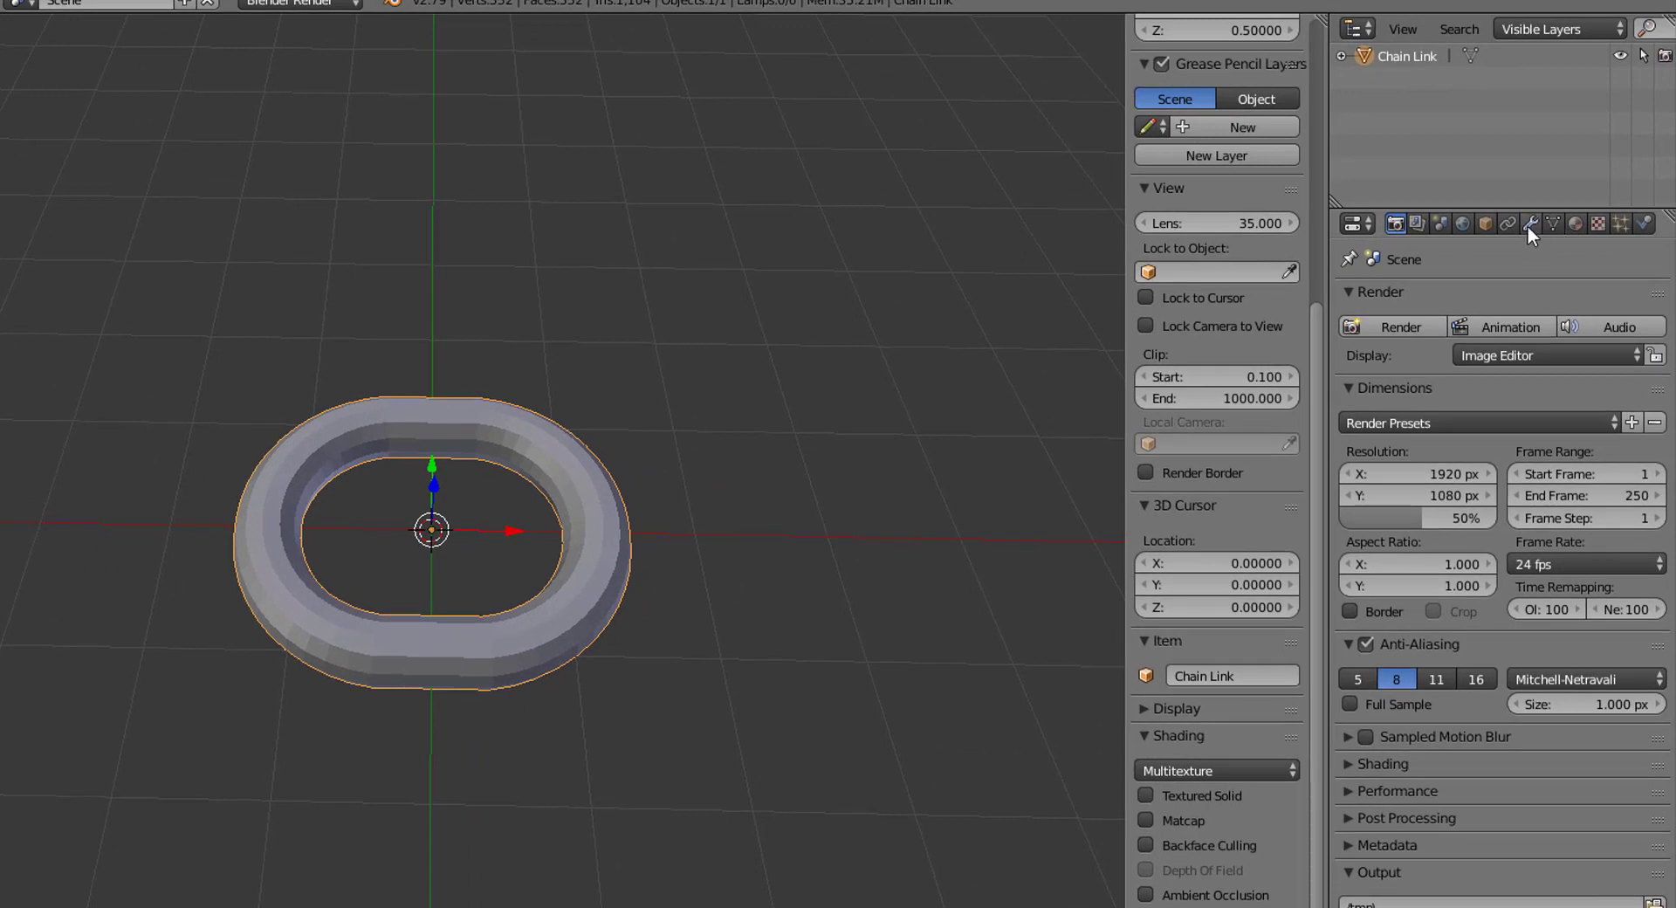
Add a Subdivision Surface modifier with viewport level 3 to the Chain Link ring
left_click(1529, 223)
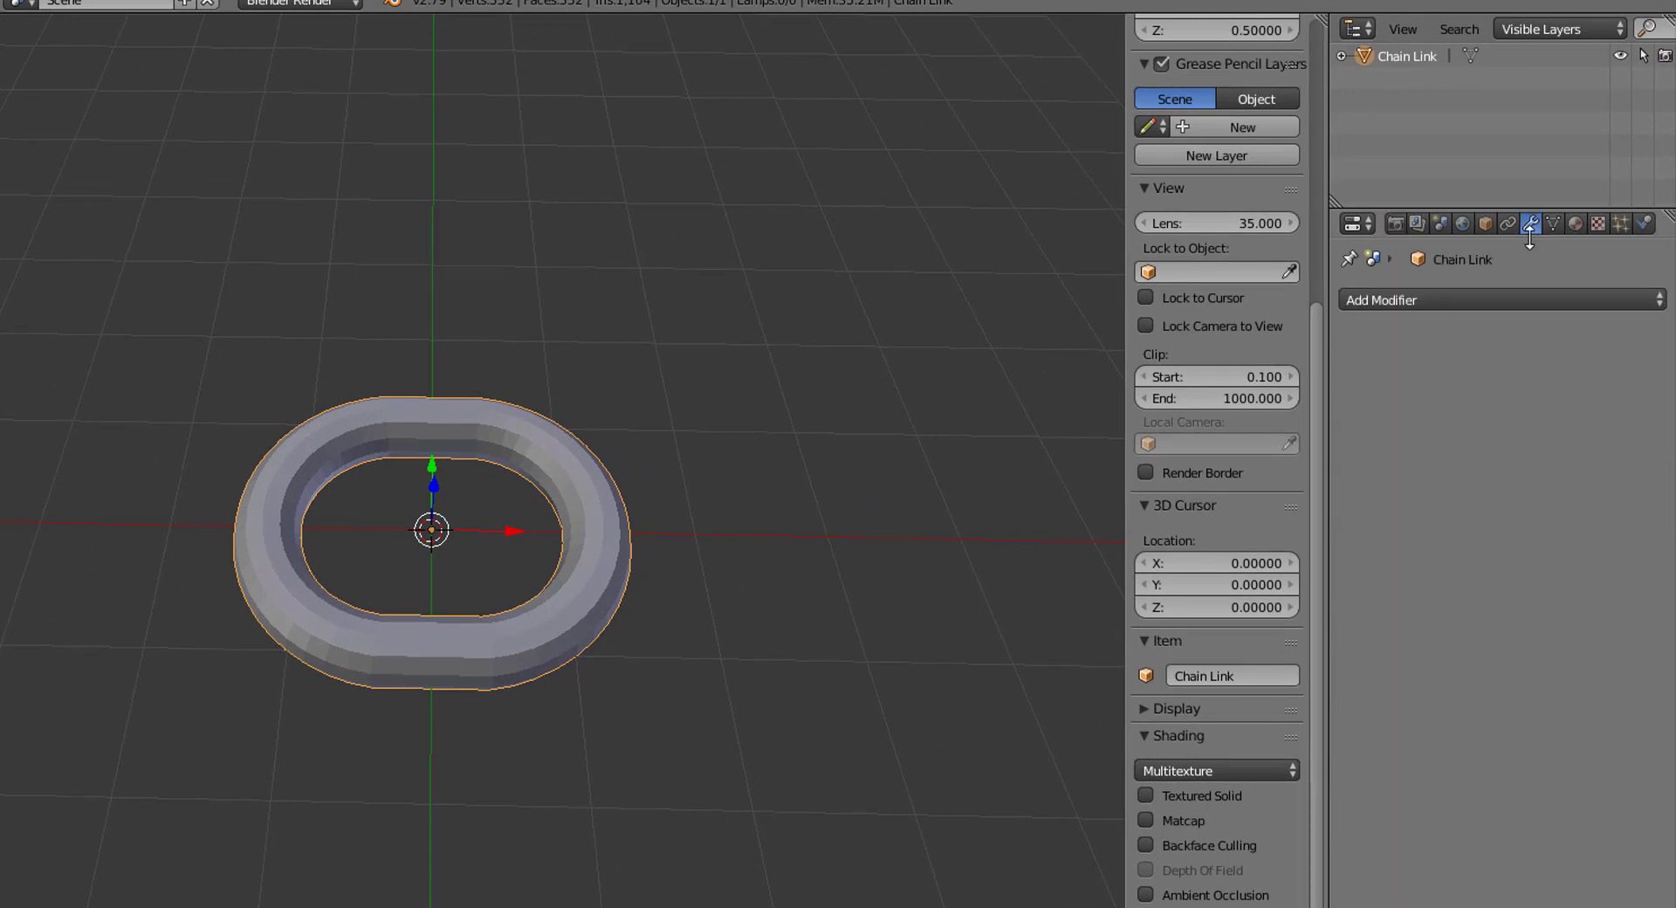
left_click(1521, 298)
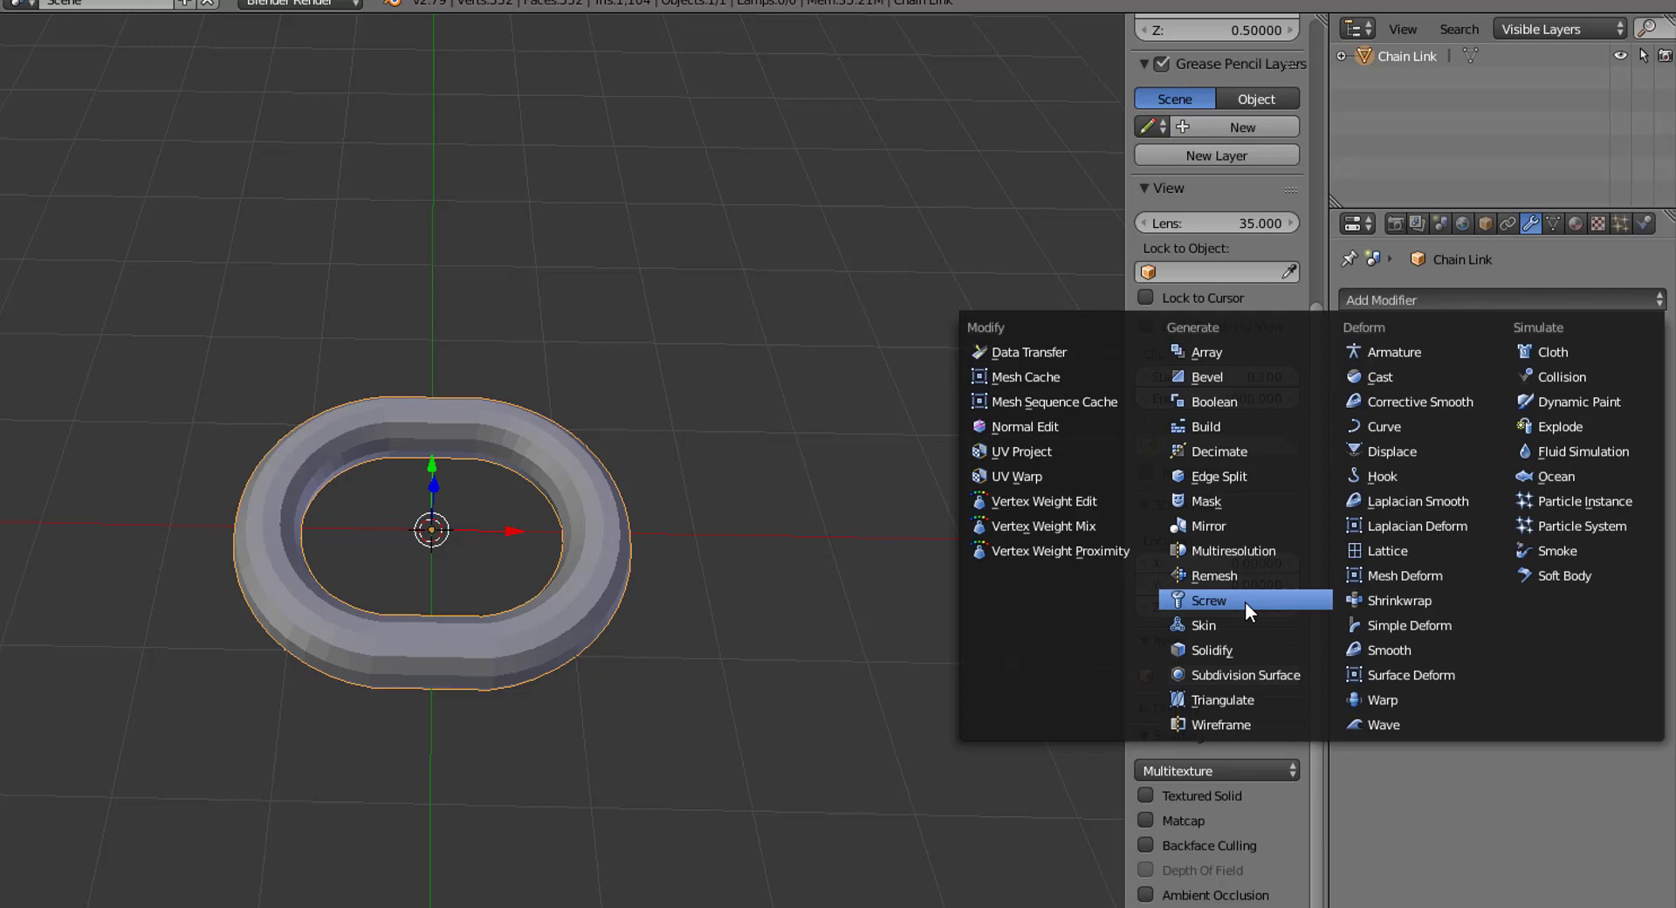
left_click(1249, 674)
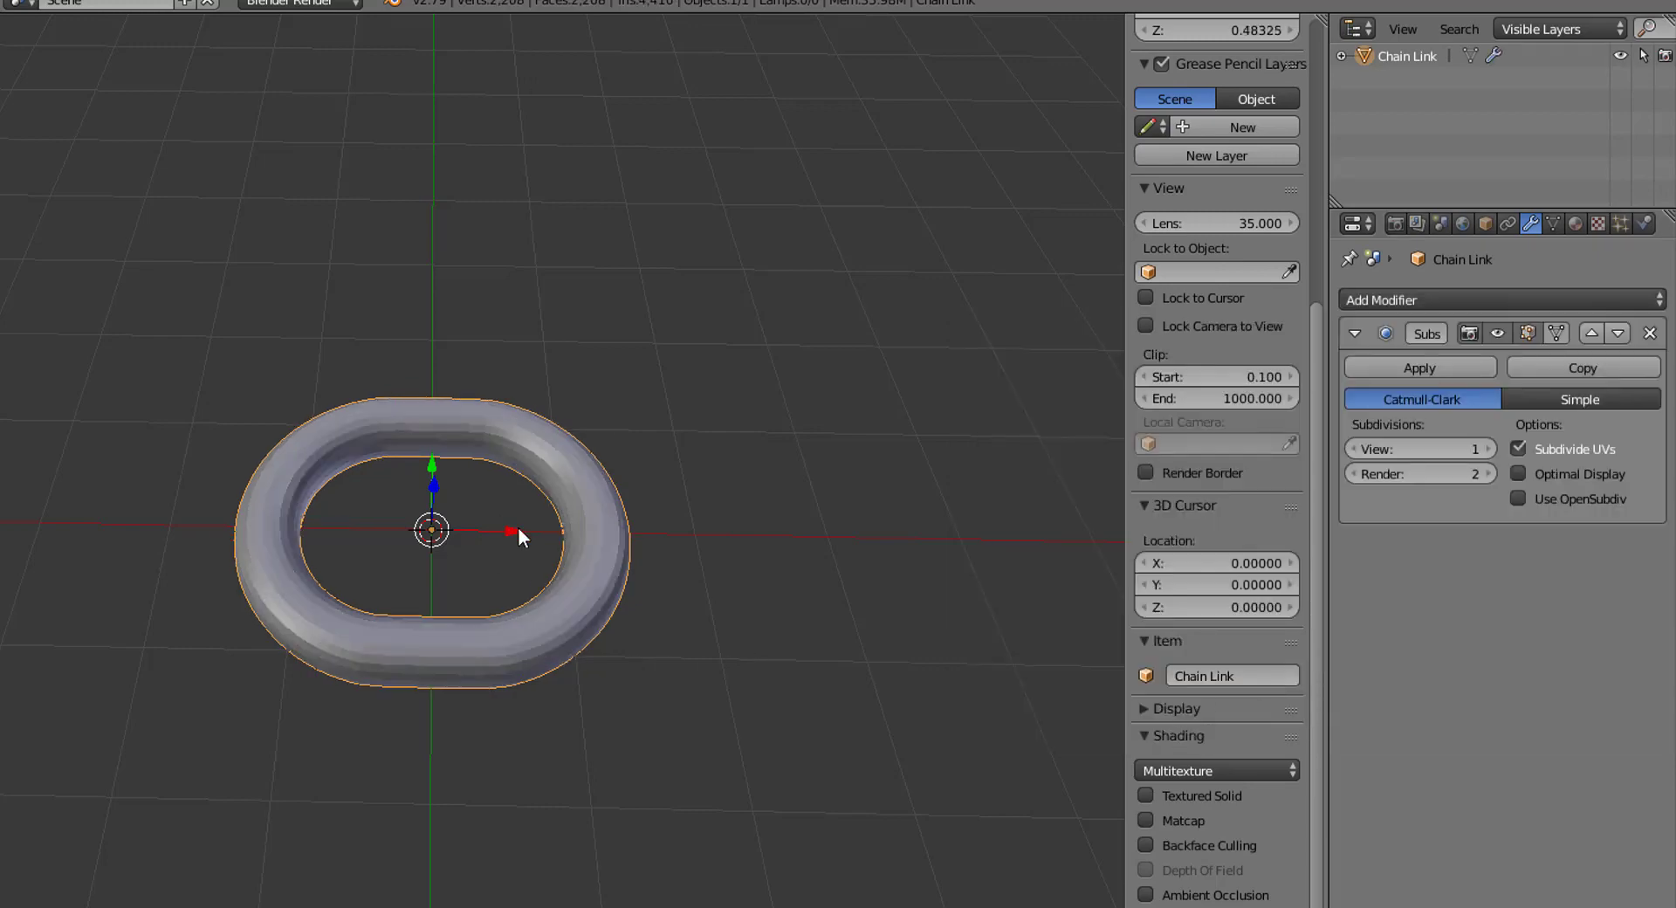
left_click(1489, 449)
left_click(1490, 449)
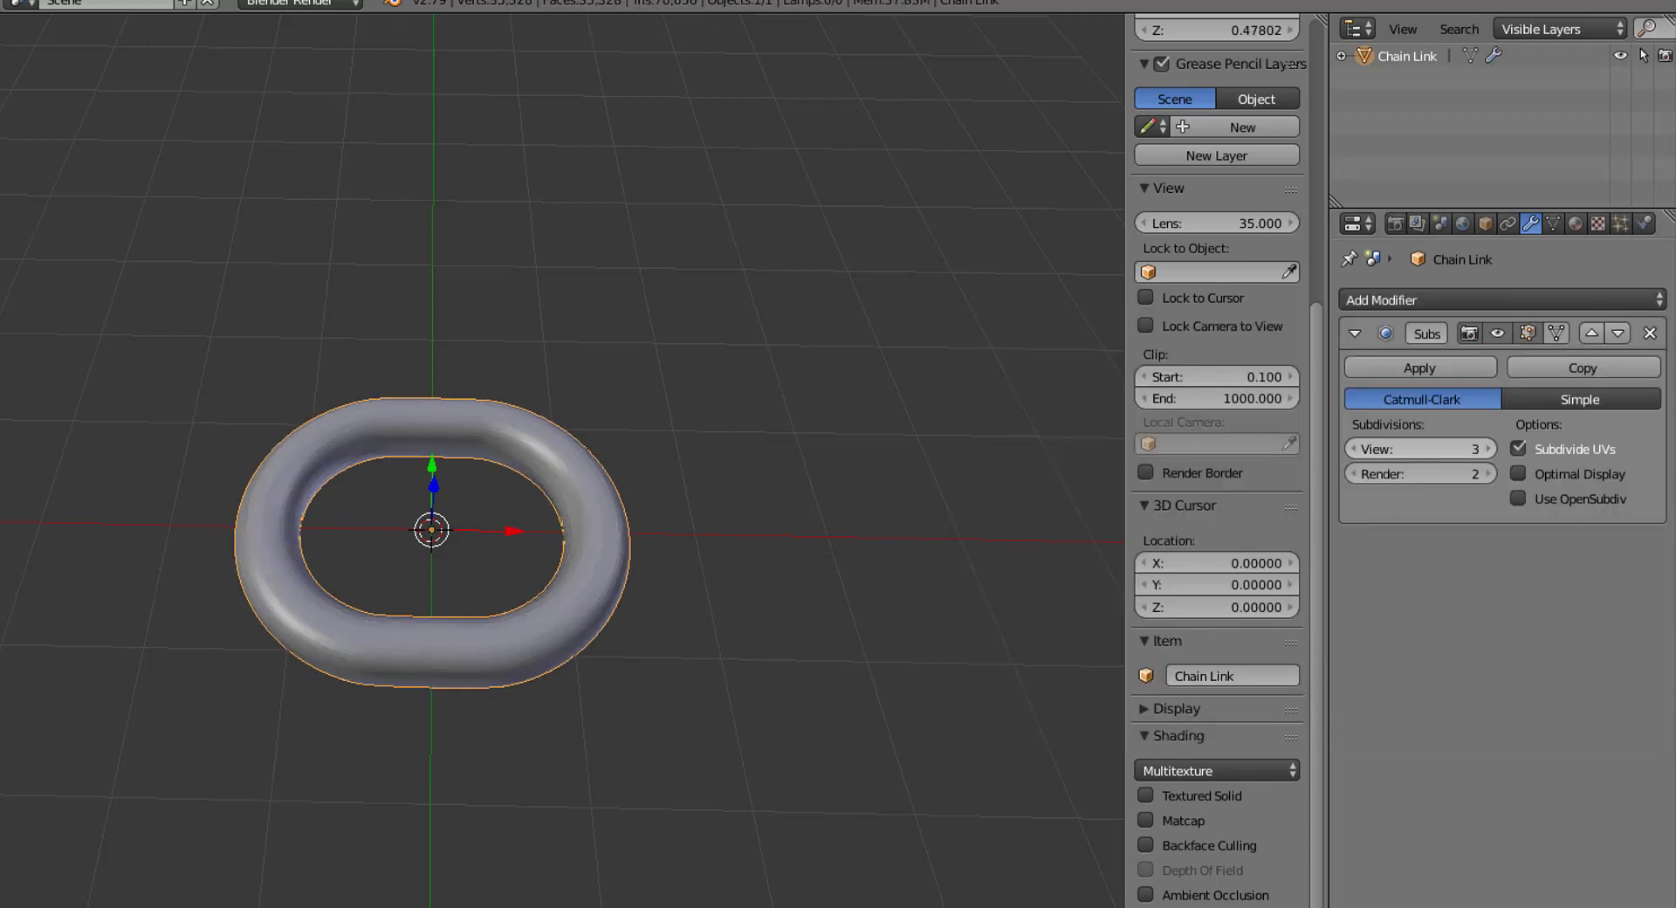
middle_click_drag(520, 728, 559, 669)
scroll(545, 656, "up", 3)
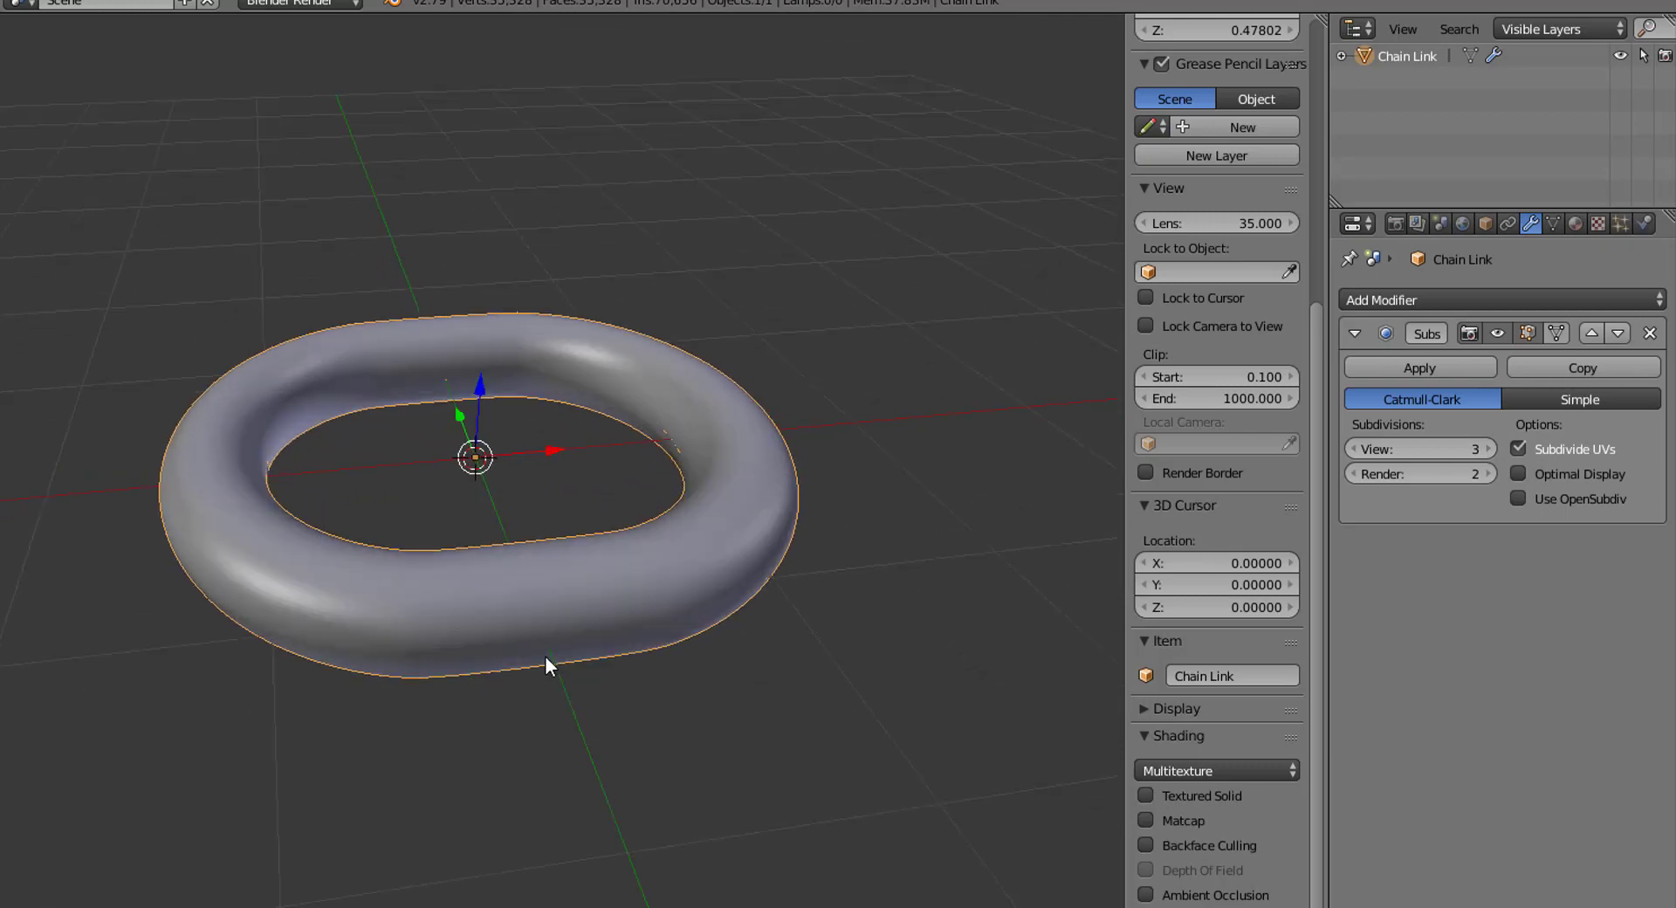
scroll(545, 657, "up", 2)
Inspect the smoothed ring in Edit Mode, then apply the subdivision and inspect the dense mesh
key("Tab")
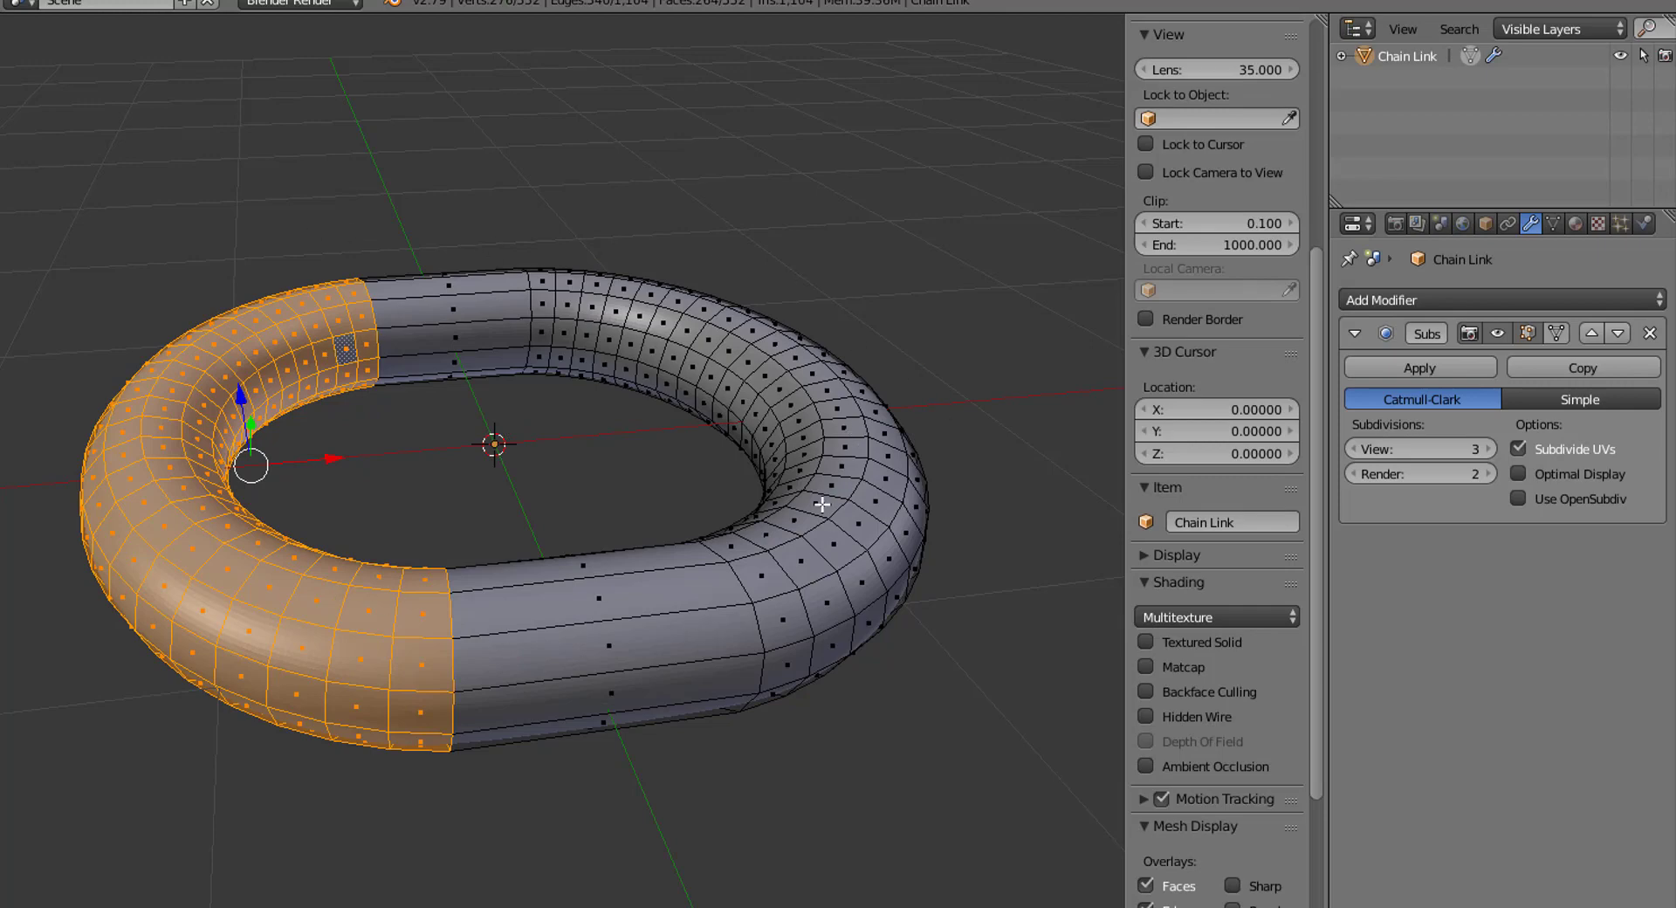
key("Tab")
middle_click_drag(945, 613, 1091, 523)
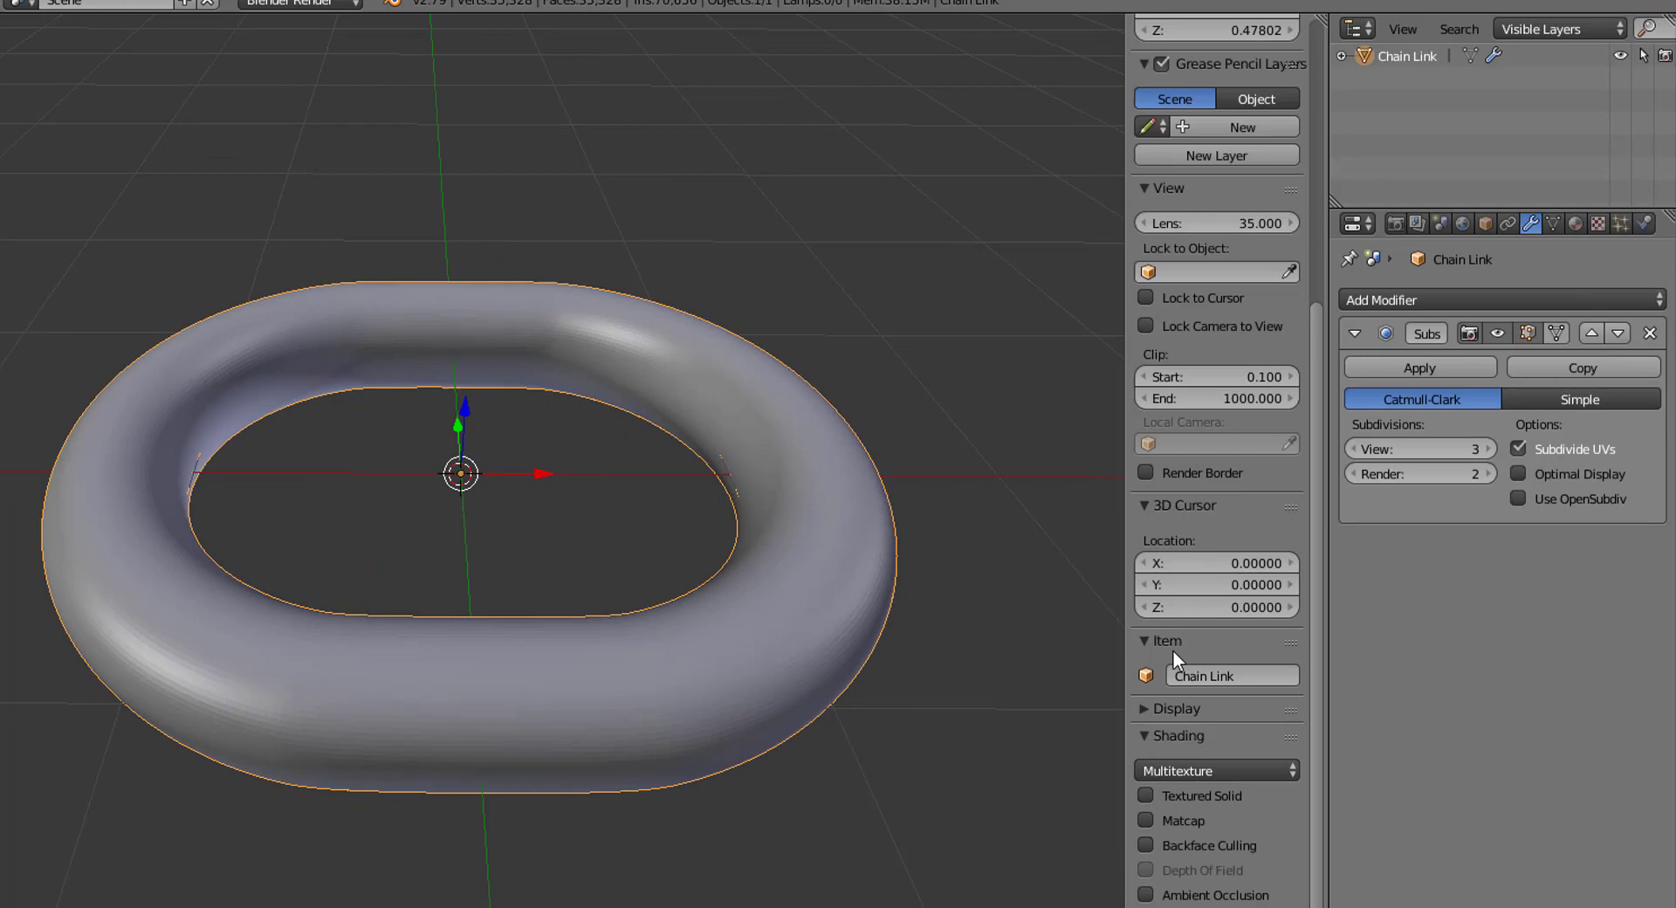
left_click(1428, 370)
key("Tab")
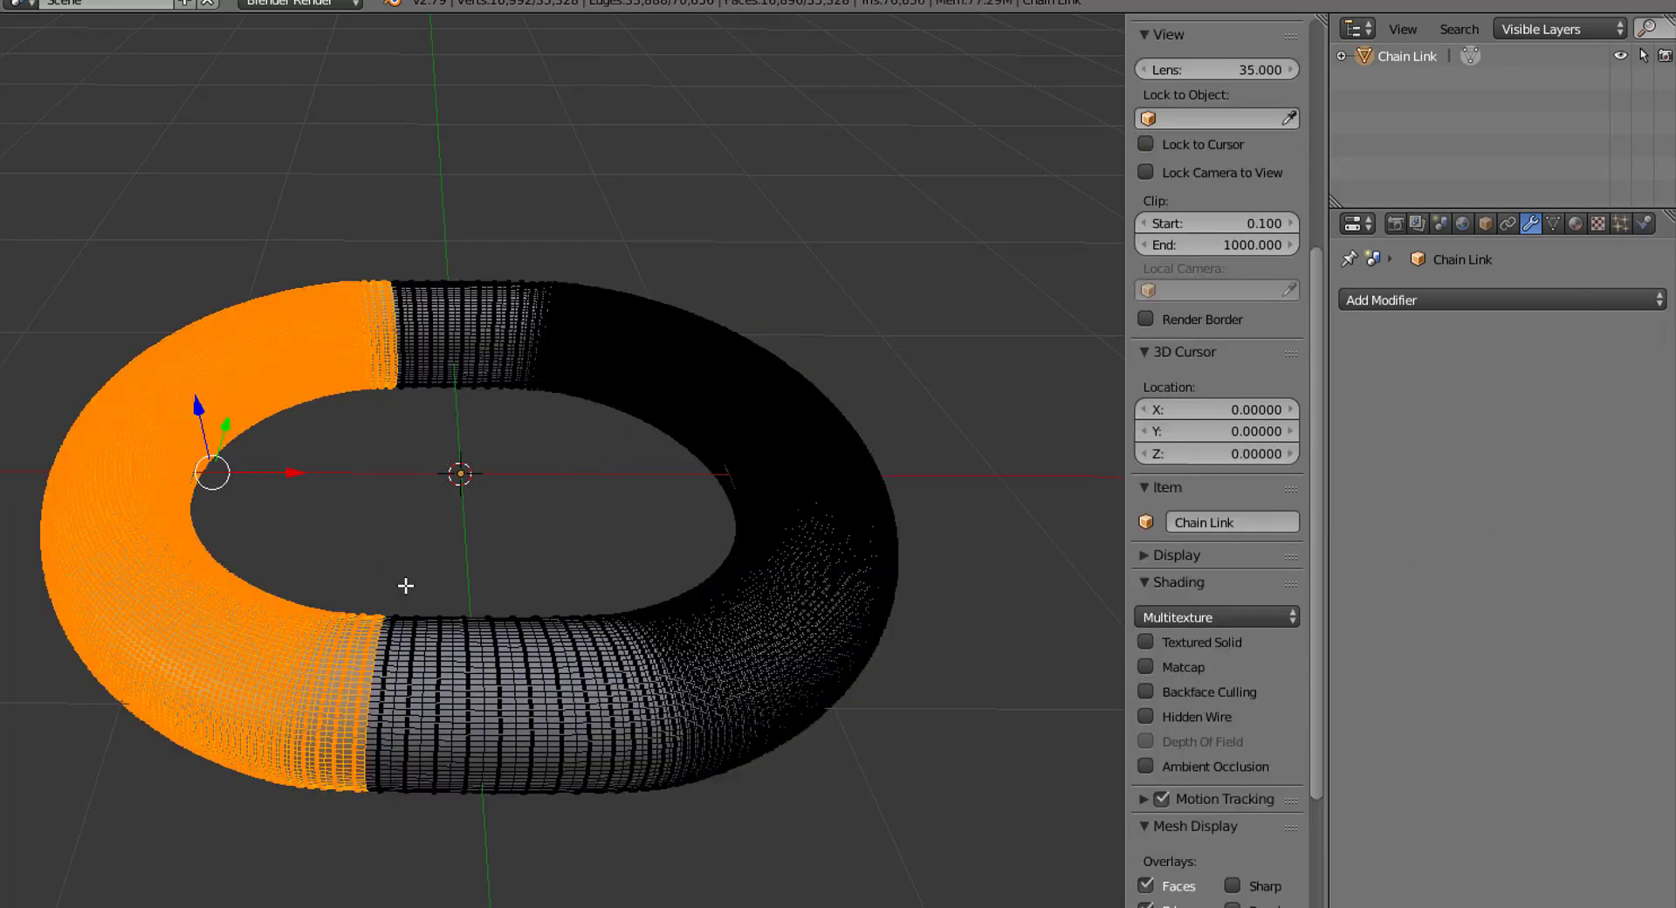
mouse_move(883, 629)
middle_mouse_down()
mouse_move(793, 602)
mouse_move(868, 594)
mouse_move(899, 616)
middle_mouse_up()
key("Tab")
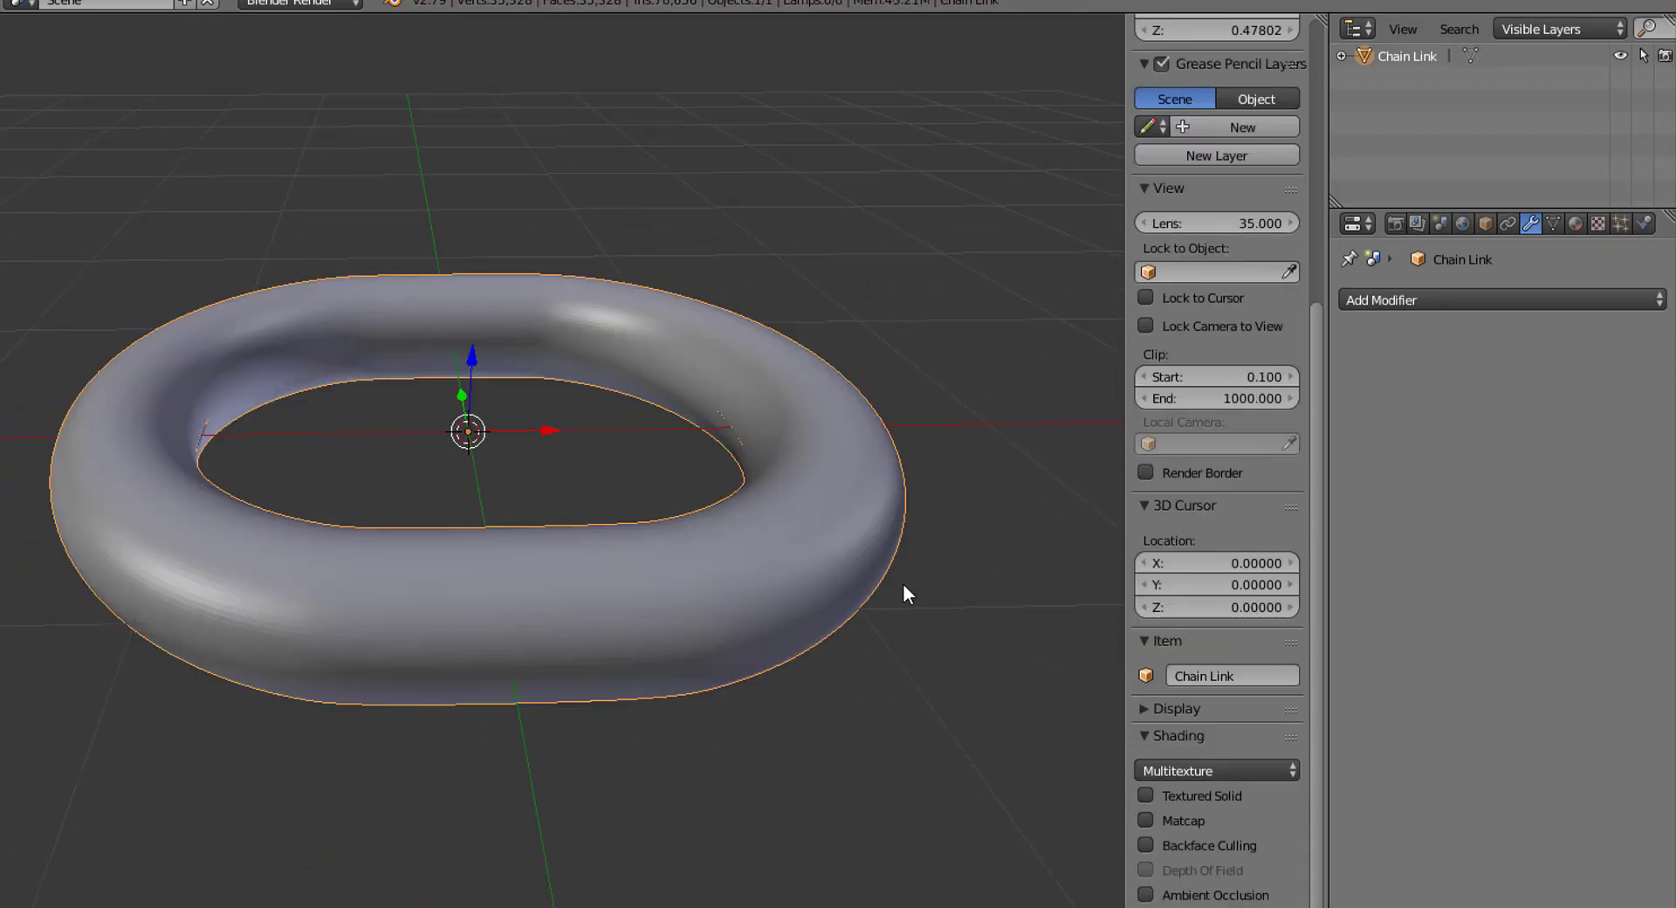
Undo back to the bare low-poly ring of 552 vertices
key("ctrl+1")
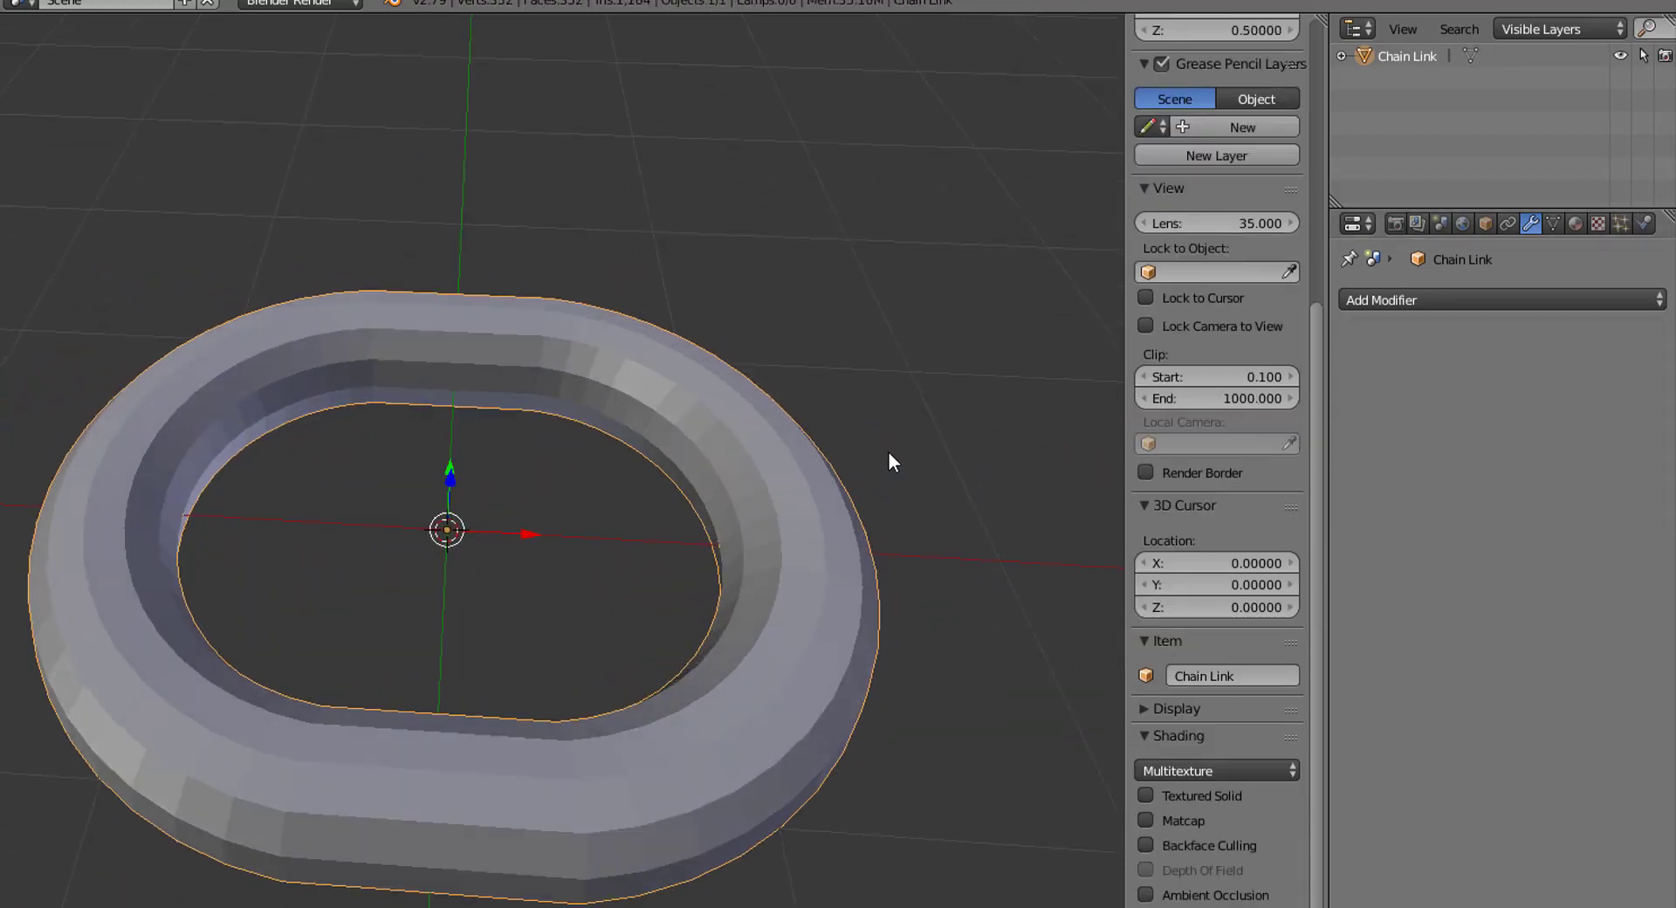
scroll(888, 452, "down", 3)
middle_click_drag(812, 535, 810, 433)
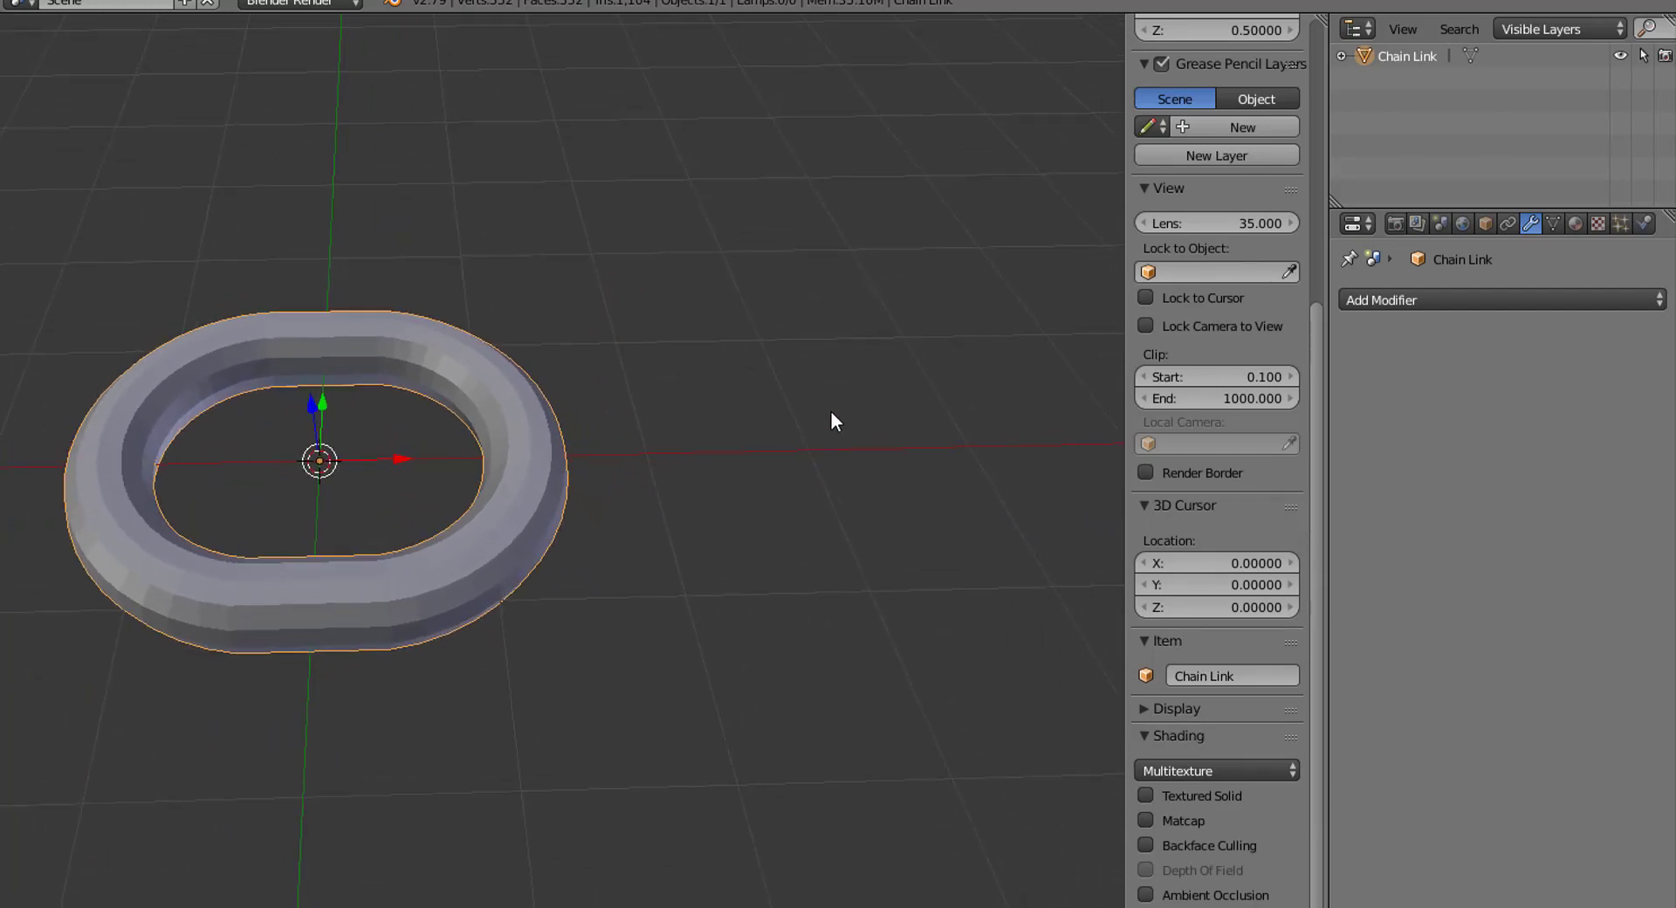
left_click(1502, 299)
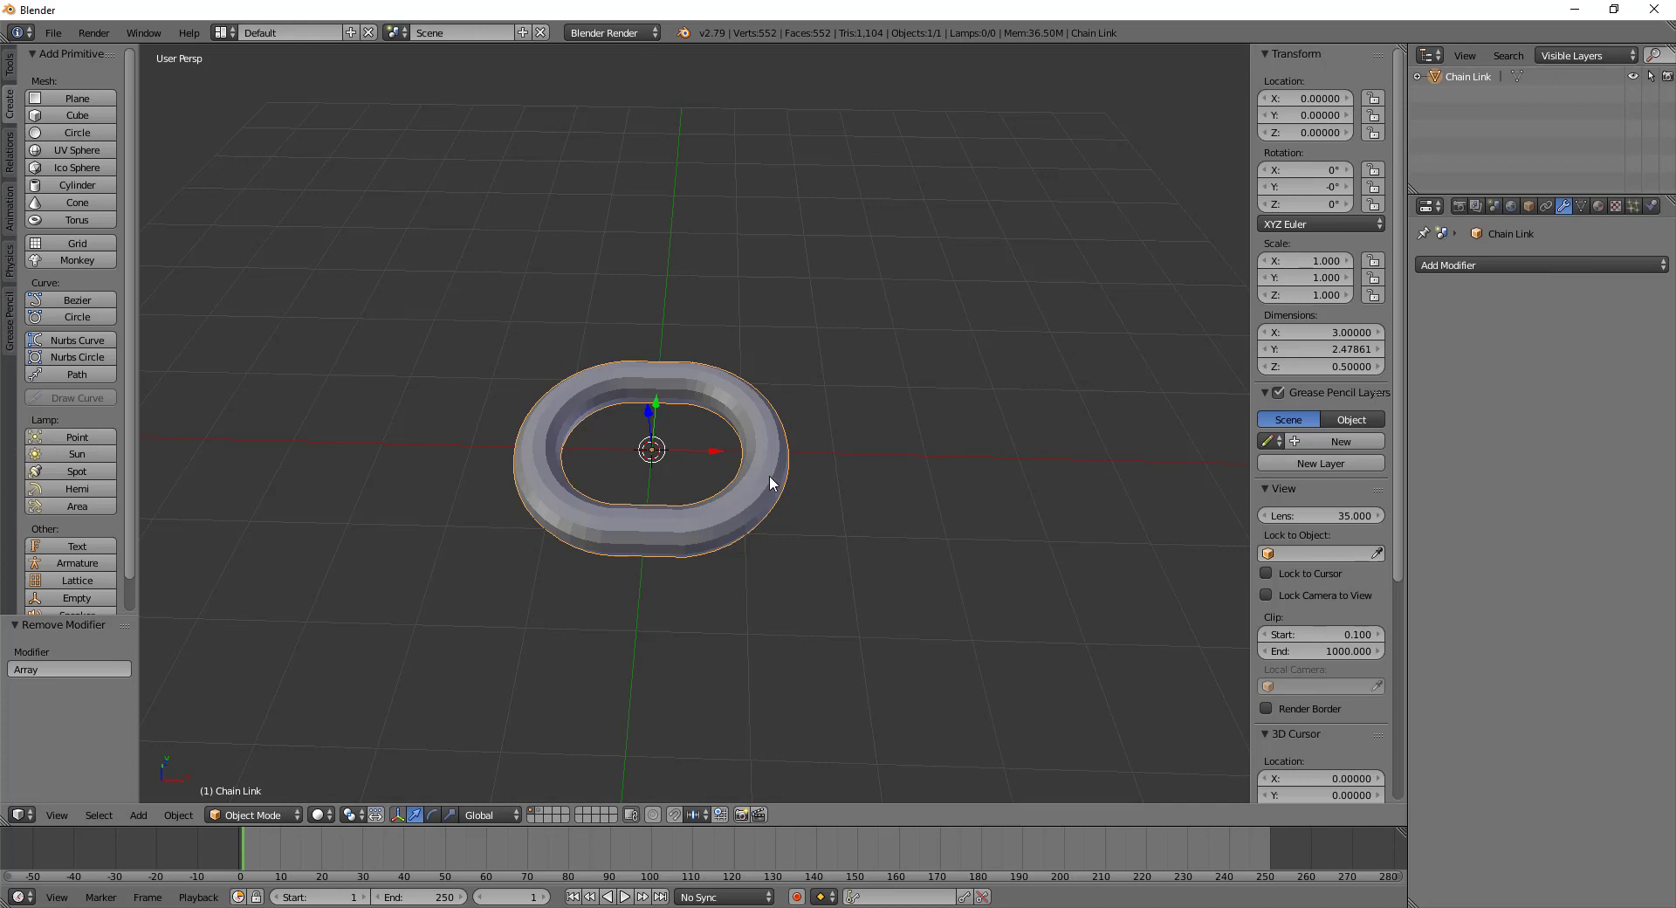
In Edit Mode, duplicate the whole link along X and tilt the copy 39.2° on X
key("Tab")
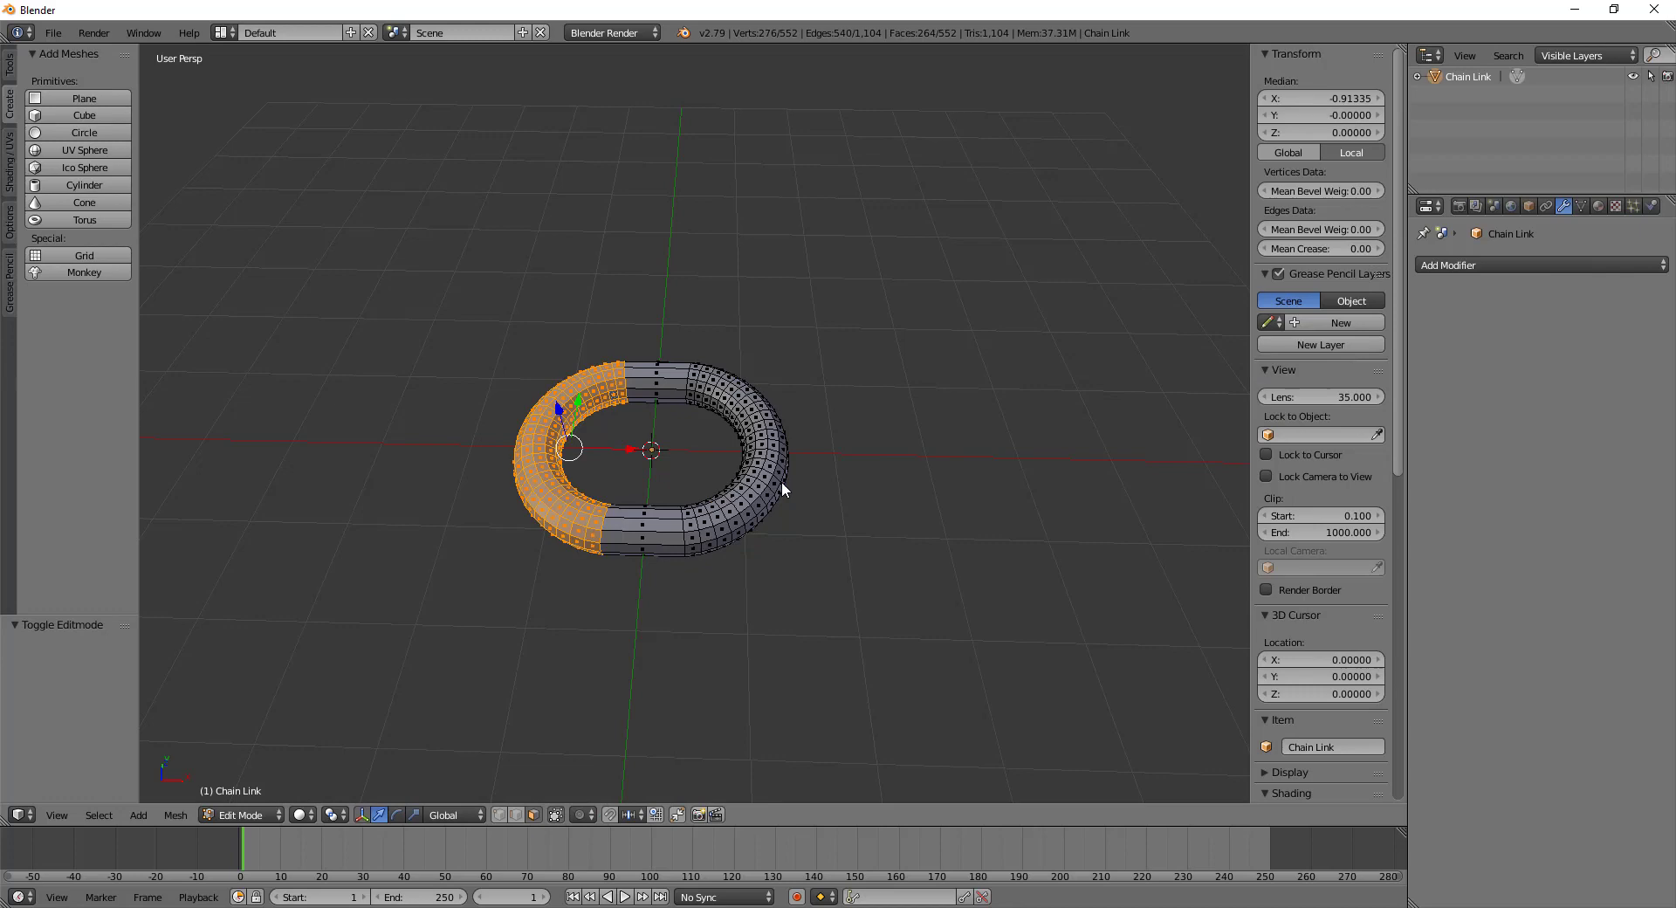
key("a")
key("a")
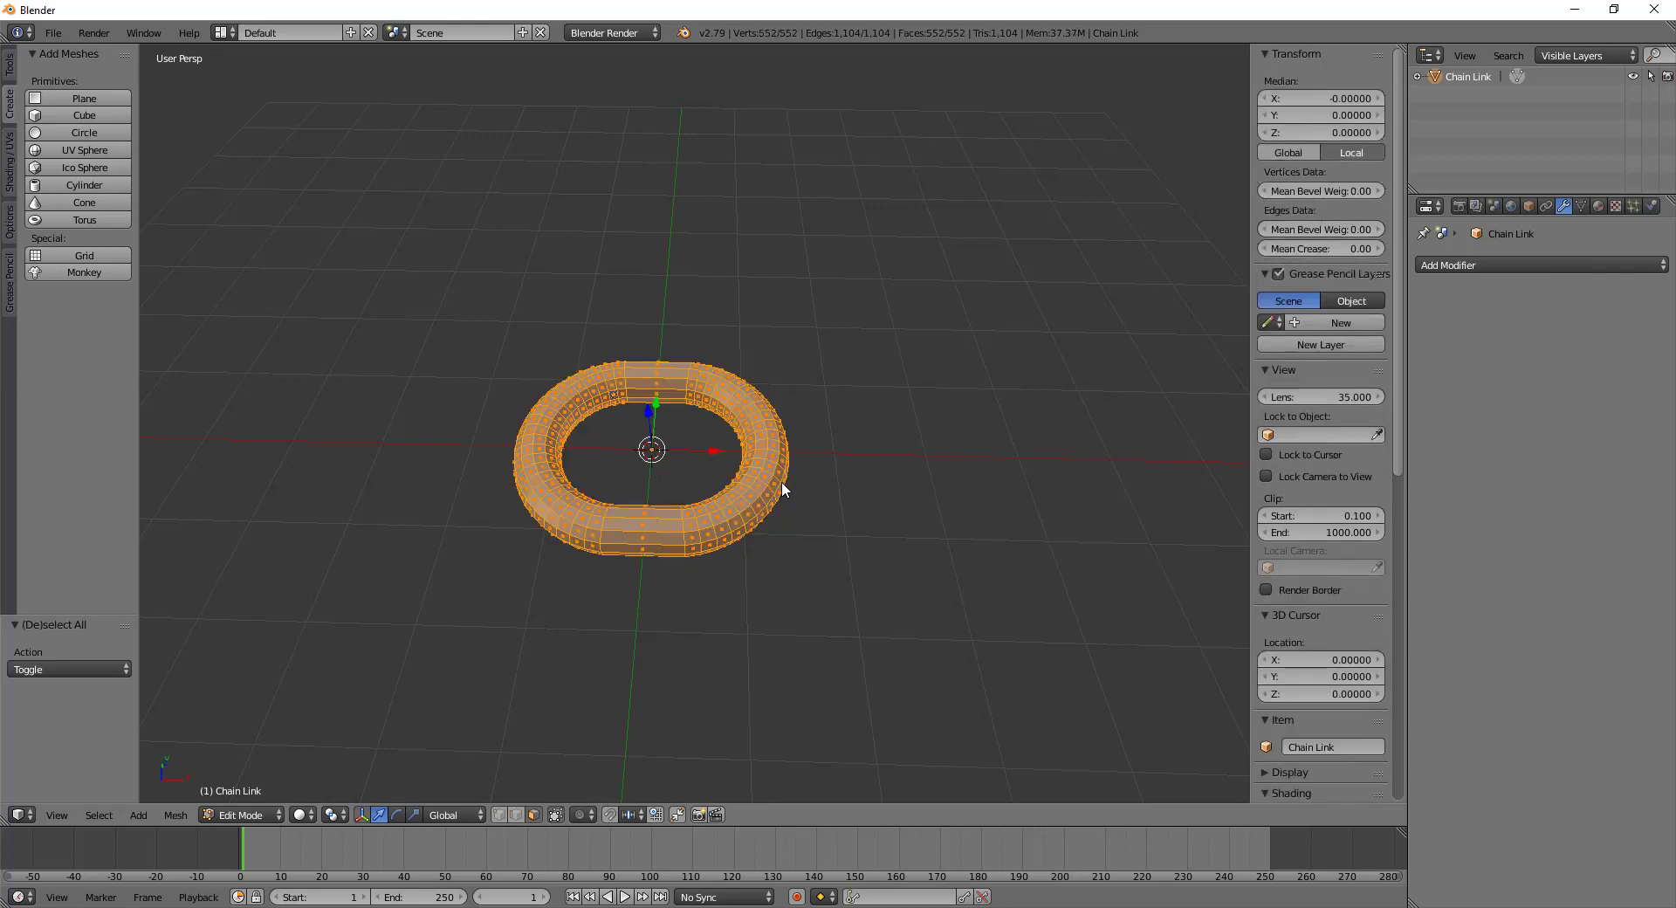
key("shift+d")
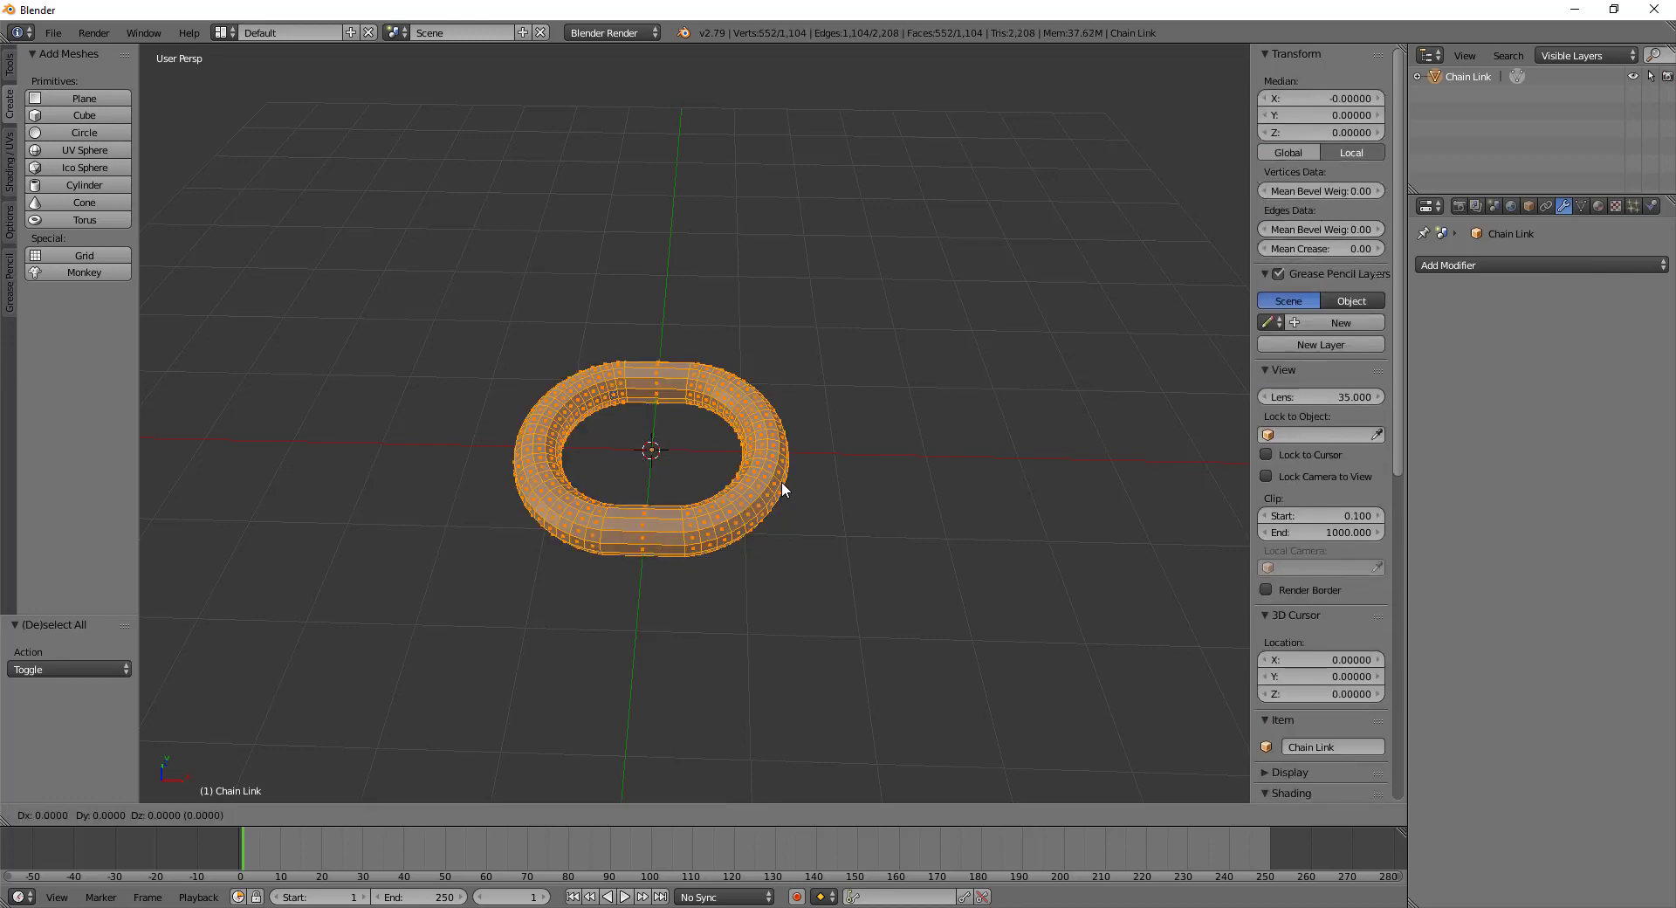
key("x")
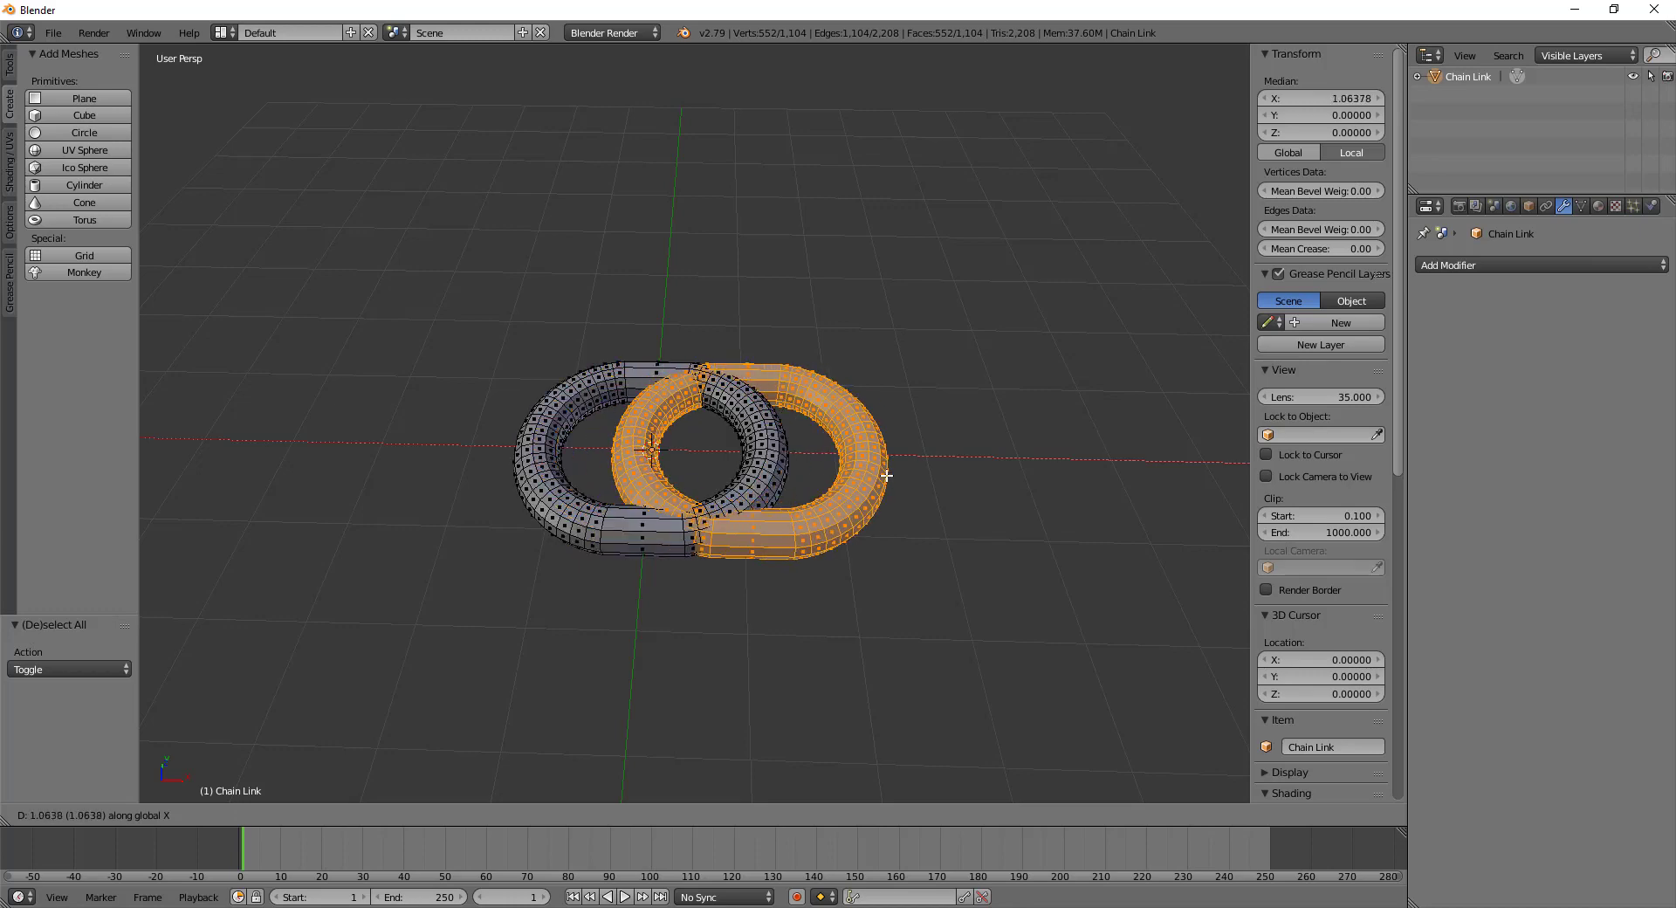
left_click(948, 485)
key("r")
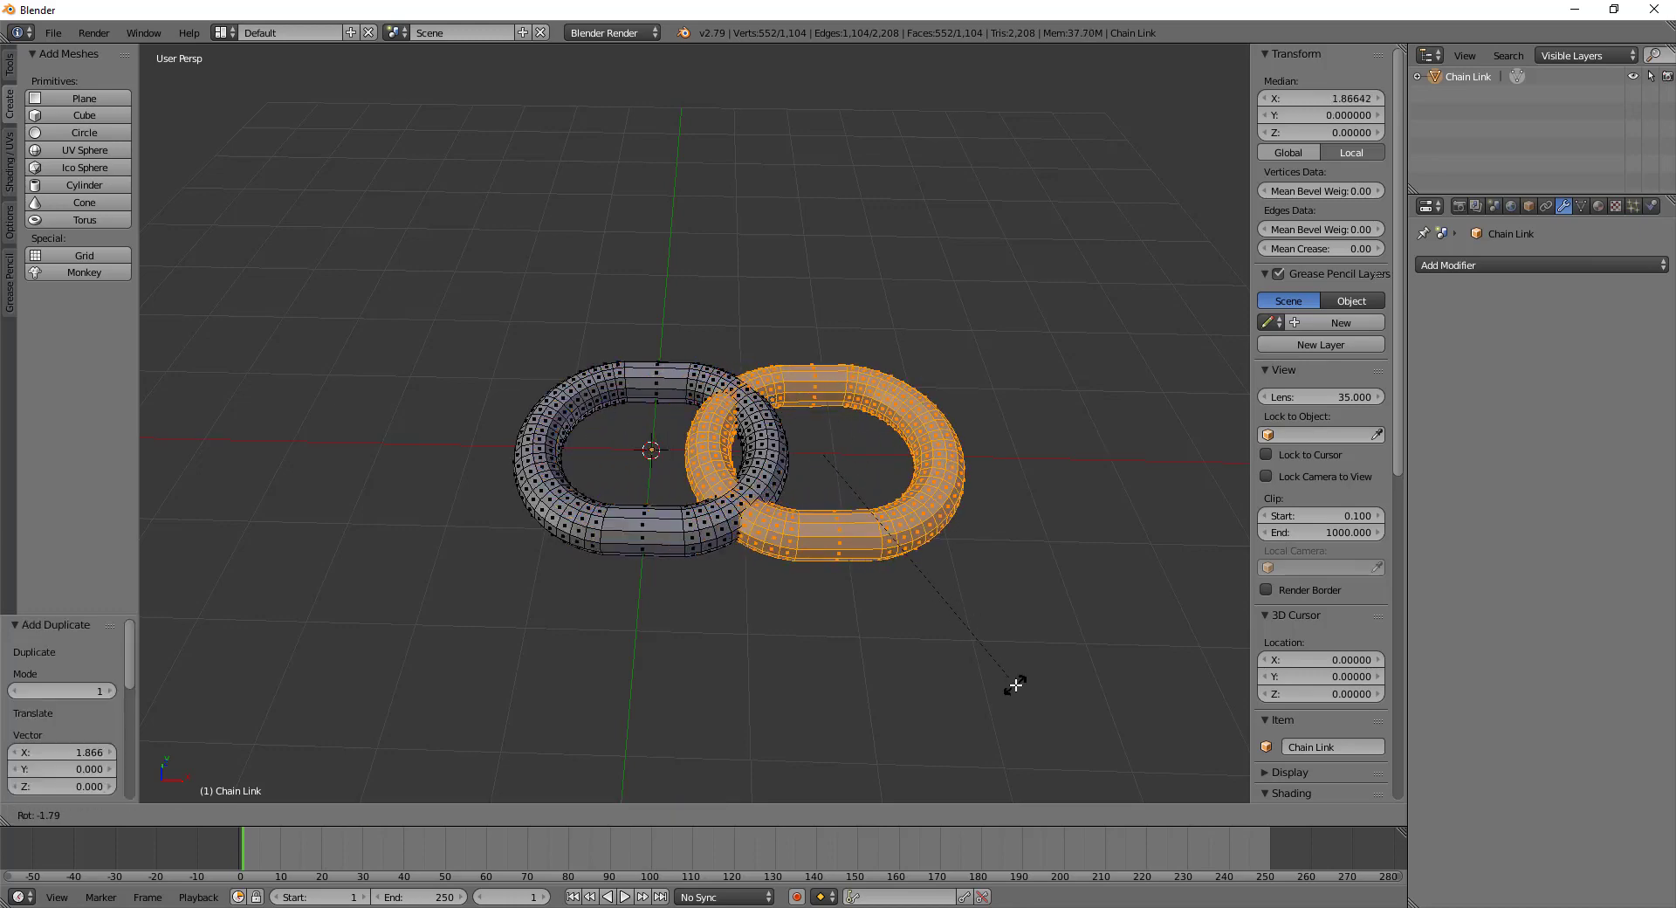
key("x")
left_click(1070, 531)
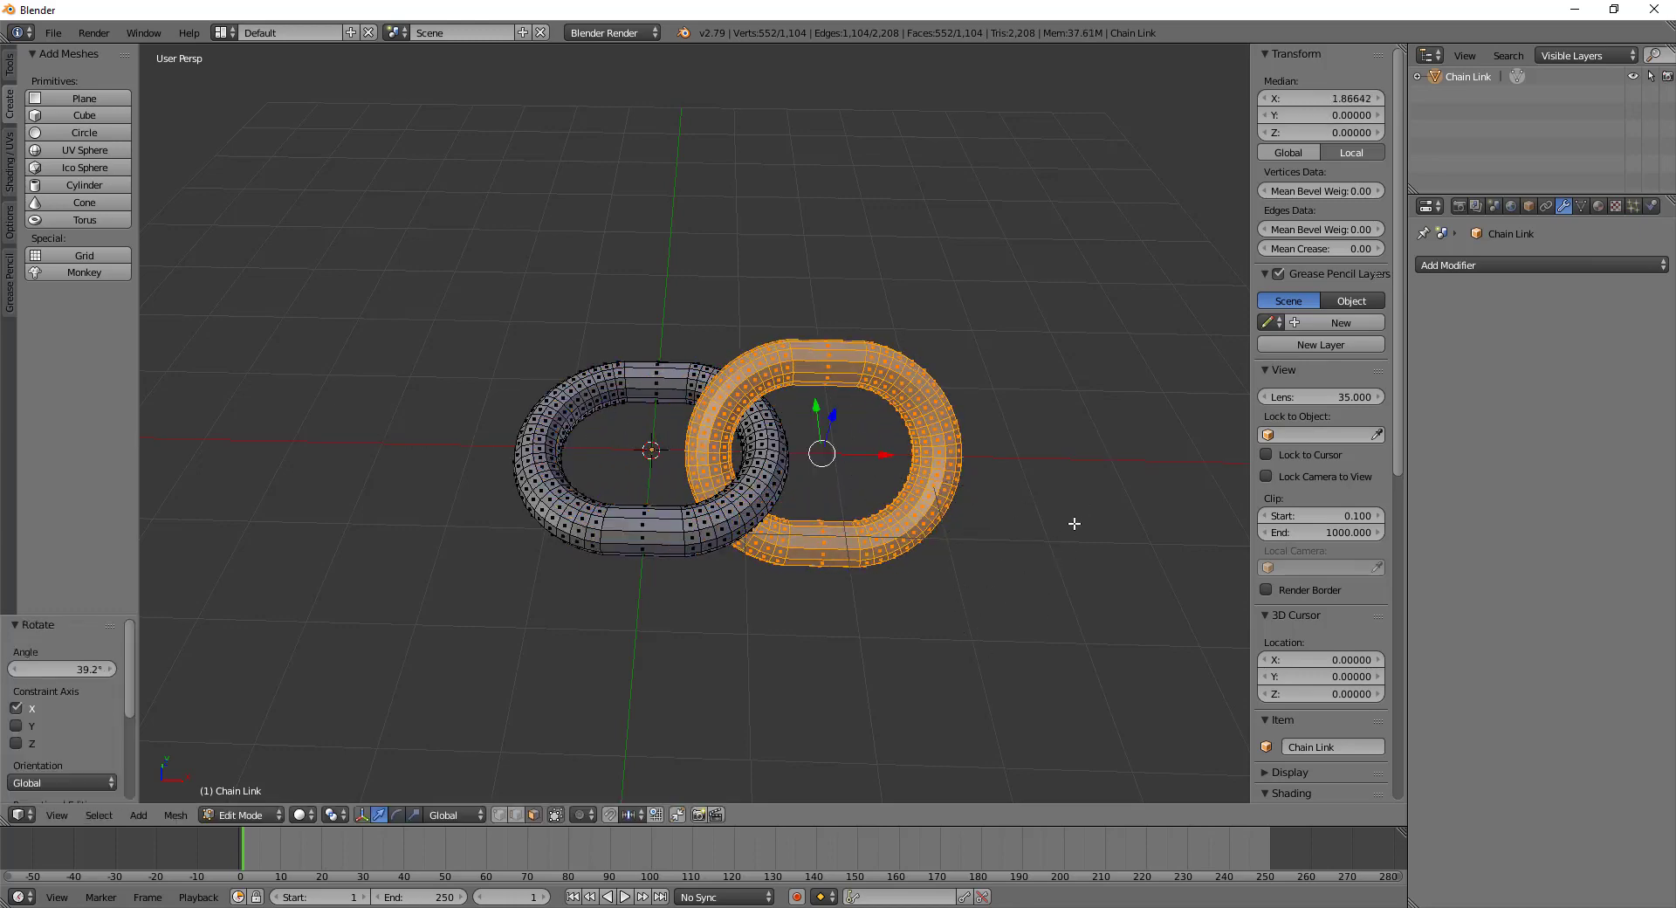
mouse_move(1074, 521)
middle_mouse_down()
mouse_move(1036, 553)
mouse_move(876, 486)
mouse_move(1076, 516)
middle_mouse_up()
Duplicate the tilted link, move it to the chain's end along X and tilt it 33.6°
key("shift+d")
key("x")
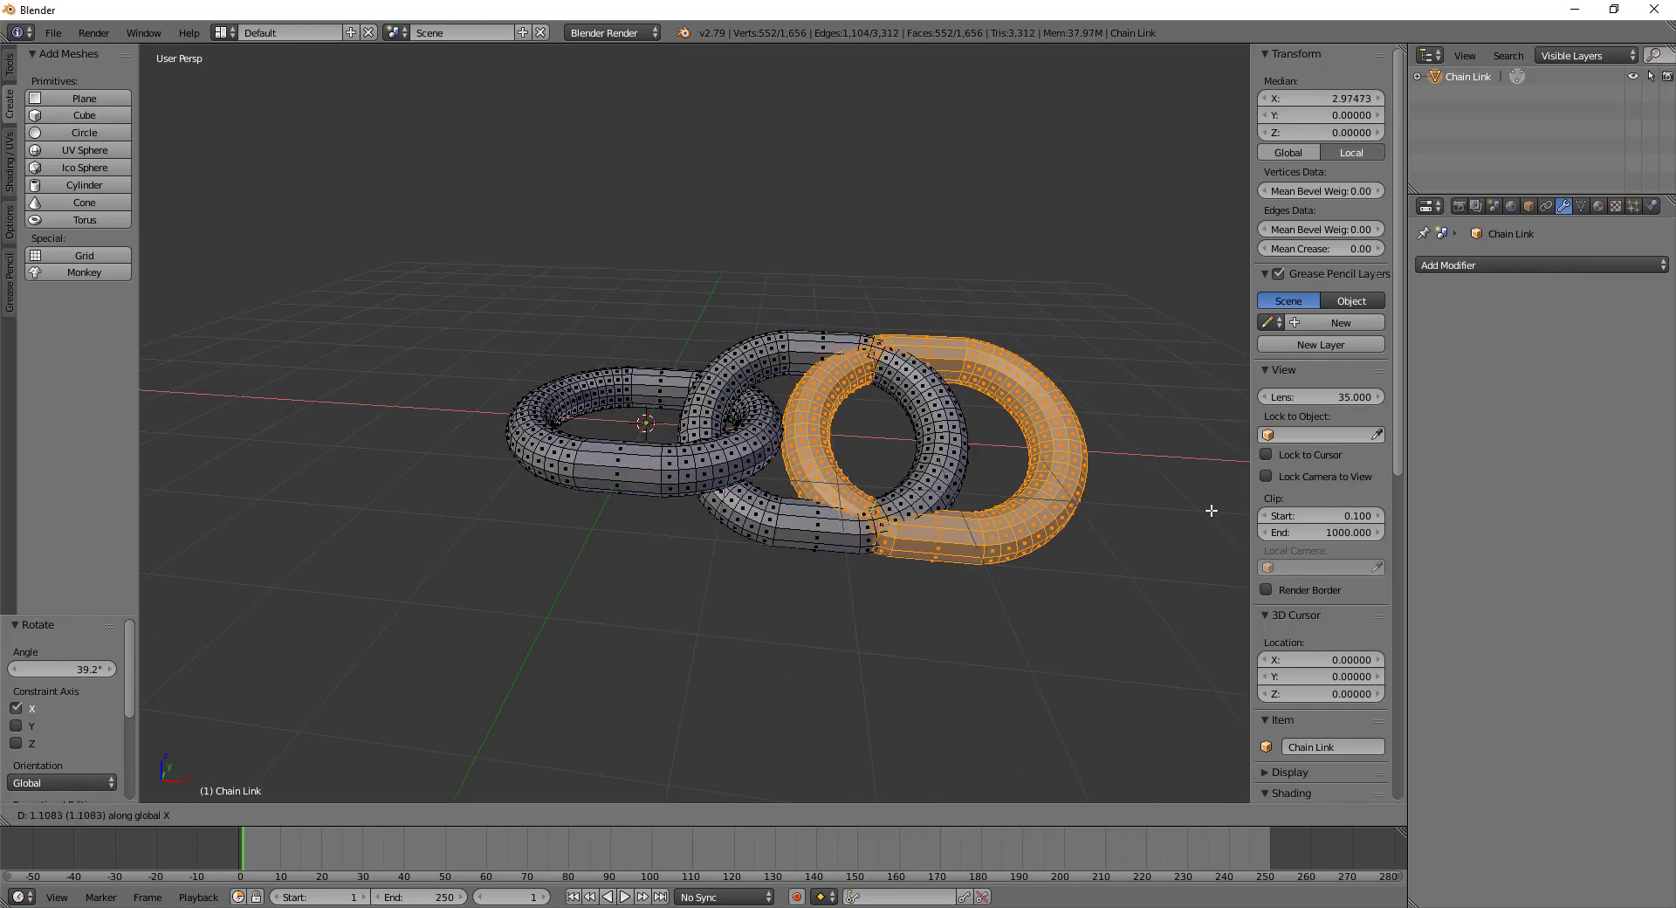
right_click(1122, 553)
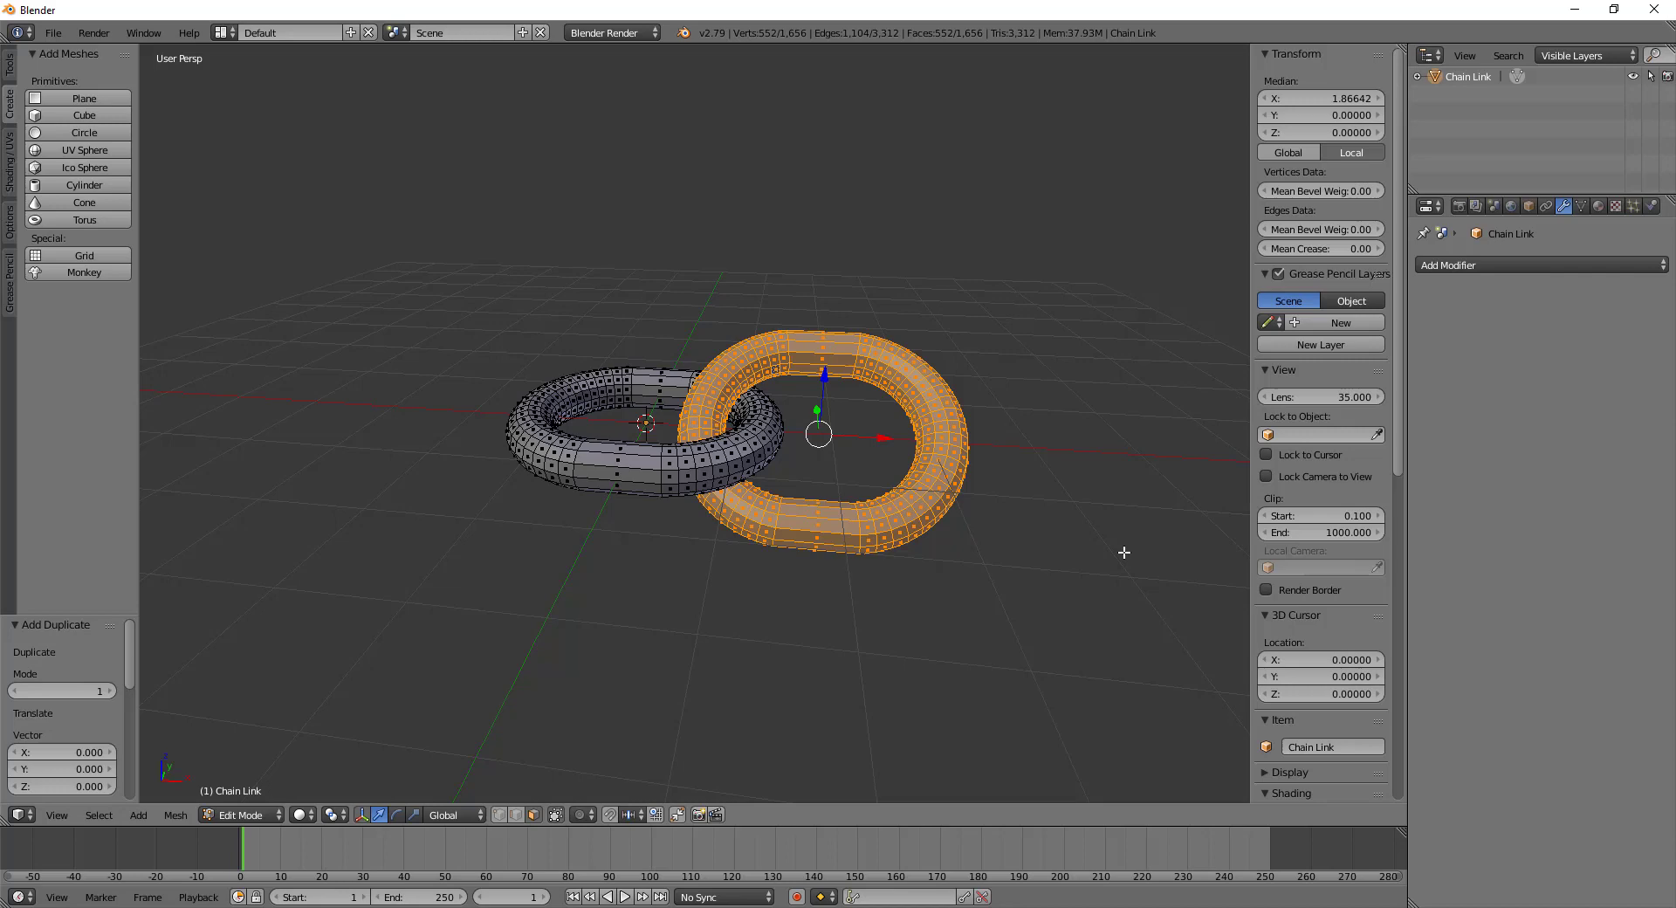
middle_click_drag(1100, 585, 1006, 632, "shift")
key("g")
key("x")
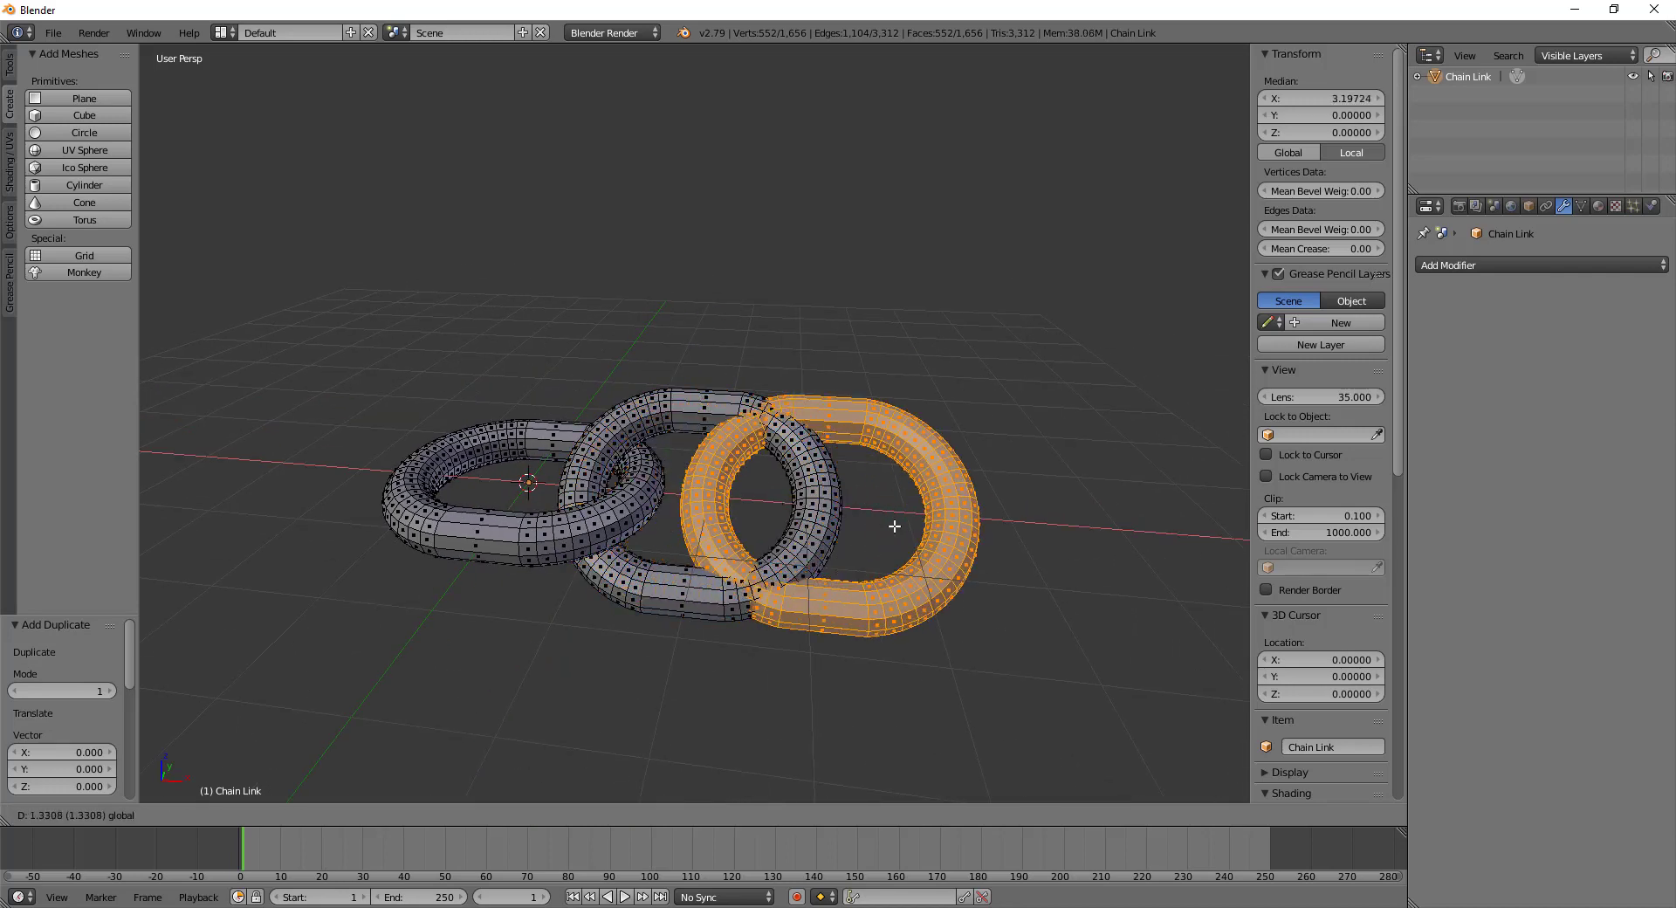
left_click(928, 535)
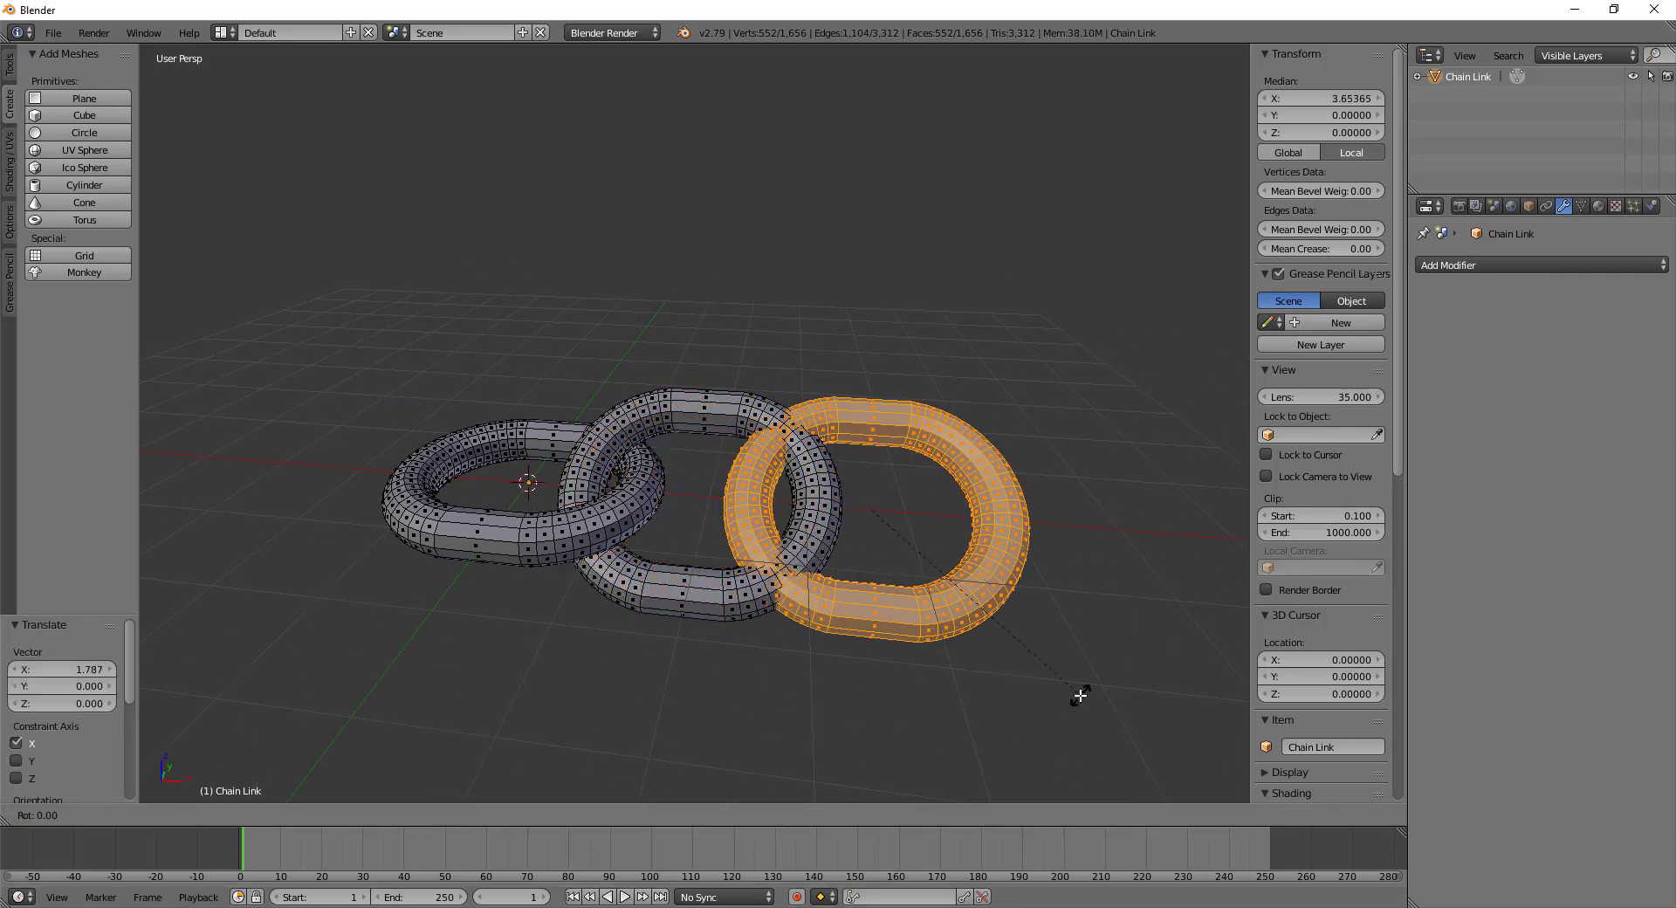
key("r")
key("x")
left_click(1104, 584)
middle_click_drag(1103, 584, 1059, 588, "shift")
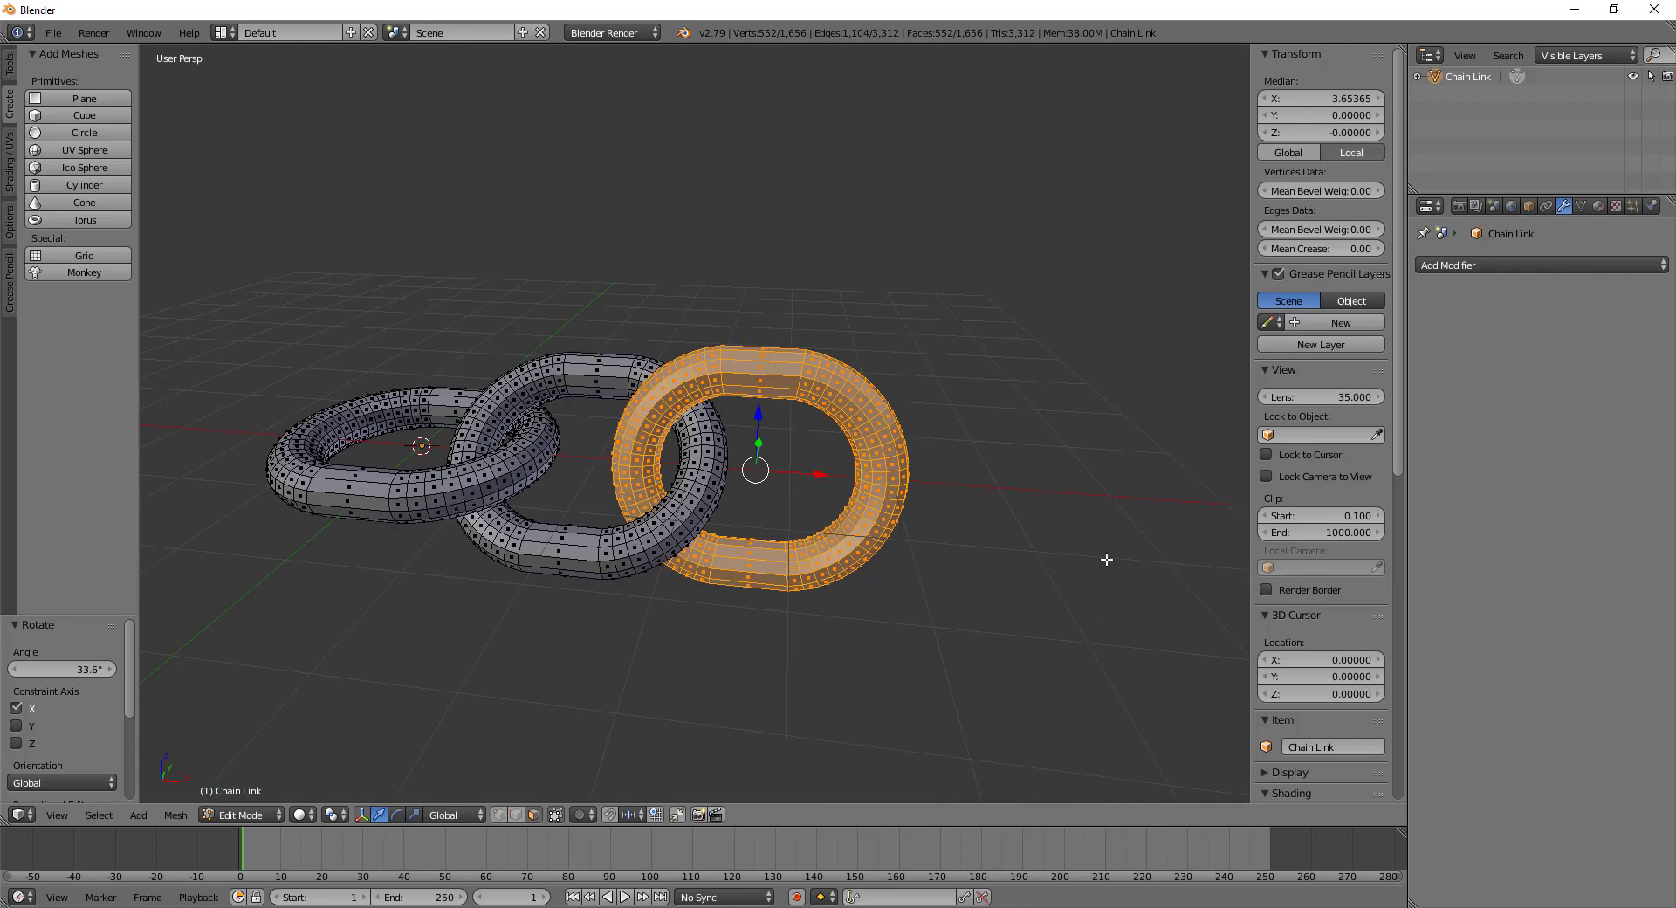
Add a fourth link along X, rotate it on X, and view the chain in Object Mode
key("g")
key("x")
key("Escape")
key("shift+d")
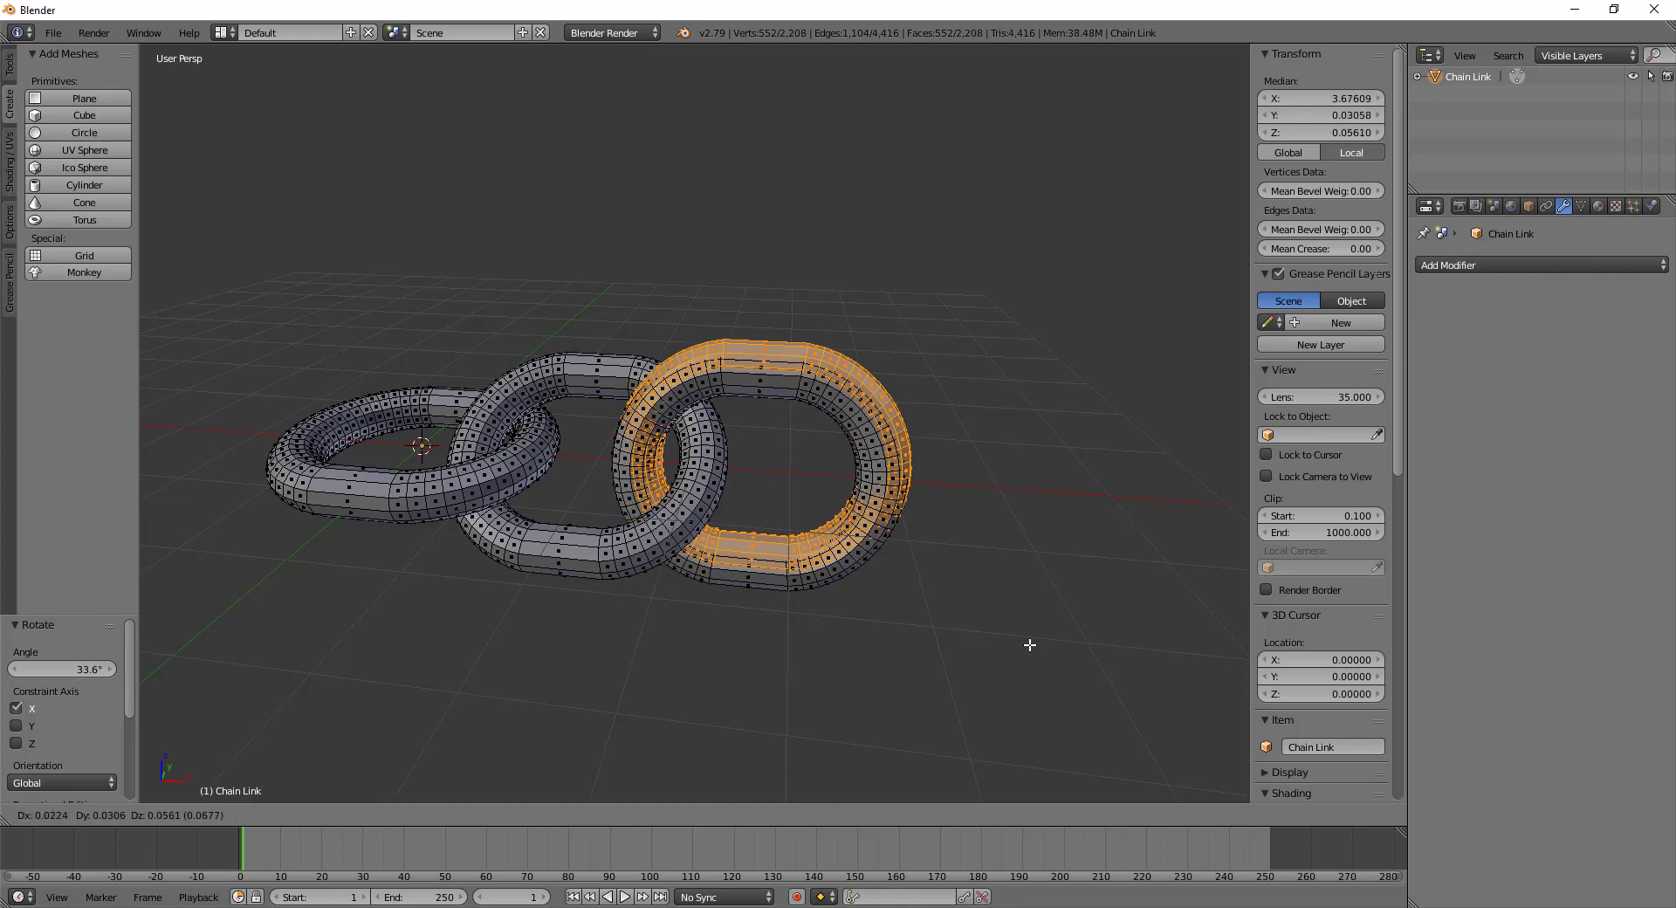
key("x")
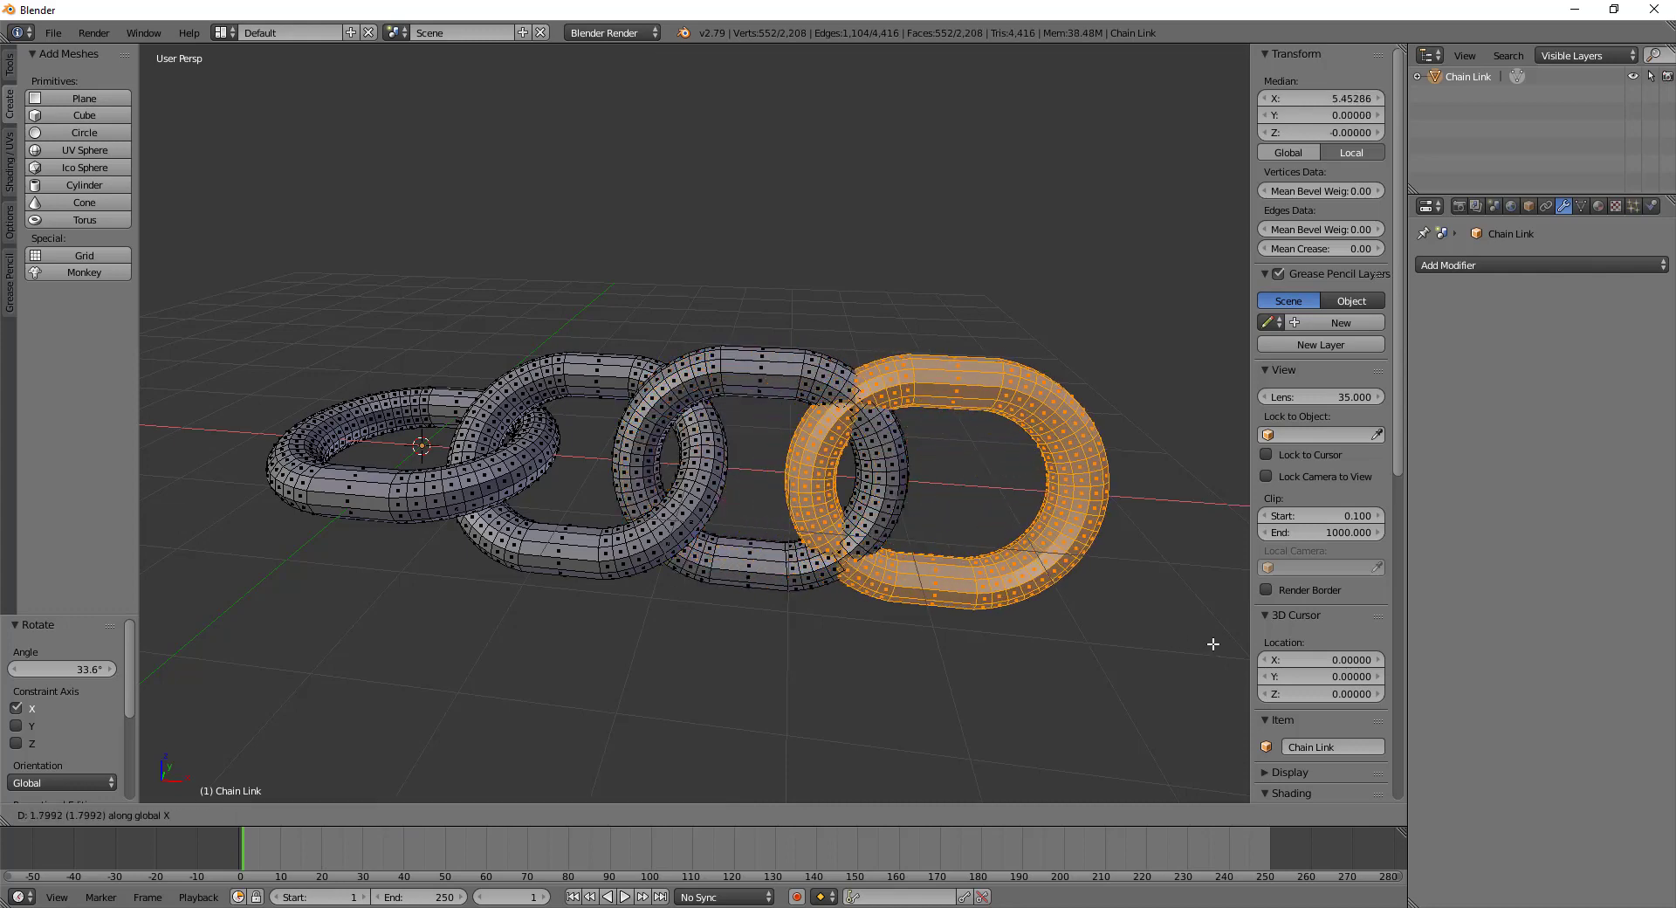
left_click(1216, 644)
key("r")
key("x")
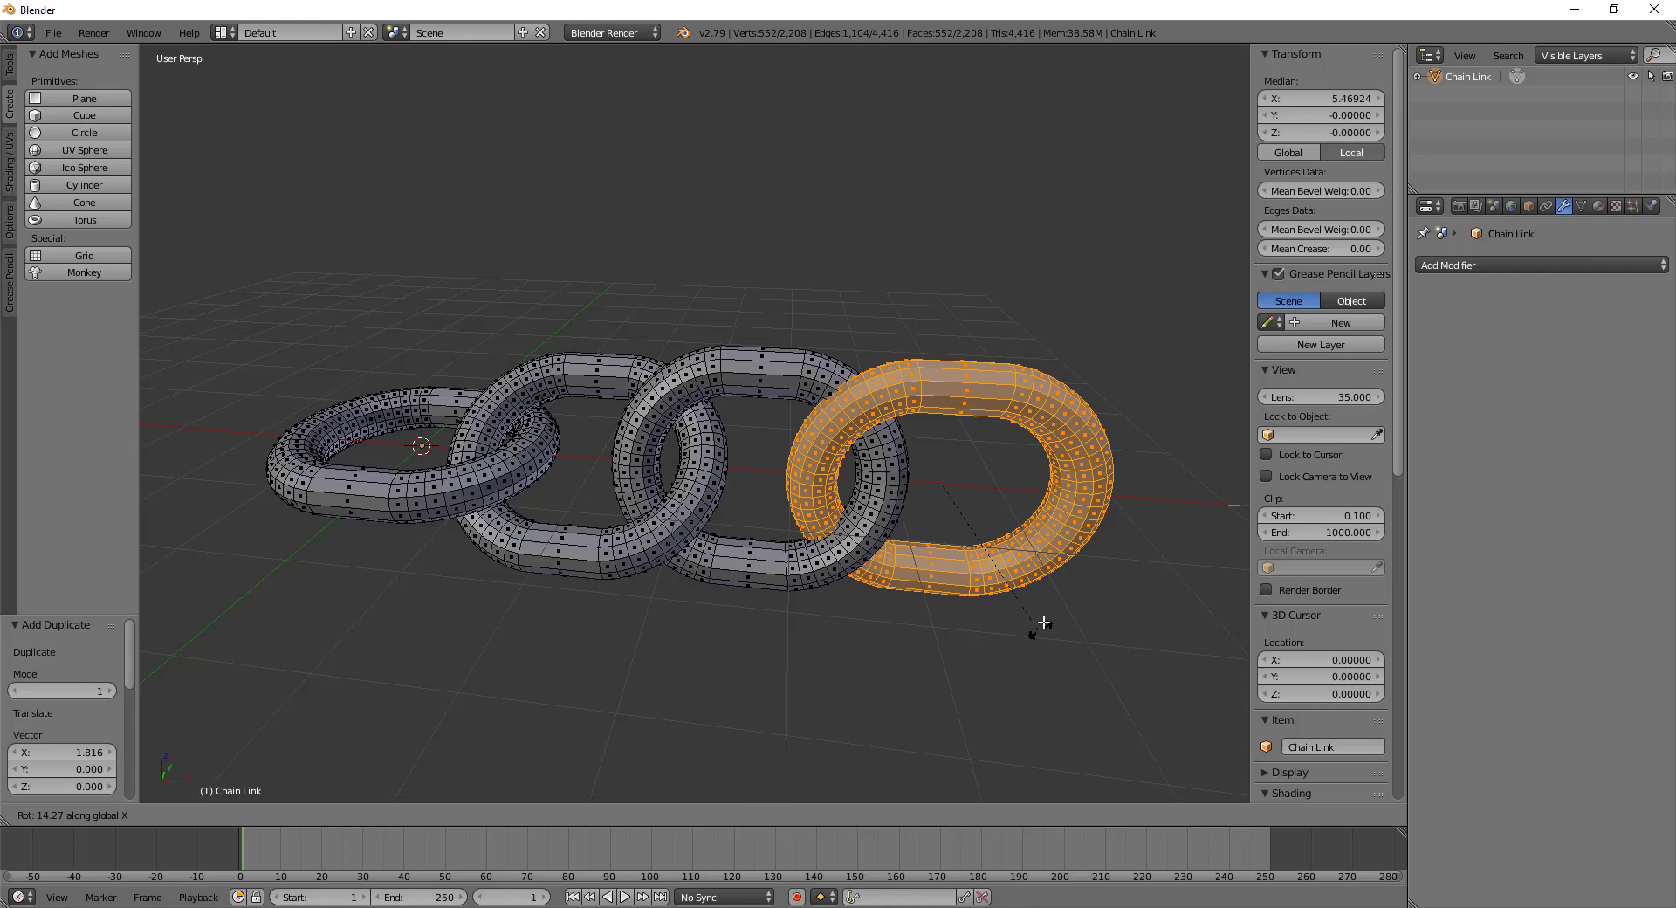
left_click(1045, 574)
key("Tab")
middle_click_drag(1046, 573, 913, 602)
scroll(992, 610, "down", 5)
Delete the extra fourth link's vertices in Edit Mode, leaving three links
key("Tab")
scroll(786, 546, "up", 2)
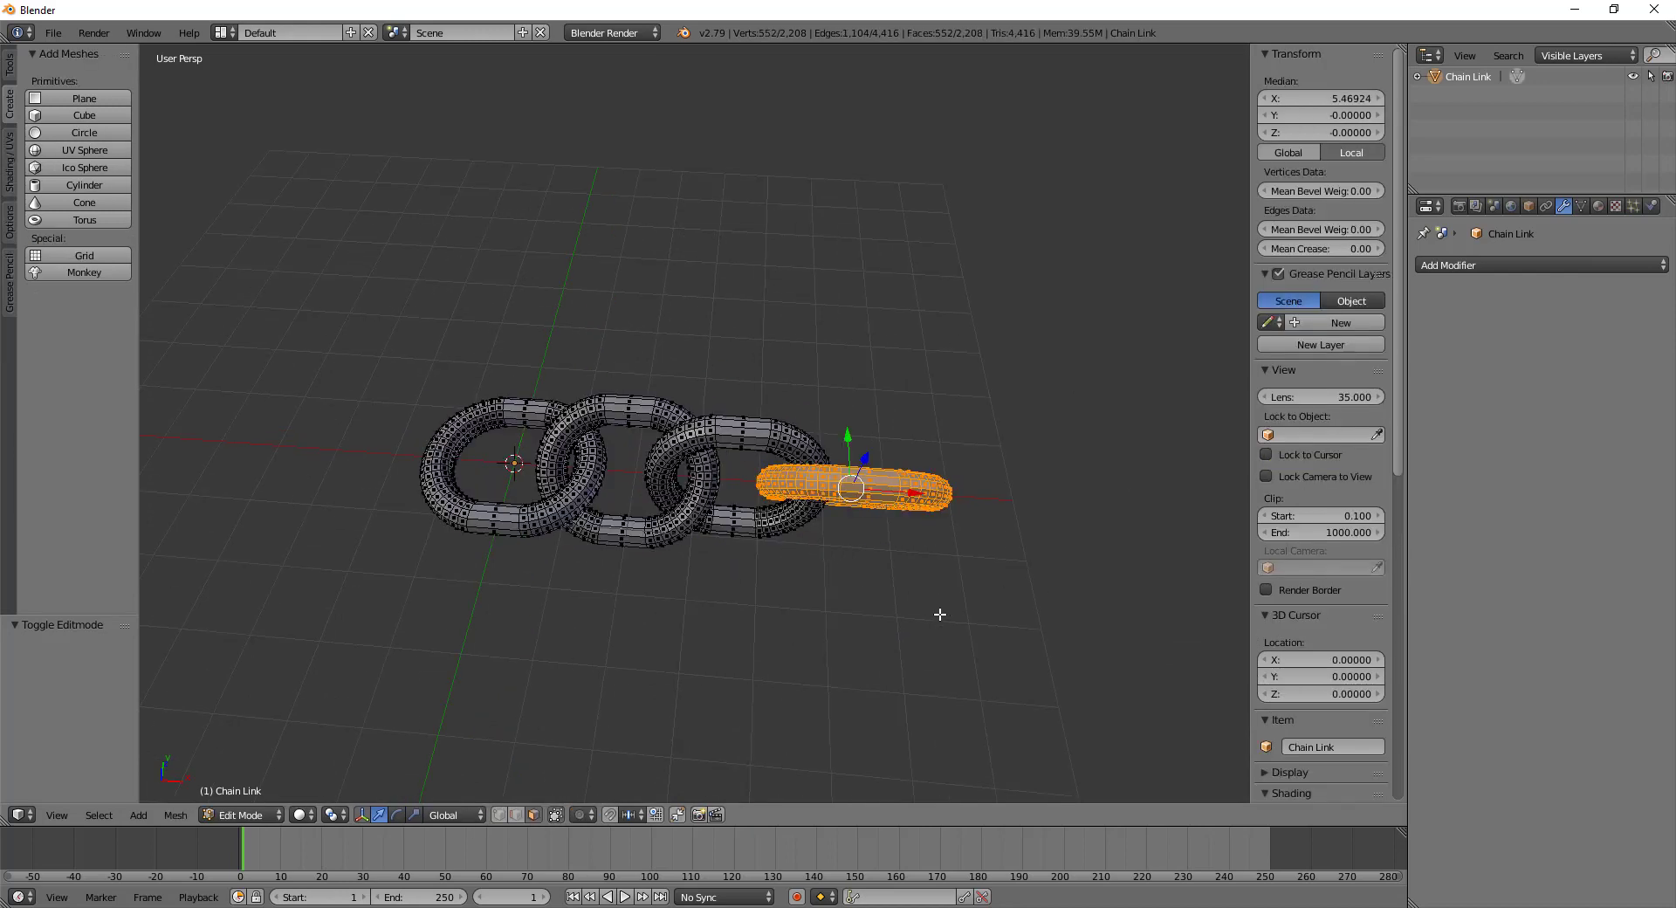
key("x")
left_click(859, 612)
right_click(742, 431)
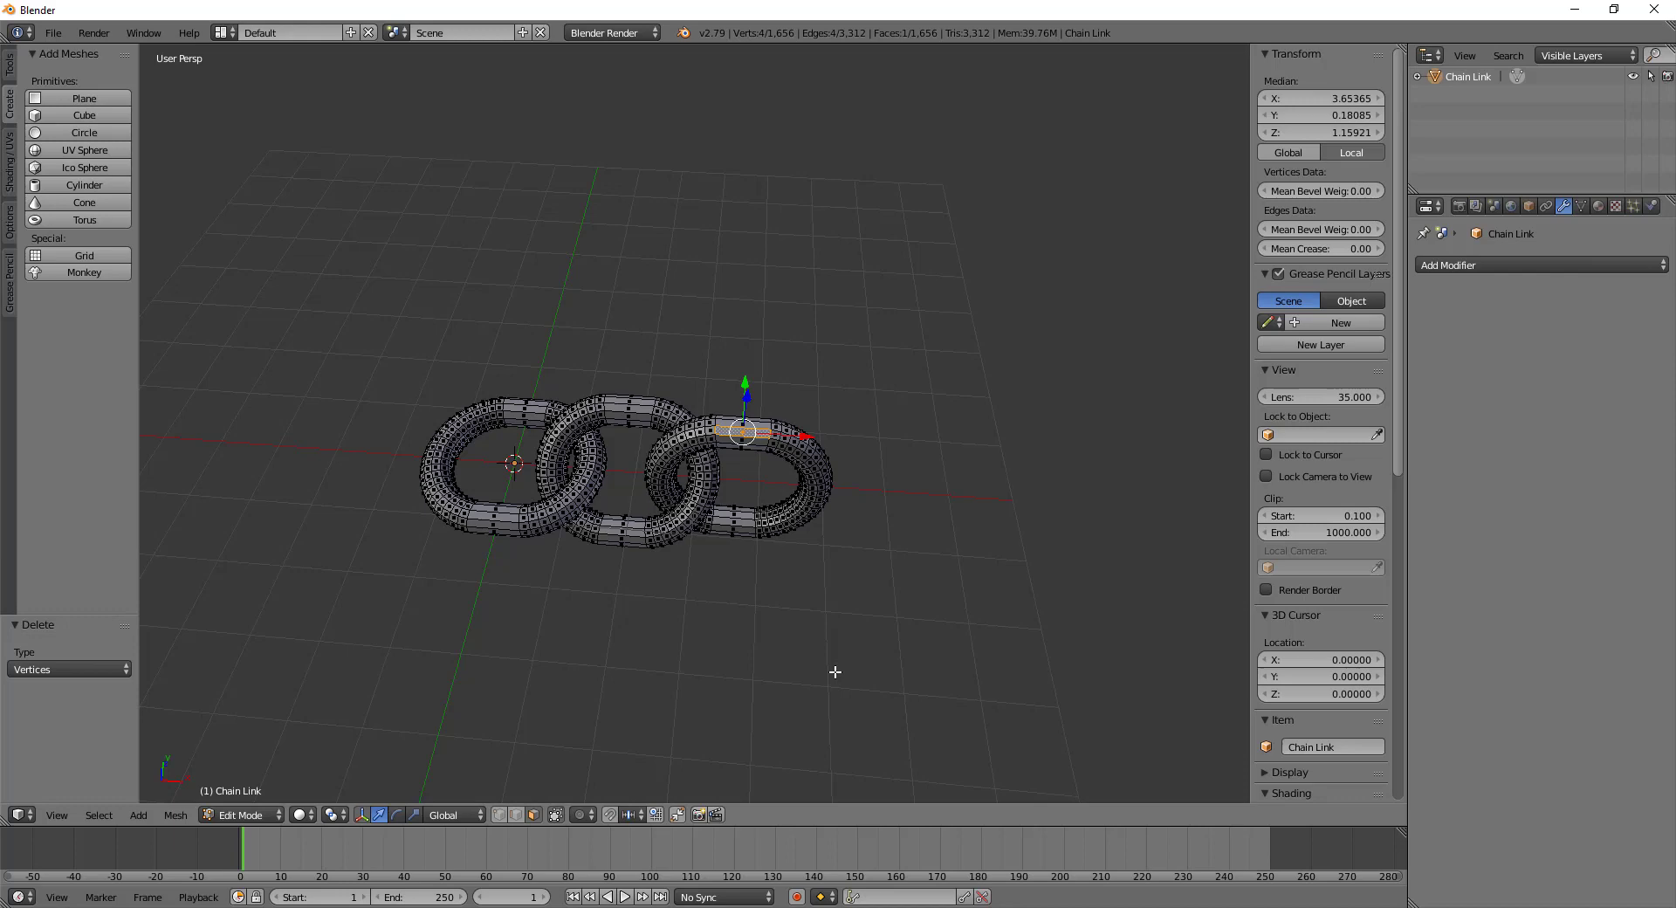
Return to Object Mode and undo back to a single chain link
key("Tab")
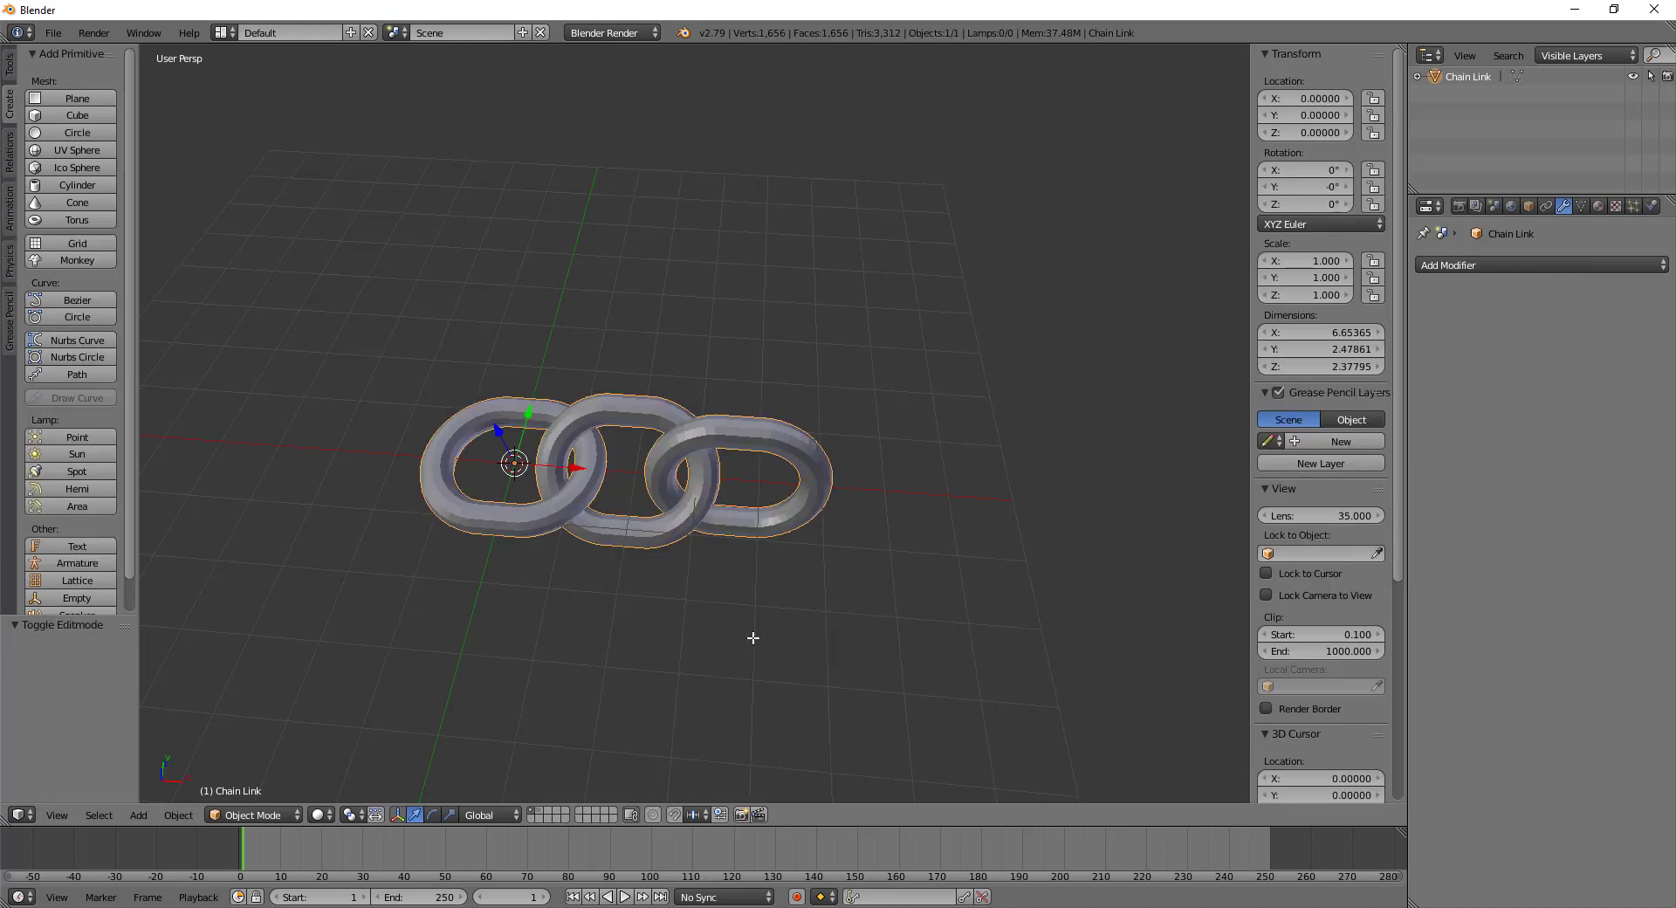
key("ctrl+z")
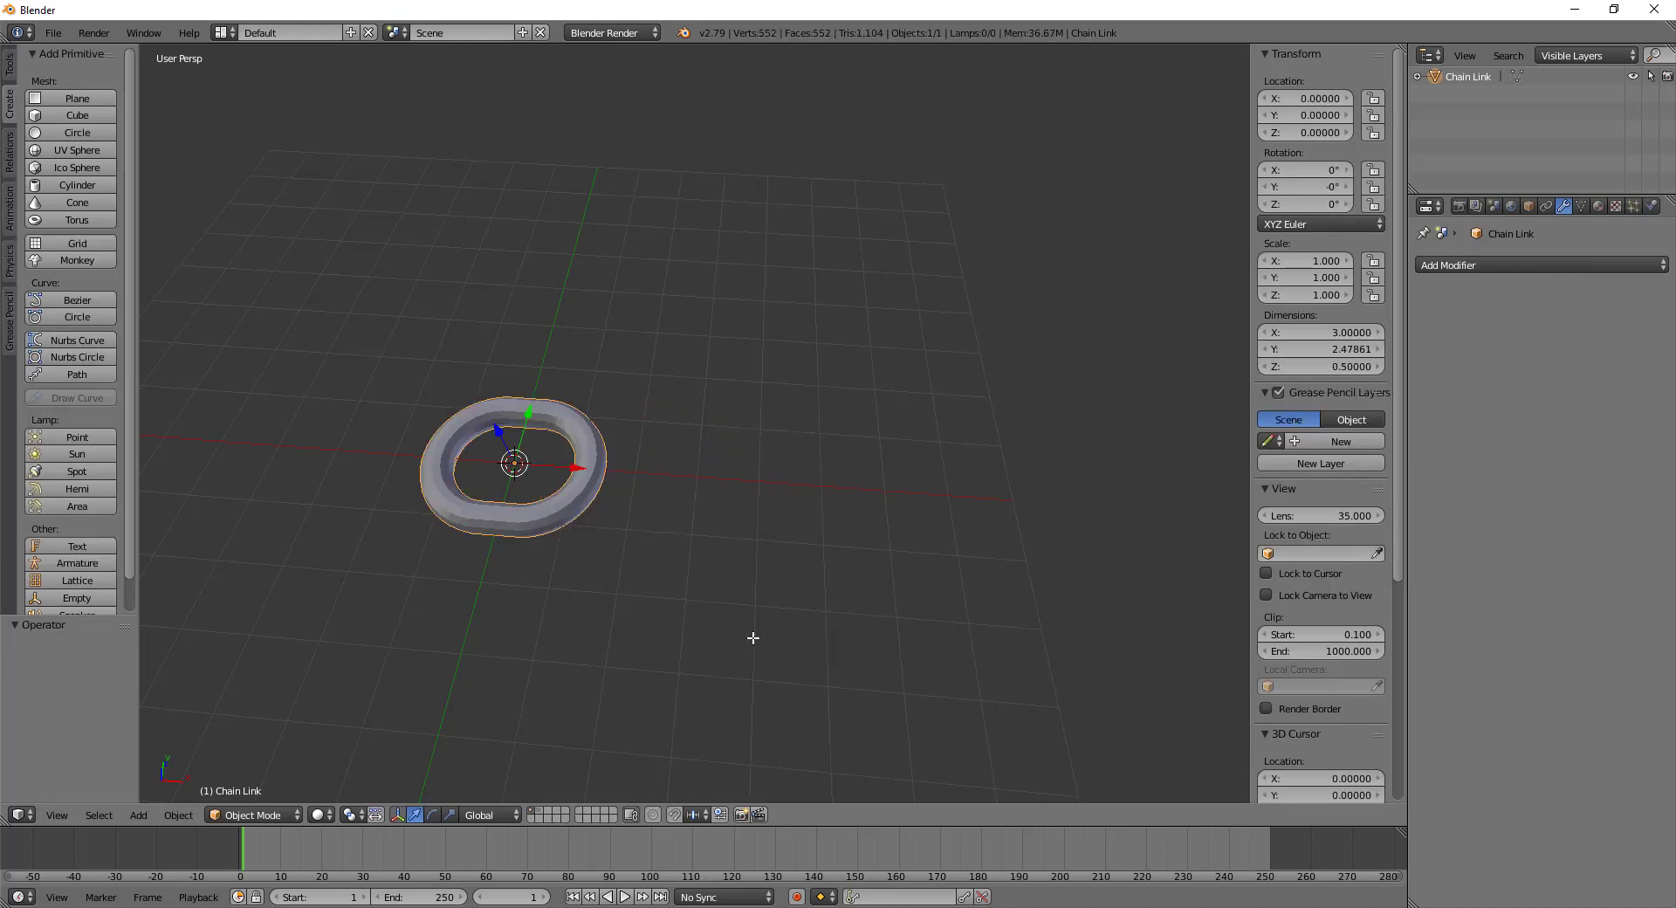
middle_click_drag(646, 529, 757, 532)
scroll(792, 576, "up", 2)
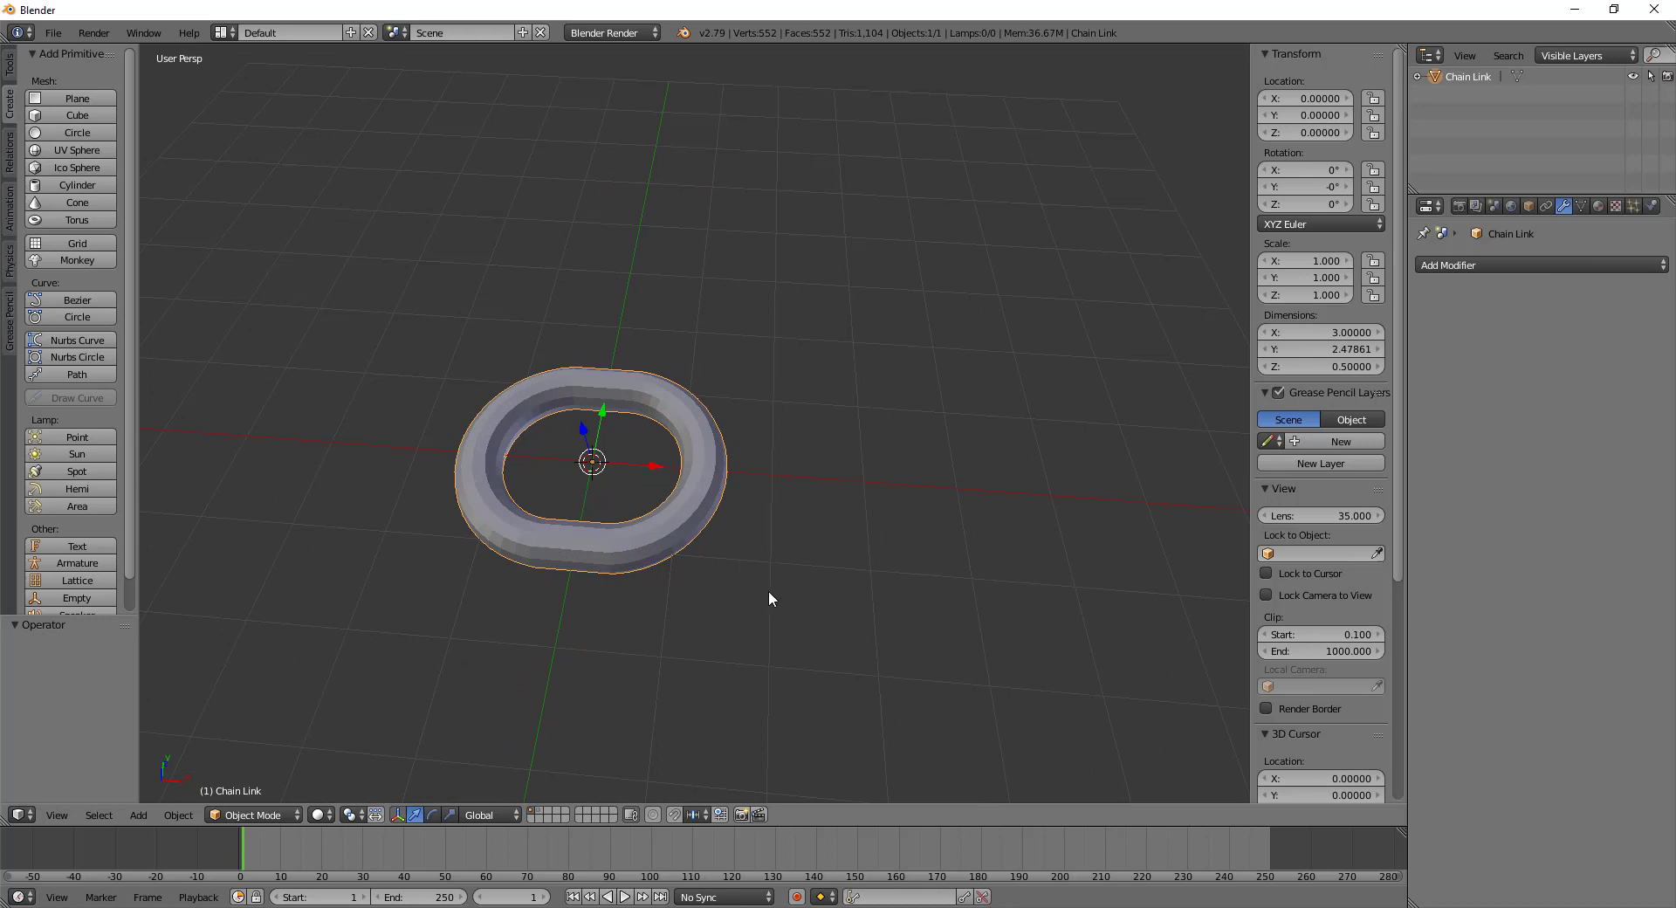
middle_click_drag(769, 592, 788, 622)
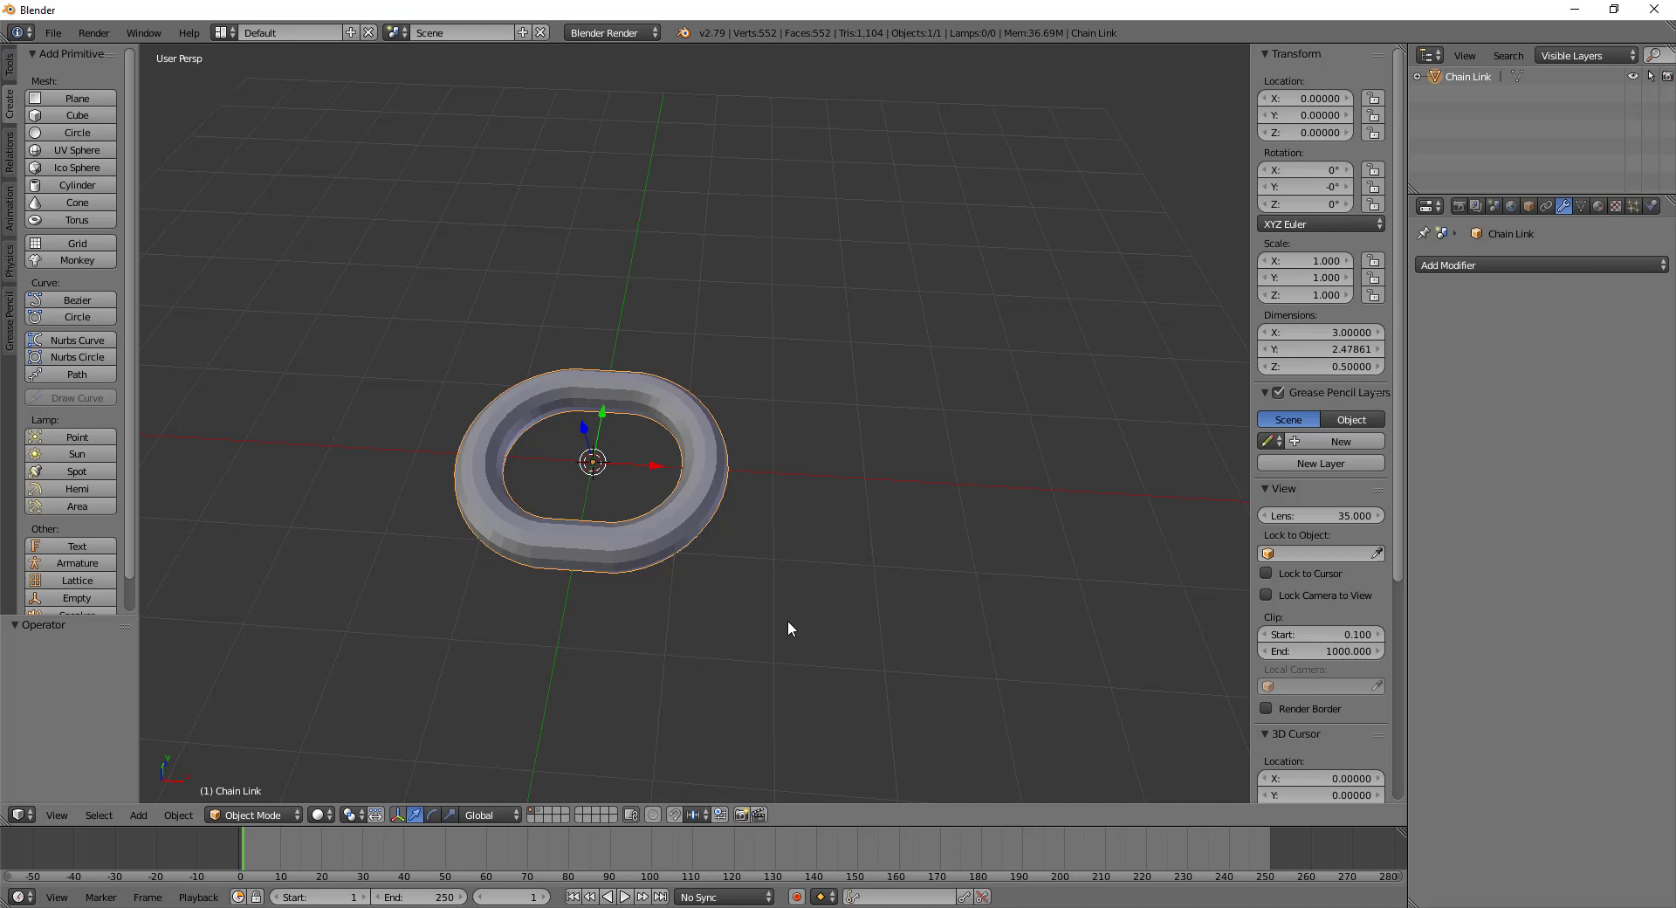
Add an Array modifier to the link and set its Count to 1
left_click(1543, 267)
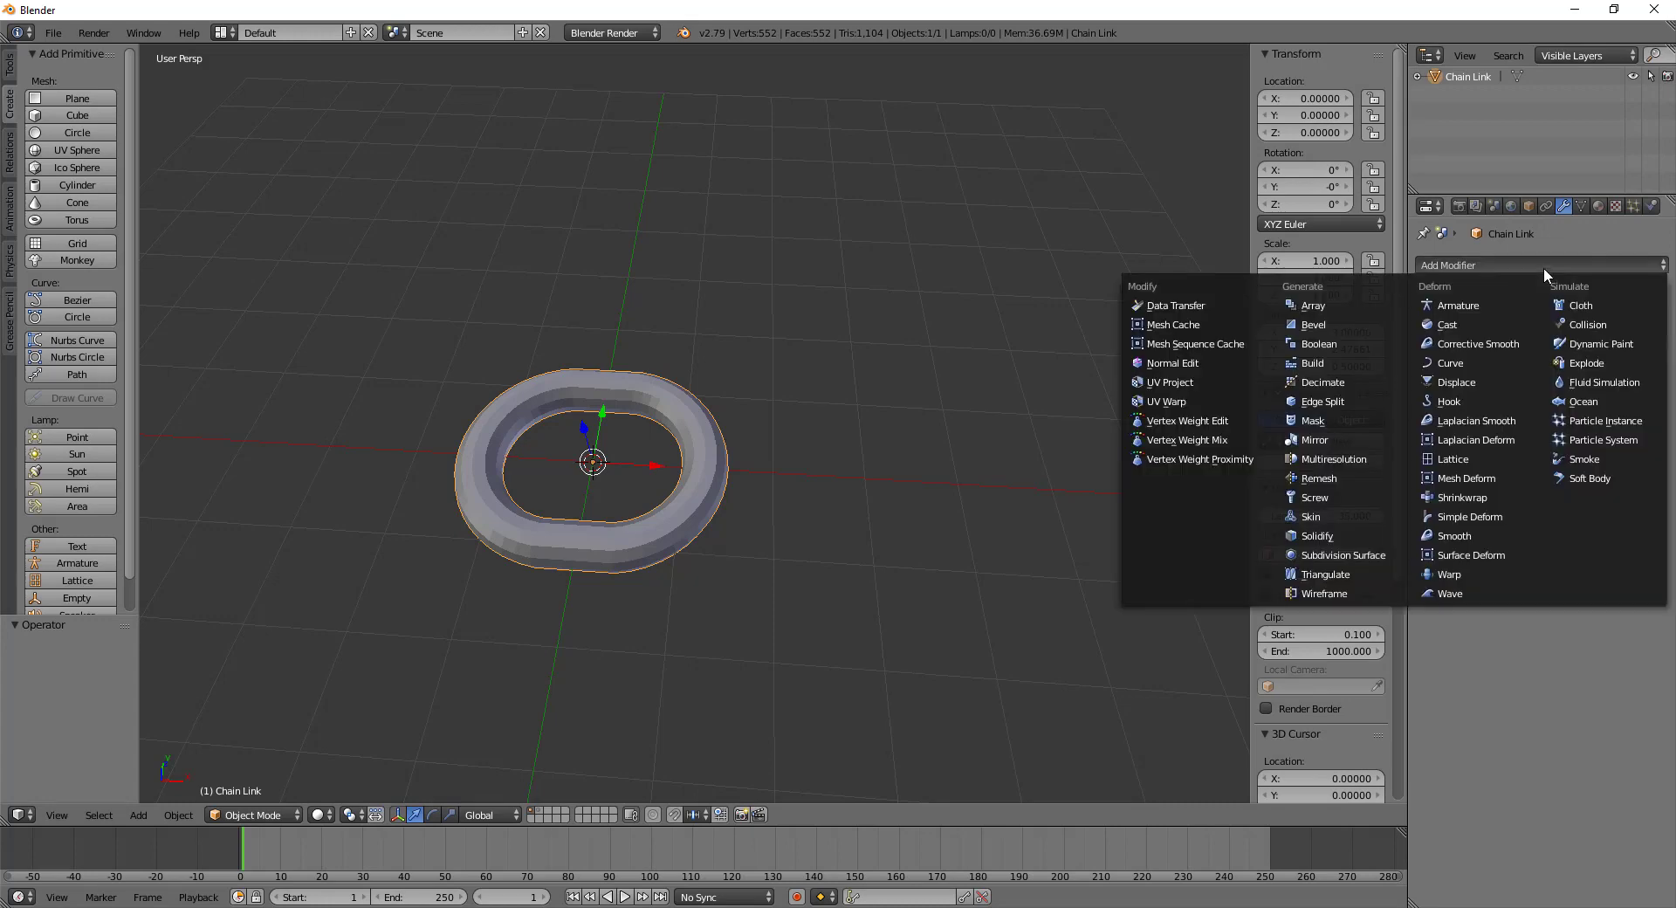
left_click(1313, 306)
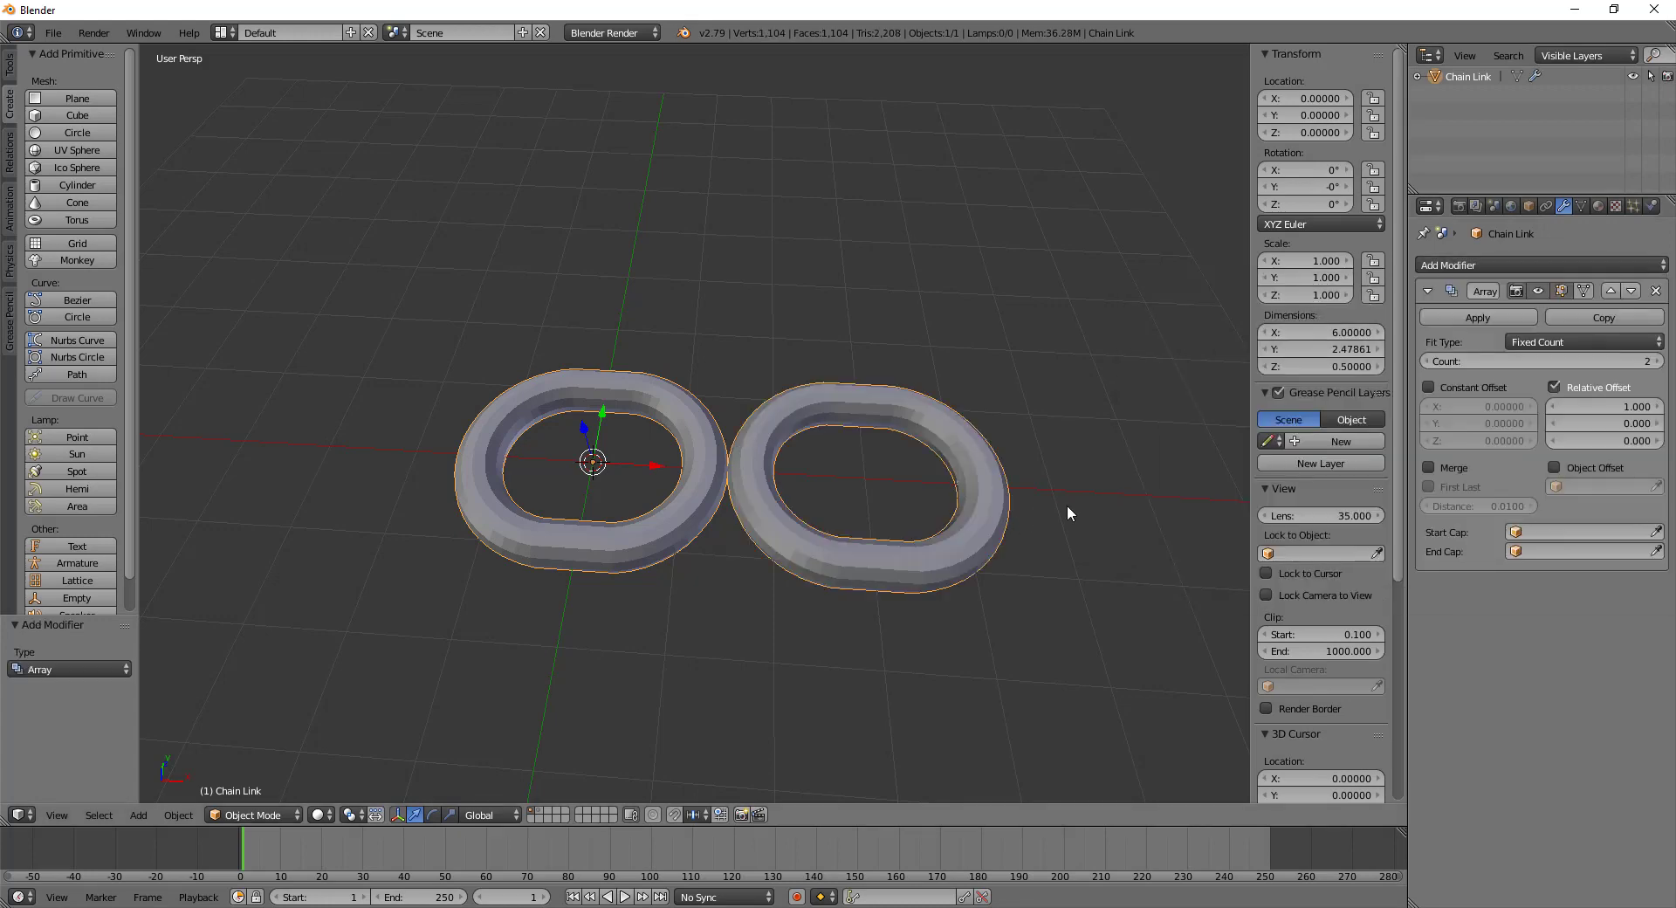
scroll(1056, 545, "up", 2)
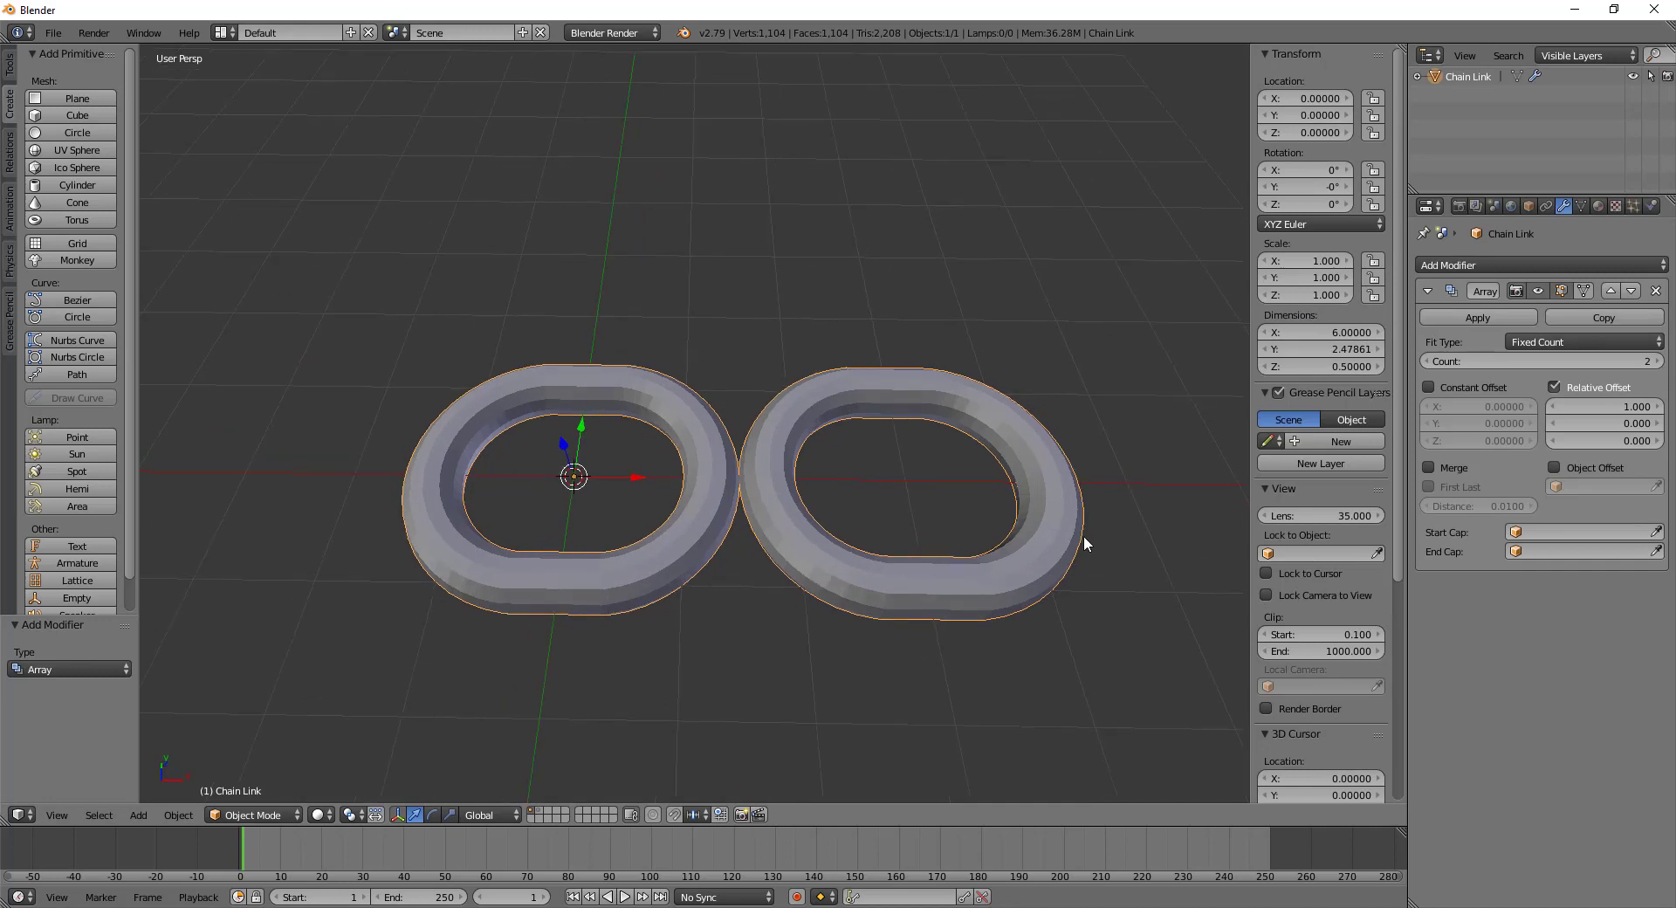
middle_click_drag(1107, 578, 1062, 511, "shift")
scroll(1064, 451, "down", 3)
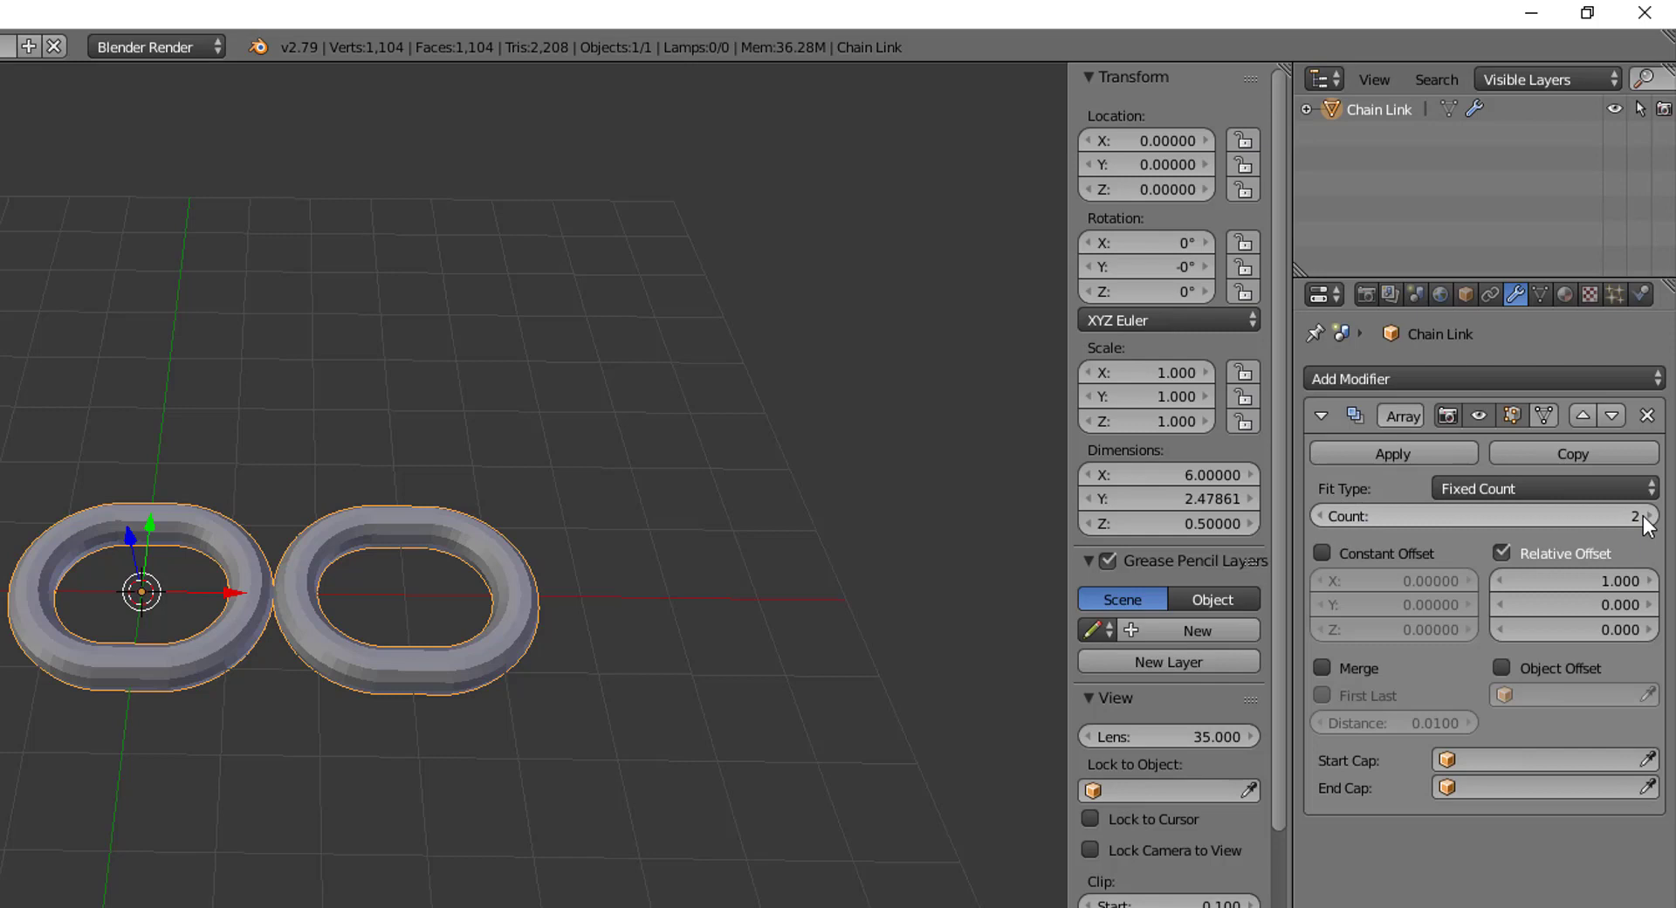
left_click(1437, 516)
type("1")
key("Return")
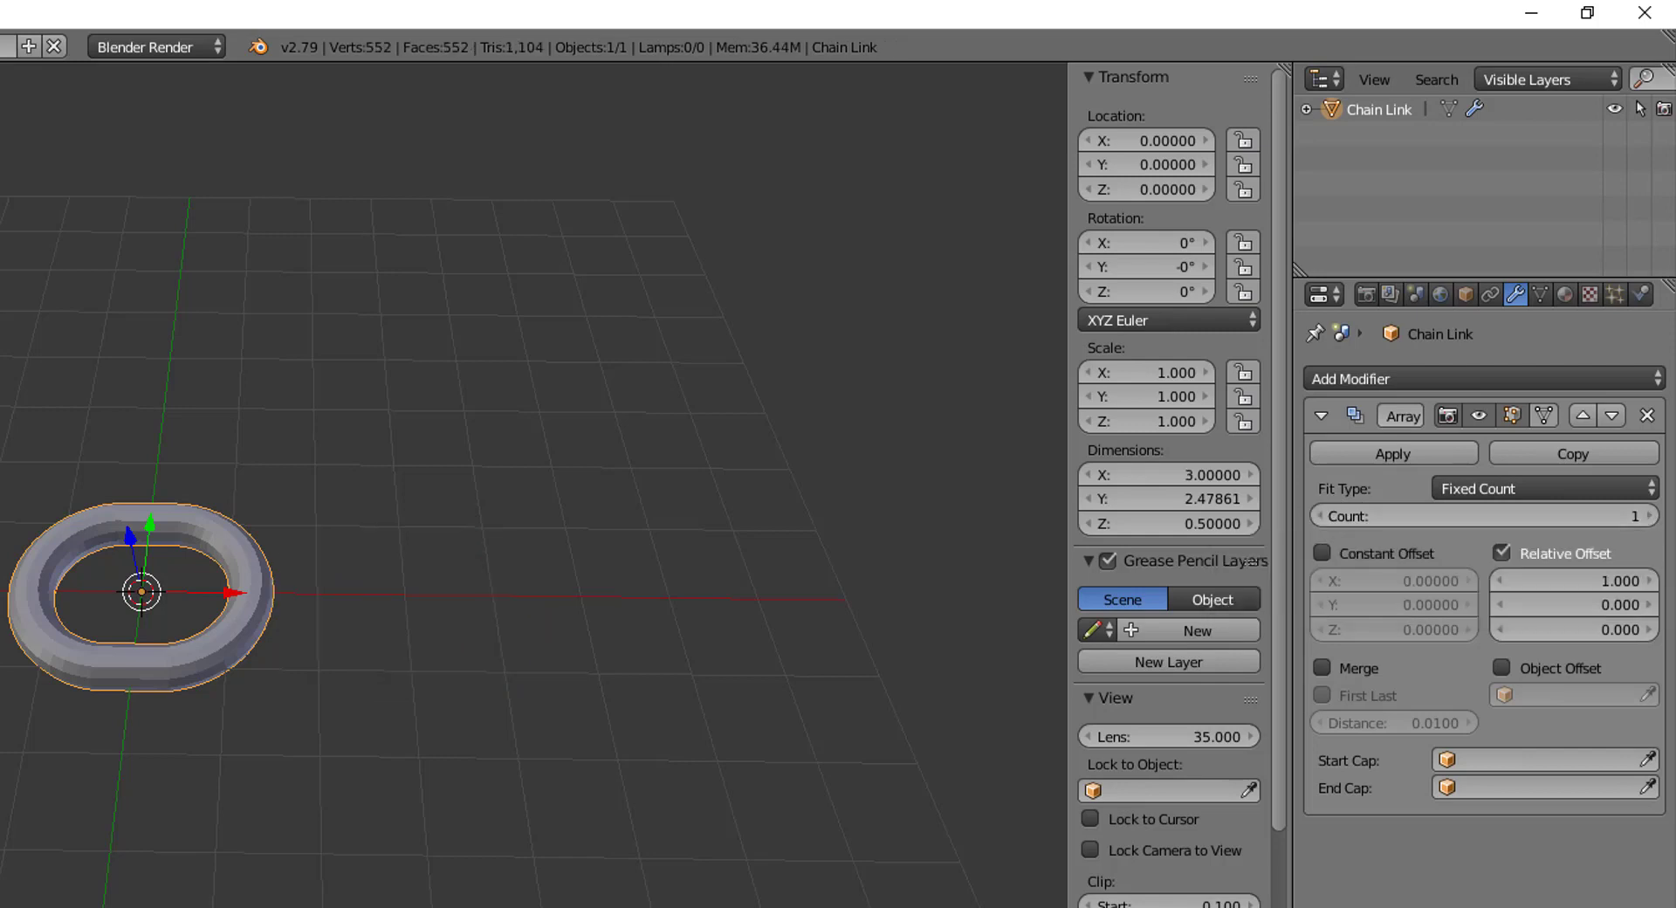
Try an array count of 173 along the long chain, then settle on a Count of 3
left_click_drag(1648, 524, 1670, 524)
scroll(690, 728, "down", 8)
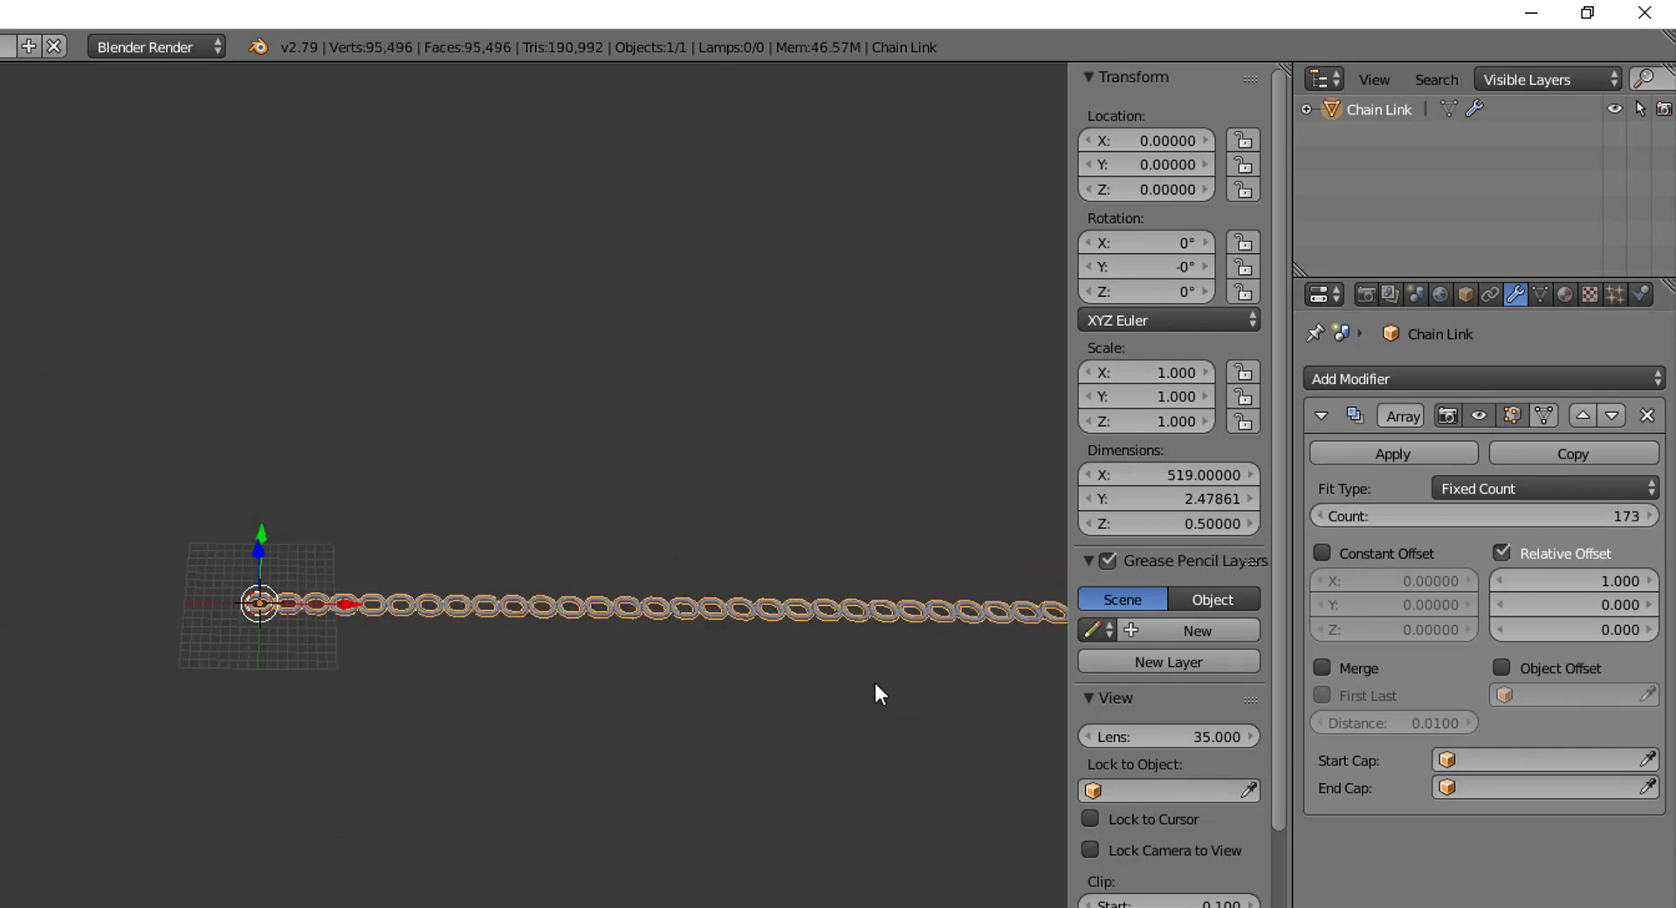
middle_click_drag(876, 692, 209, 692, "shift")
middle_click_drag(985, 655, 495, 680)
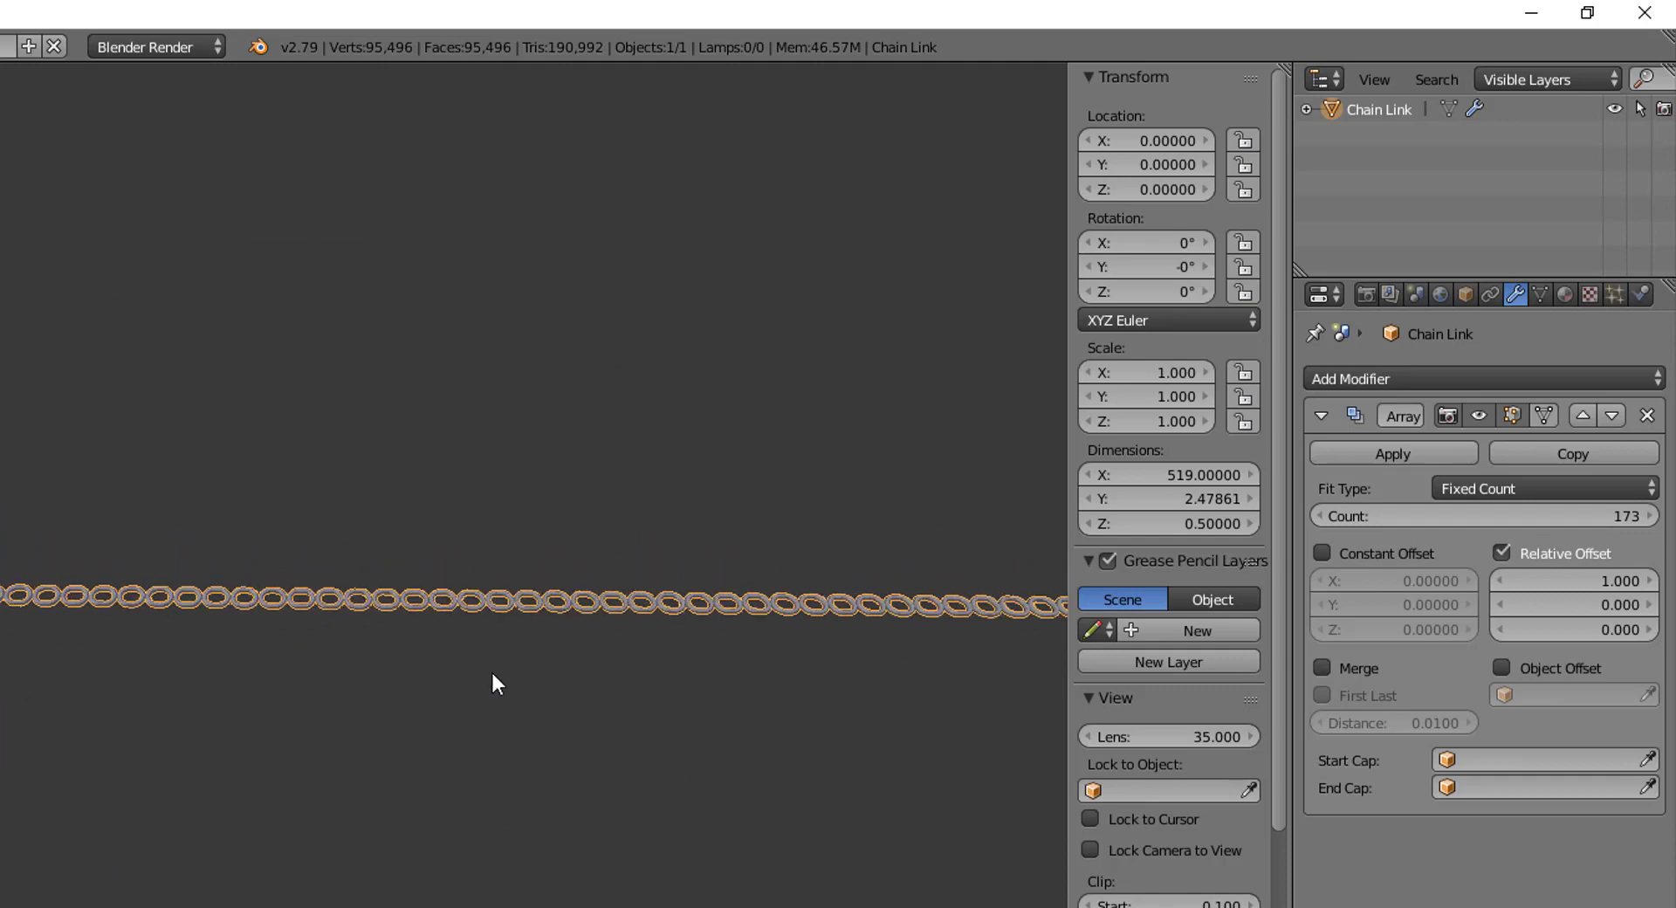
scroll(786, 685, "up", 5)
scroll(105, 742, "up", 3)
middle_click_drag(26, 741, 638, 688, "shift")
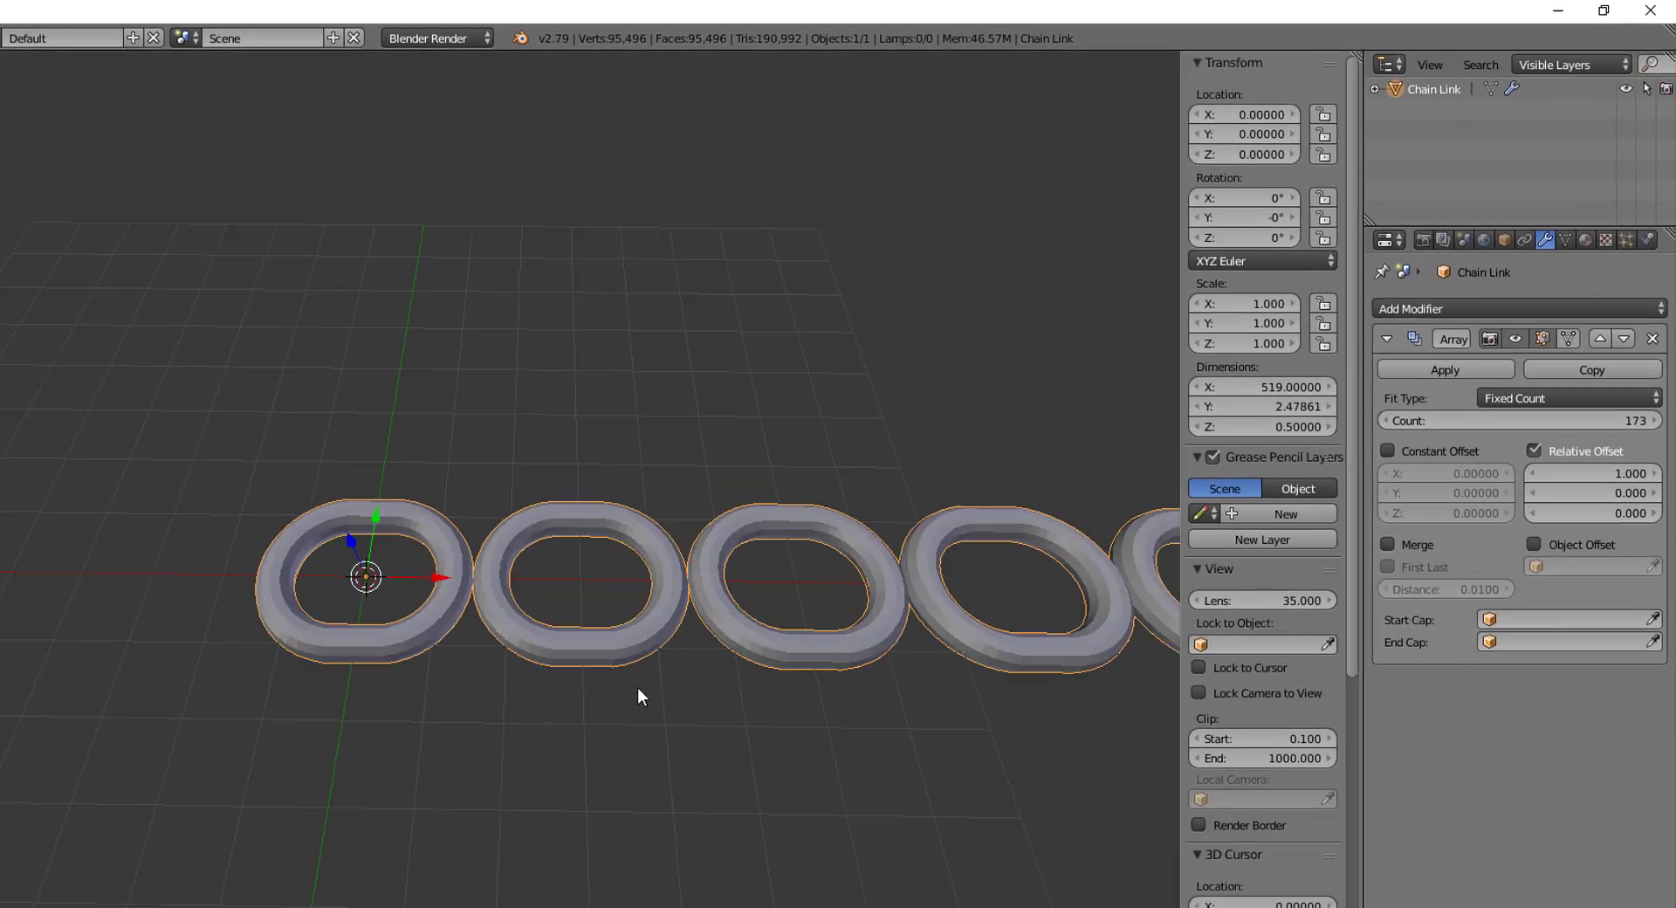
scroll(646, 694, "up", 1)
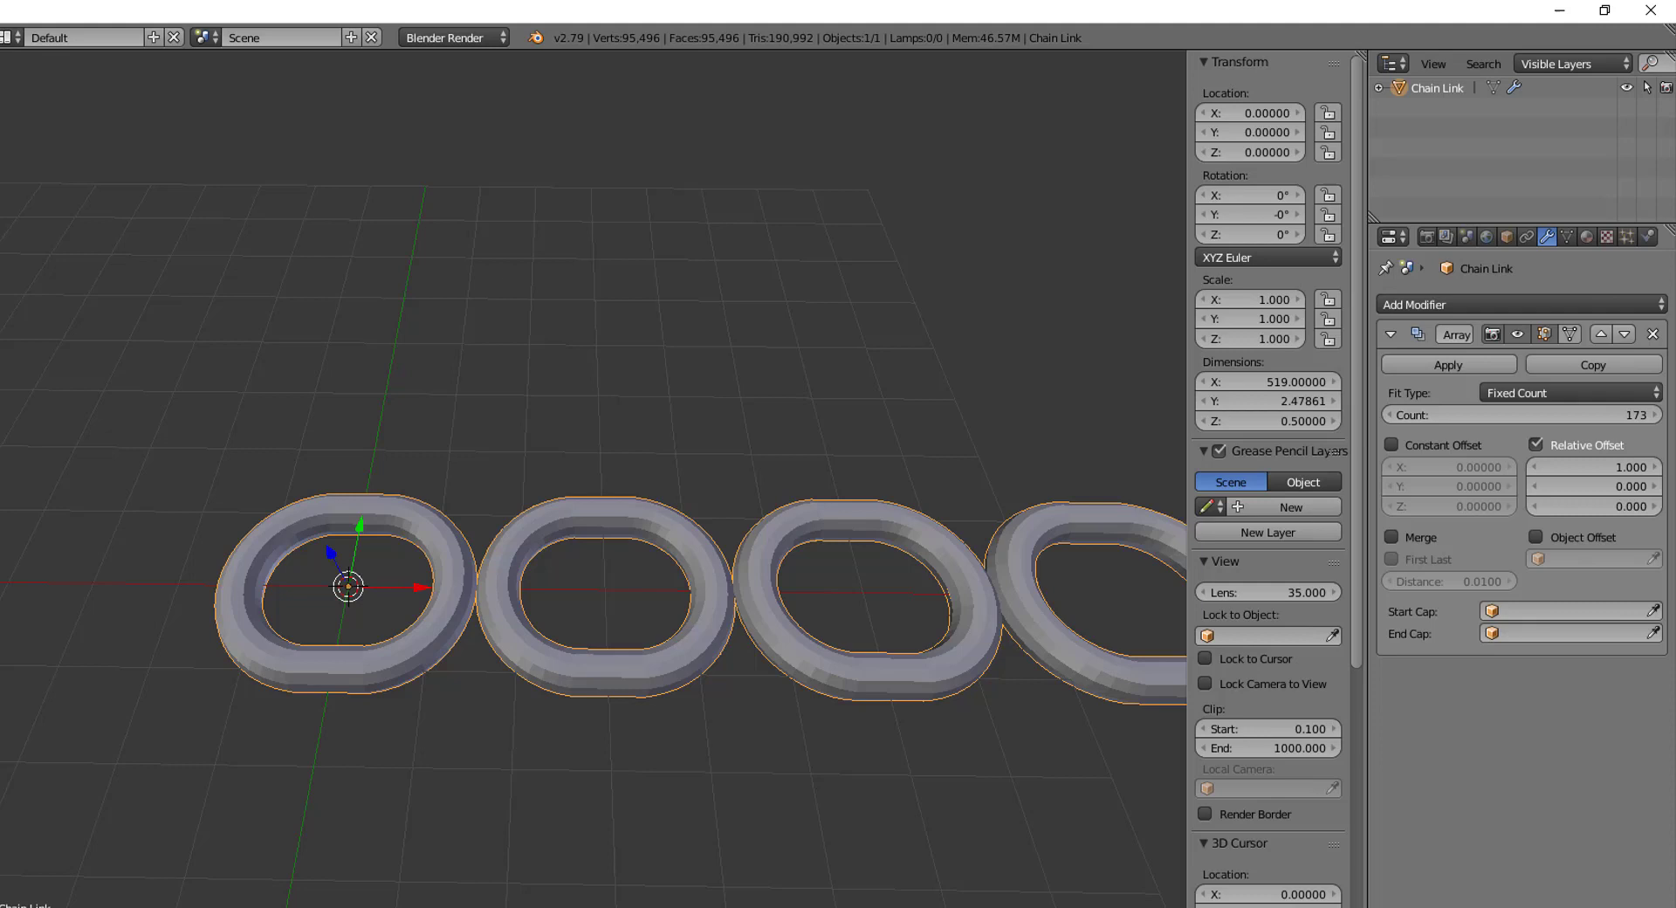
left_click(1631, 421)
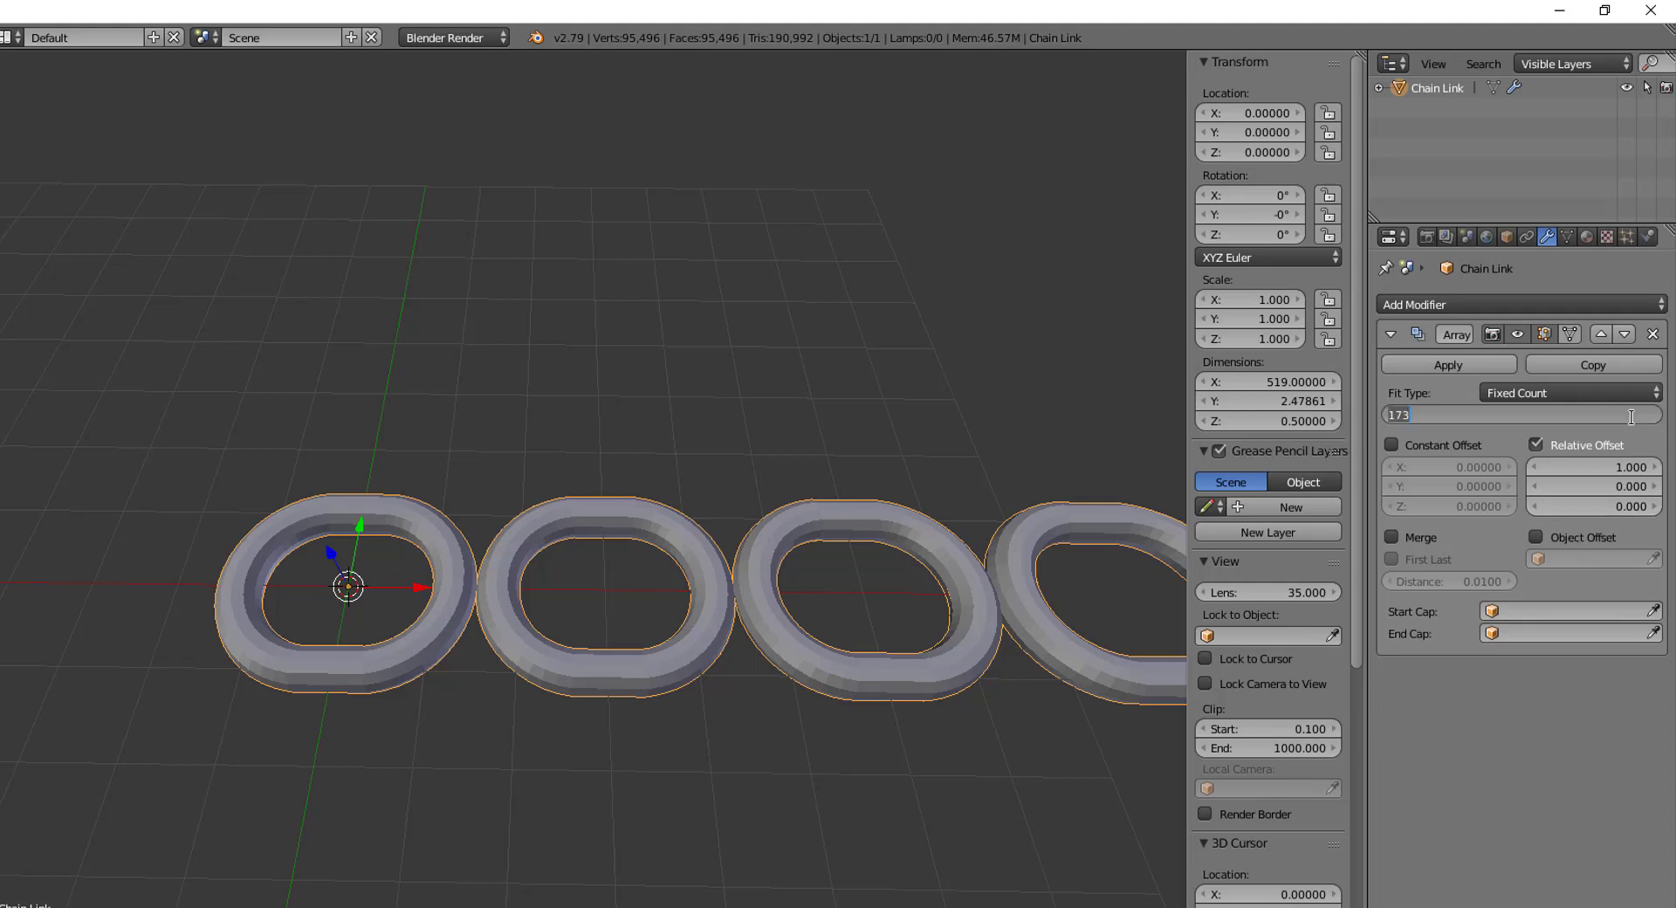
type("3")
key("Return")
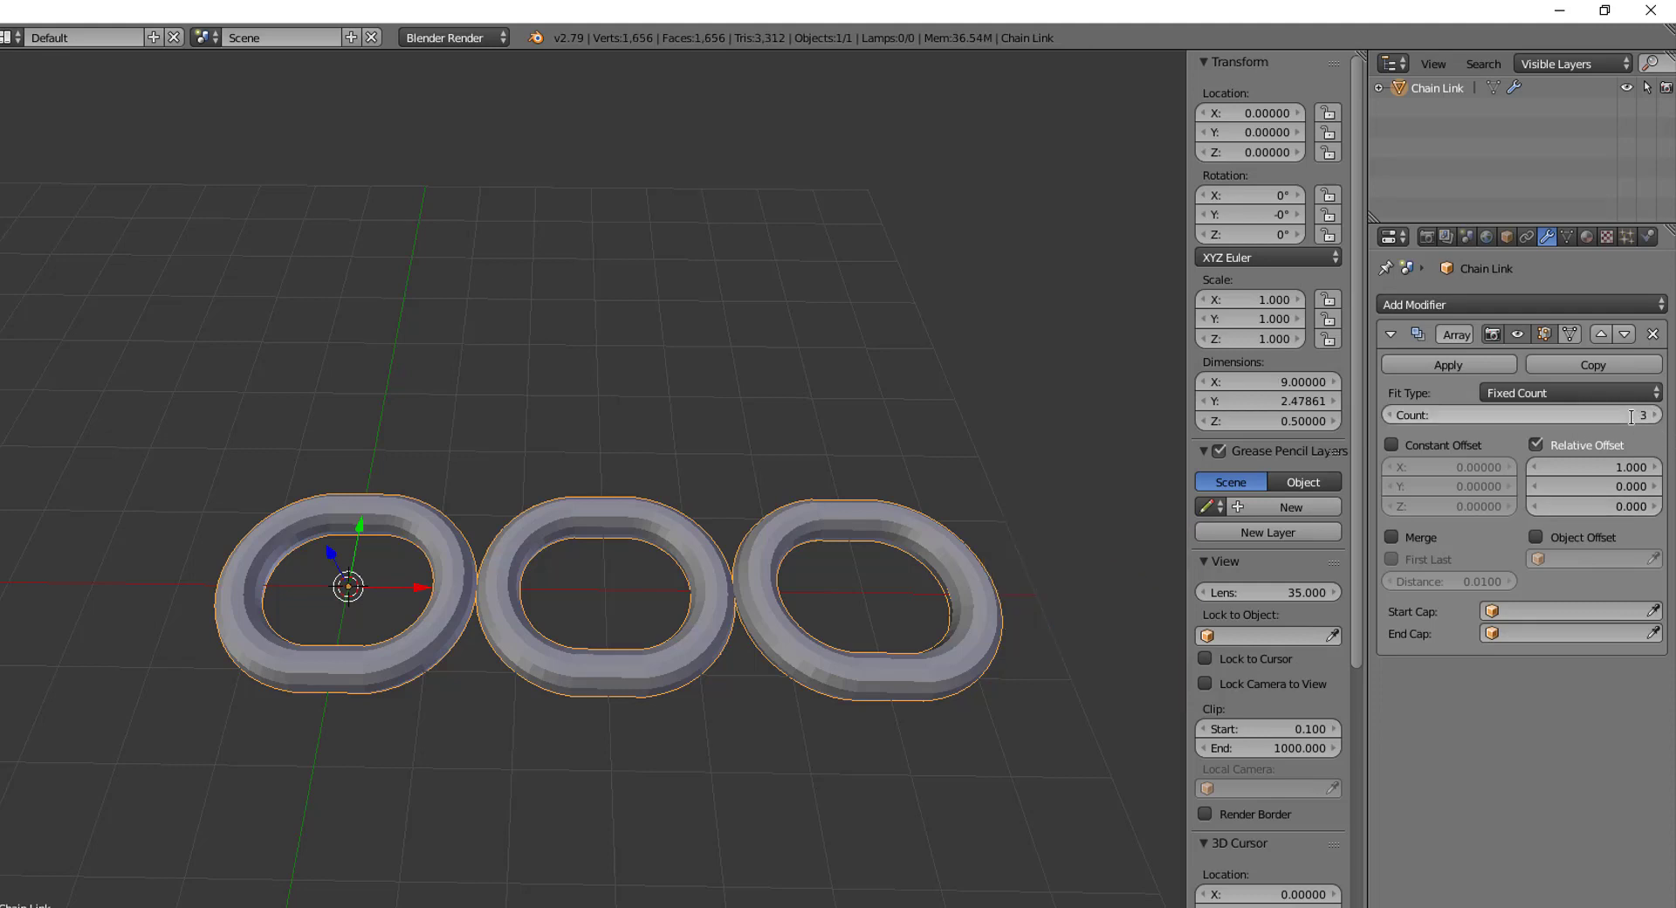
left_click(1579, 391)
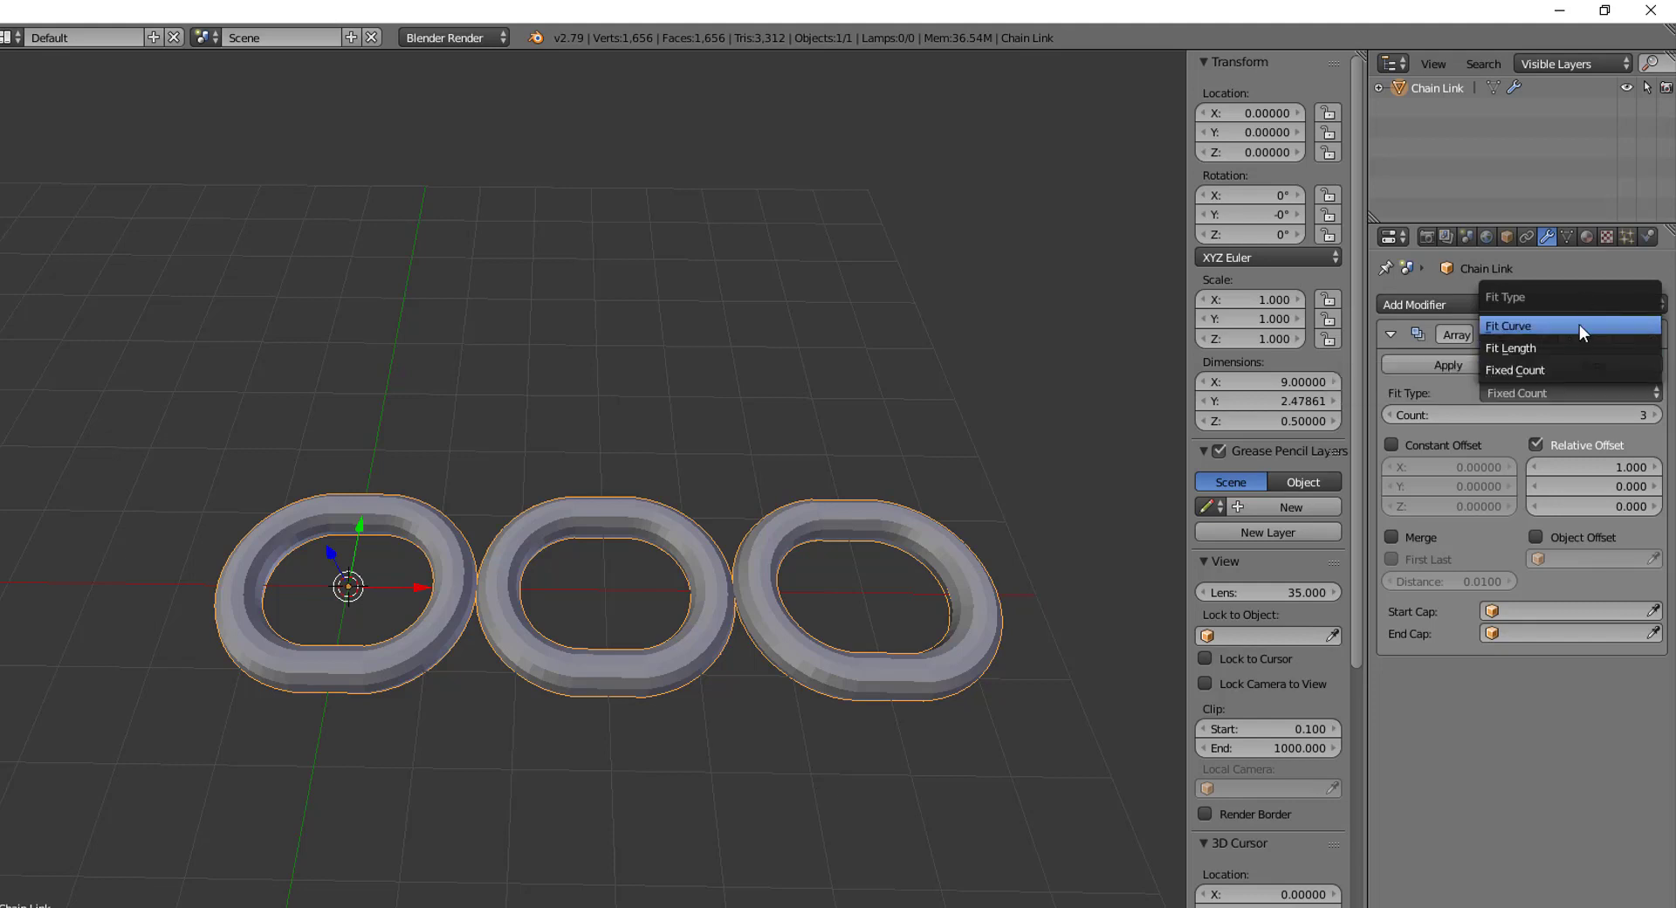
left_click(1562, 368)
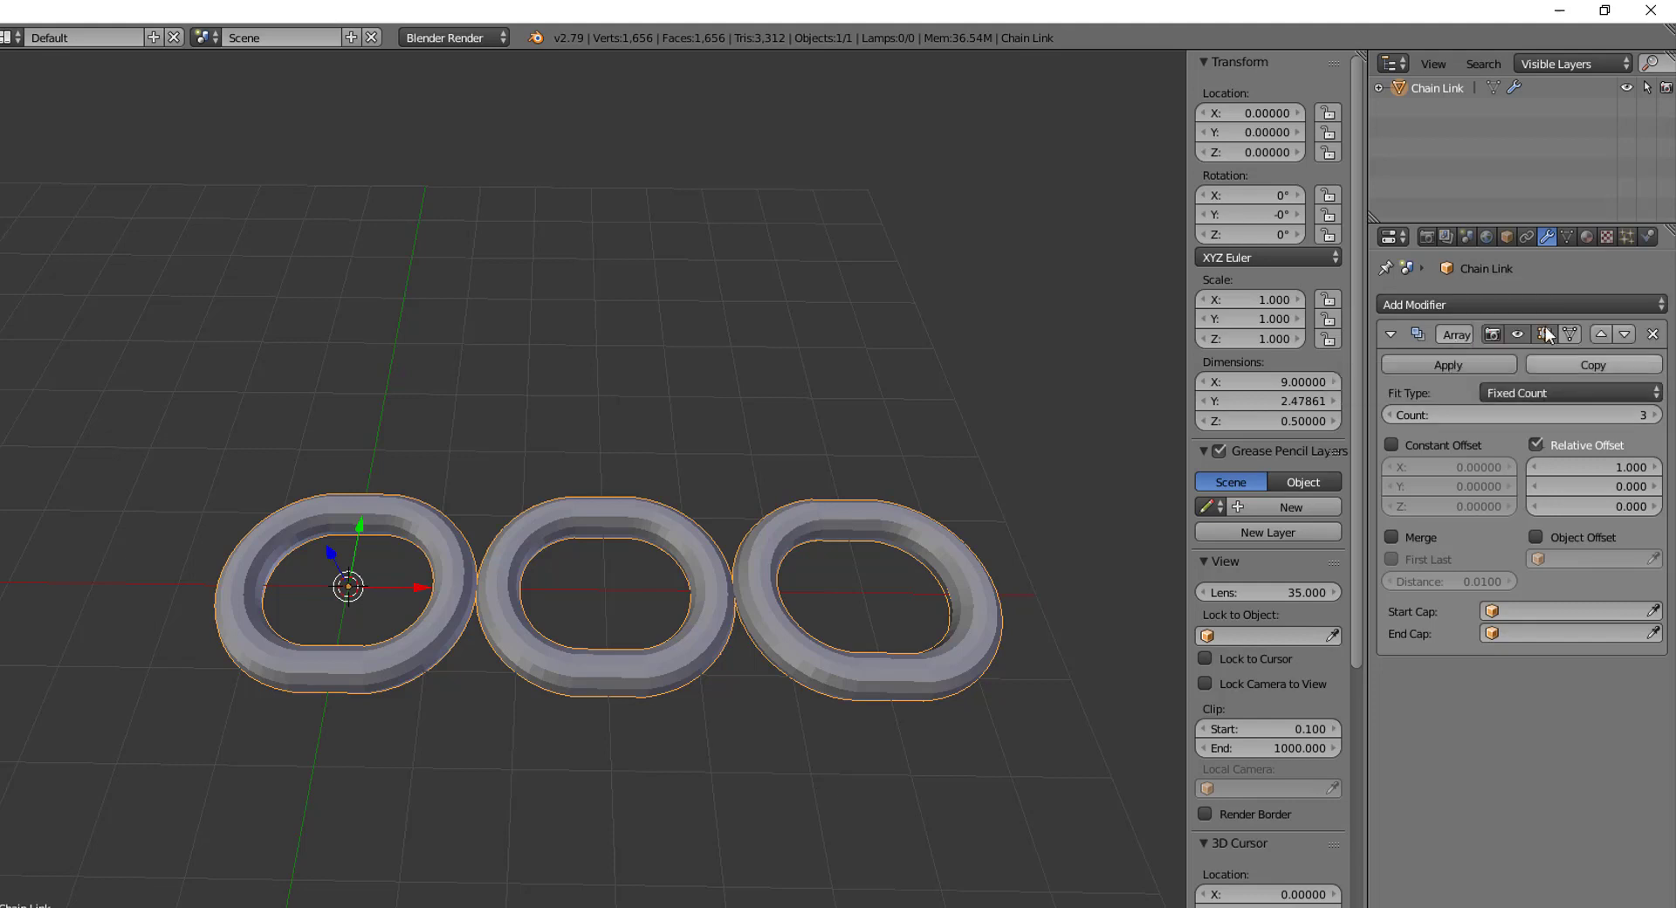
left_click(1542, 394)
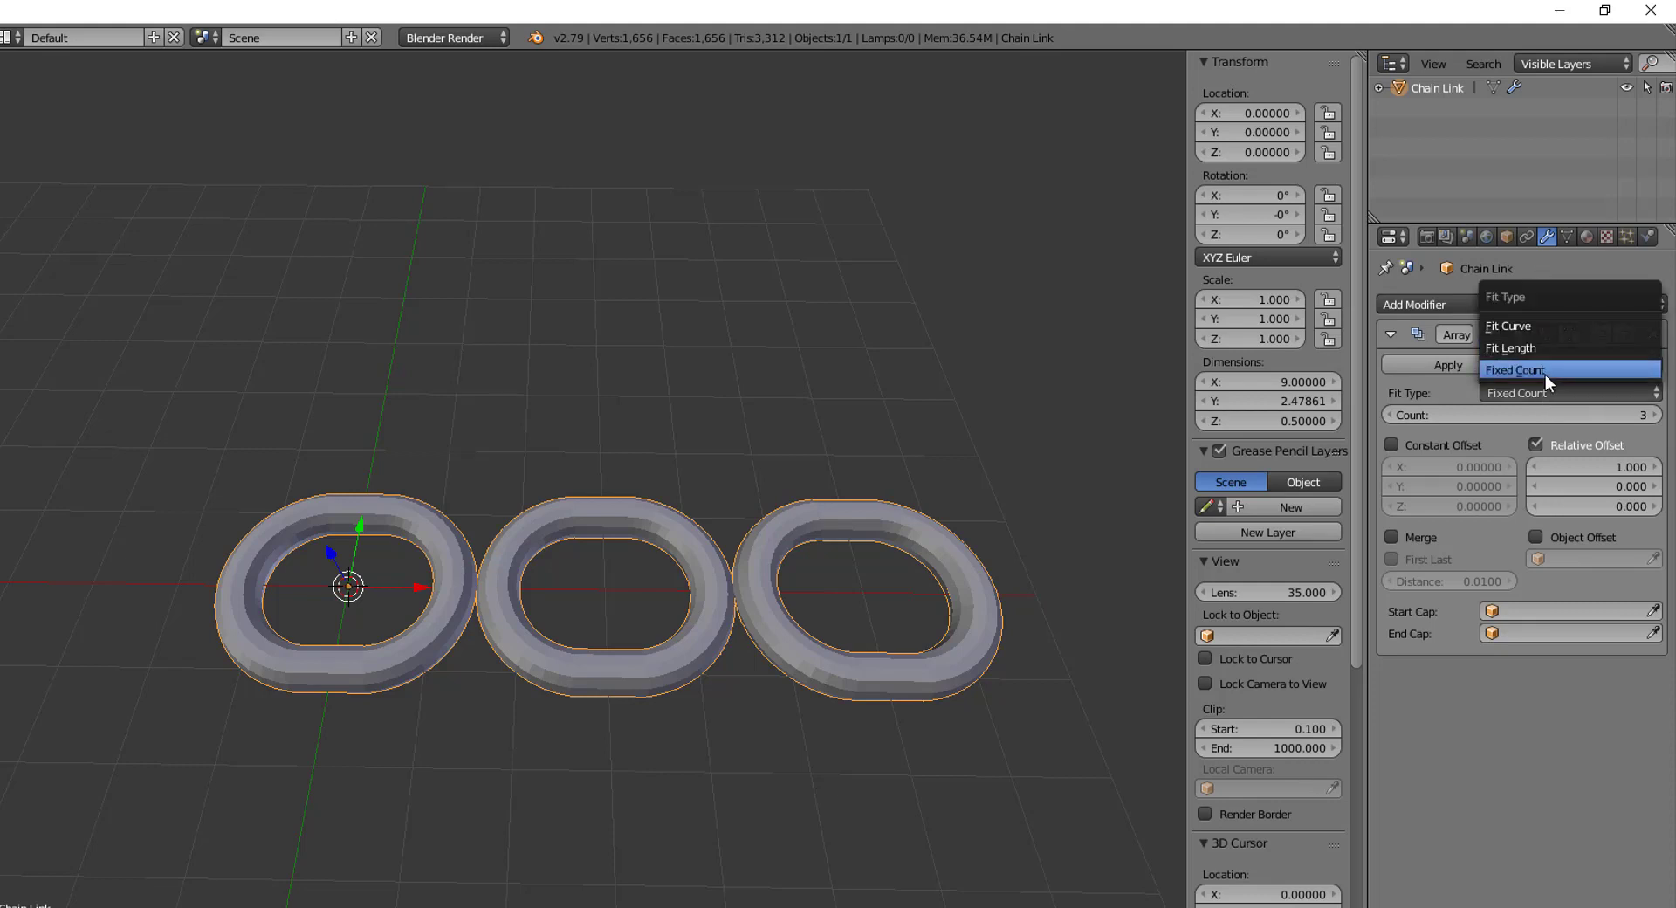
left_click(1552, 370)
left_click(1506, 441)
left_click(1493, 438)
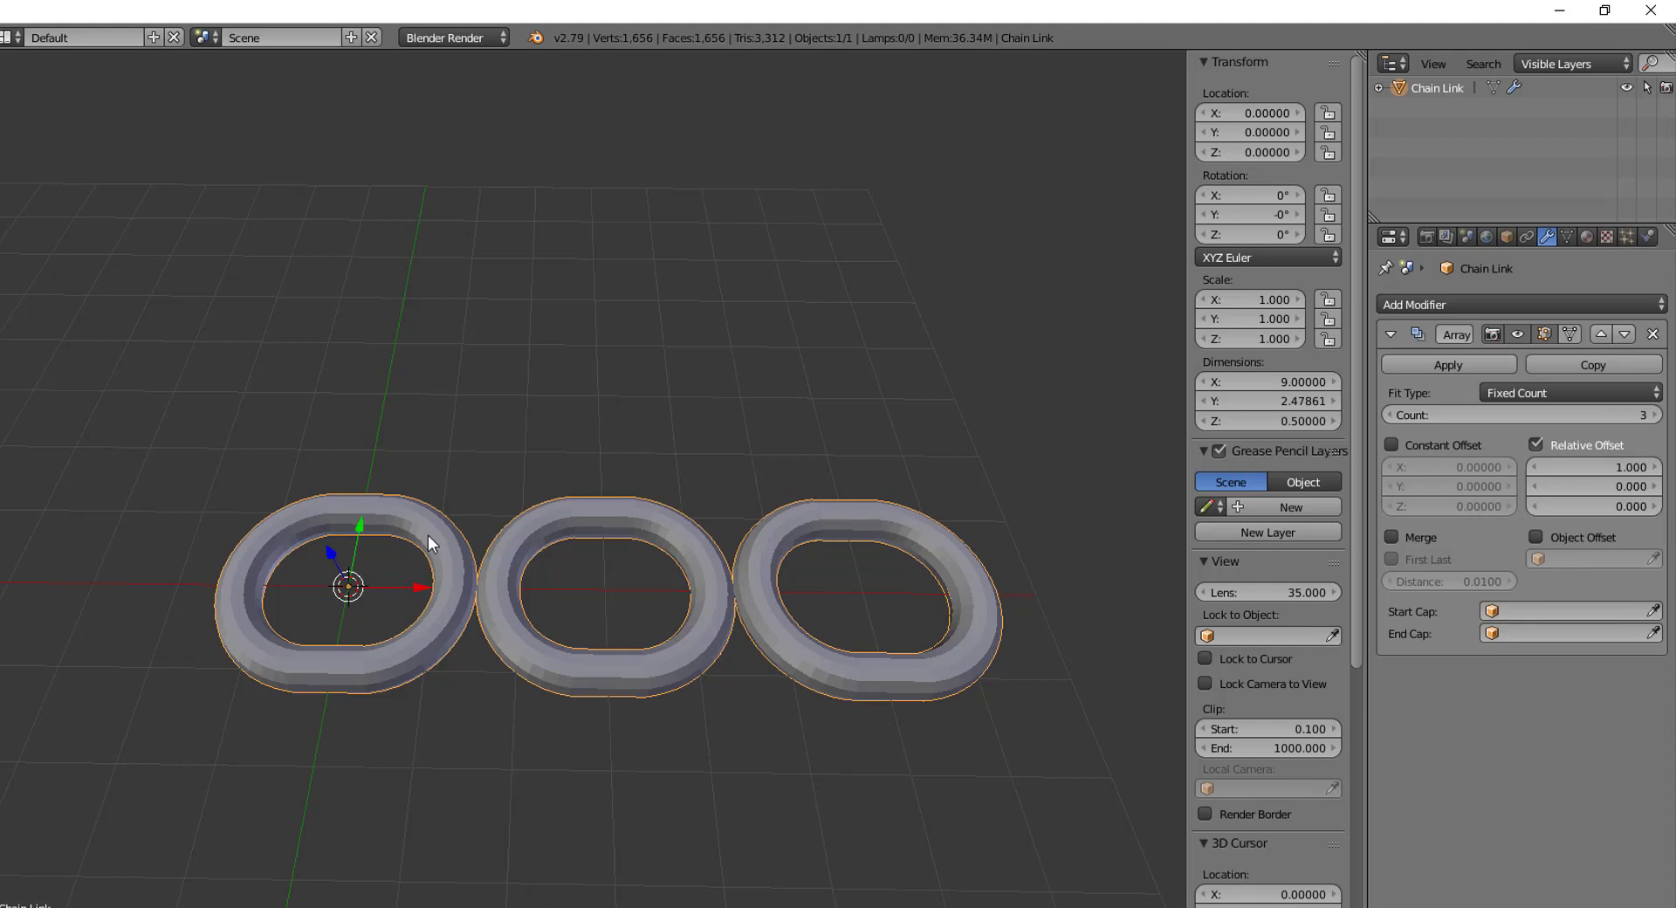
left_click(1620, 469)
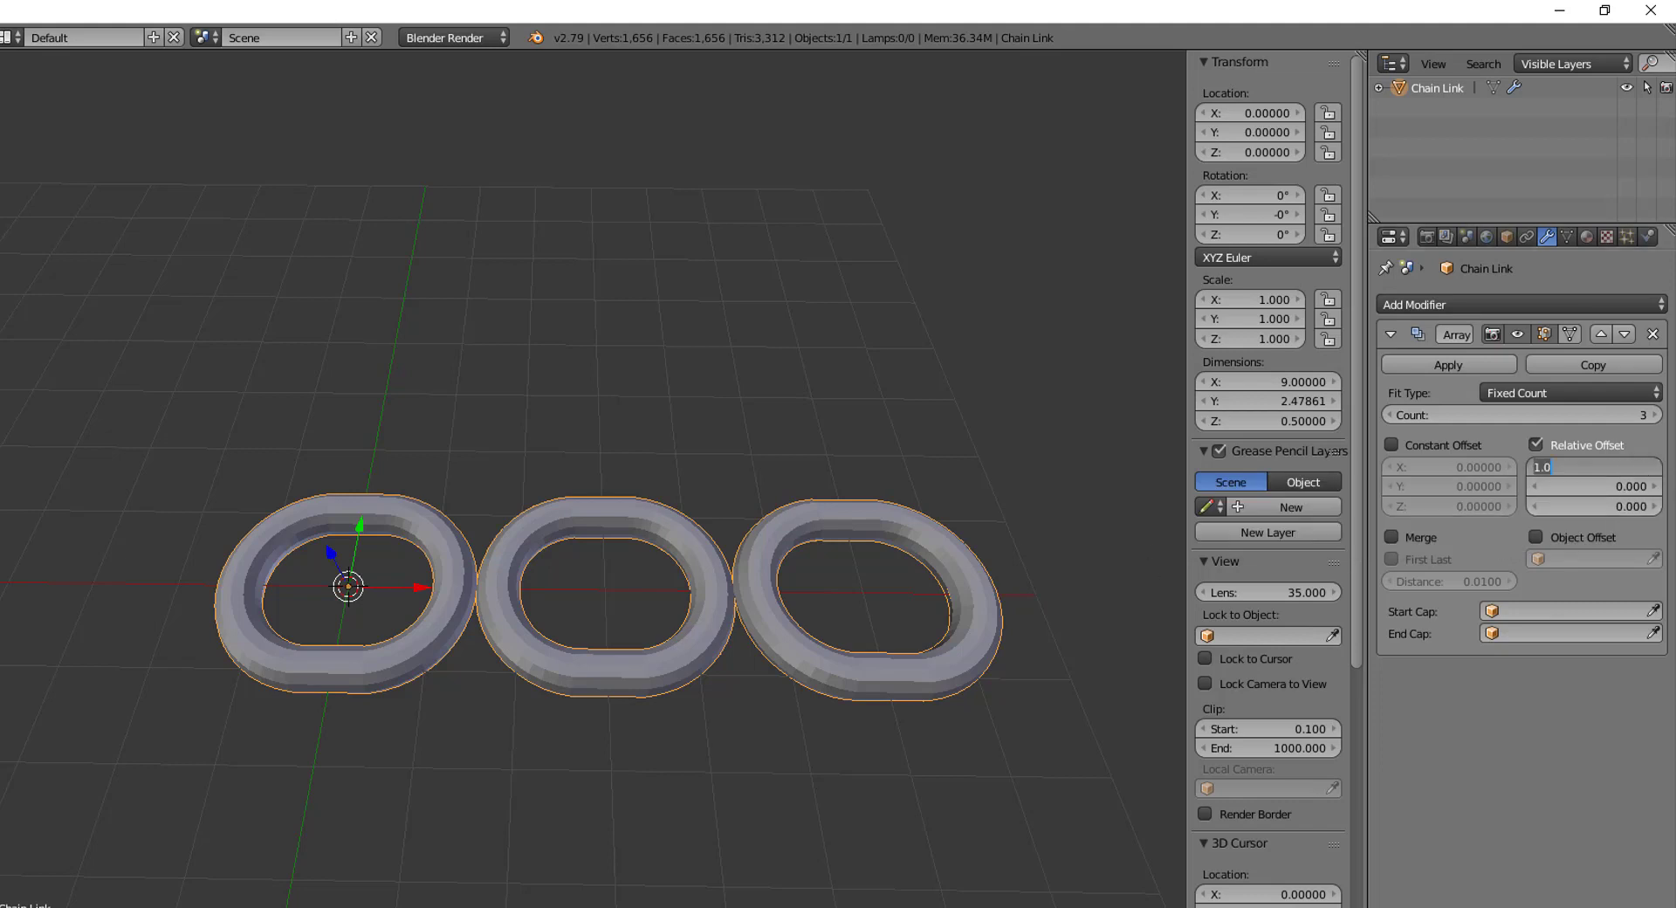
type("0.5")
key("Return")
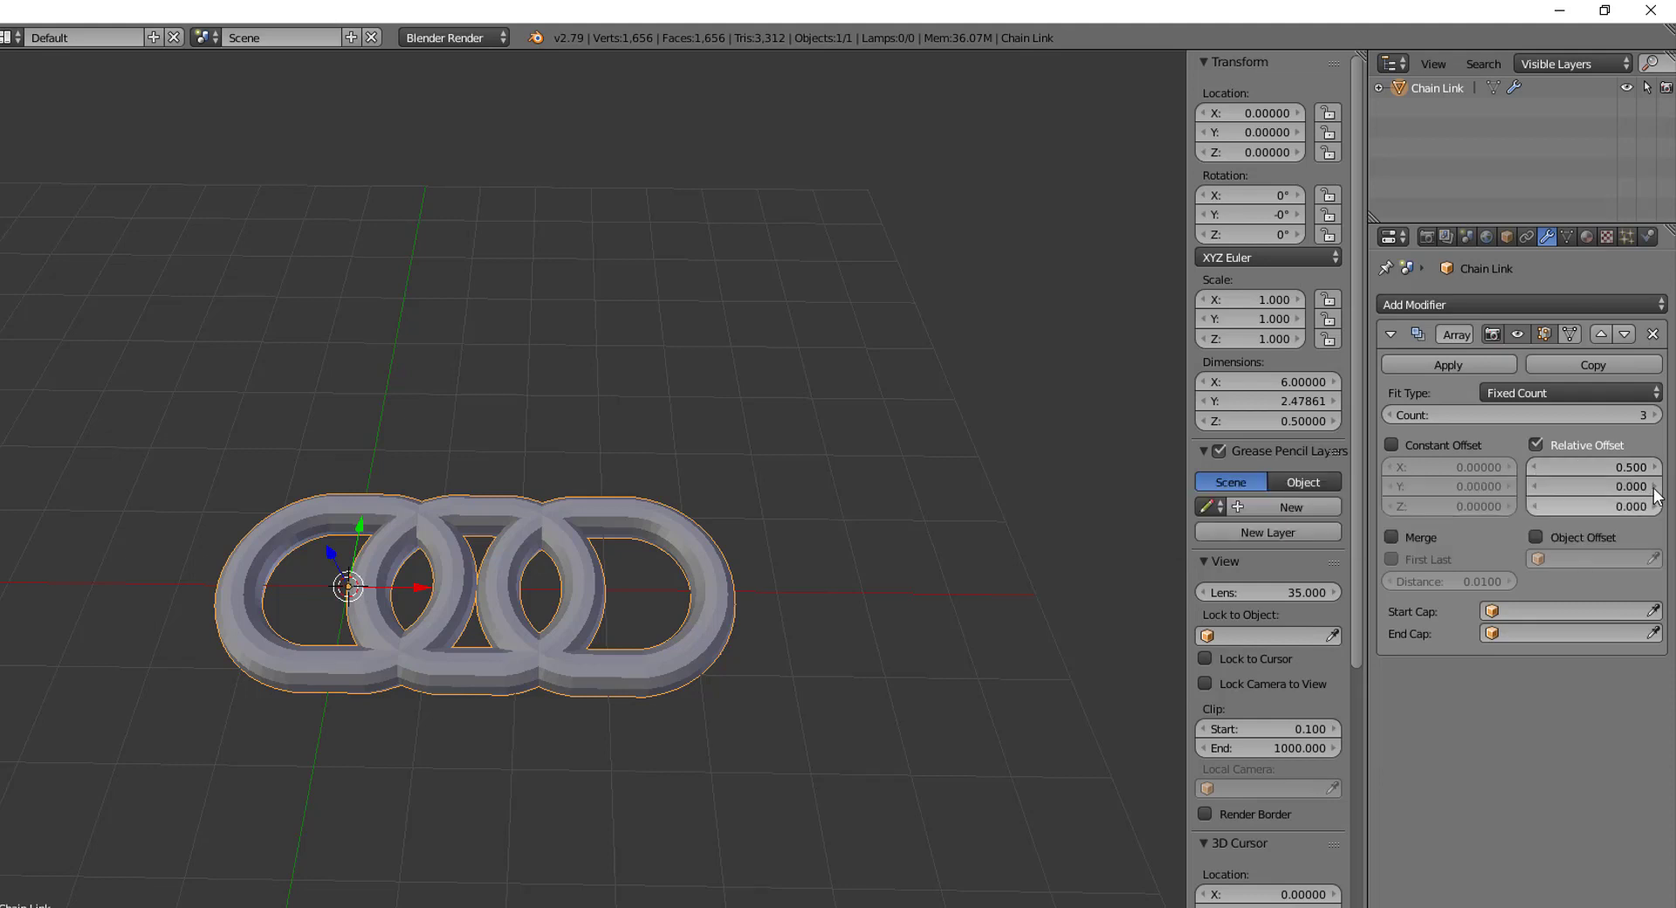
mouse_move(1652, 494)
left_mouse_down()
mouse_move(1671, 494)
mouse_move(1585, 493)
mouse_move(1664, 514)
mouse_move(1624, 511)
mouse_move(1639, 505)
left_mouse_up()
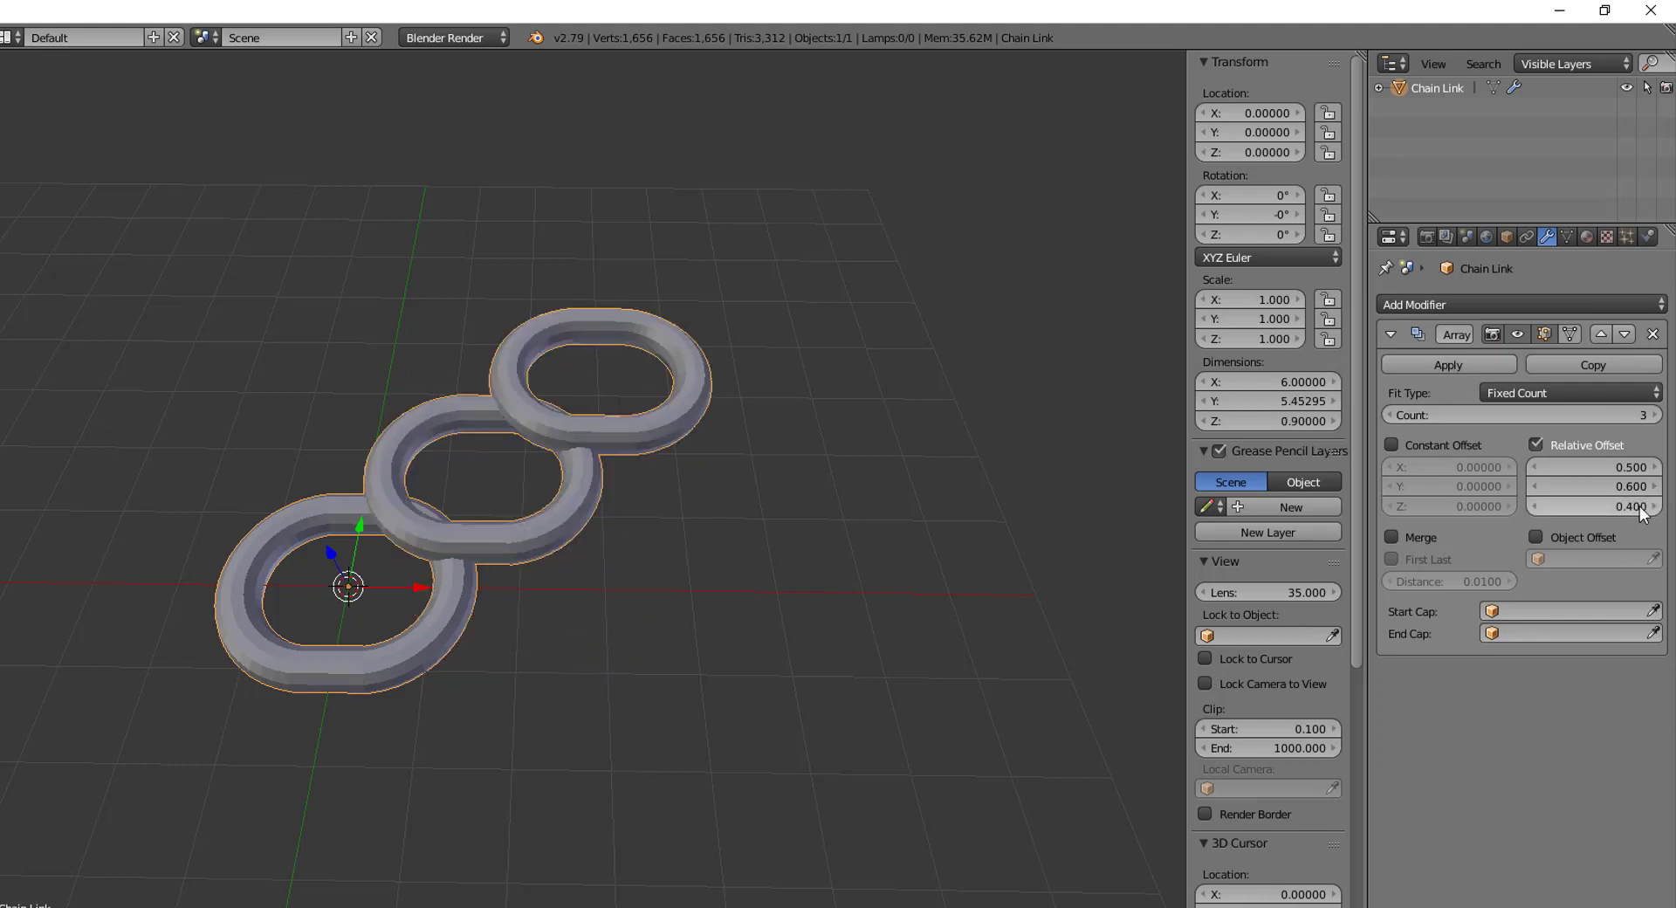
left_click(1625, 506)
type("0")
key("Return")
left_click(1615, 491)
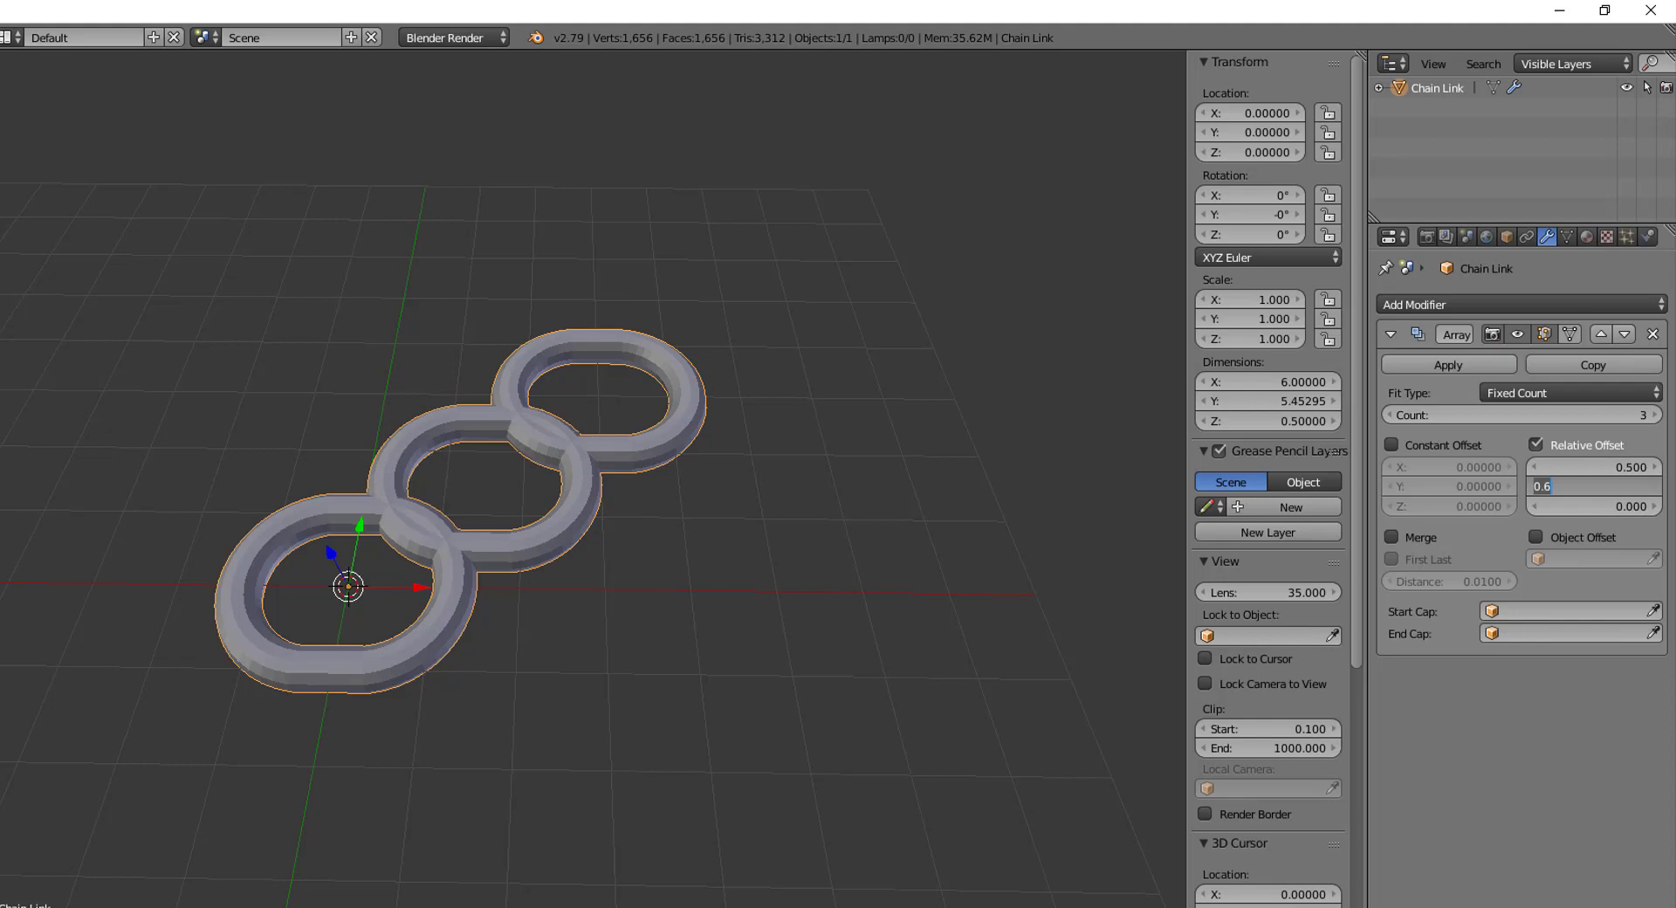
type("0")
key("Return")
left_click(1603, 466)
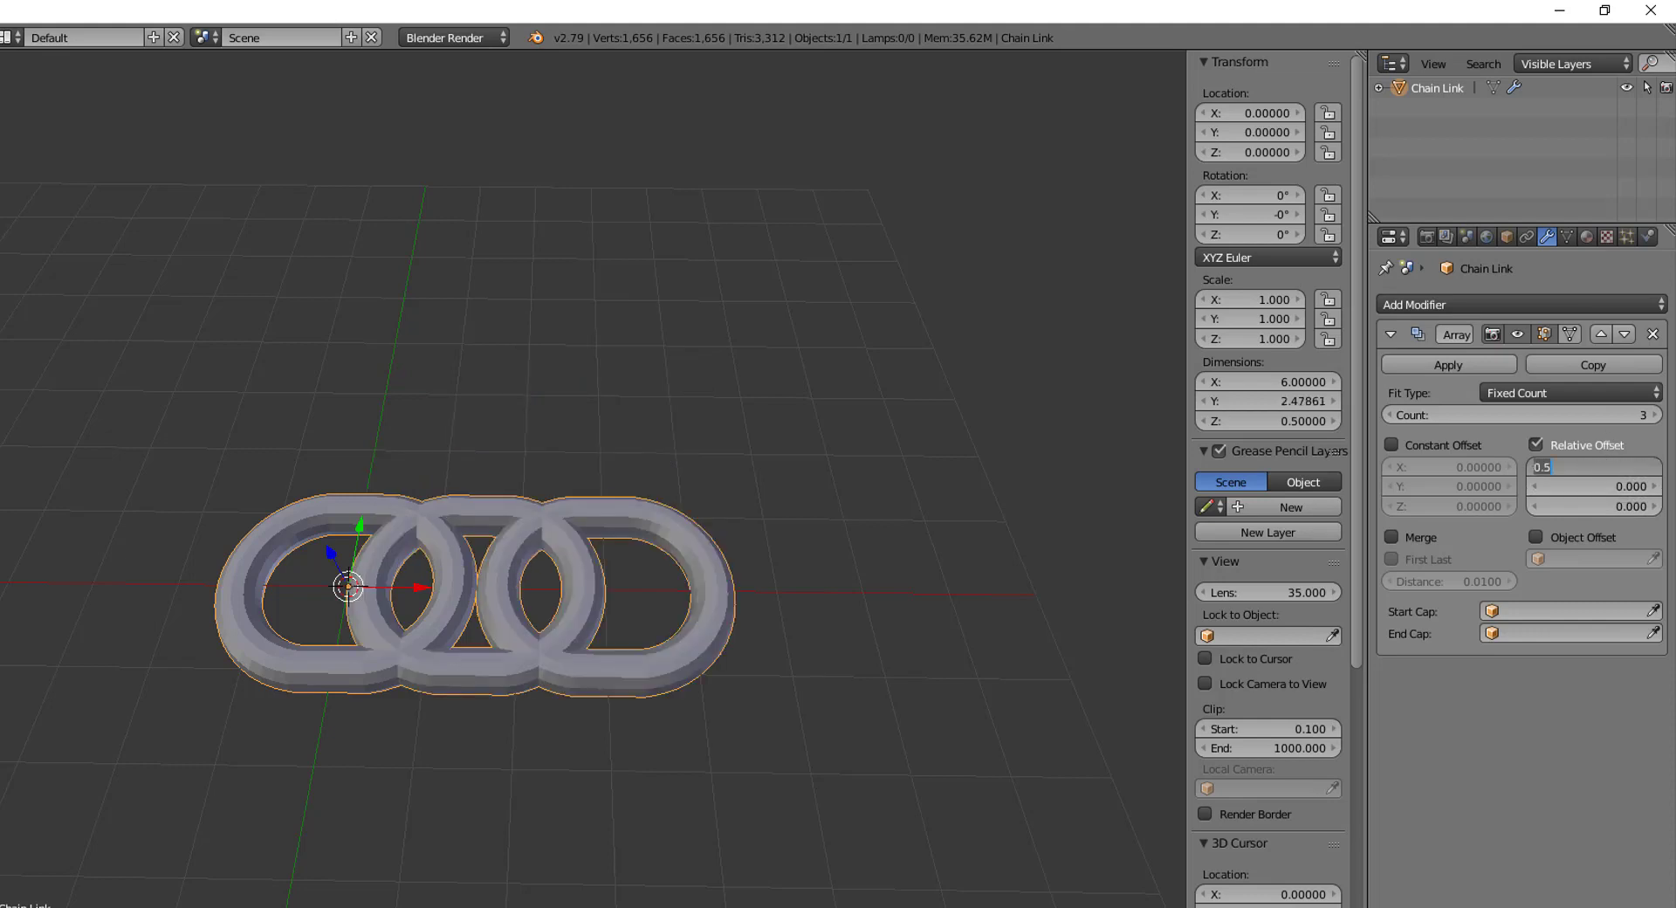
type("1")
key("Return")
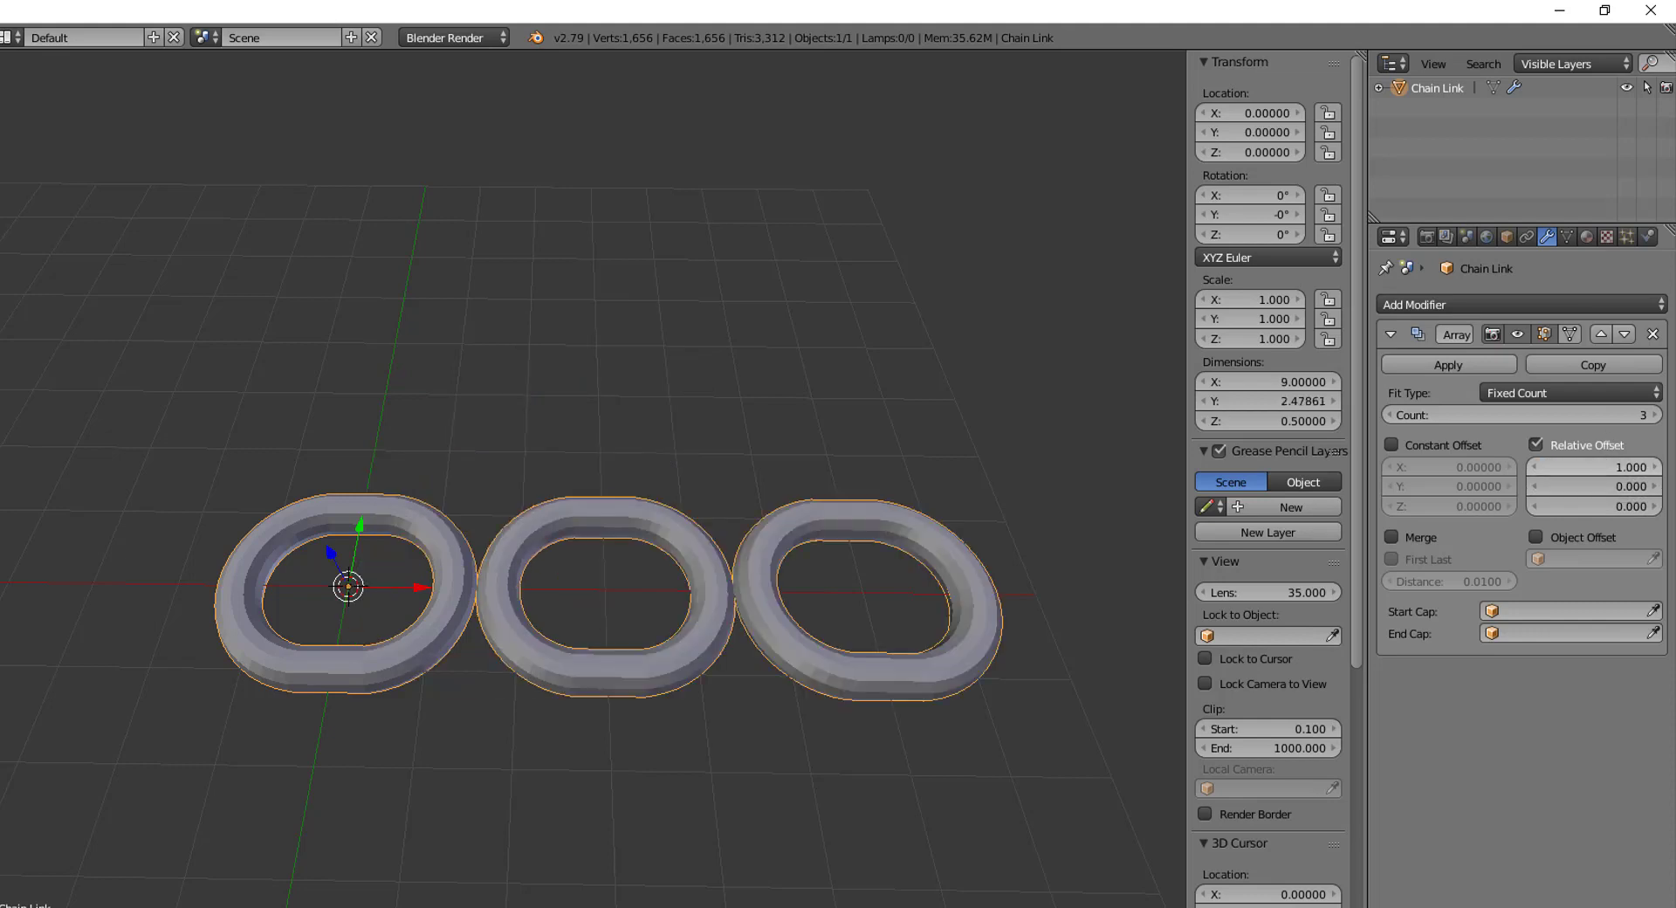
Enable Constant Offset, disable Relative Offset, and set the constant X offset to 1
left_click(1391, 444)
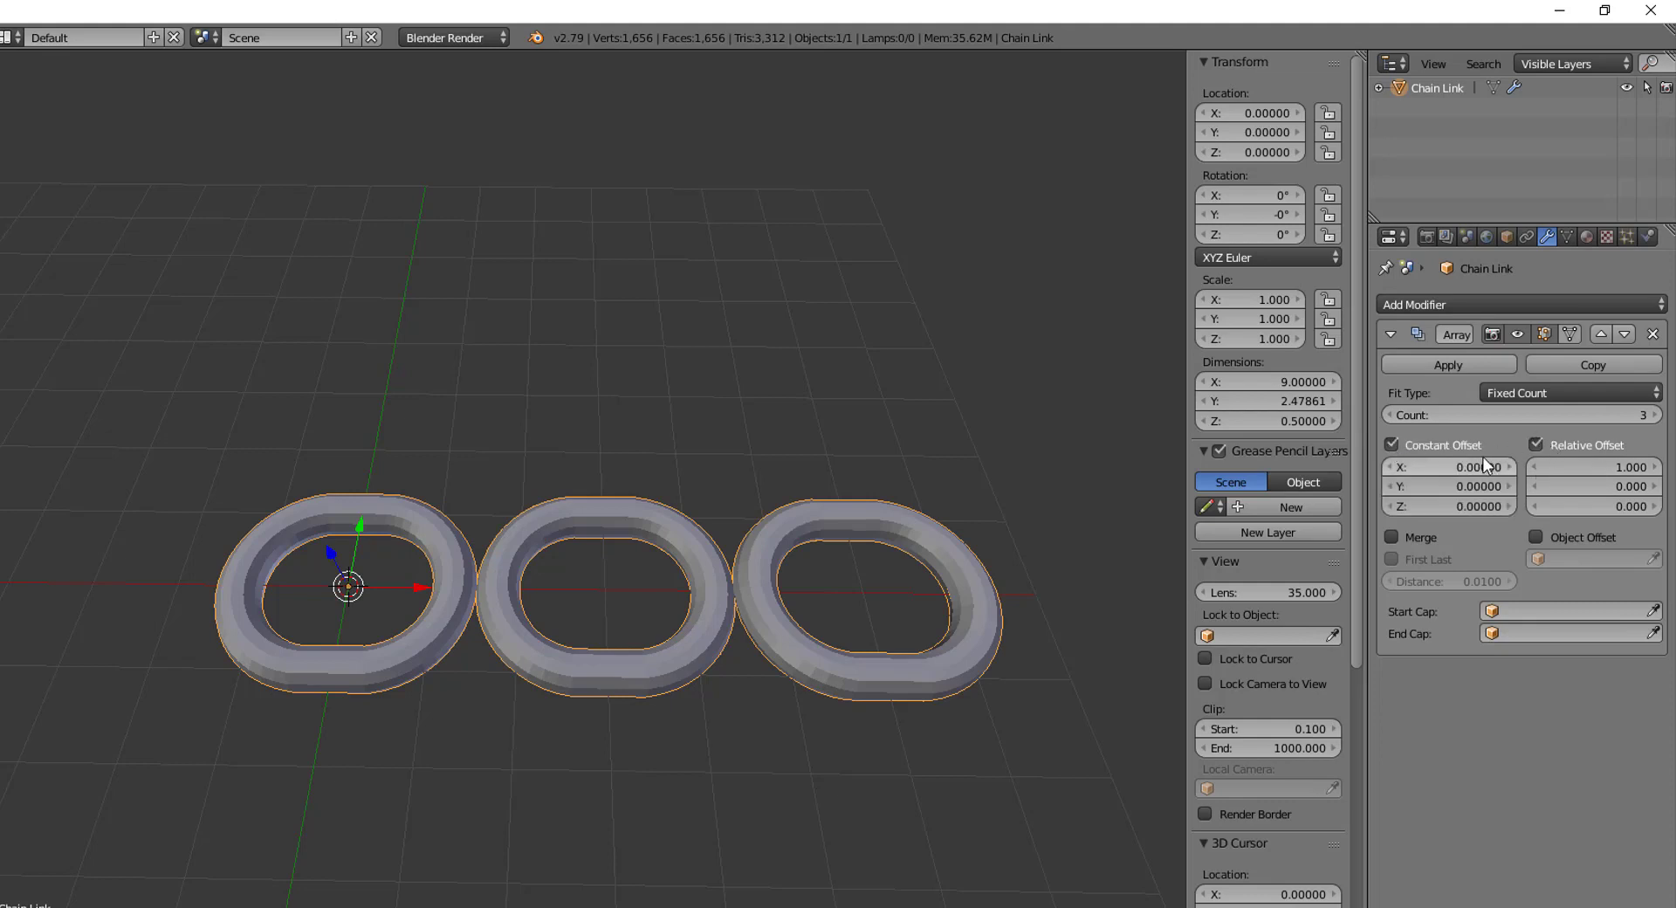
left_click(1509, 468)
left_click(1533, 442)
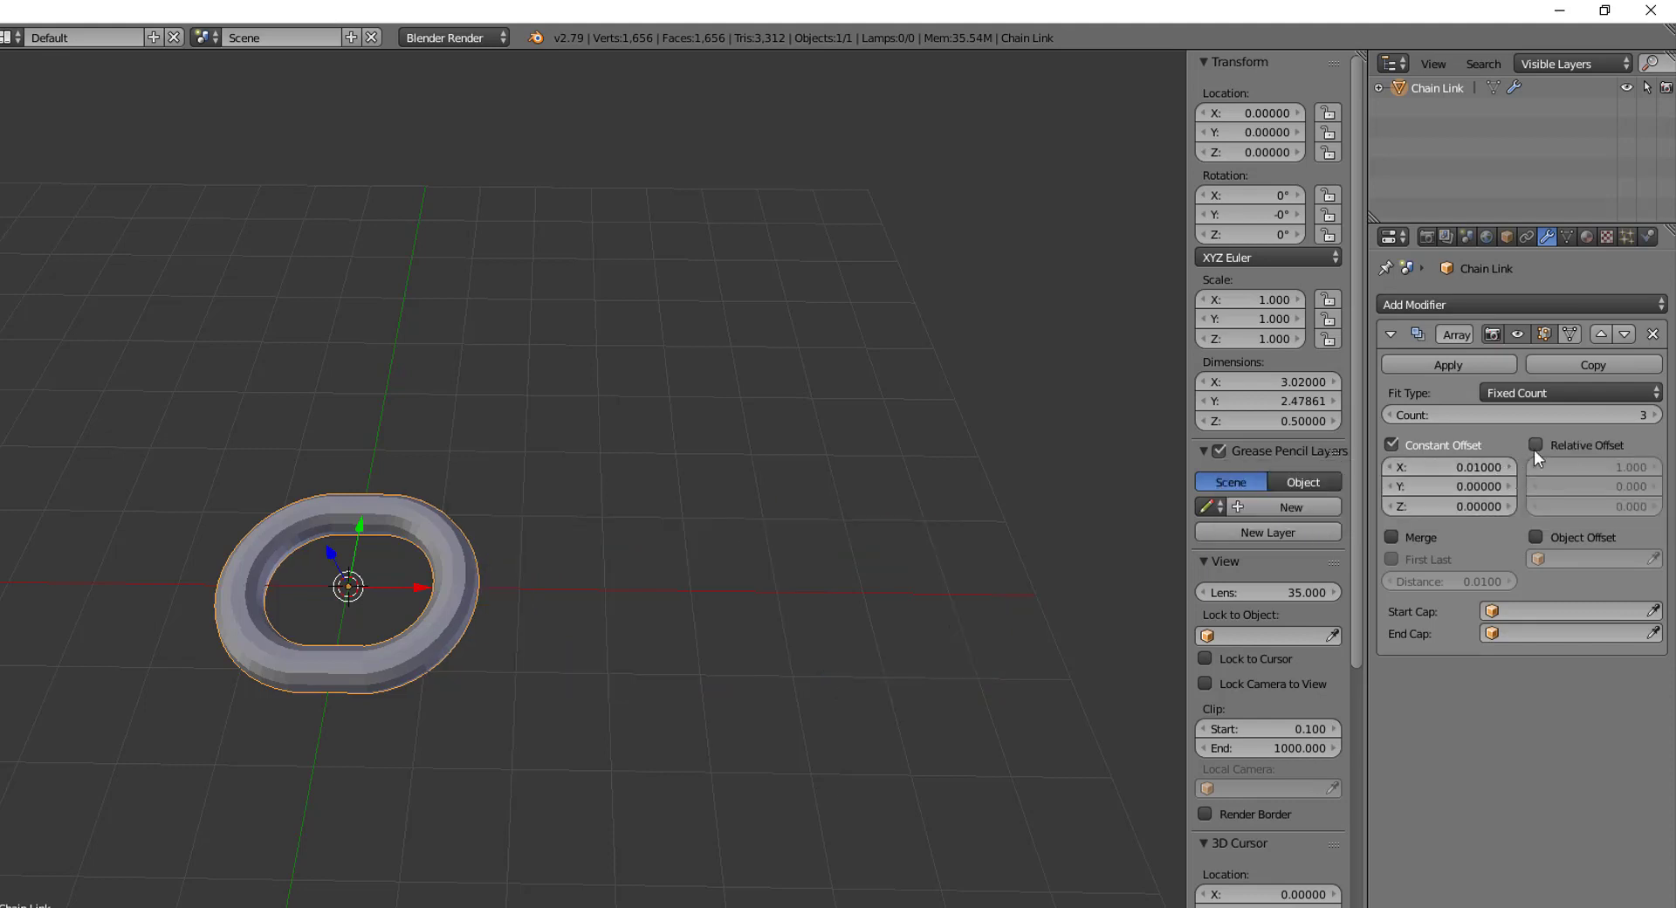
left_click(1497, 473)
type("1")
key("Return")
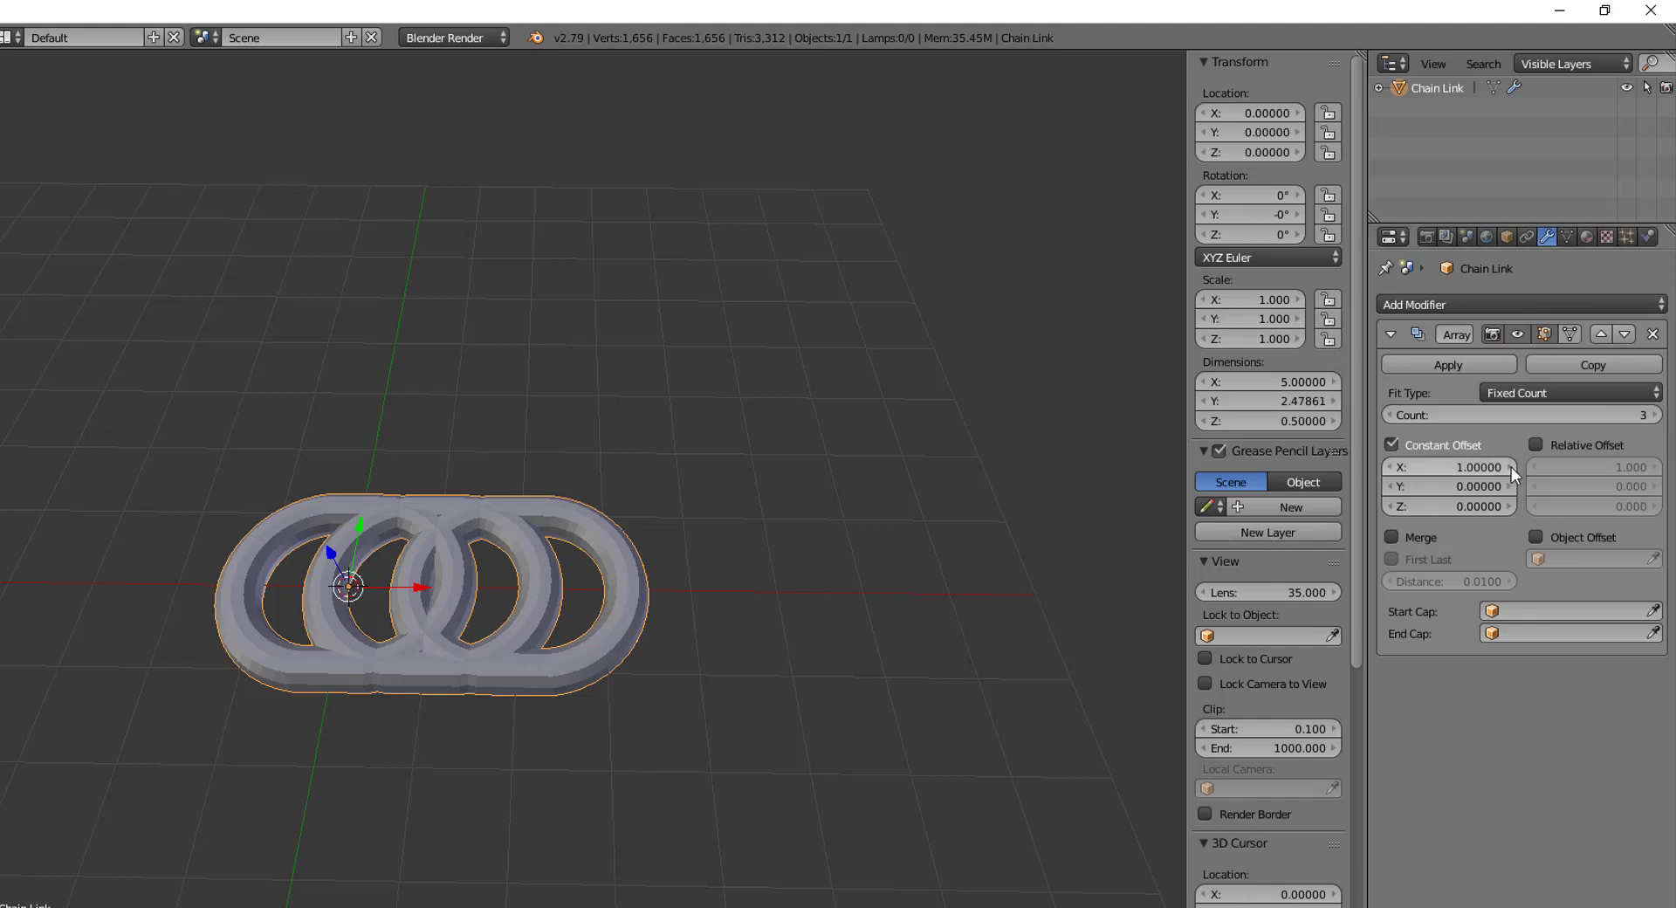
Raise the constant X offset to 2, then 3, and shift the links along Y
left_click(1511, 468)
left_click(1511, 468)
left_click(1511, 468)
left_click(1511, 468)
left_click(1511, 468)
left_click(1511, 468)
left_click(1511, 468)
left_click(1464, 464)
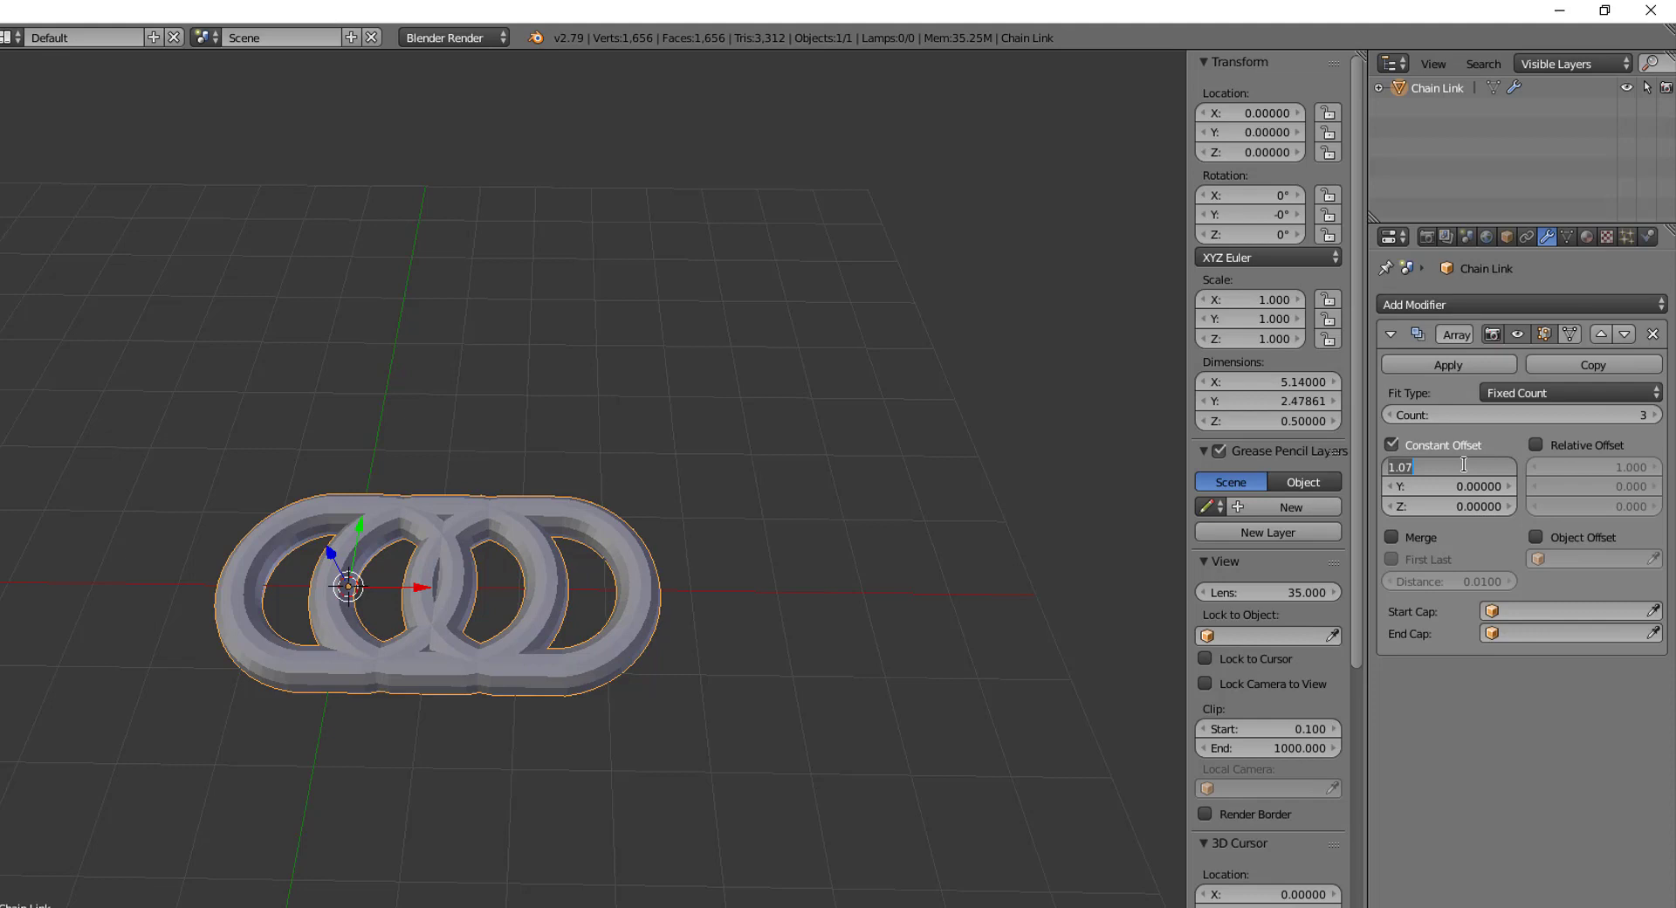
type("2")
key("Return")
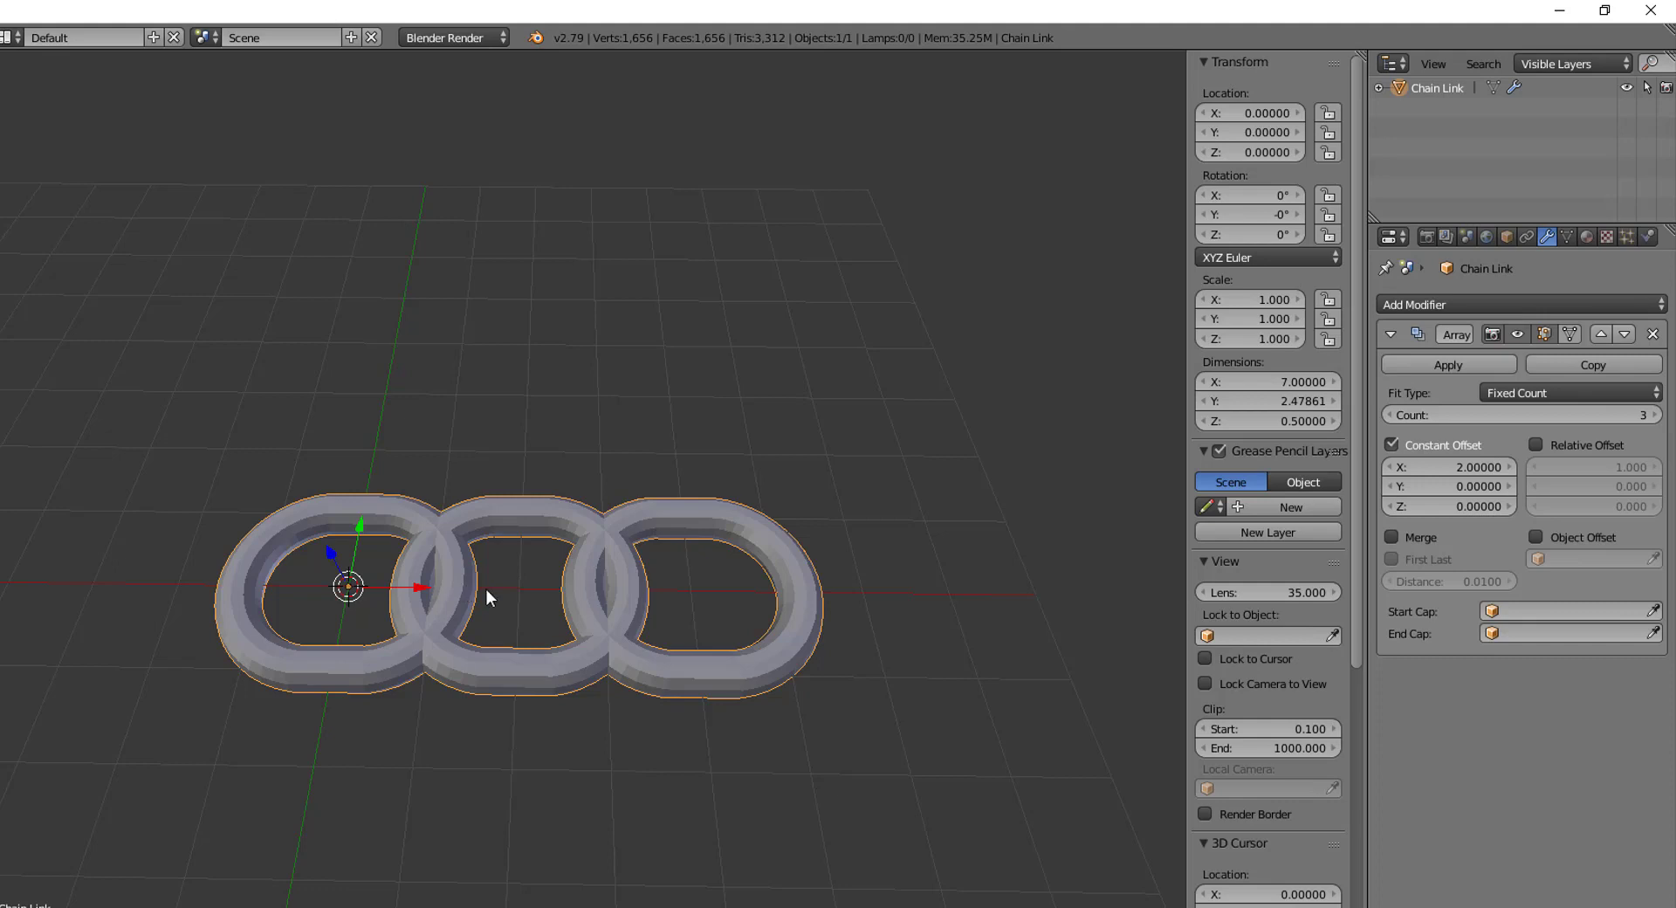
left_click(1467, 467)
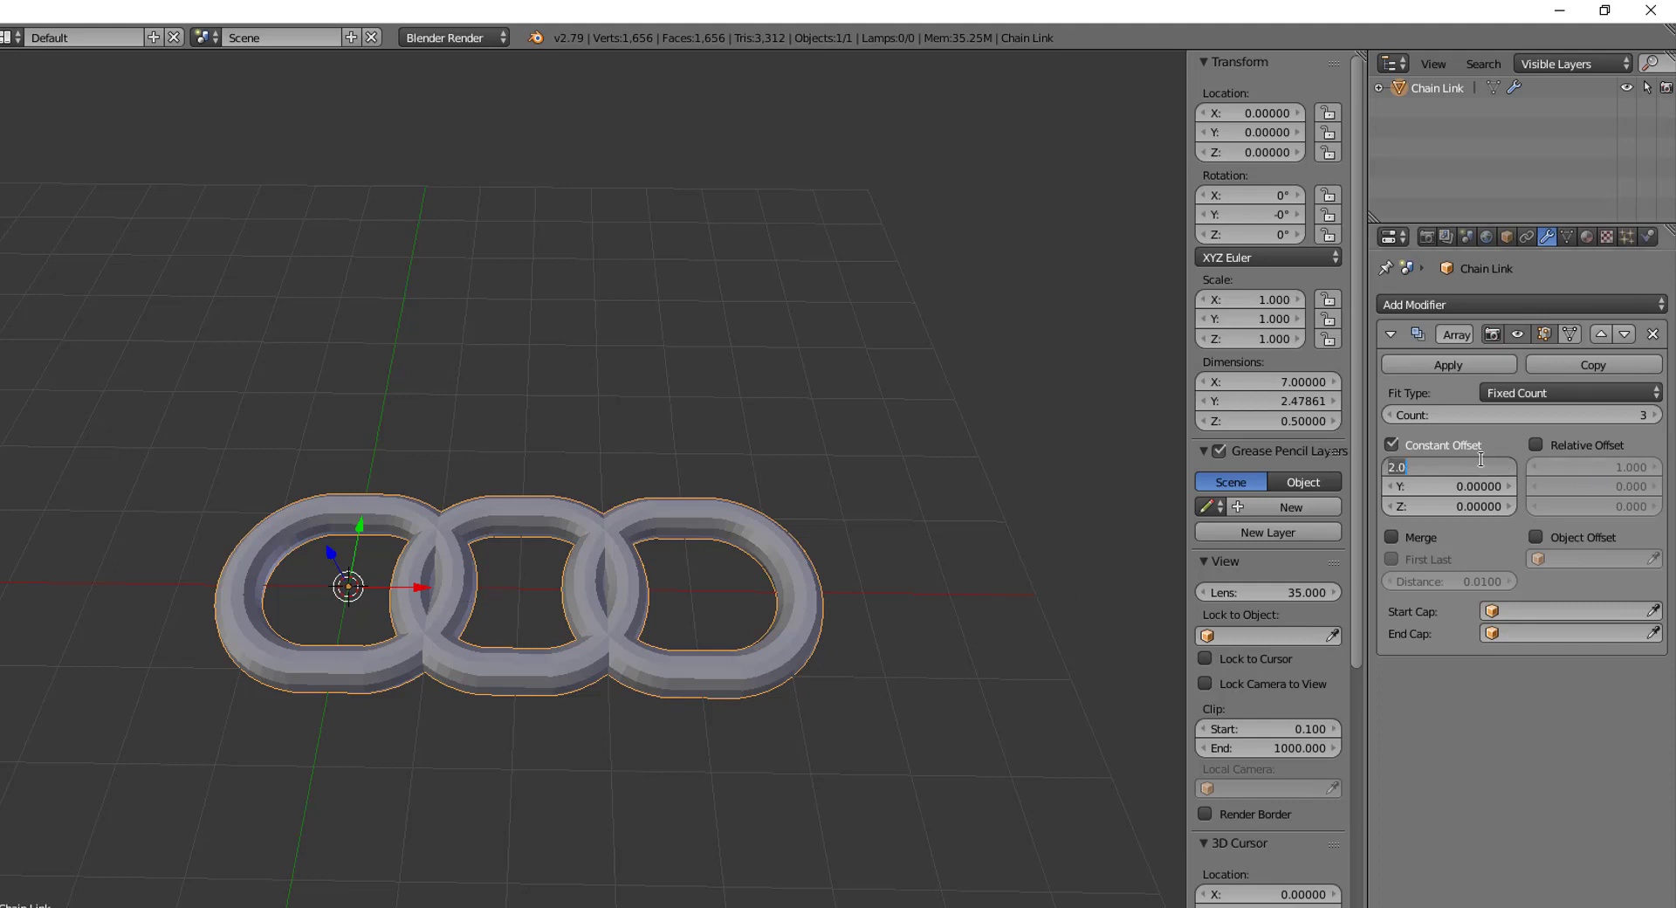
type("3")
key("Return")
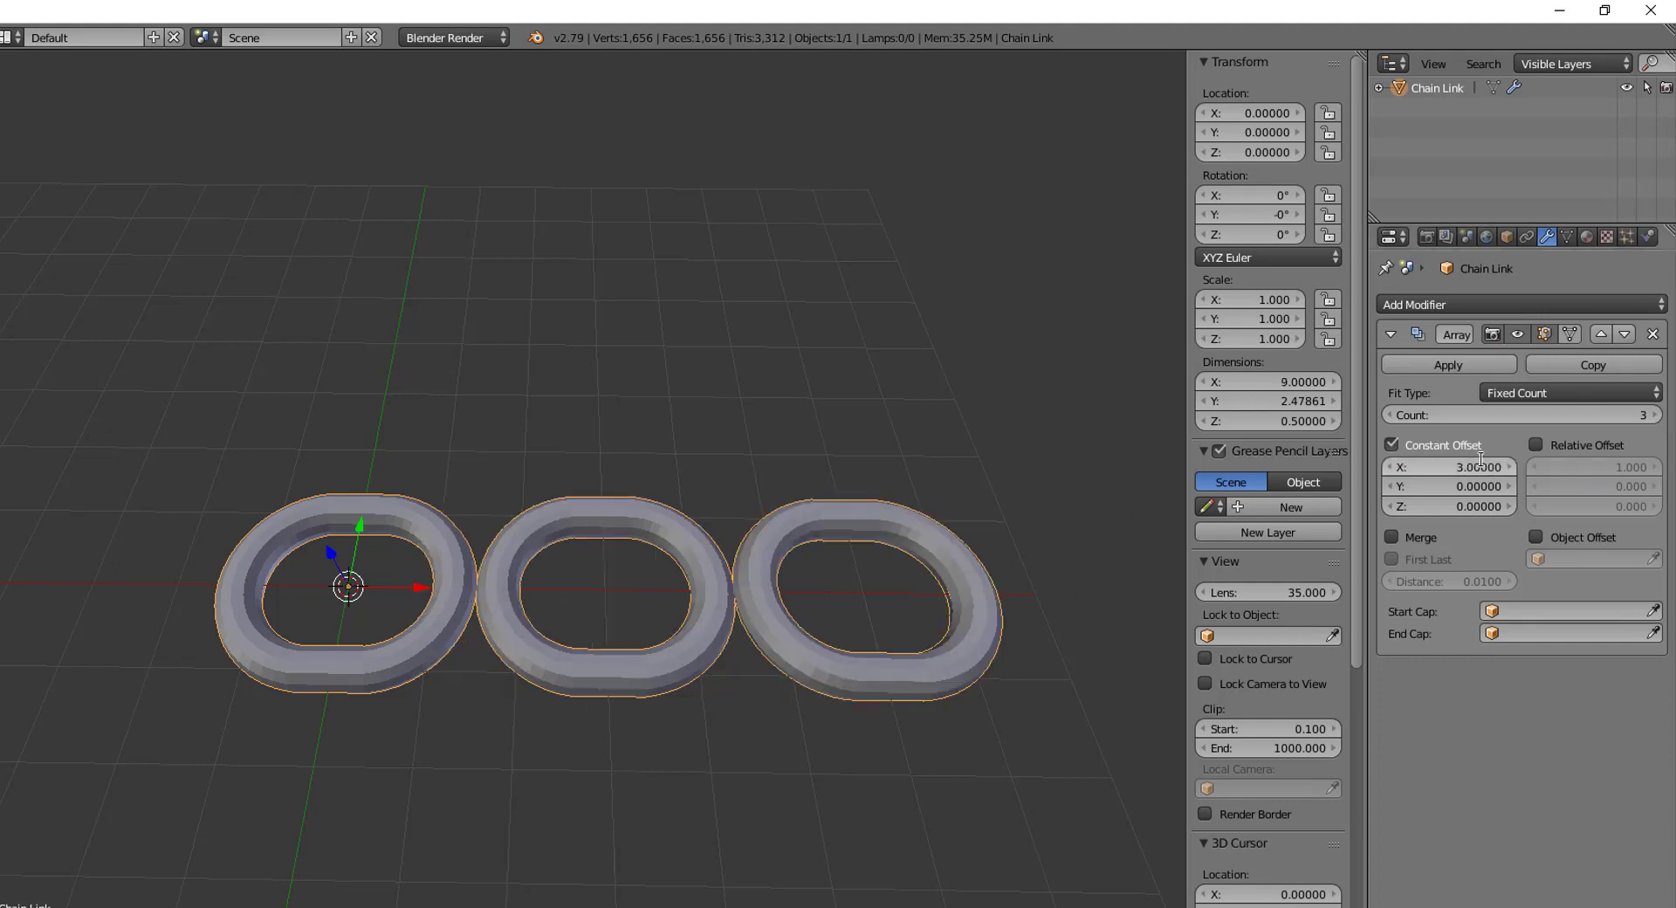
mouse_move(1491, 489)
left_mouse_down()
mouse_move(1563, 489)
mouse_move(1478, 505)
left_mouse_up()
right_click(1479, 504)
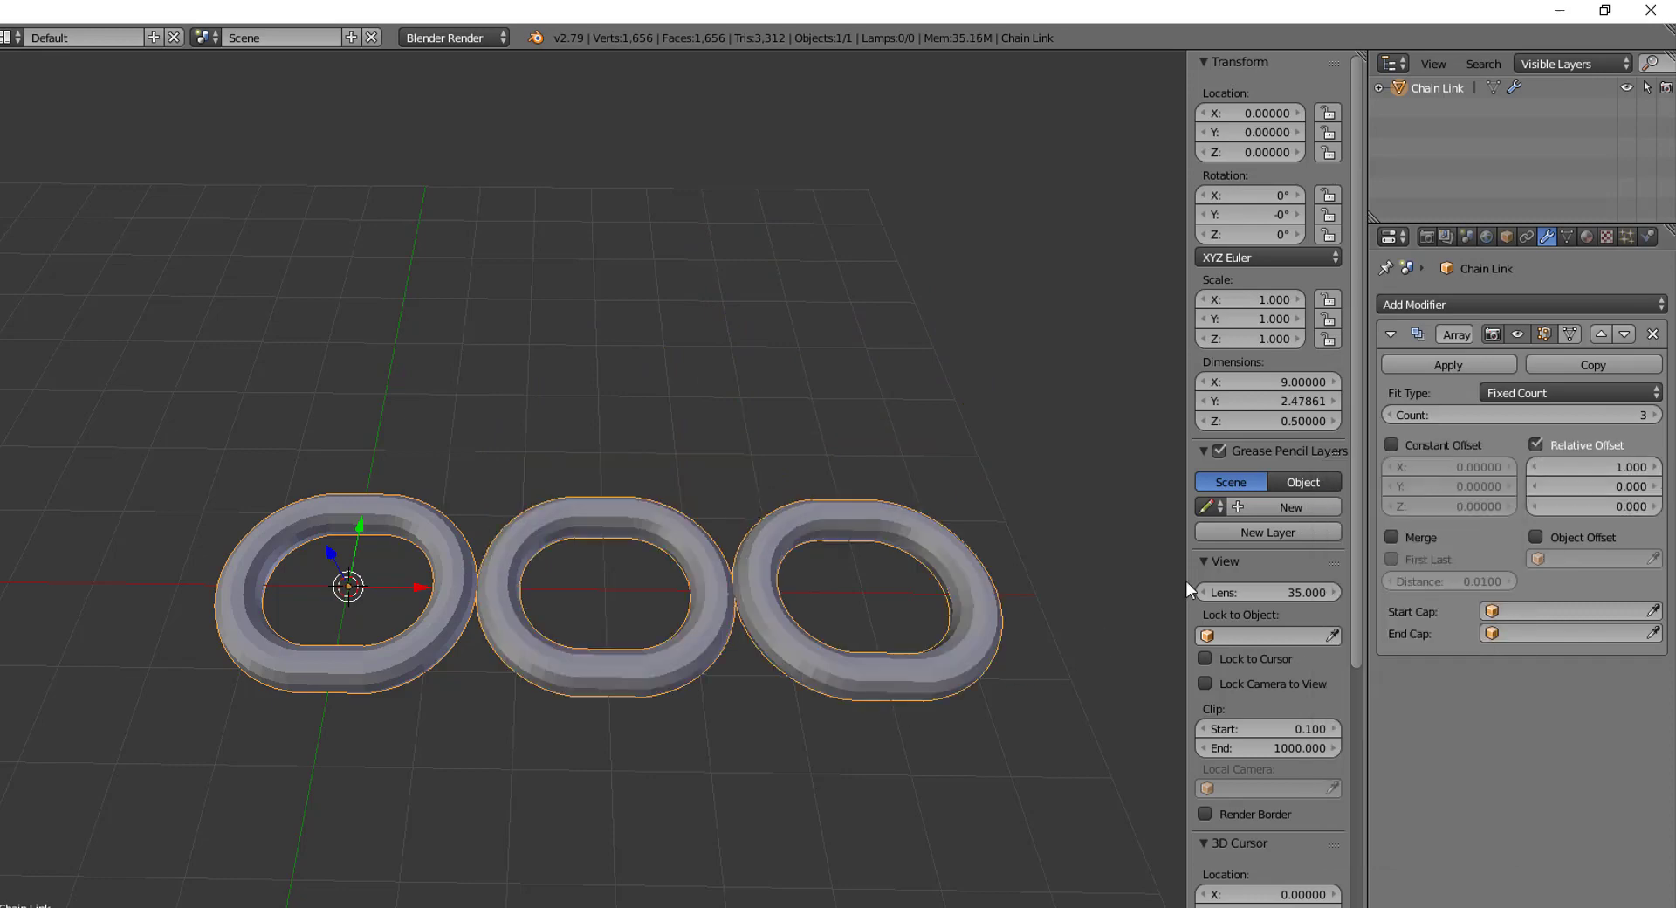
Set the Array's relative X offset to 0.6 so the links overlap
left_click(1620, 469)
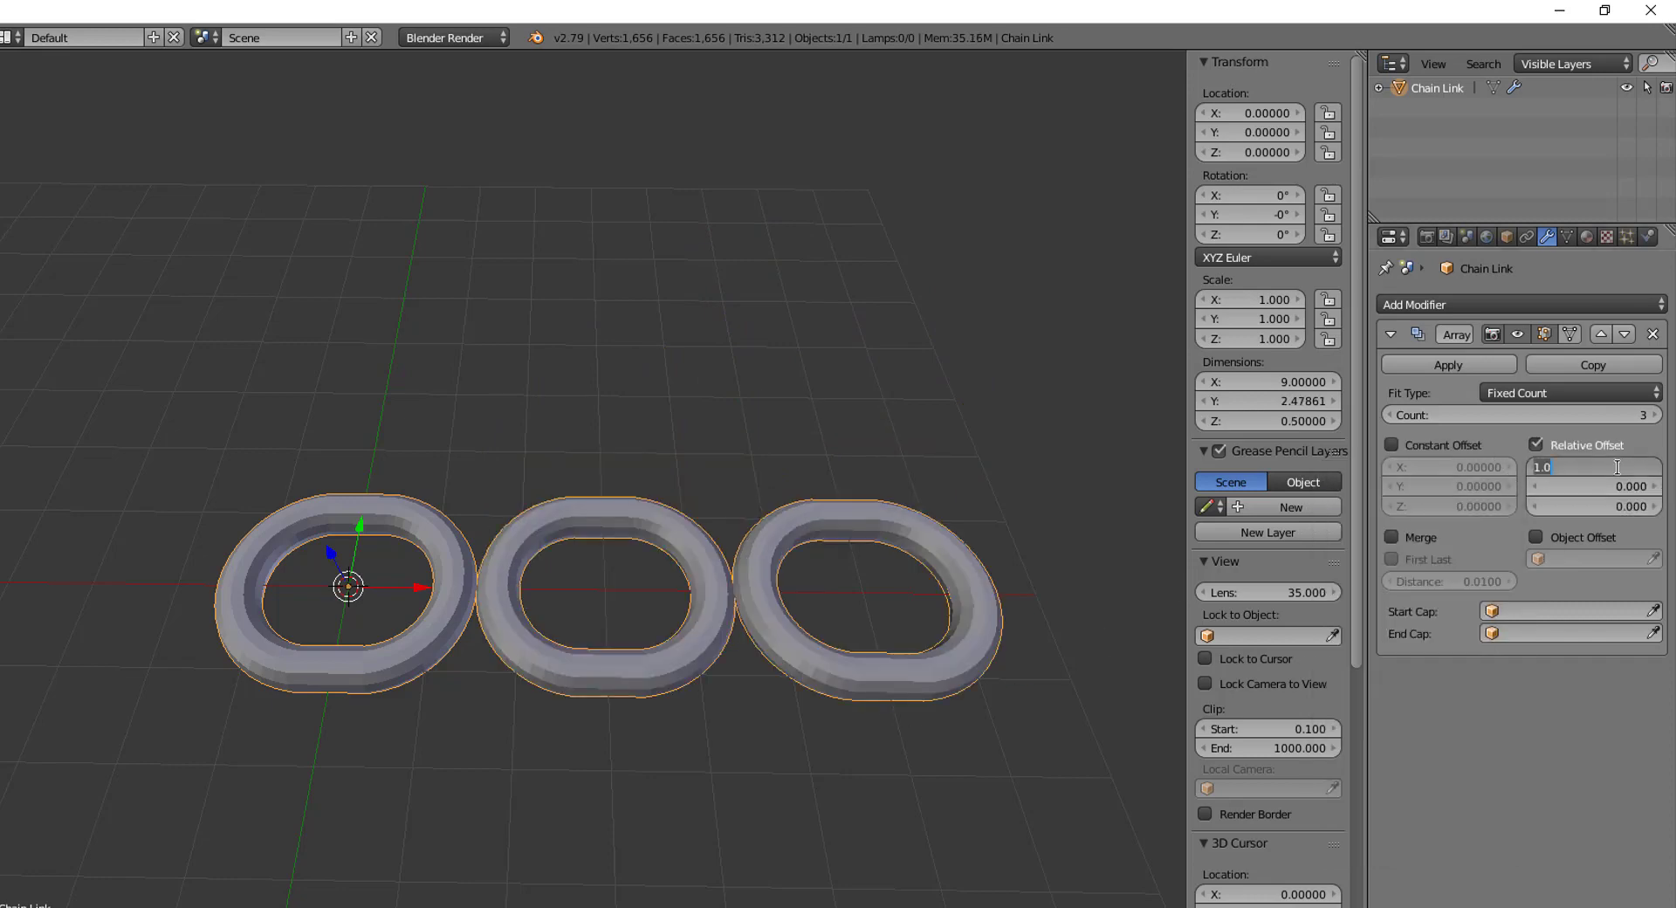
key("BackSpace")
type(".6")
key("Return")
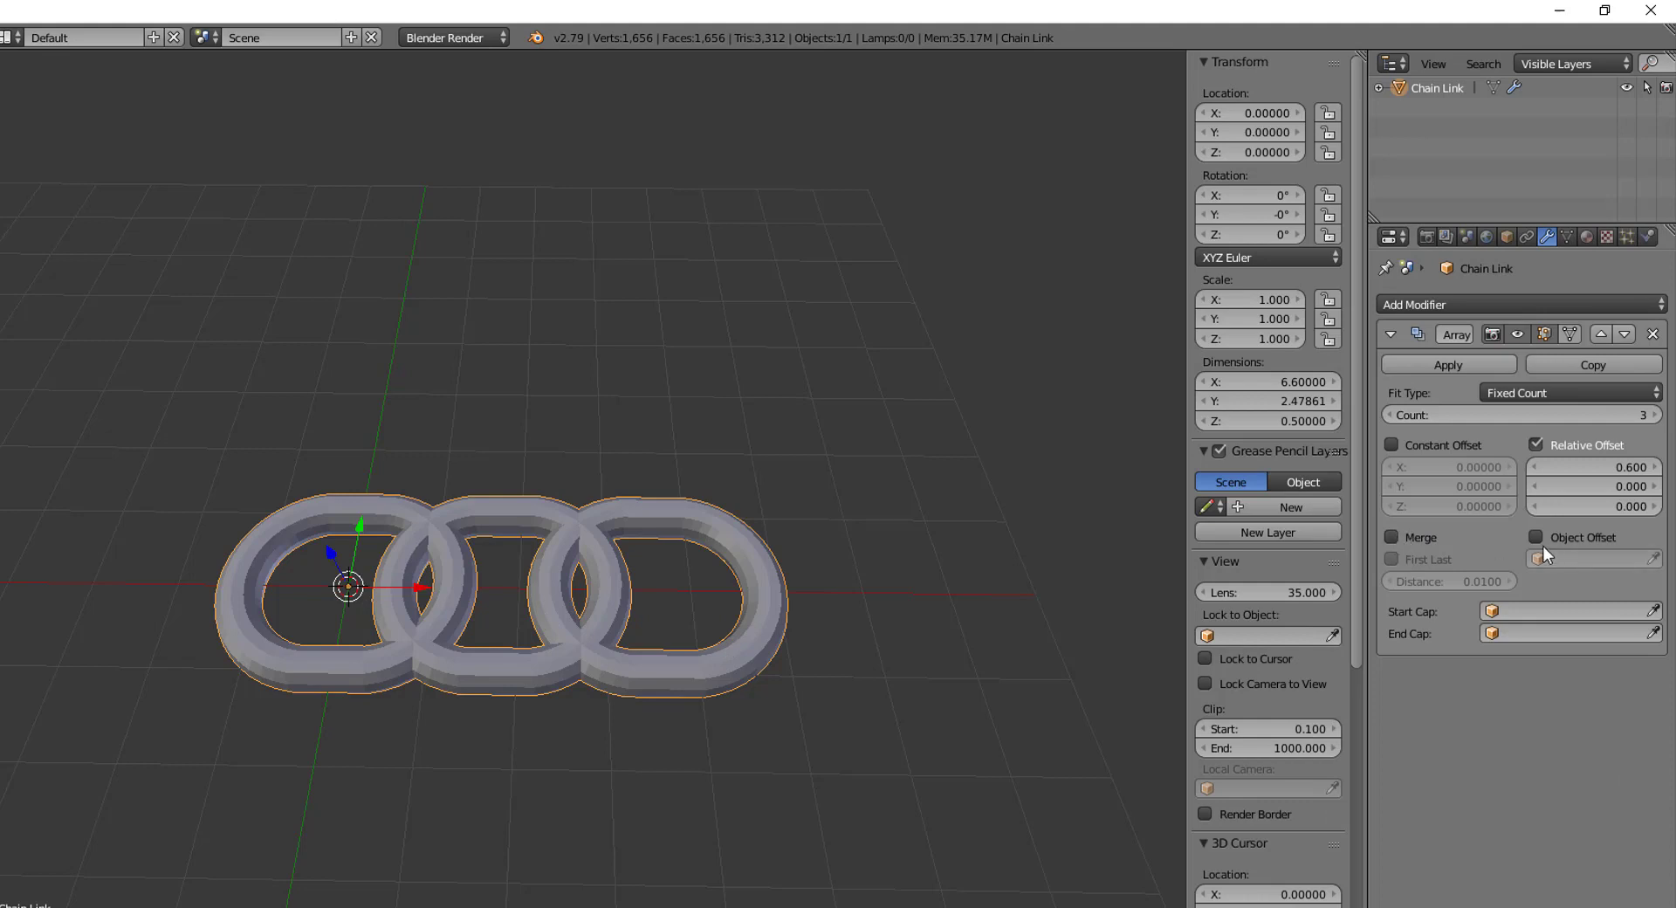
Enable Merge, try raising the merge distance, and reset it to 0
left_click(1391, 536)
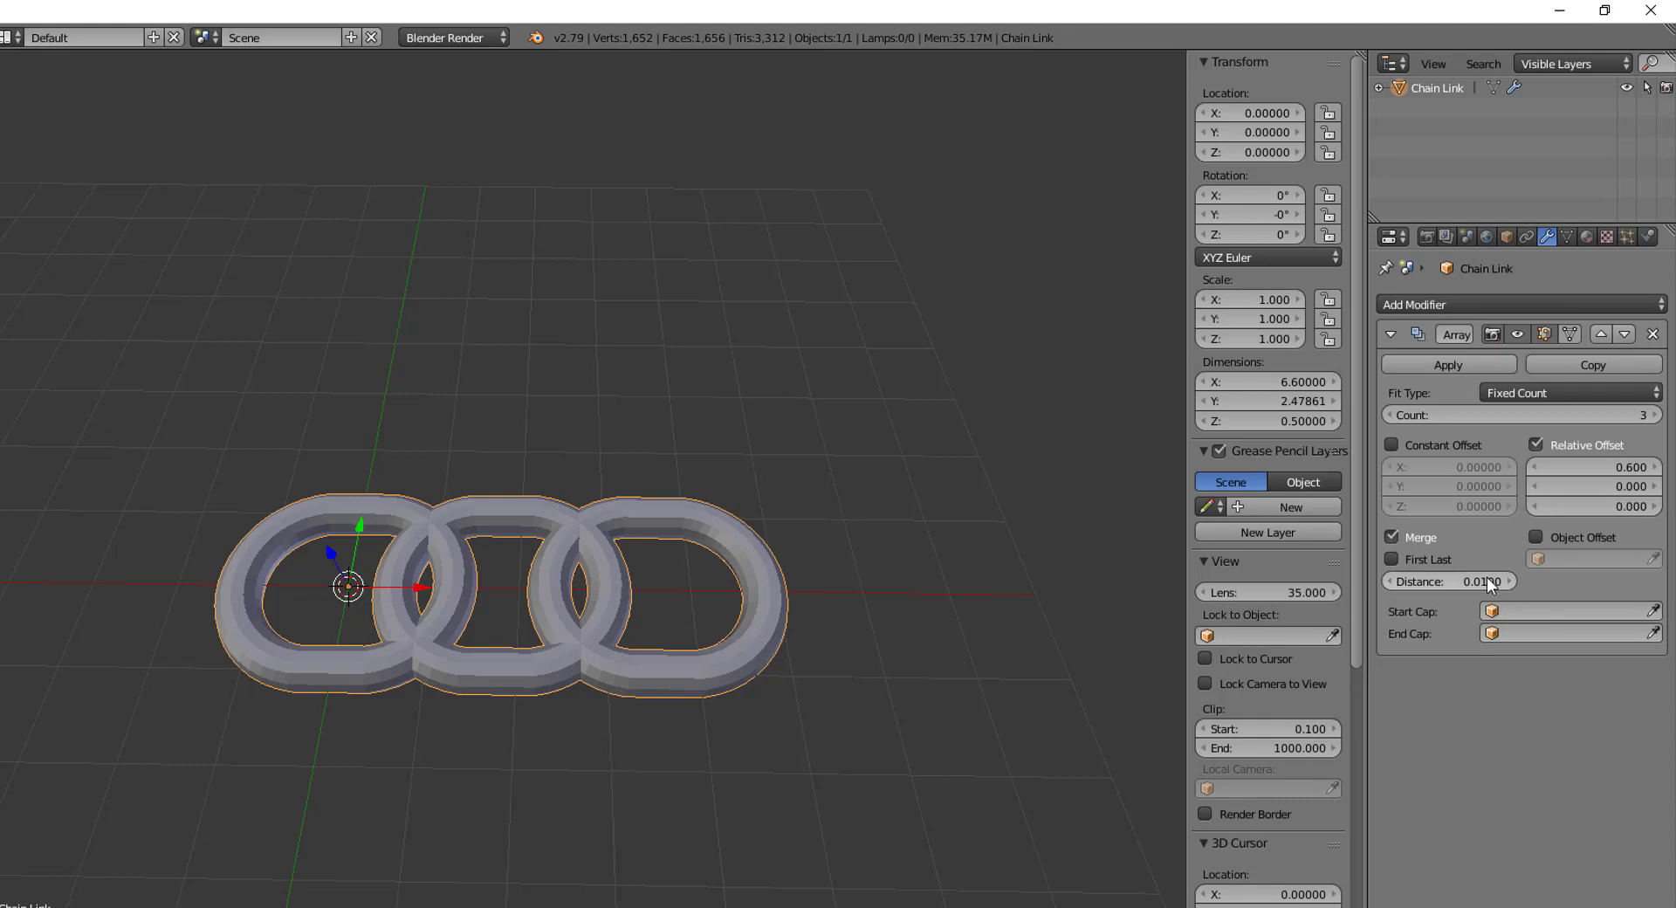
mouse_move(1509, 590)
left_mouse_down()
mouse_move(1466, 589)
mouse_move(1493, 589)
left_mouse_up()
middle_click_drag(611, 559, 678, 561)
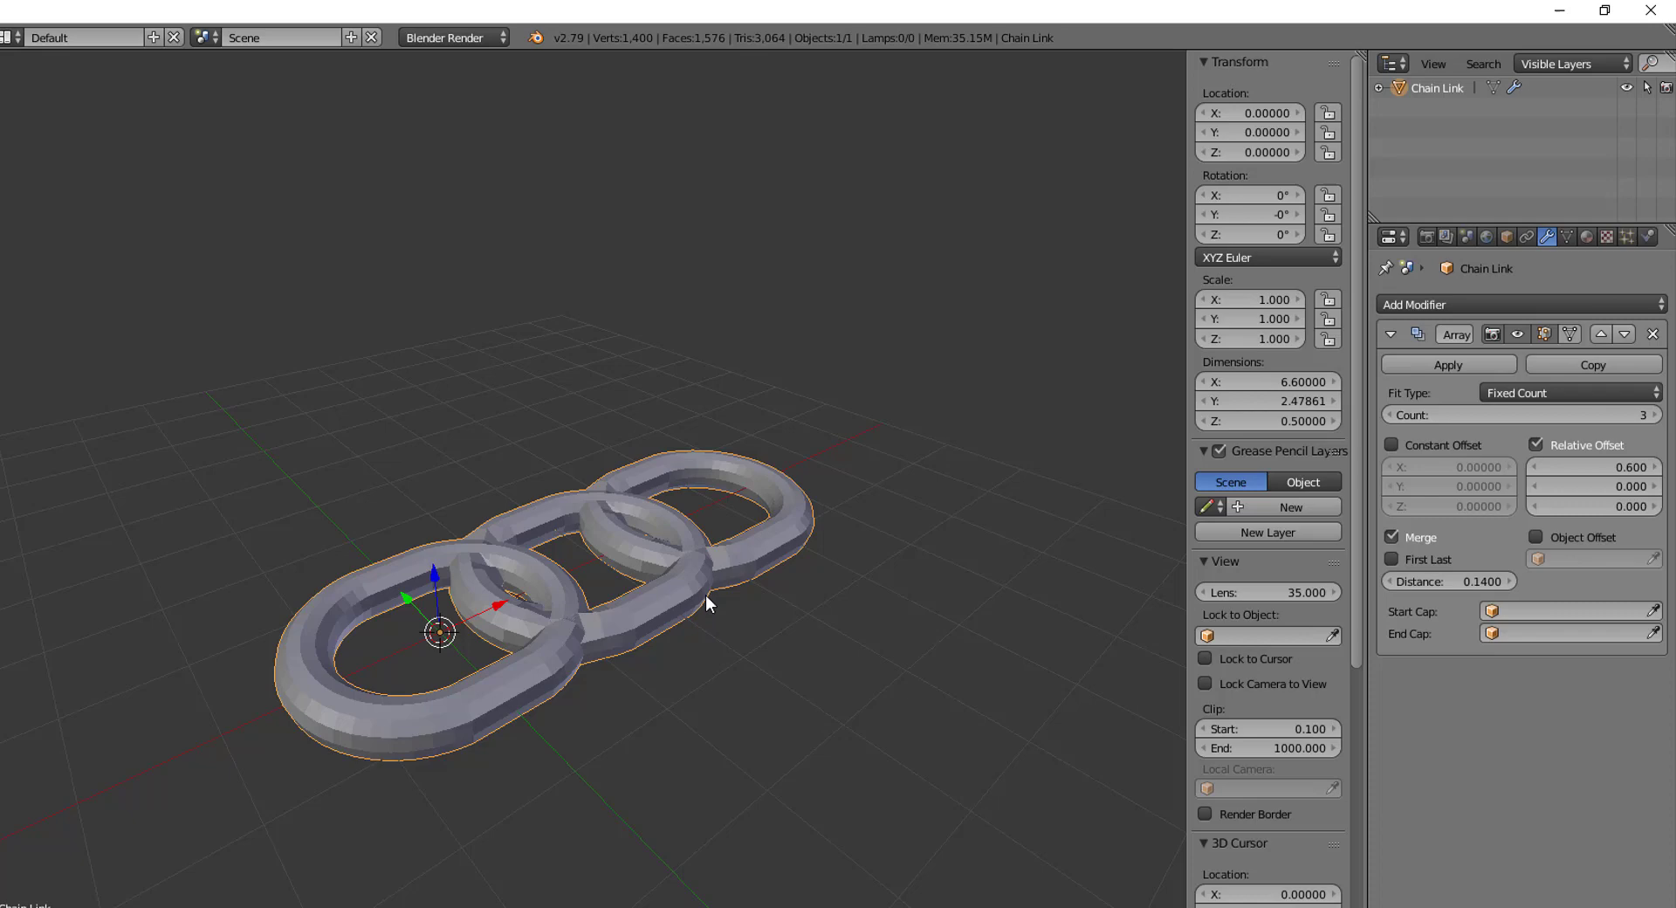
key("Tab")
key("Tab")
mouse_move(616, 665)
middle_mouse_down()
mouse_move(700, 583)
mouse_move(630, 571)
mouse_move(606, 494)
mouse_move(635, 549)
mouse_move(625, 650)
middle_mouse_up()
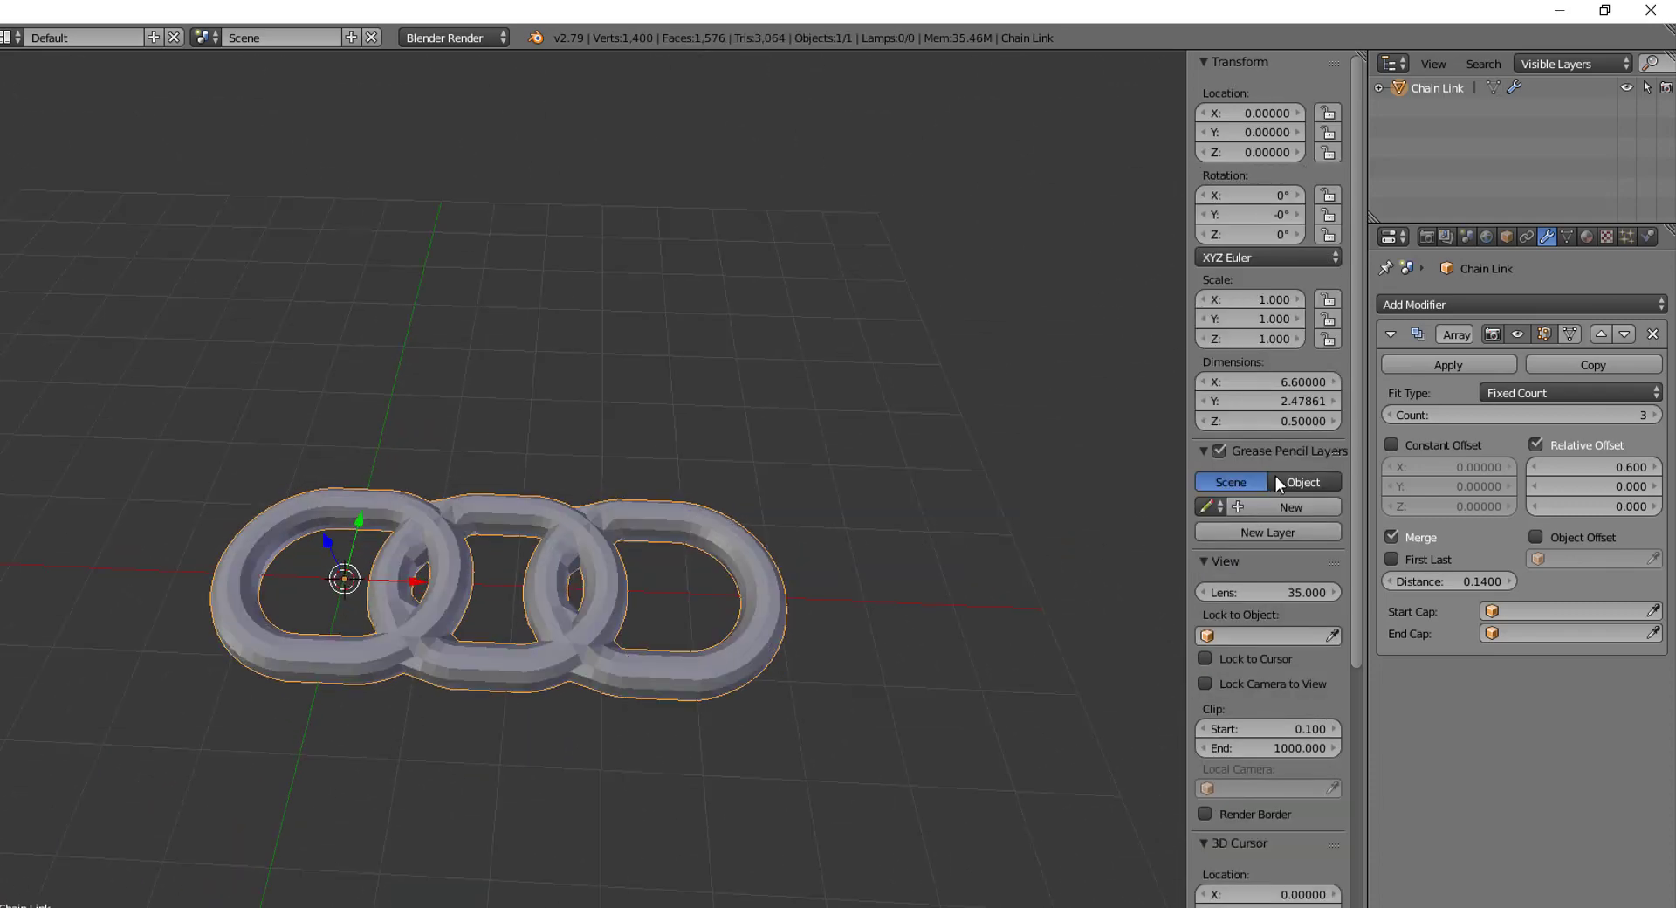
mouse_move(1484, 581)
left_mouse_down()
mouse_move(1431, 583)
mouse_move(1469, 590)
left_mouse_up()
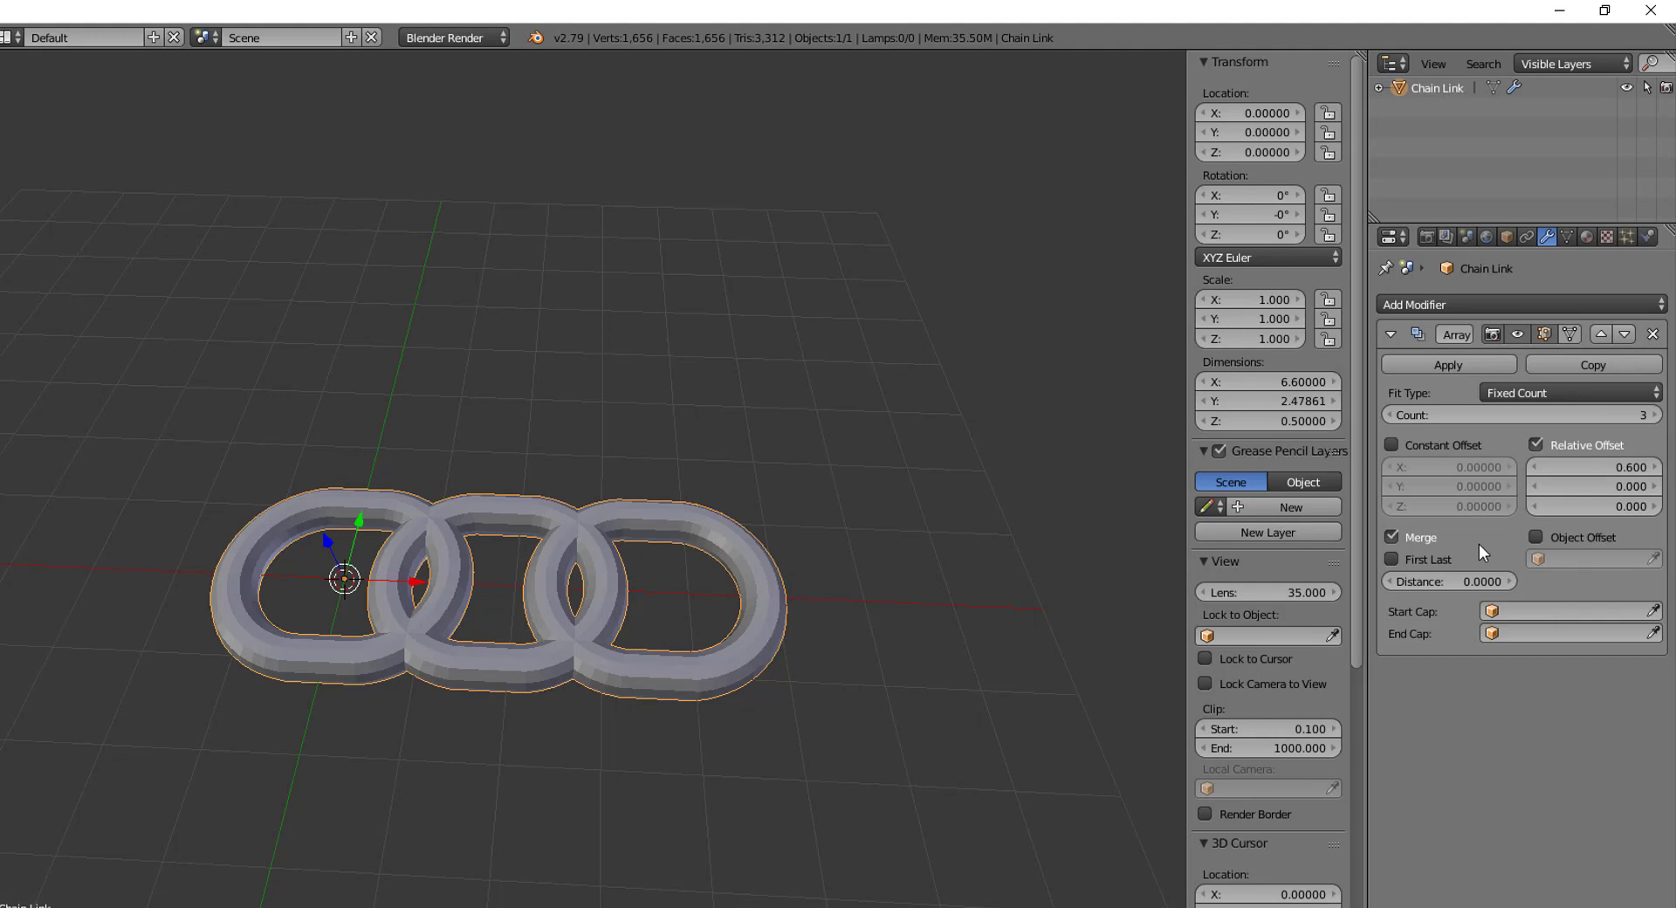
Leave the Array with Merge unchecked and Object Offset checked, without an offset object yet
left_click(1392, 538)
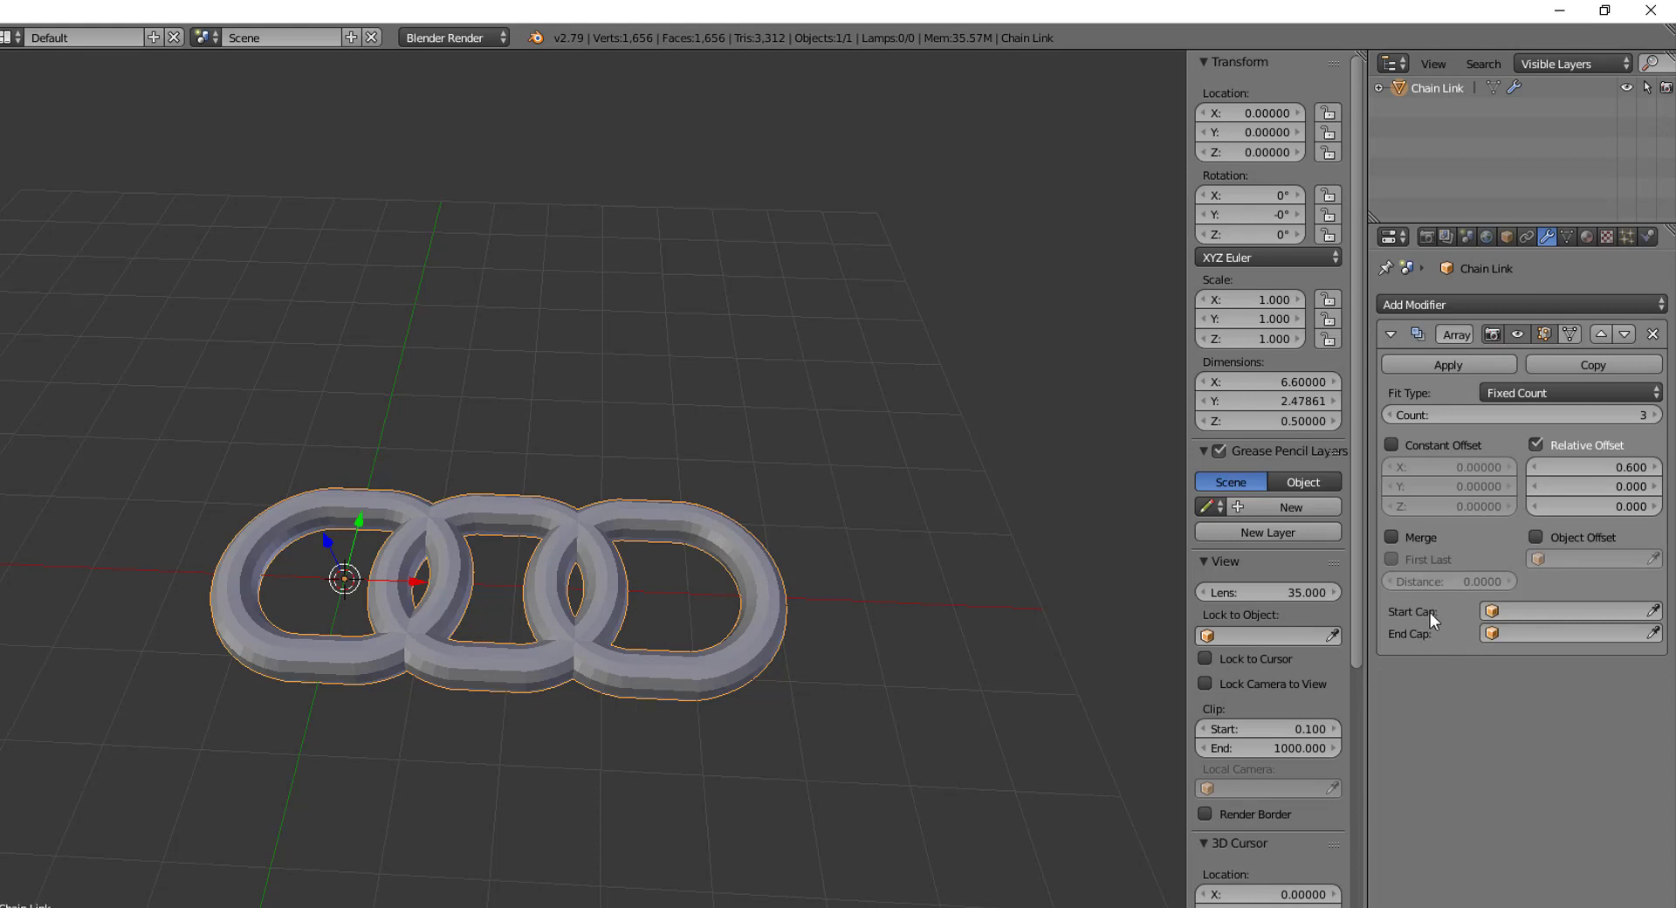
left_click(1534, 538)
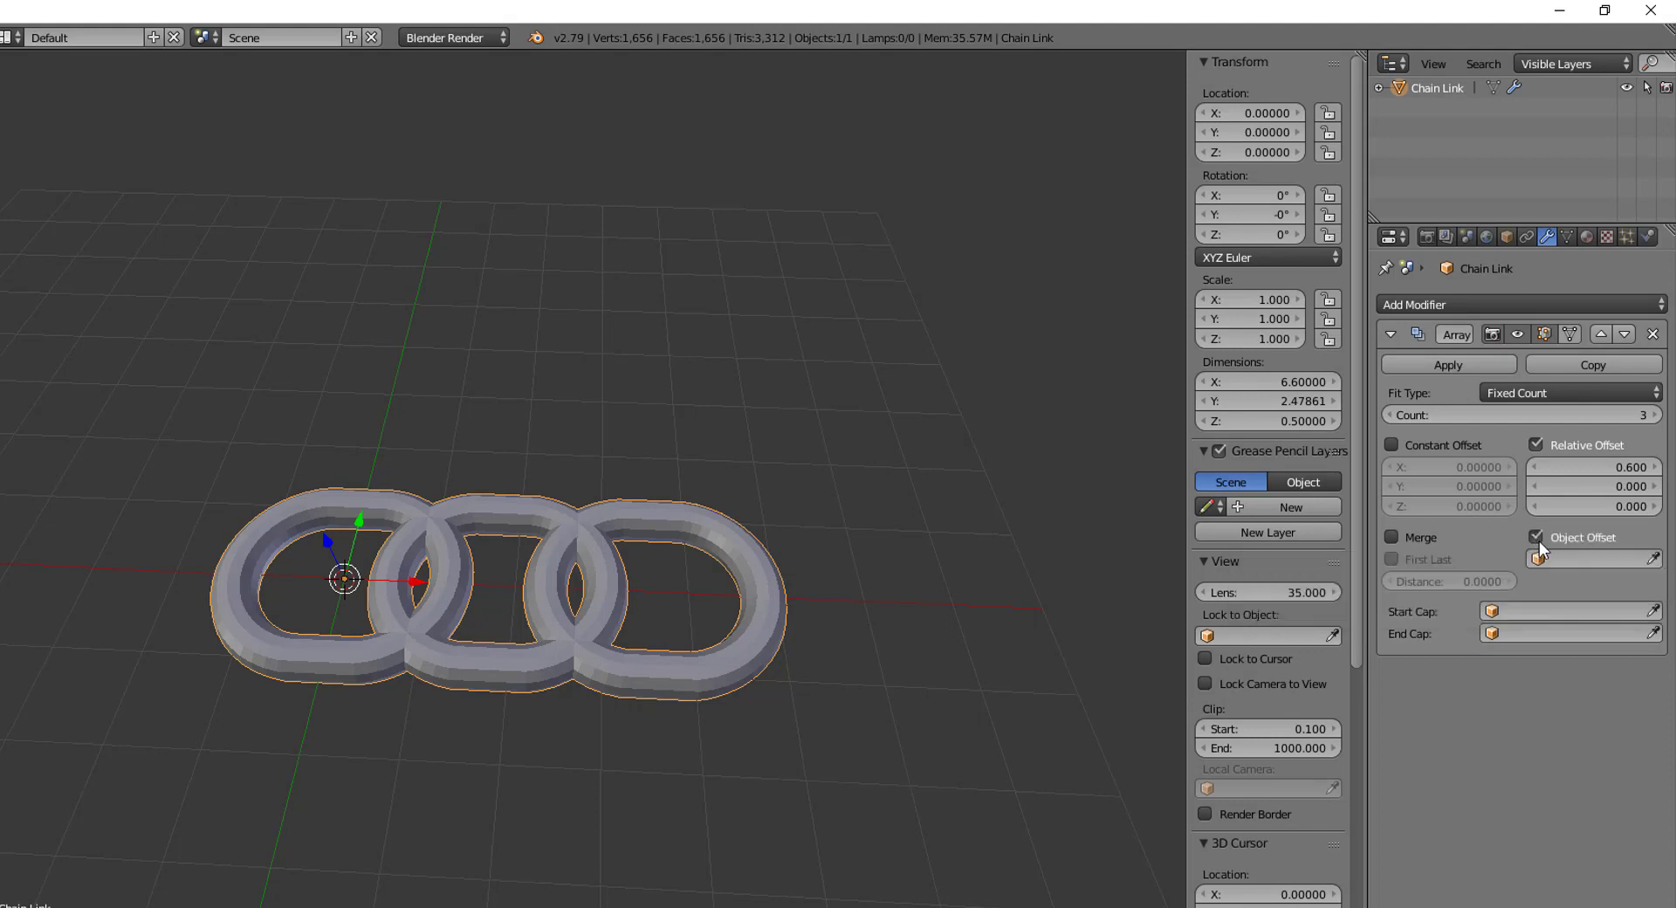
left_click(1536, 539)
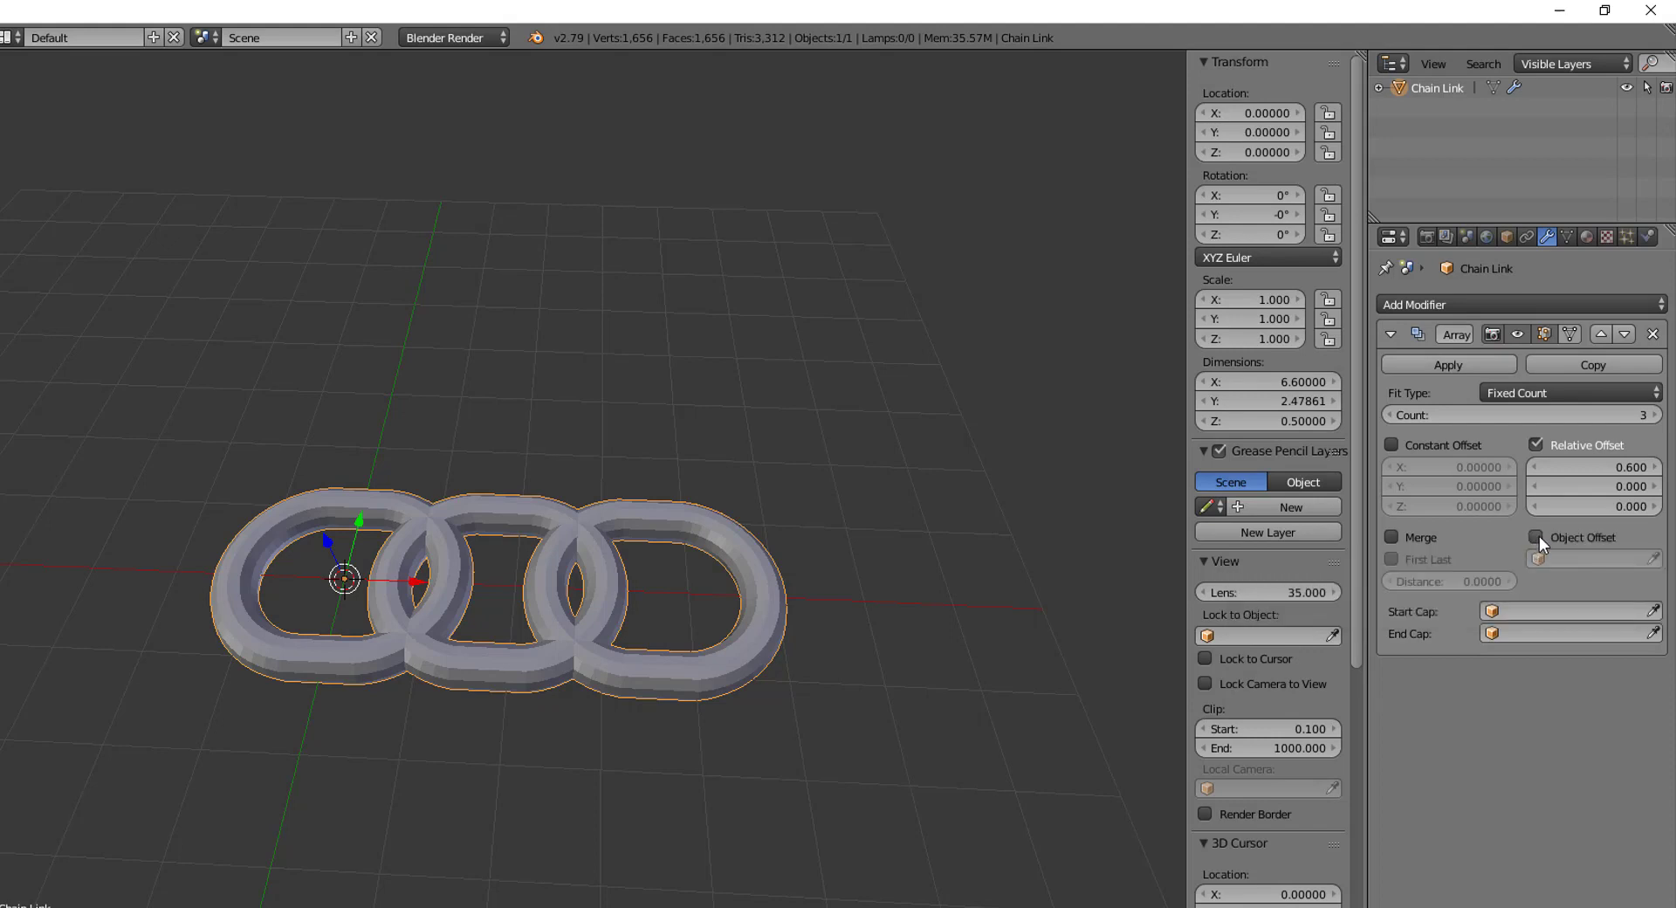
left_click(1532, 395)
left_click(1531, 399)
left_click(1496, 542)
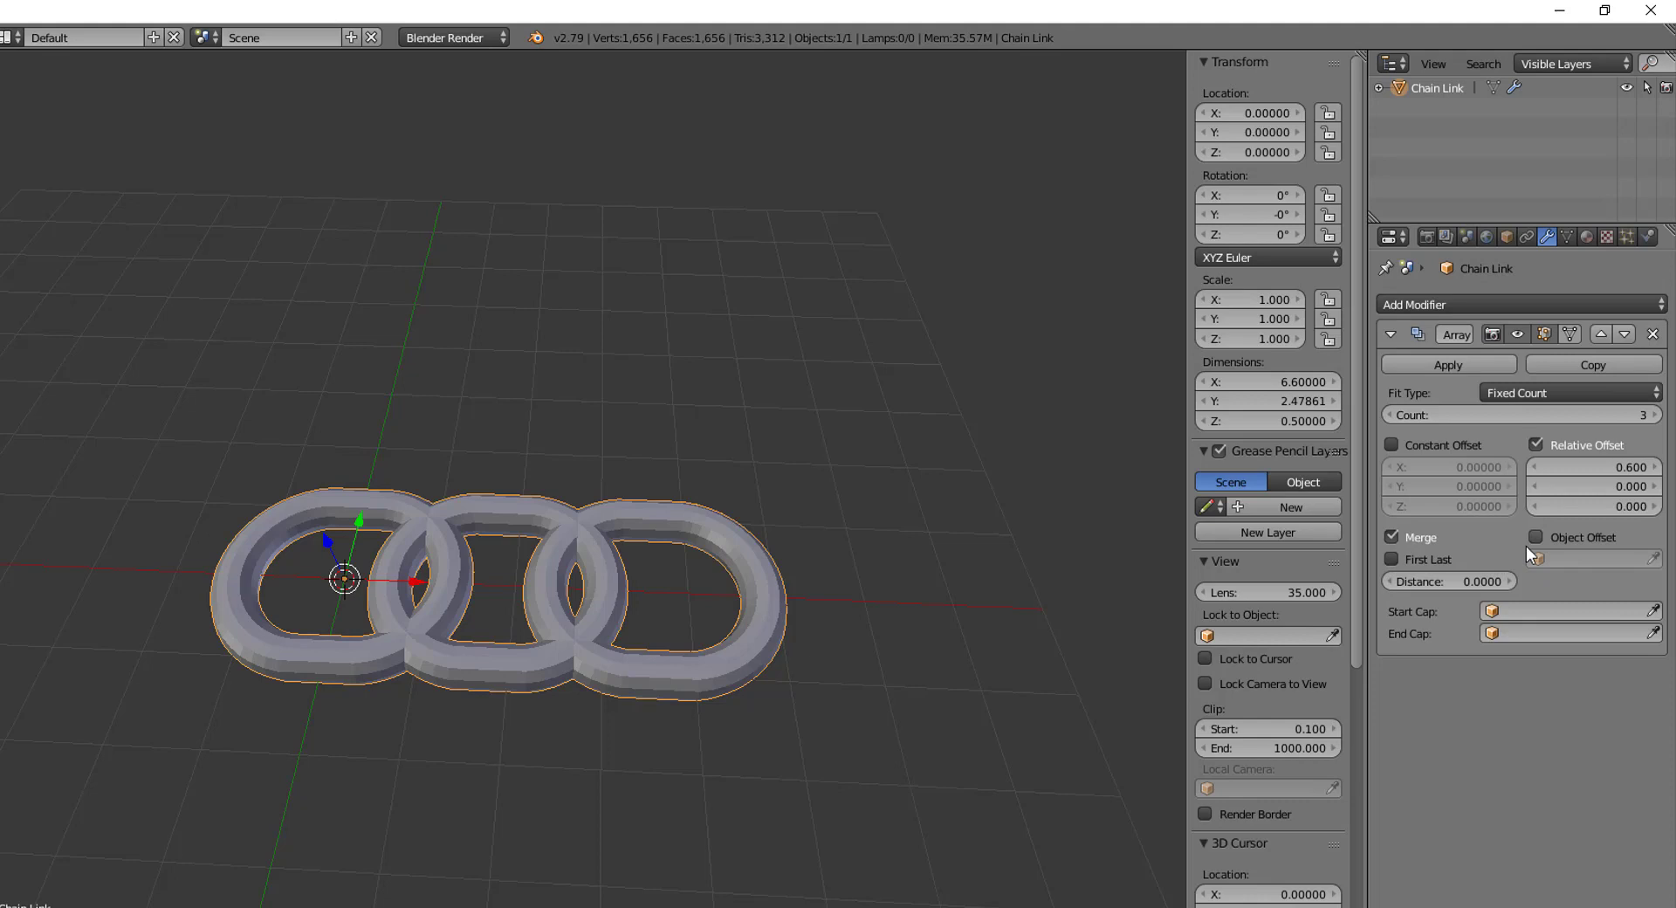
left_click(1451, 534)
left_click(1536, 537)
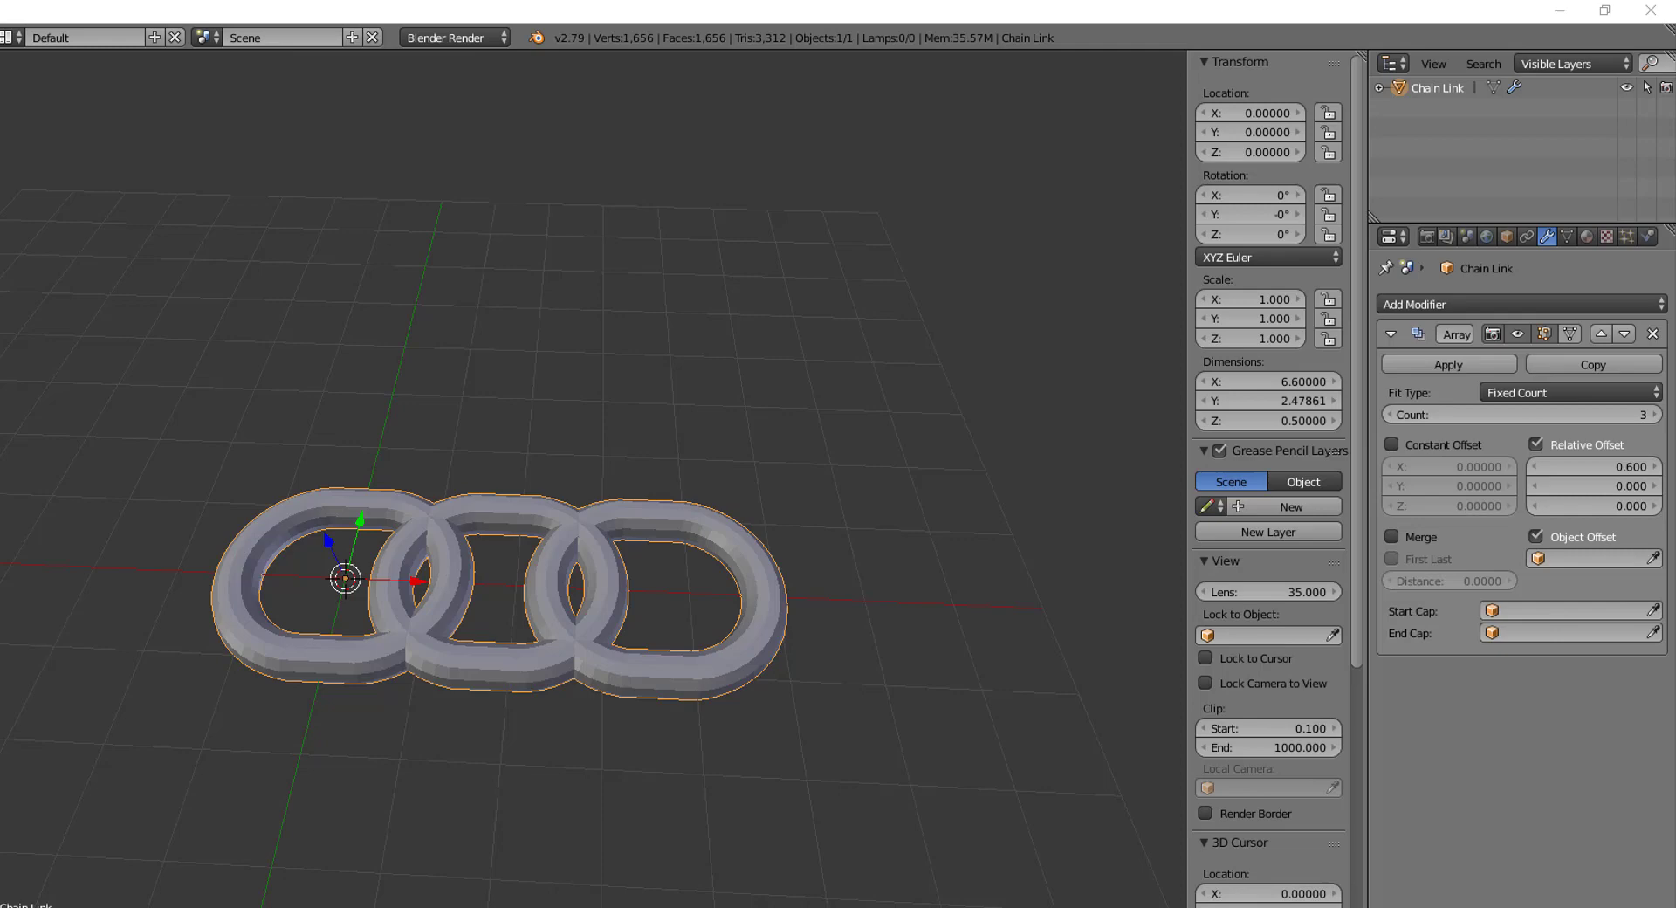
Add an Empty and assign it as the Chain Link Array's offset object
key("shift+a")
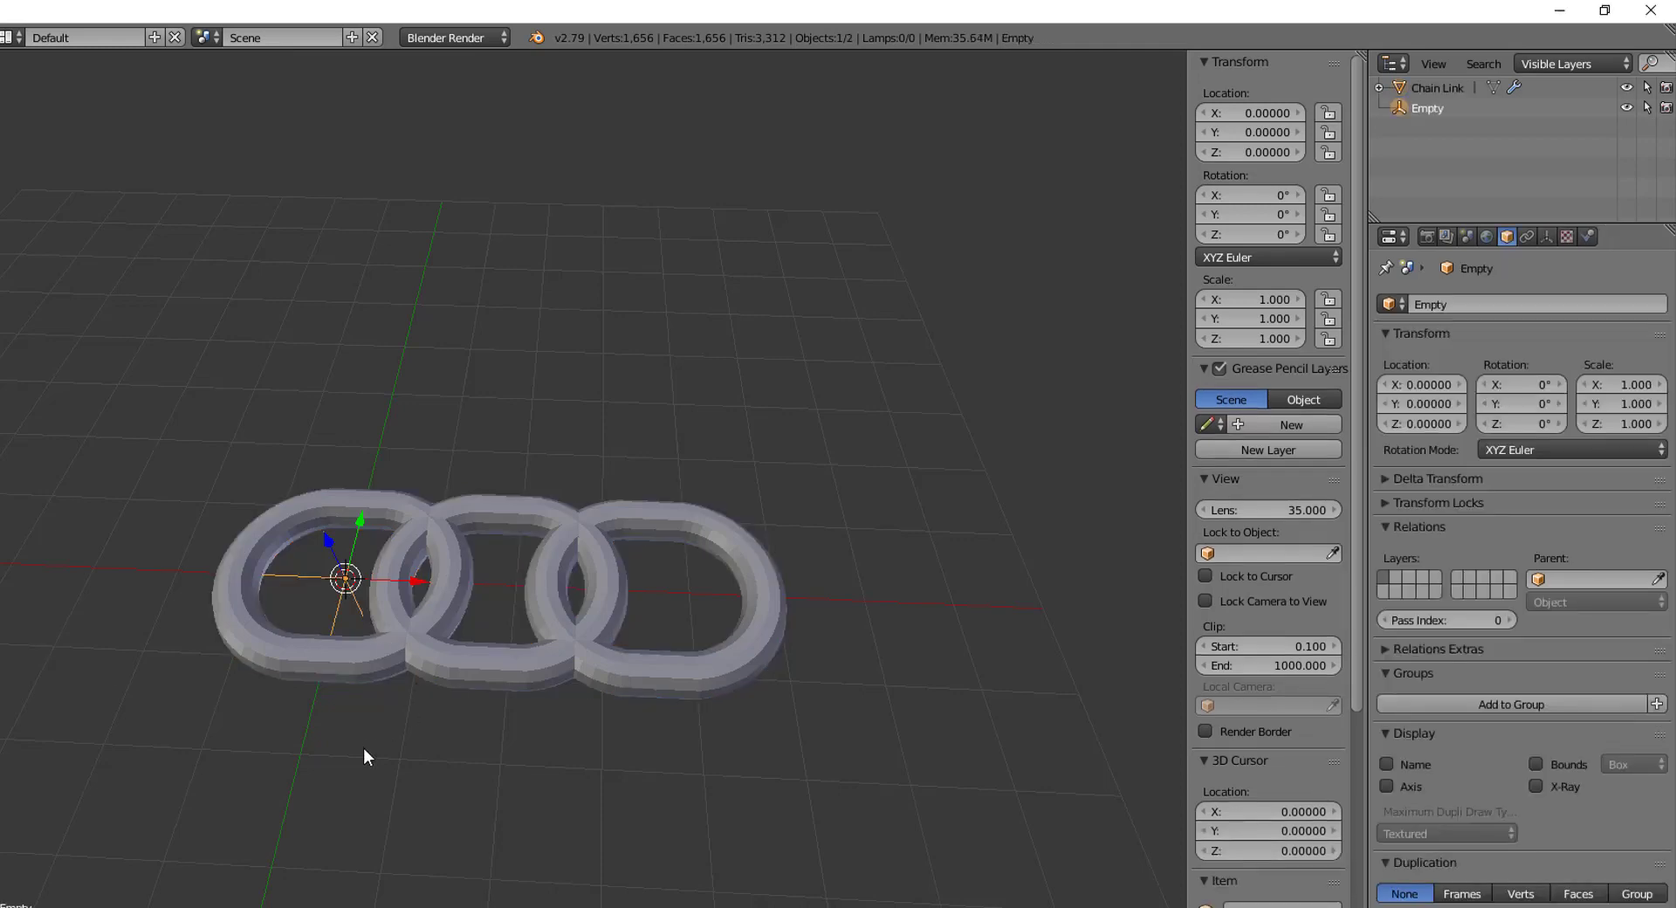
middle_click_drag(363, 747, 470, 733)
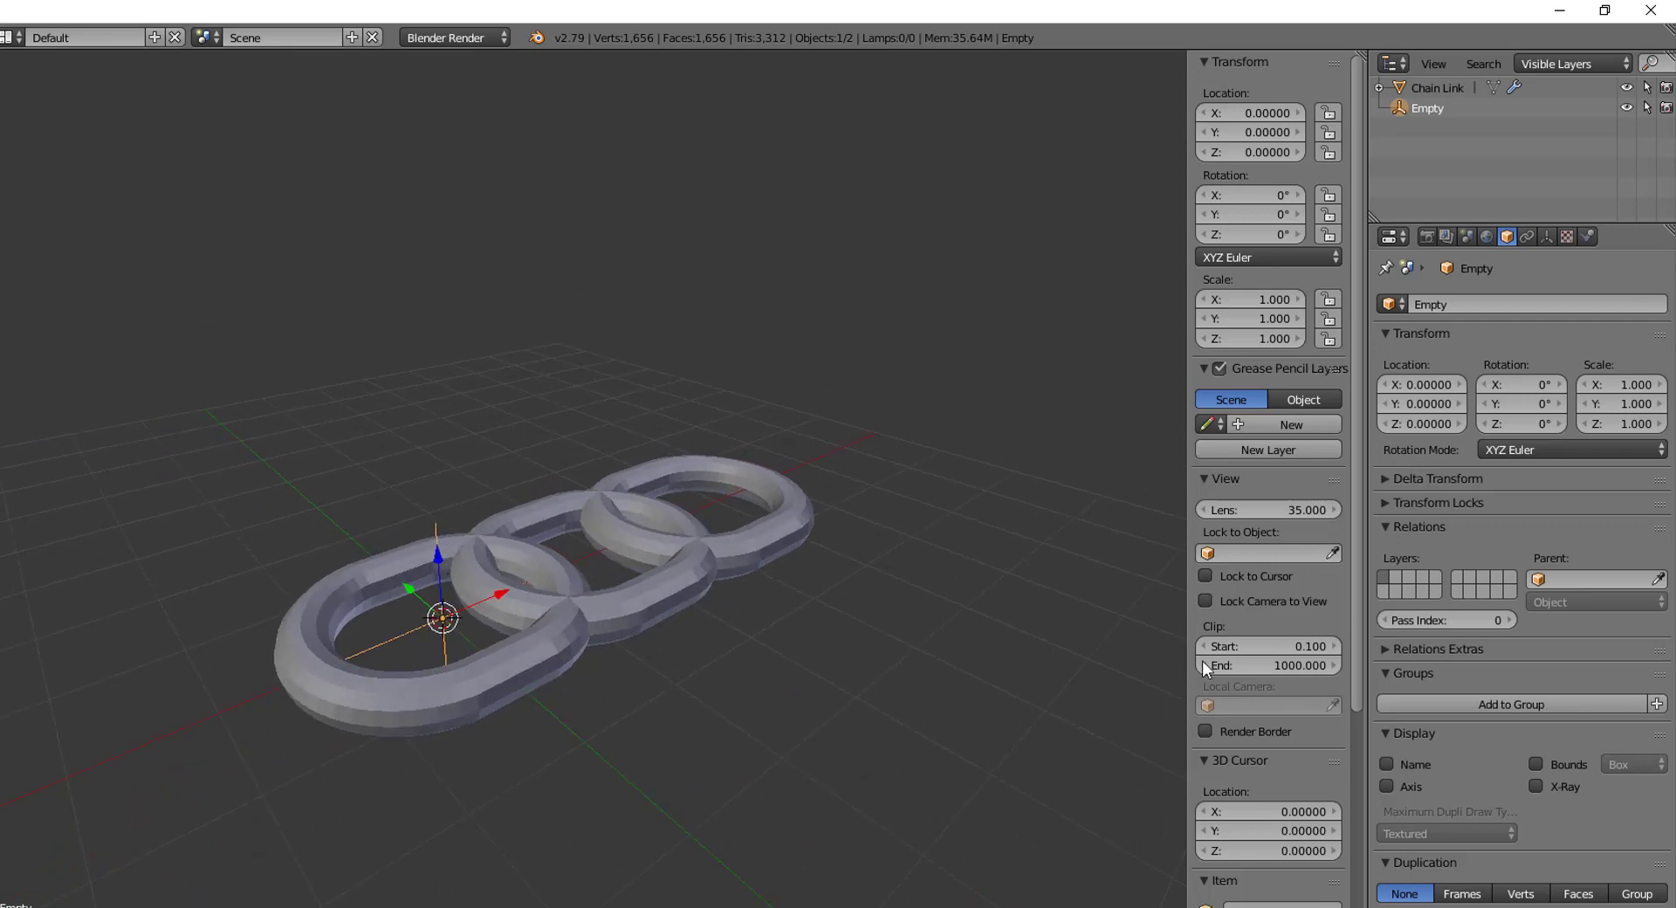
right_click(653, 573)
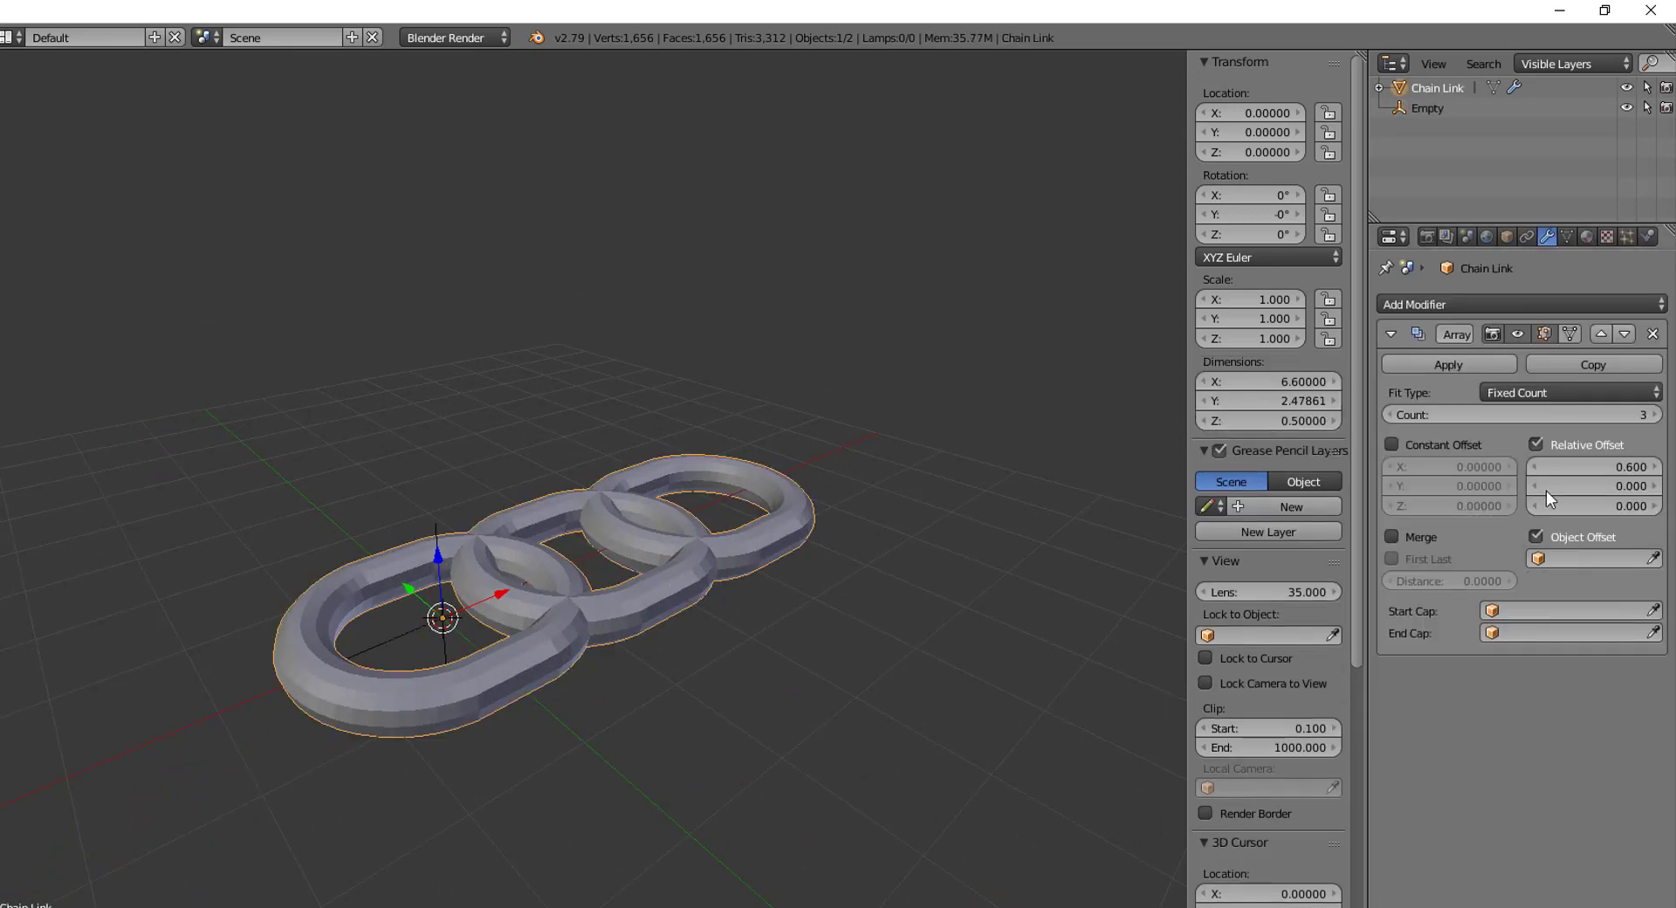
left_click(1549, 559)
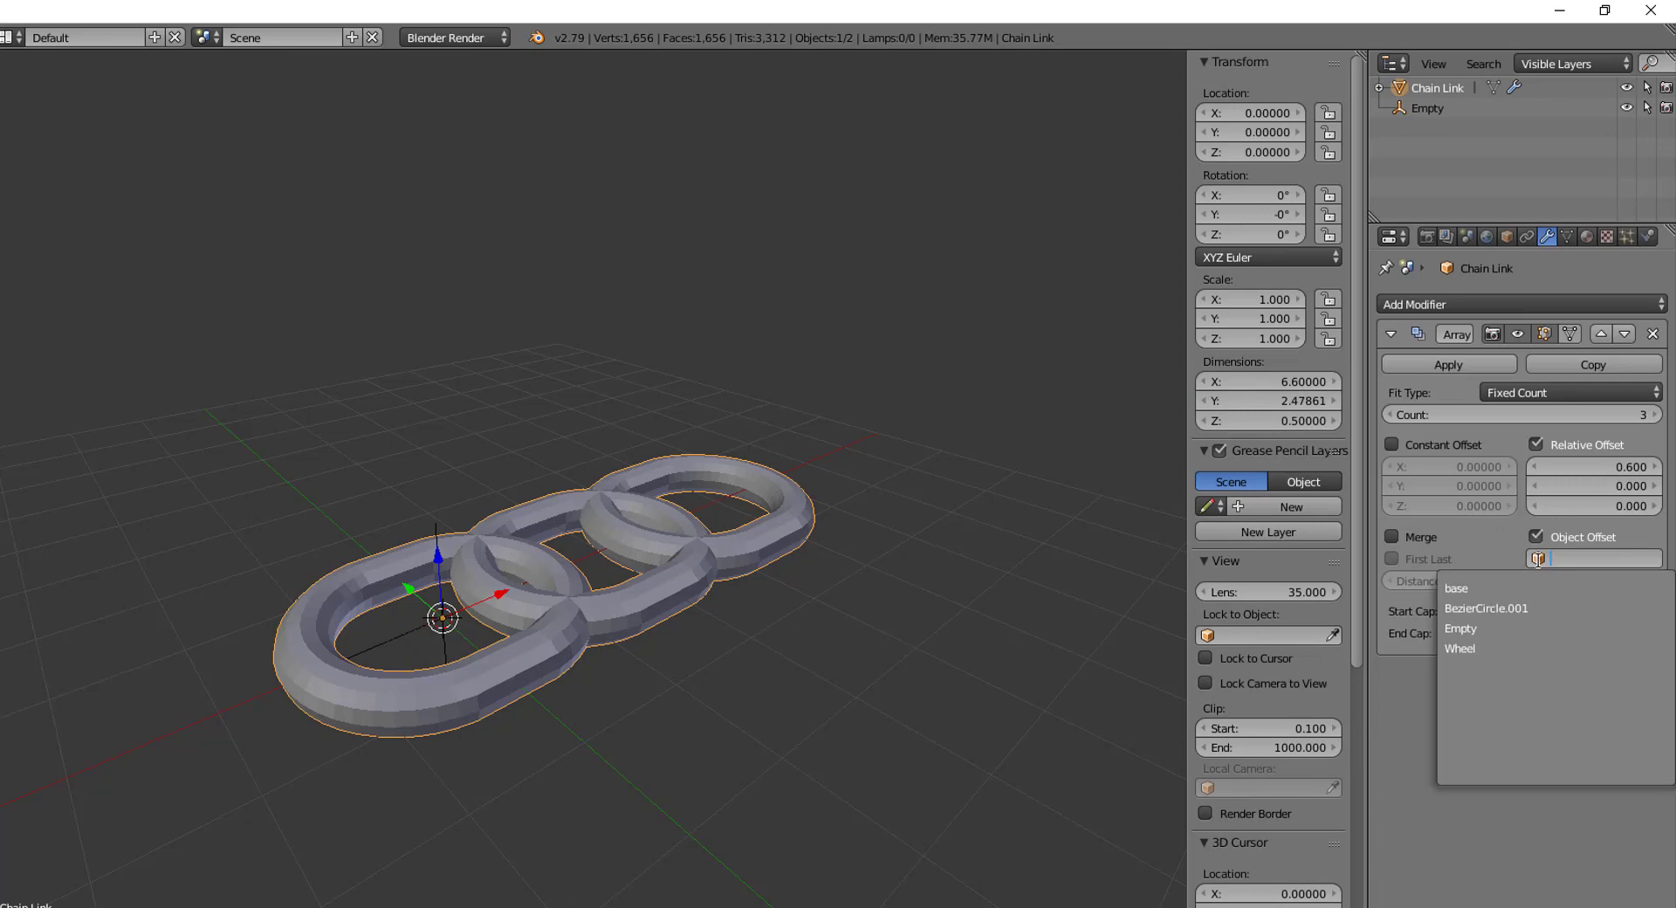
left_click(1497, 628)
Rotate the Empty about 65° on X so successive links twist upright
right_click(400, 635)
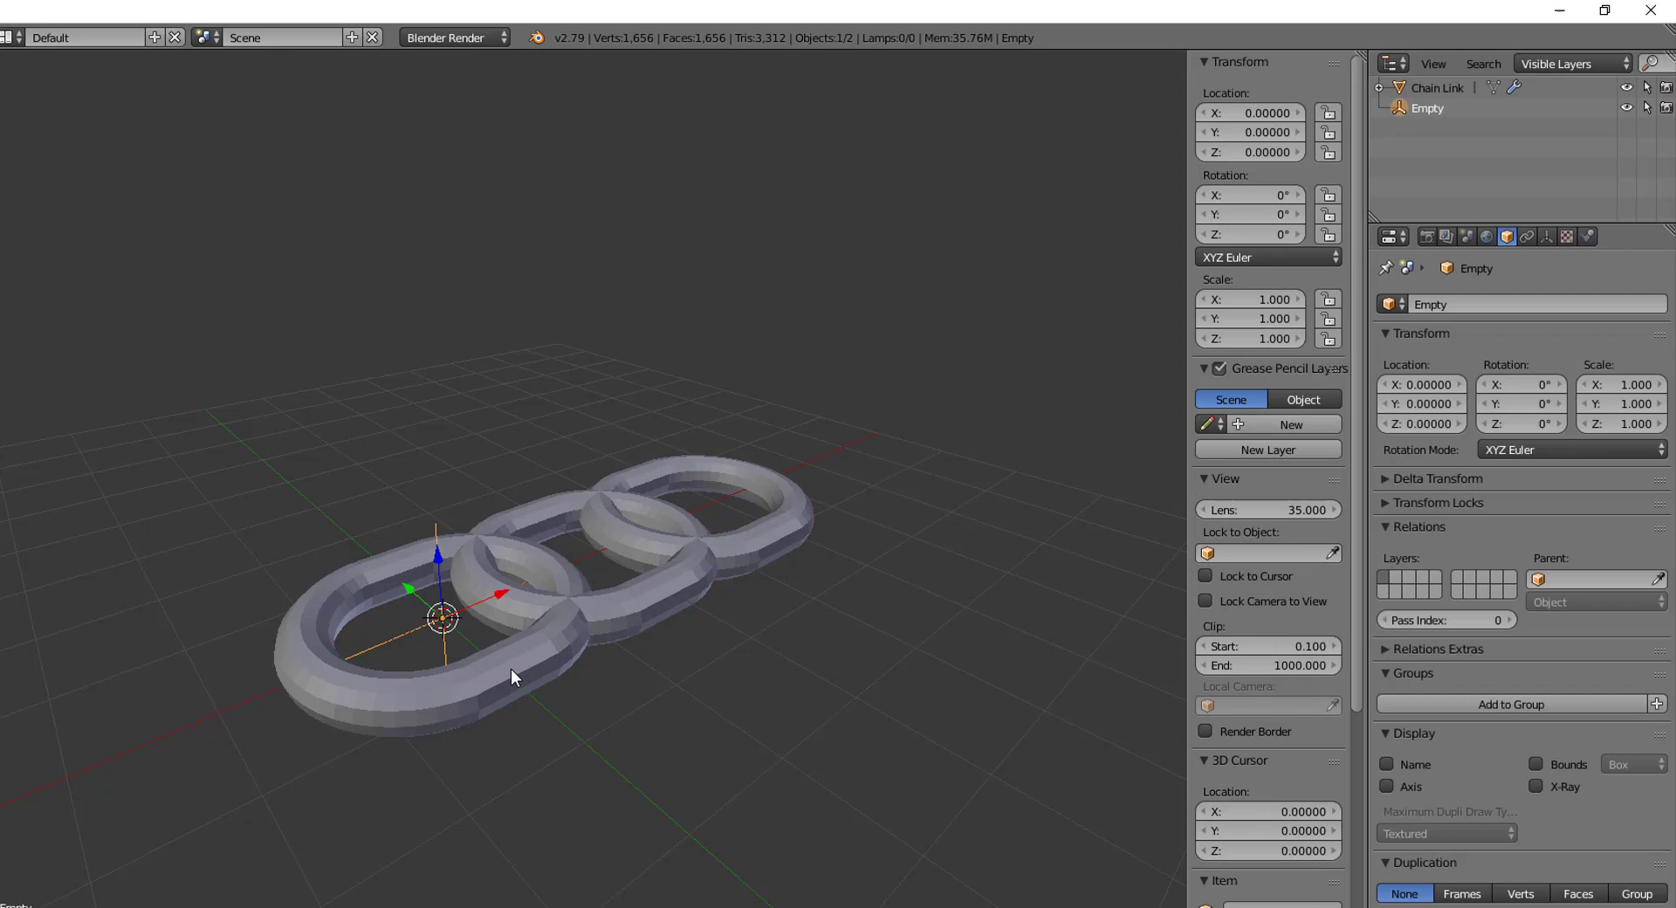
key("KP_1")
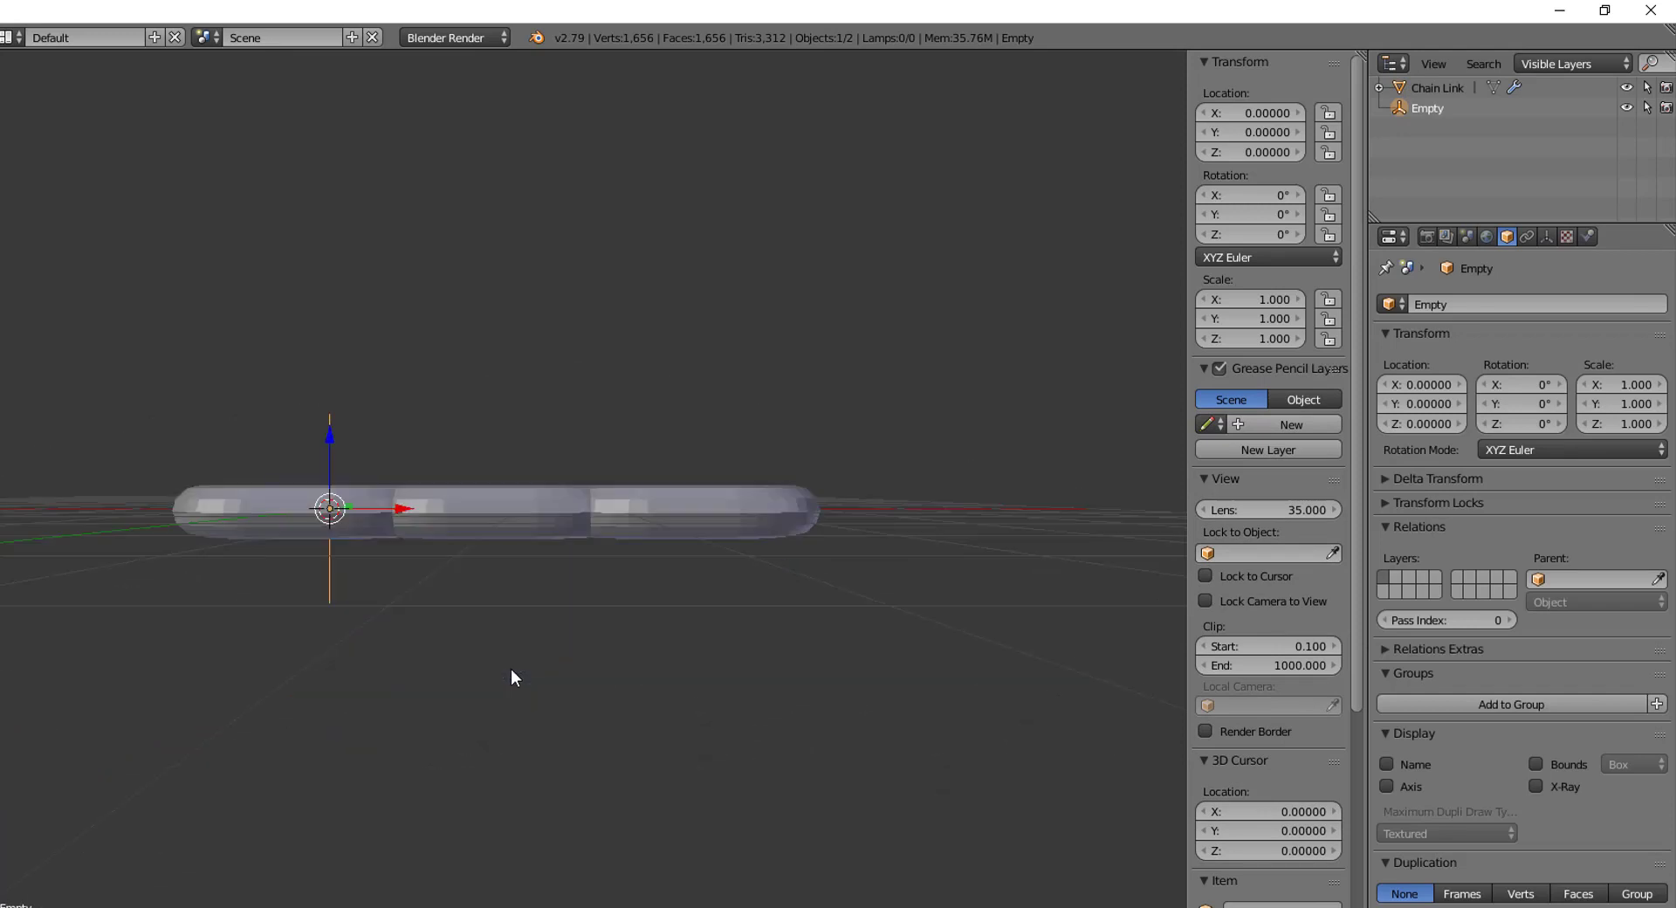
key("KP_3")
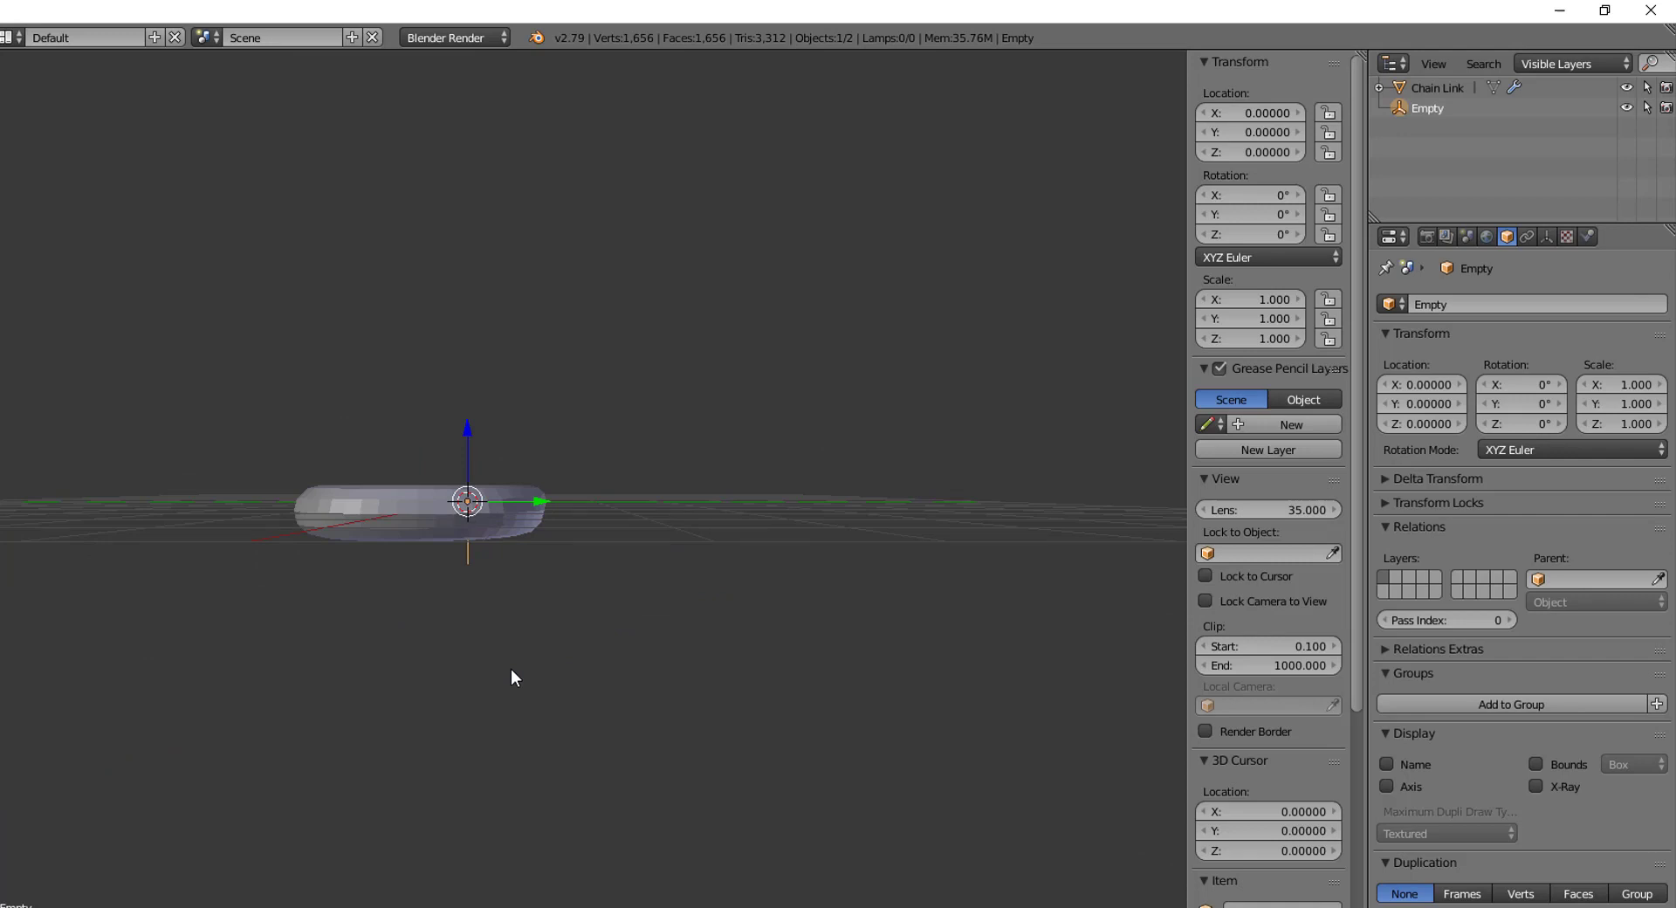
key("r")
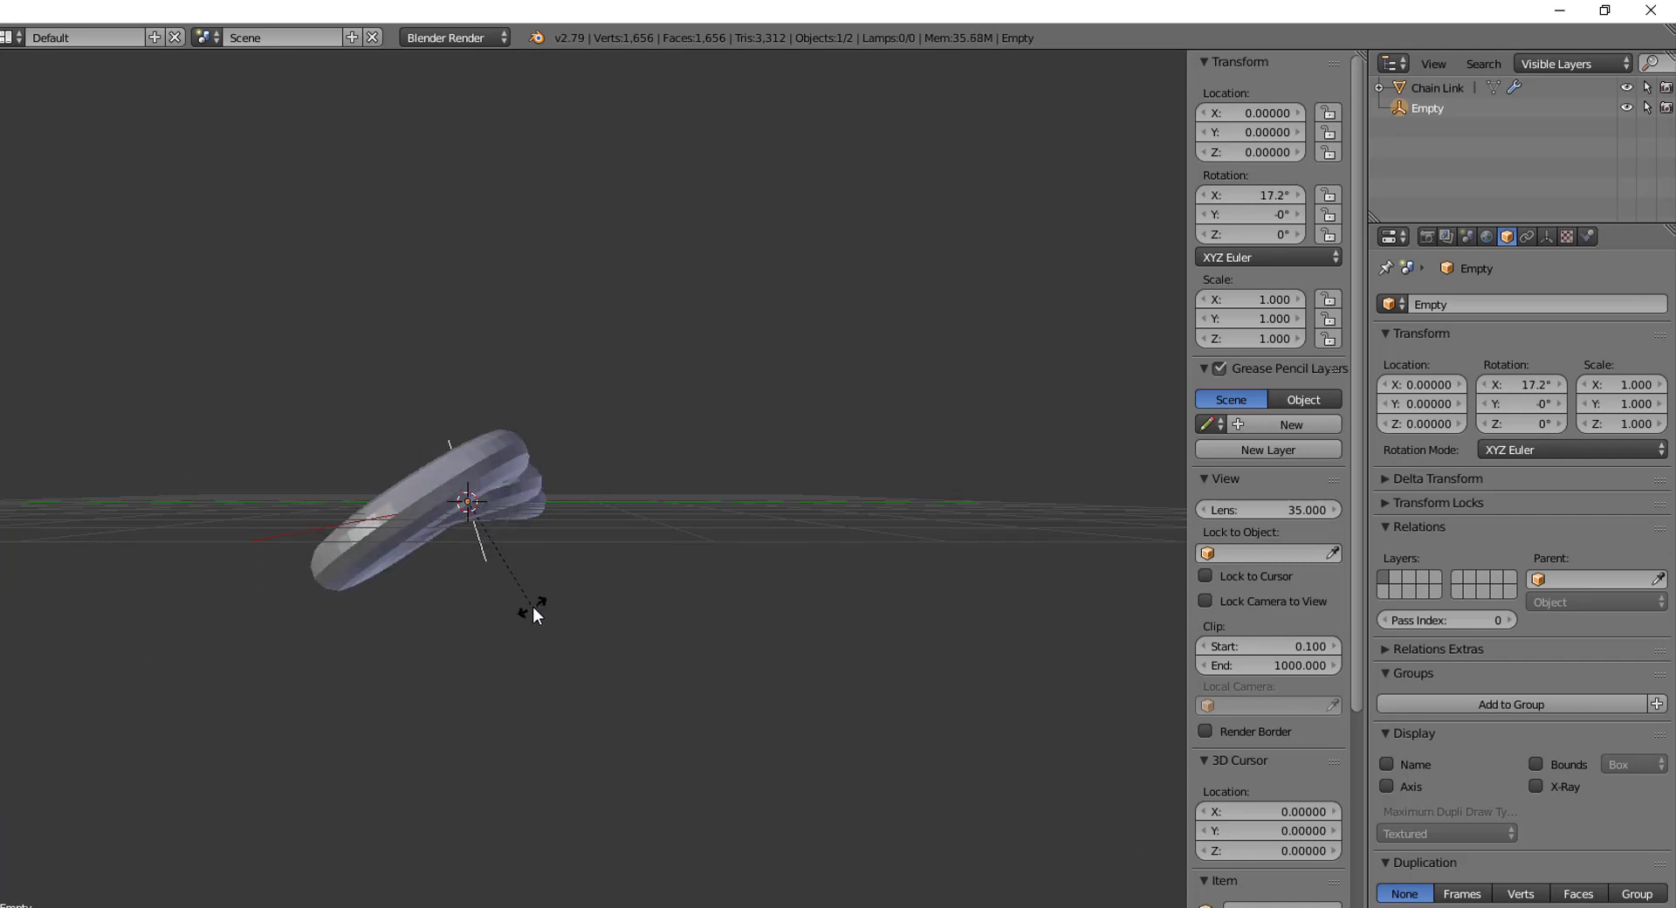
left_click(536, 515)
middle_click_drag(536, 513, 787, 735)
right_click(433, 609)
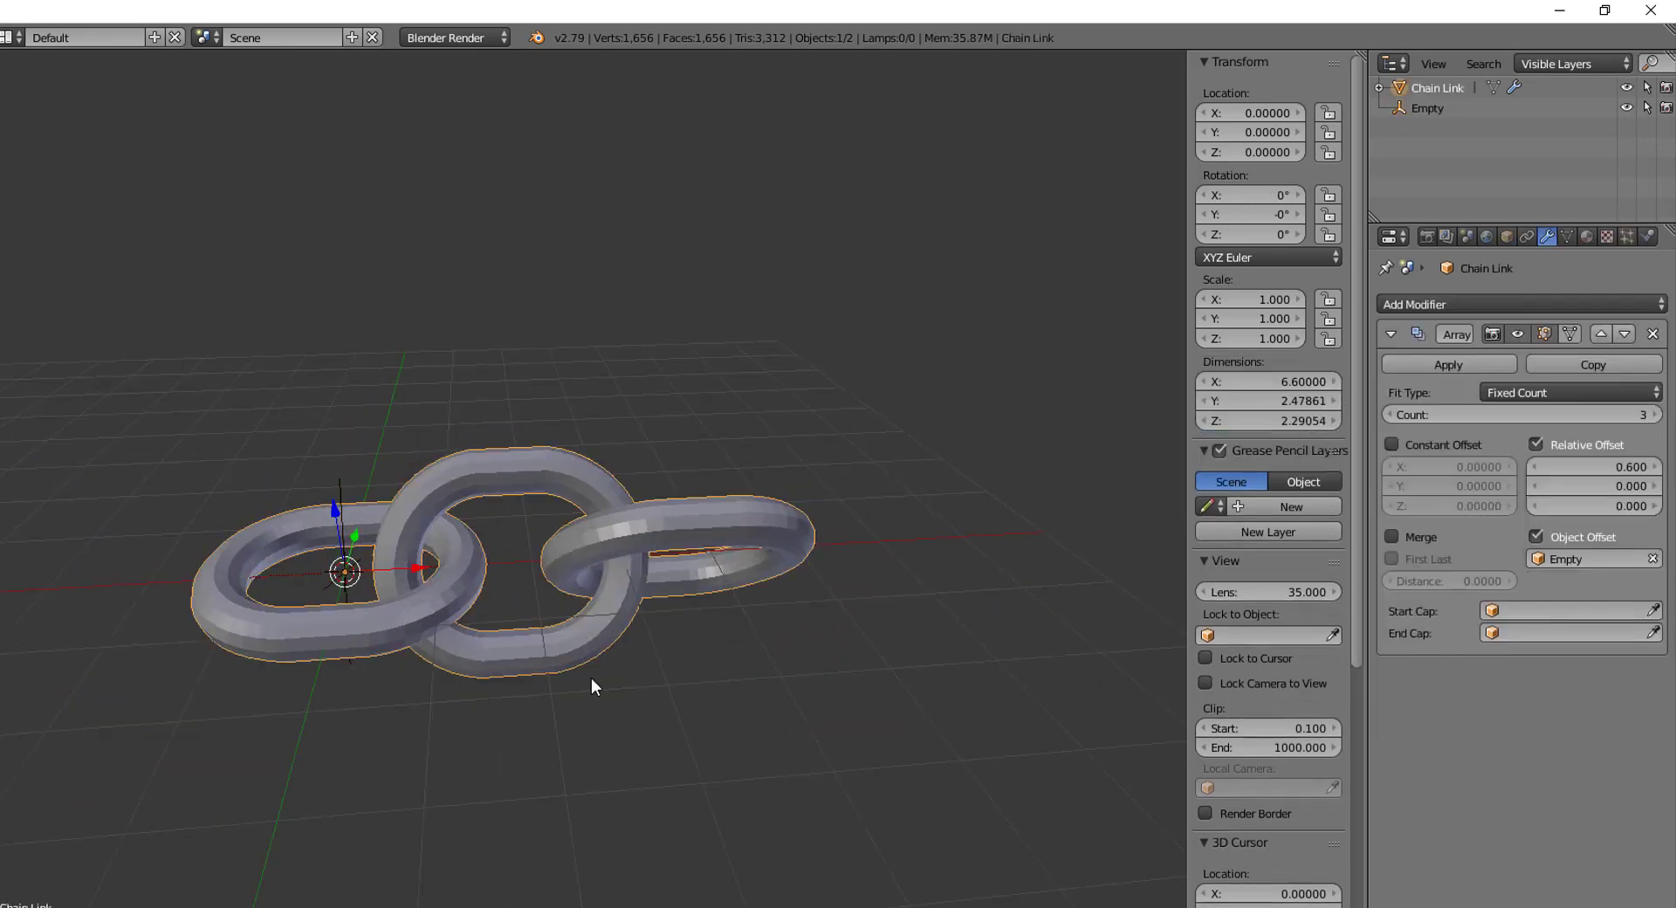
Raise the Array Count to 14 and view the 26.4-unit chain from several angles
scroll(976, 729, "down", 4)
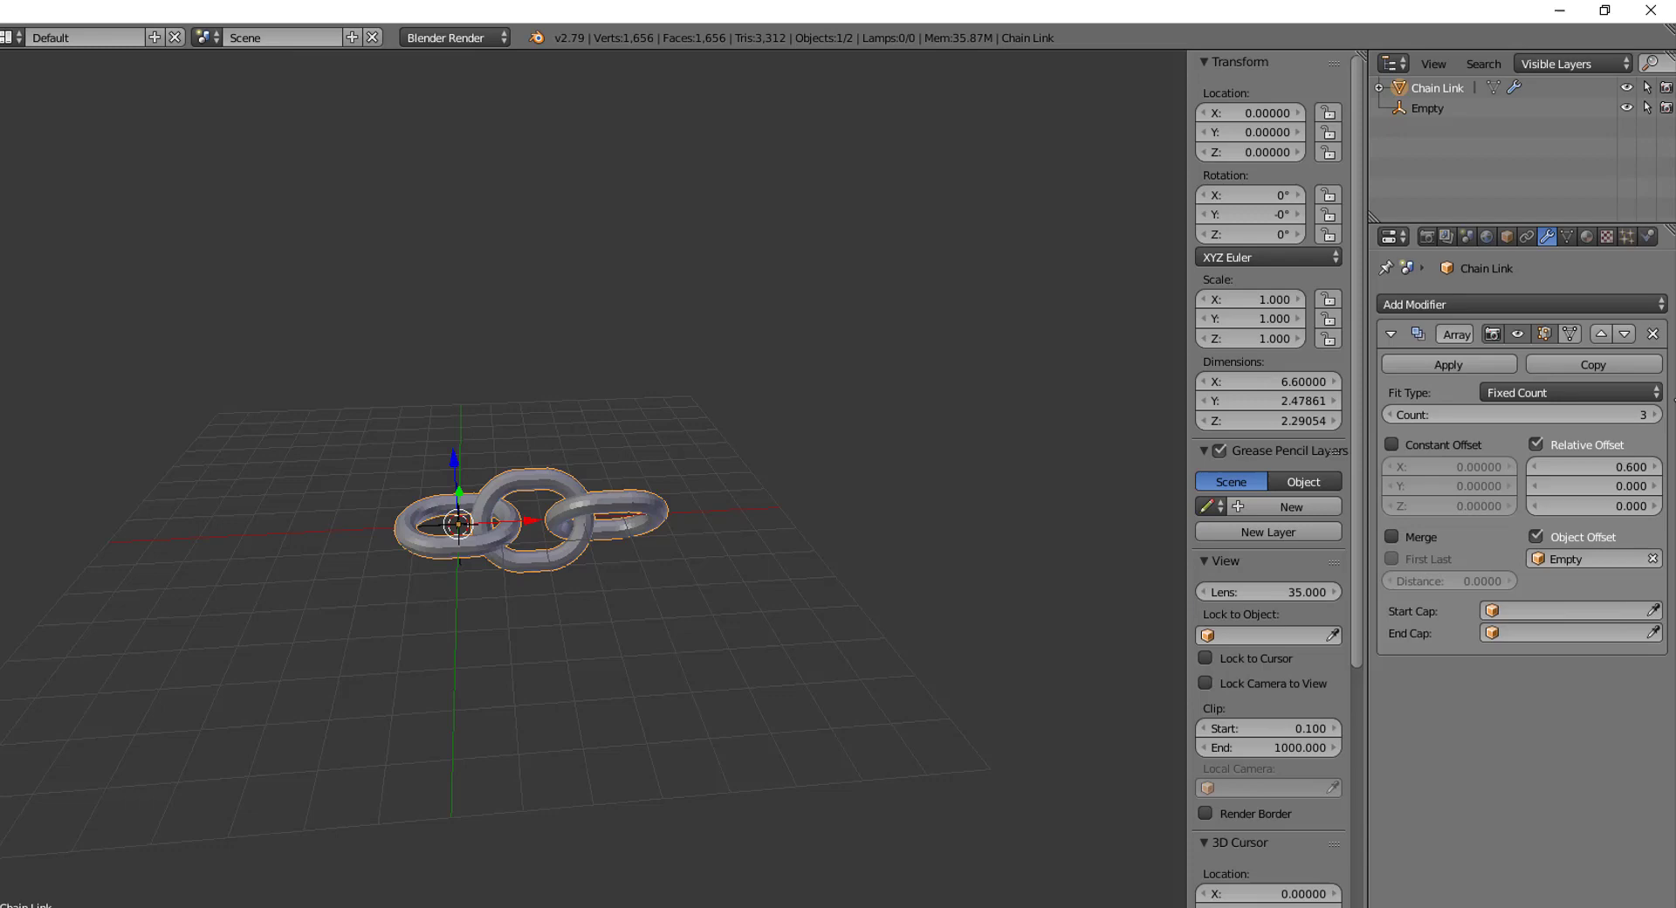
left_click_drag(1657, 417, 1072, 559)
middle_click_drag(1023, 587, 501, 632)
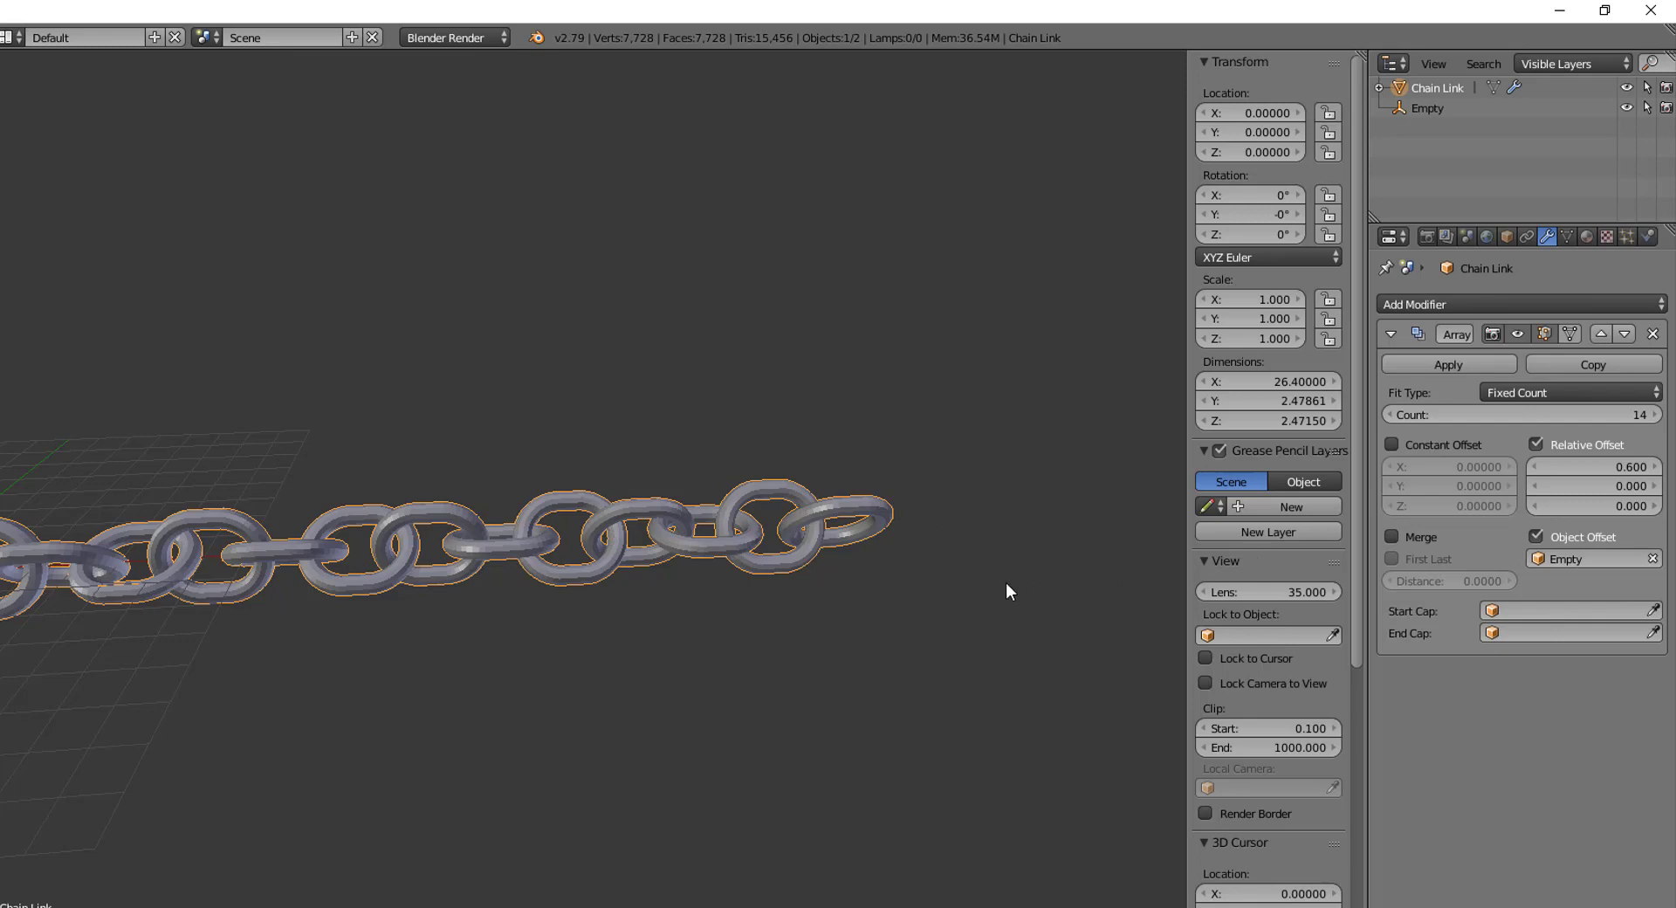
middle_click_drag(474, 646, 358, 682)
middle_click_drag(378, 514, 650, 650)
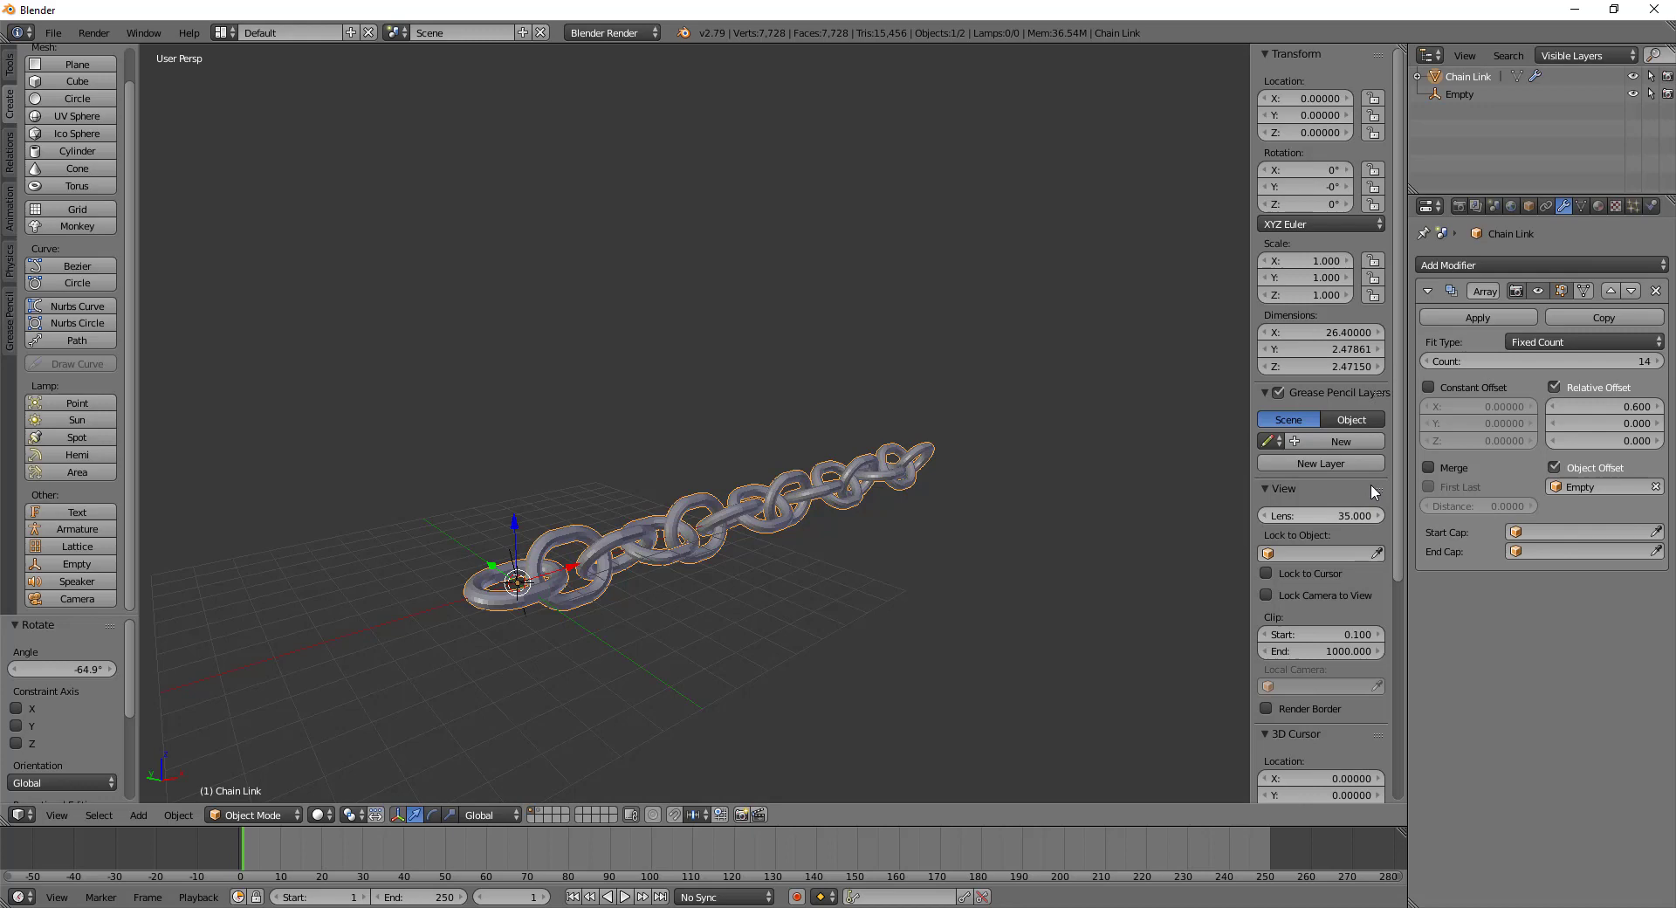
middle_click_drag(717, 553, 782, 669)
scroll(889, 630, "down", 2)
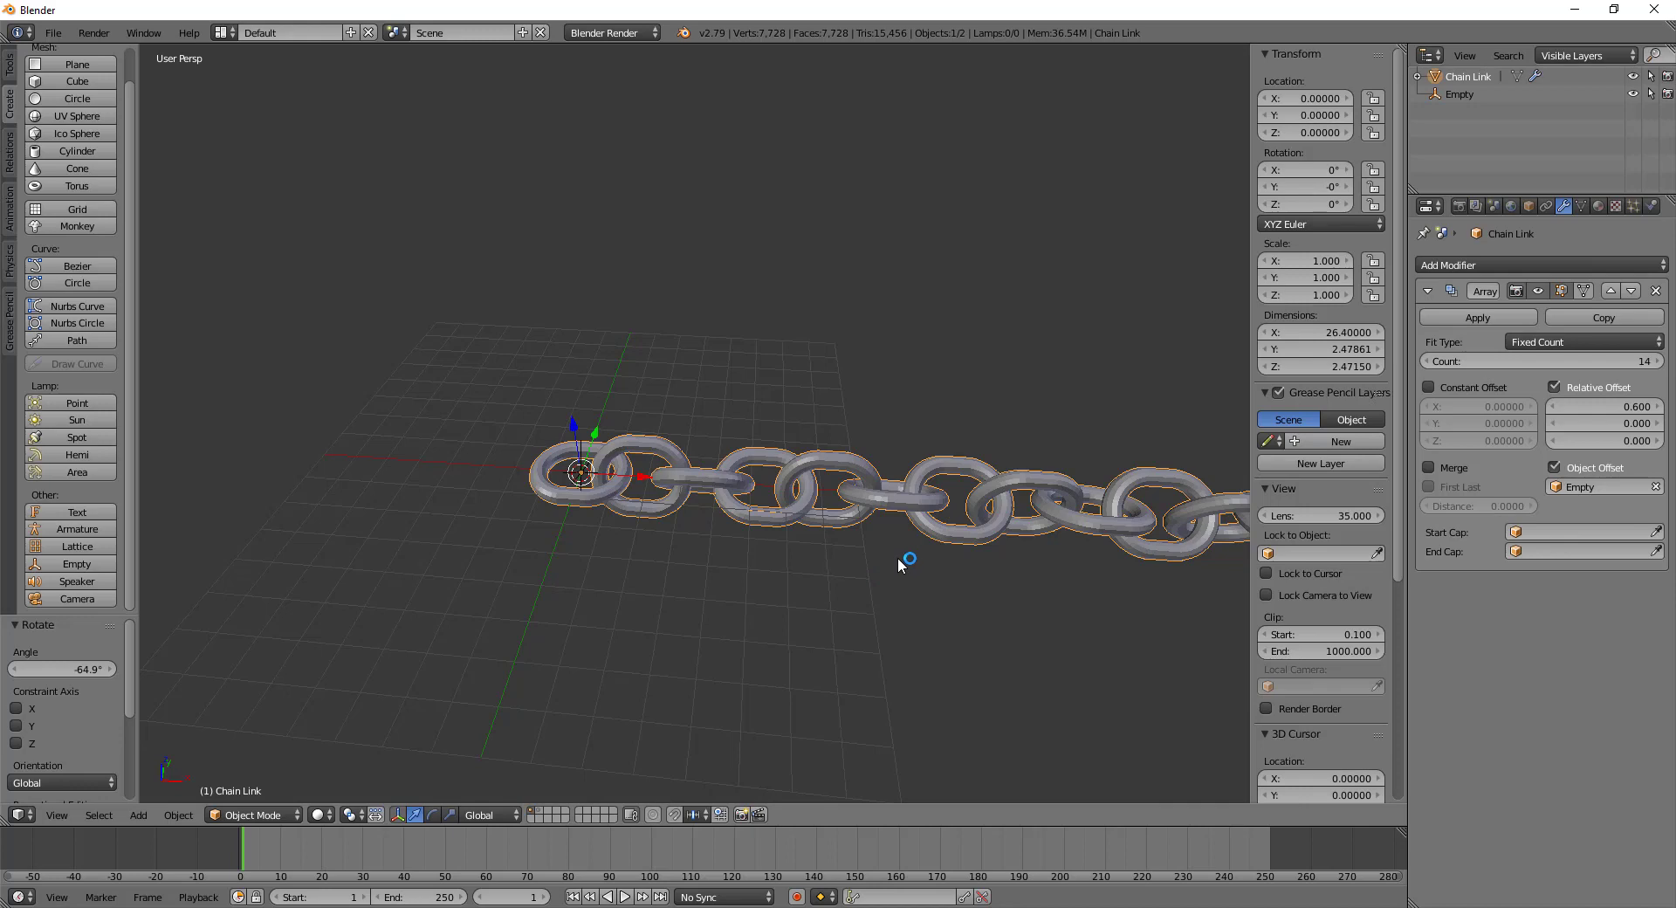
Change the Array's Fit Type from Fixed Count to Fit Length
left_click(1545, 342)
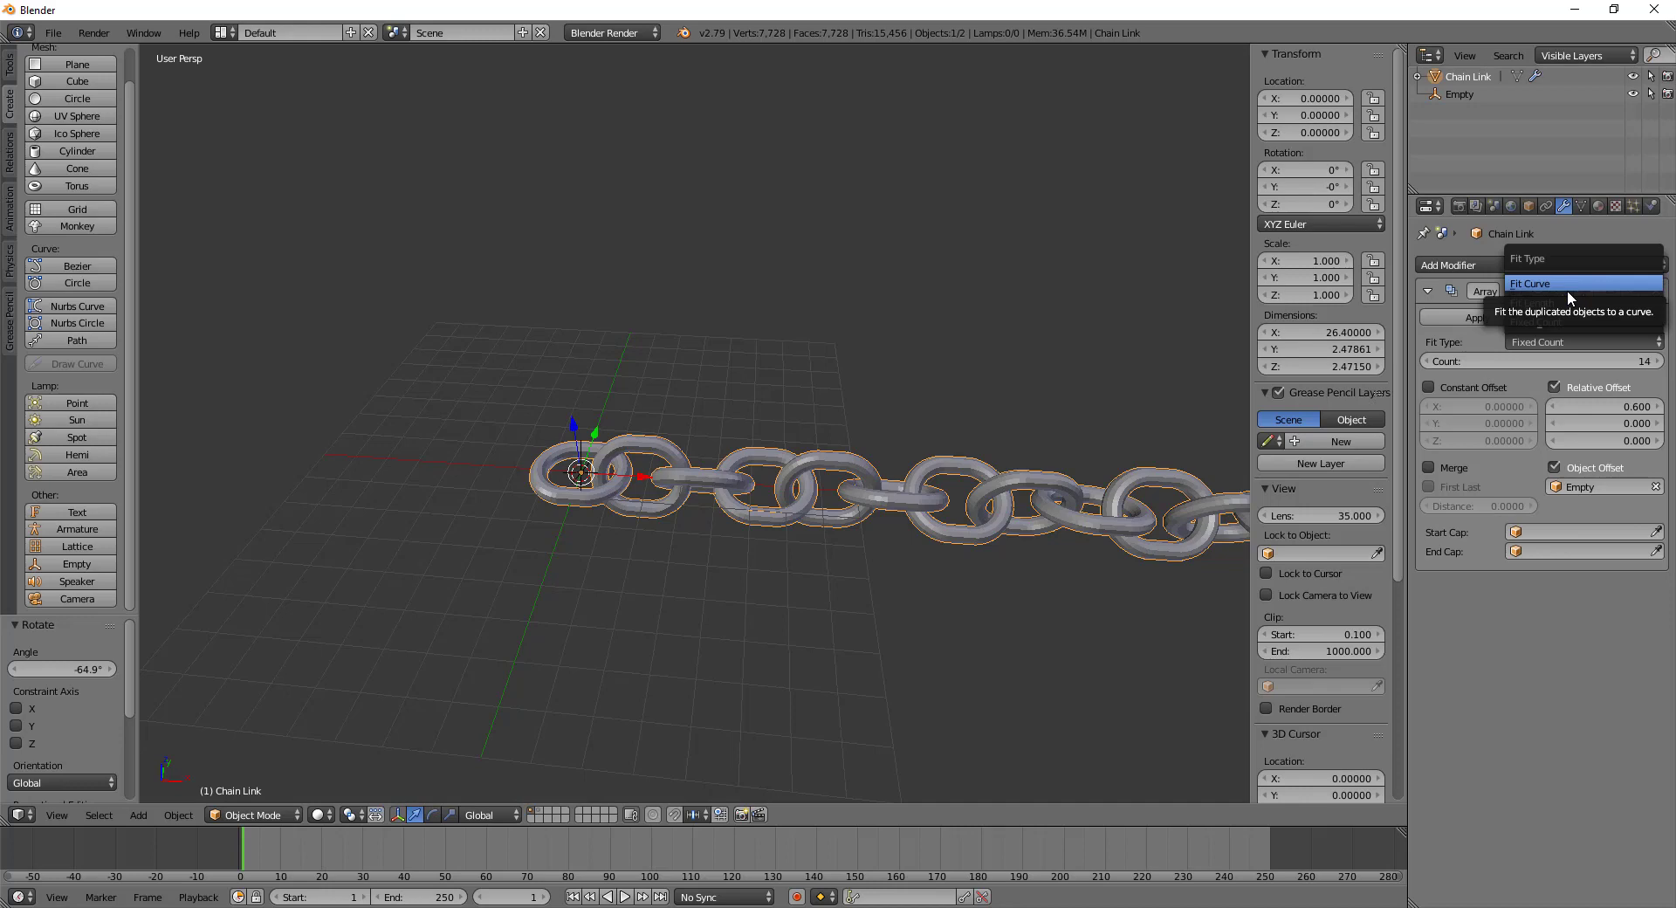
left_click(1550, 322)
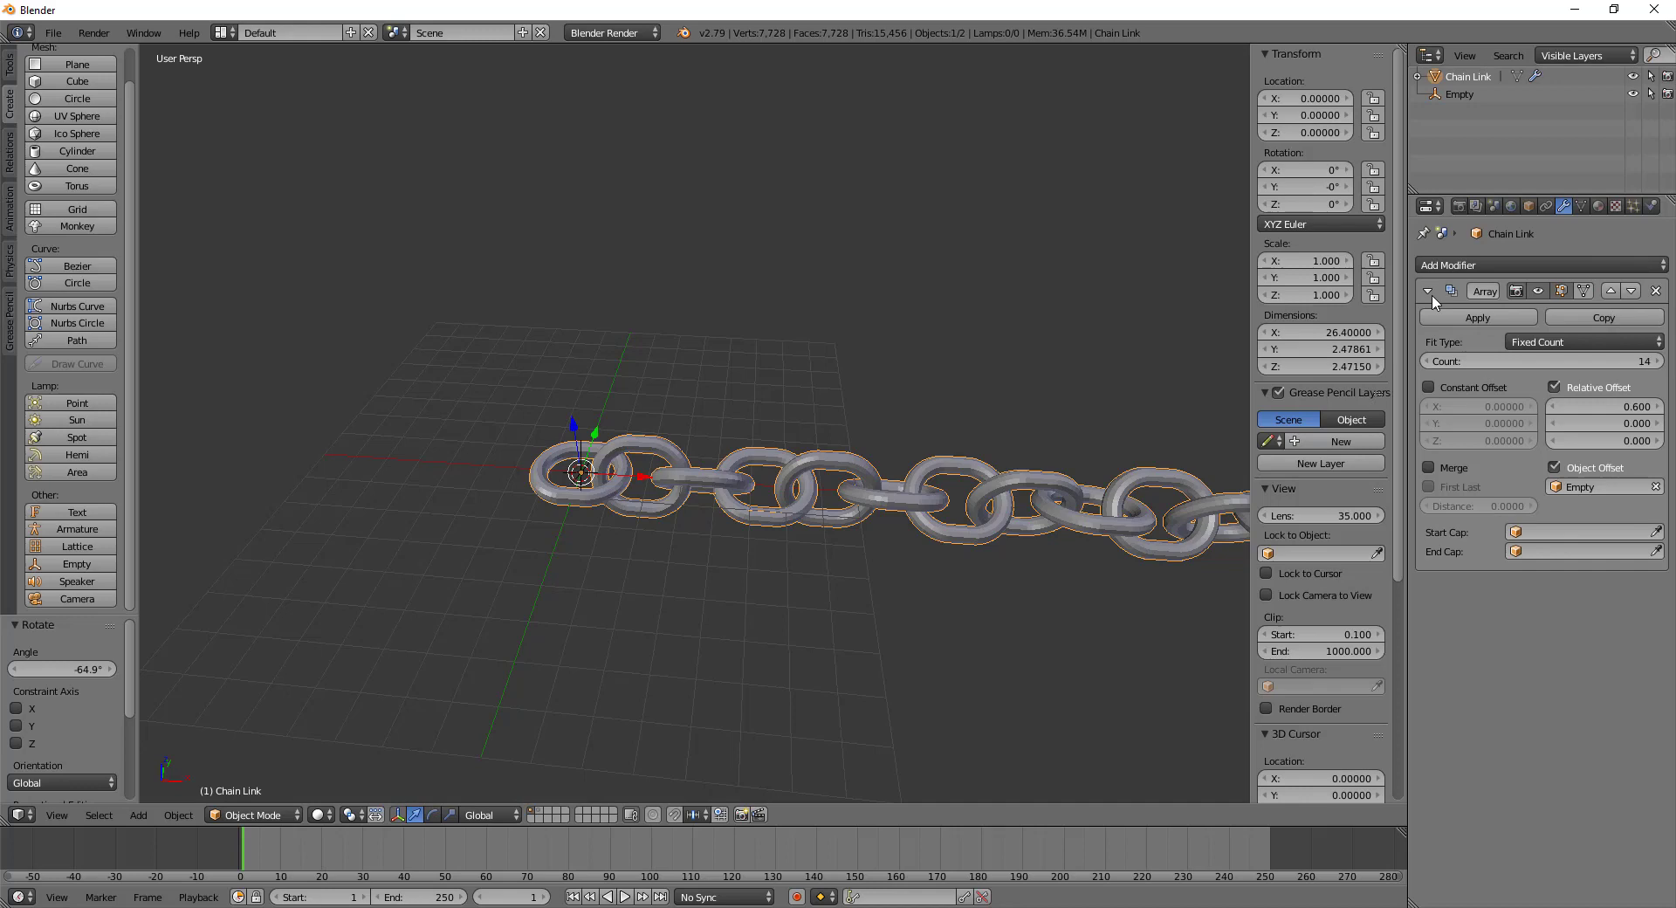
left_click(1568, 346)
left_click(1554, 300)
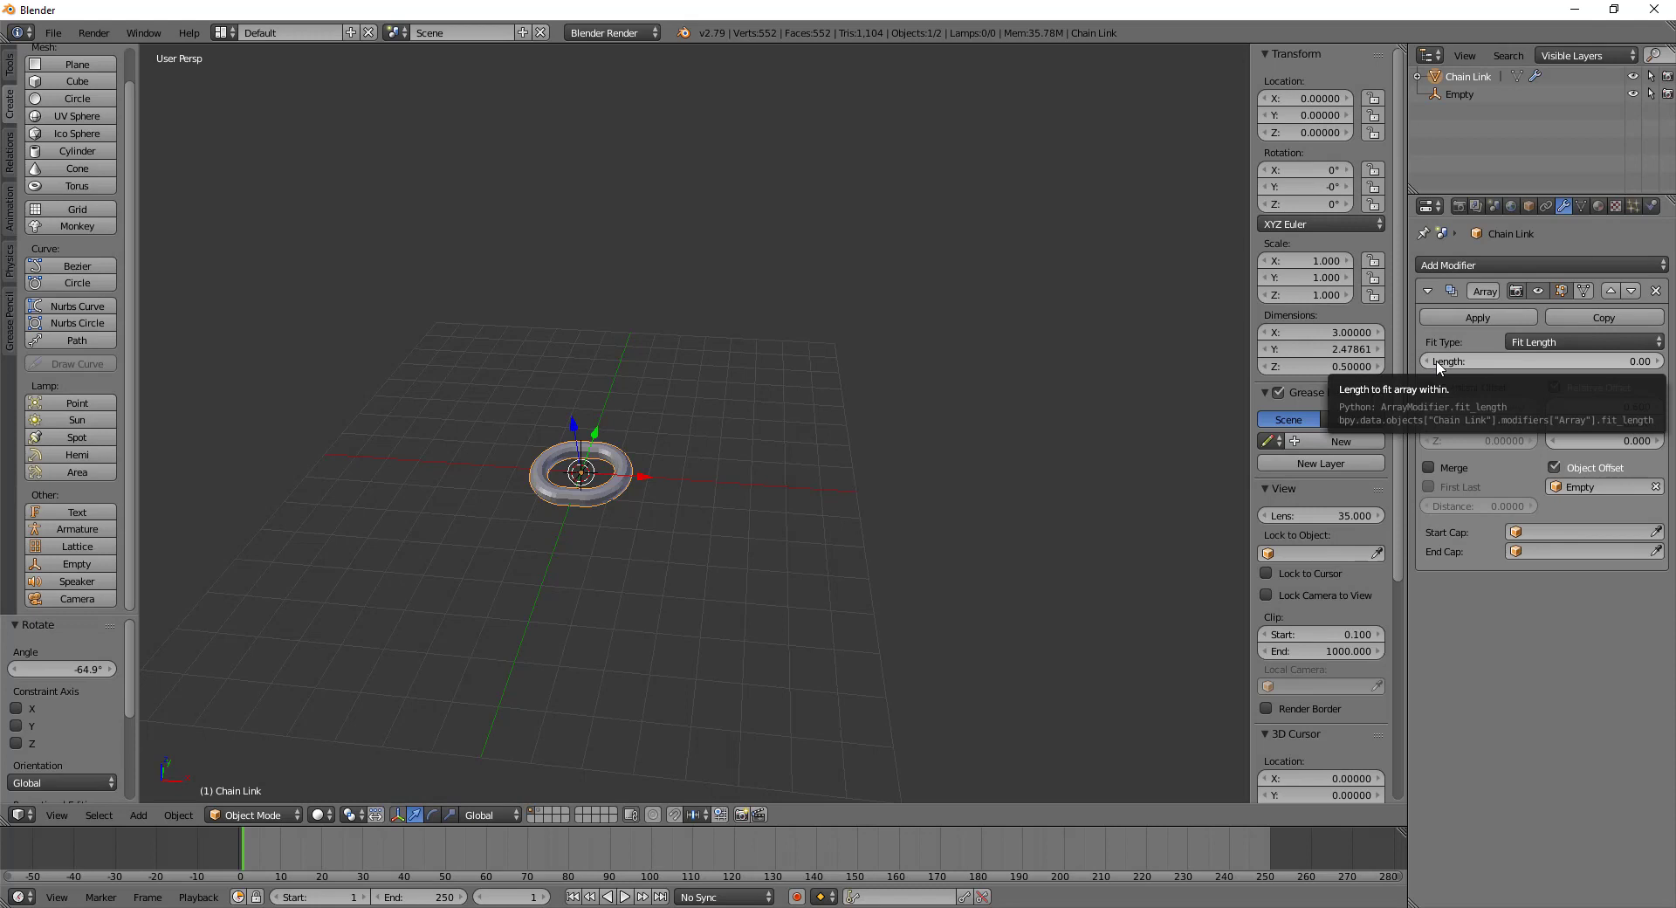
Adjust the Array's fit length, settling on 7.00 so only three links remain
left_click_drag(1438, 365, 1656, 365)
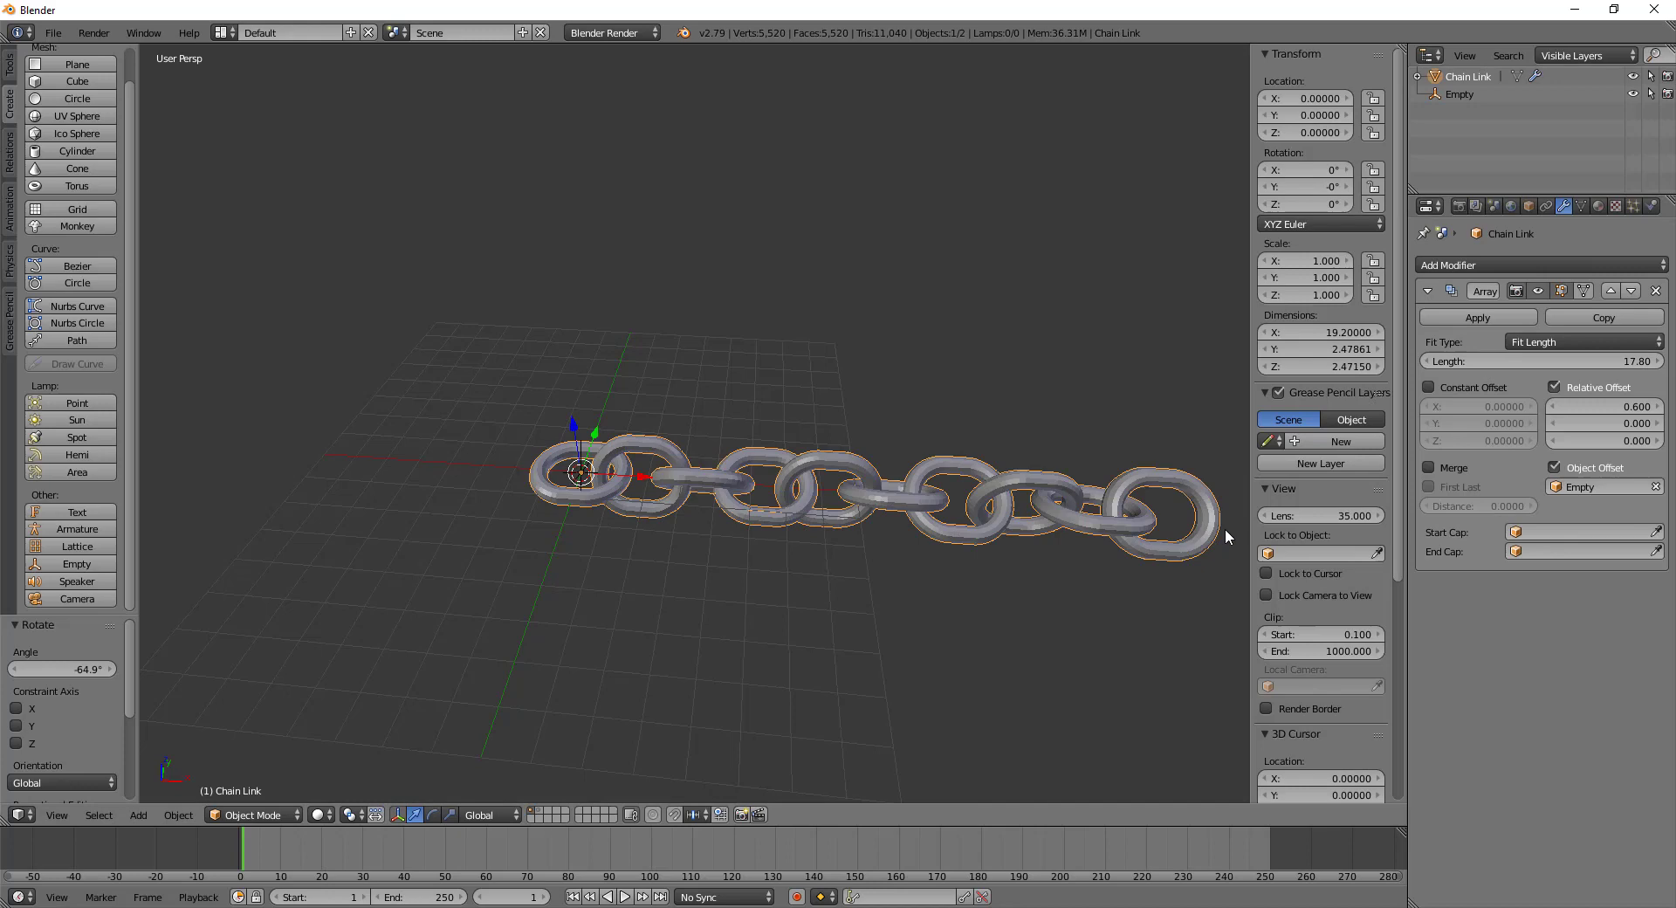
left_click(1425, 362)
type("17.3")
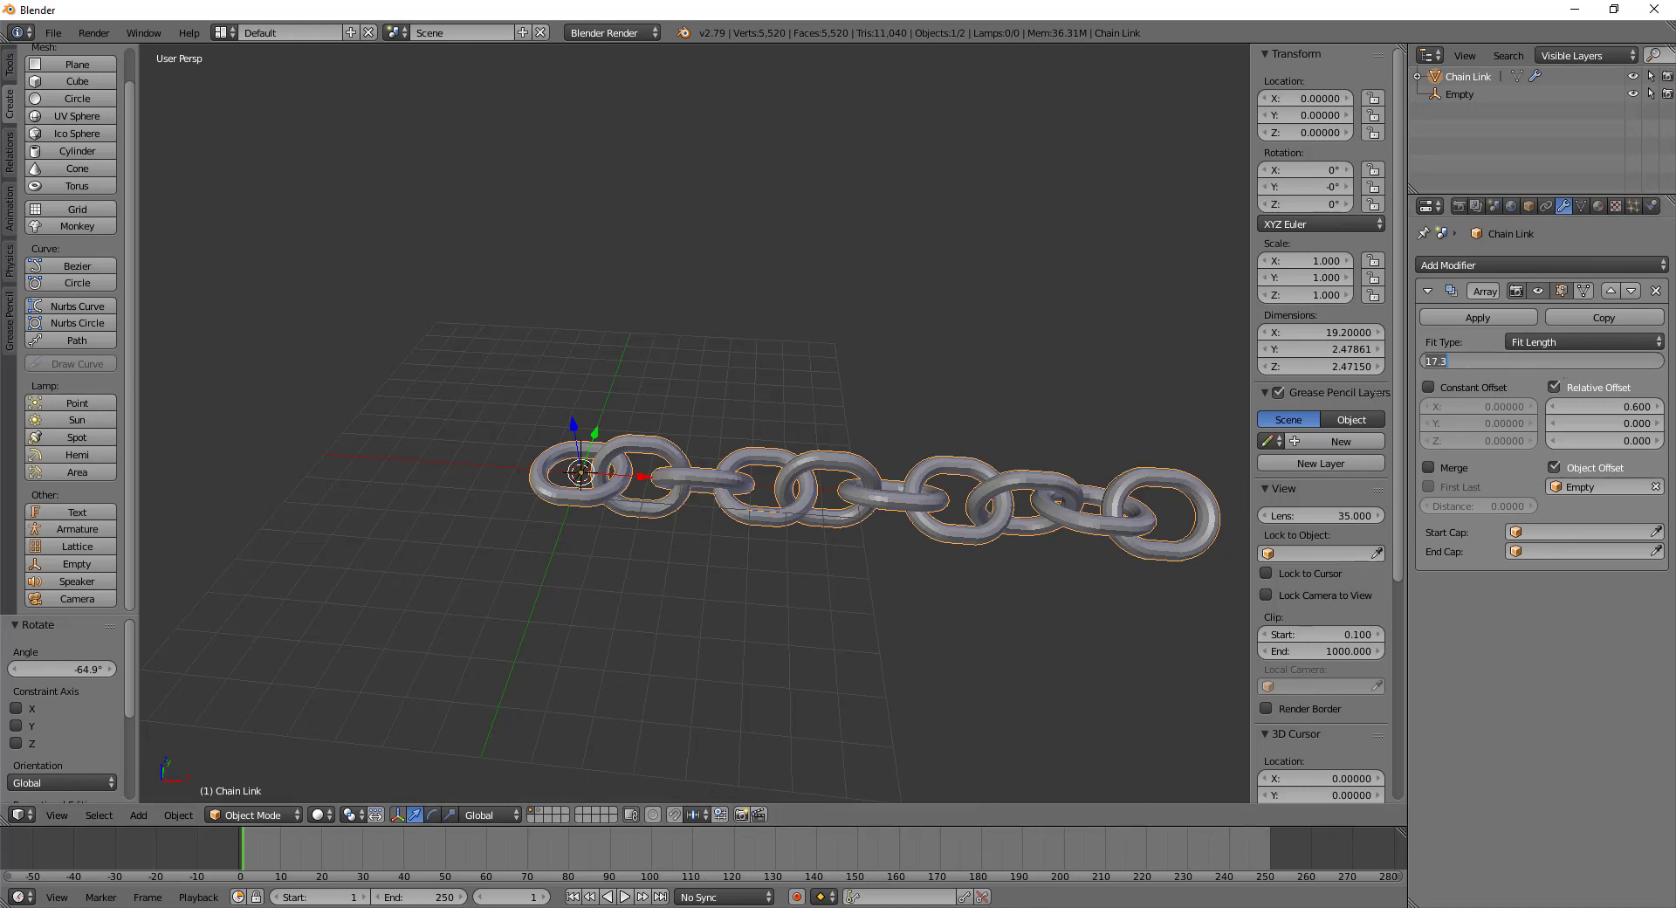
key("Return")
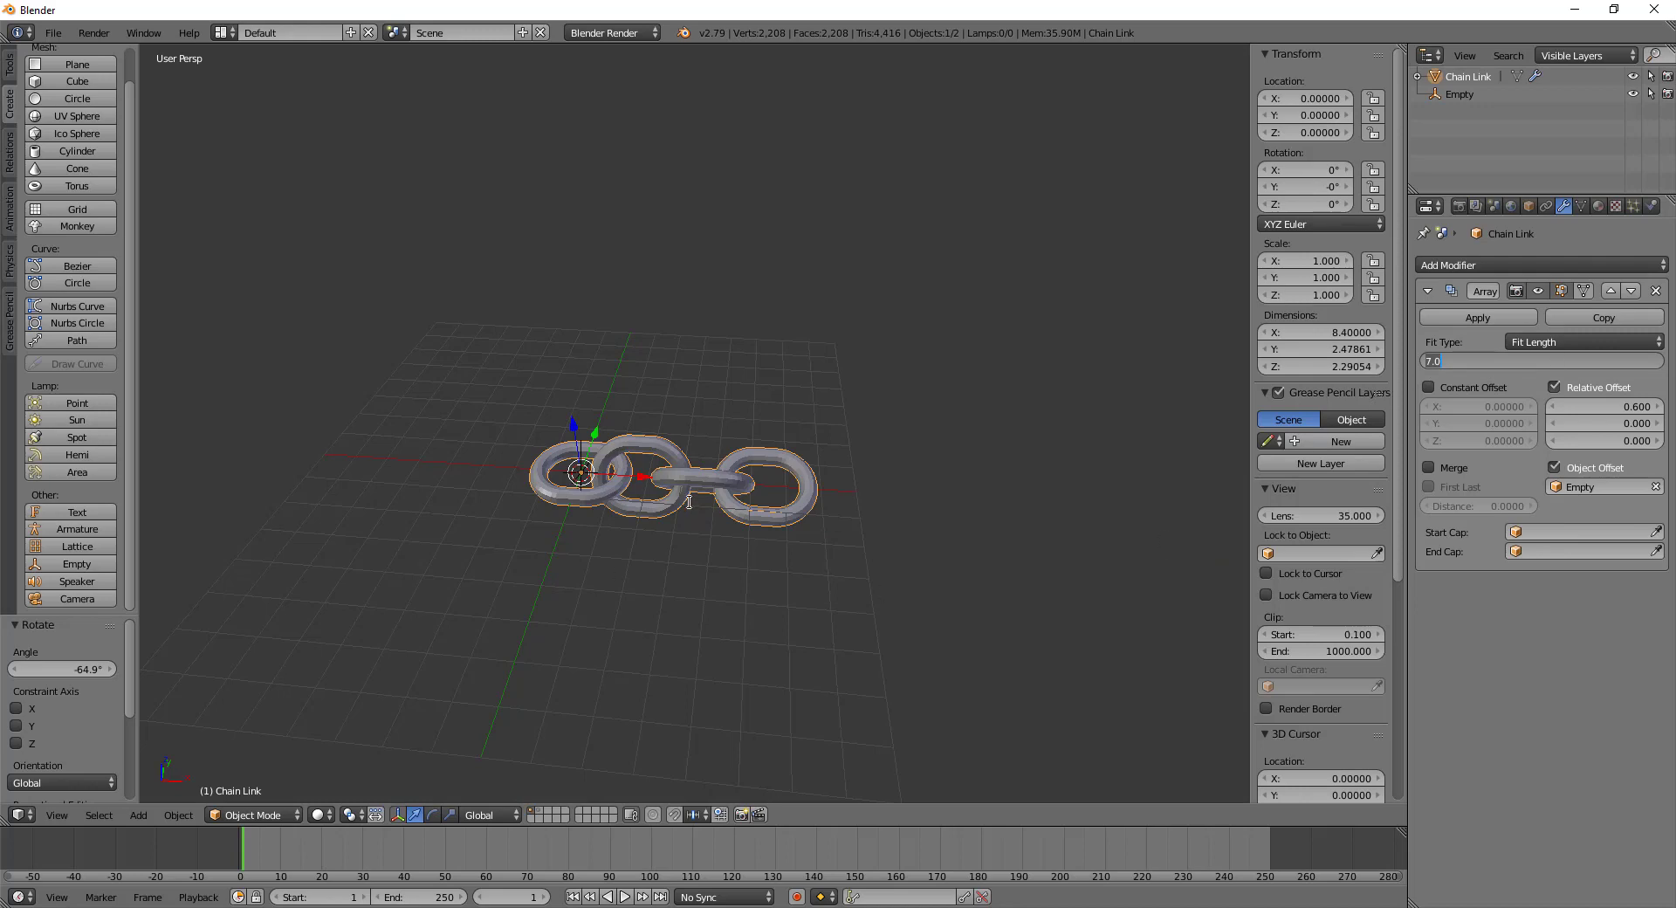
left_click(1564, 416)
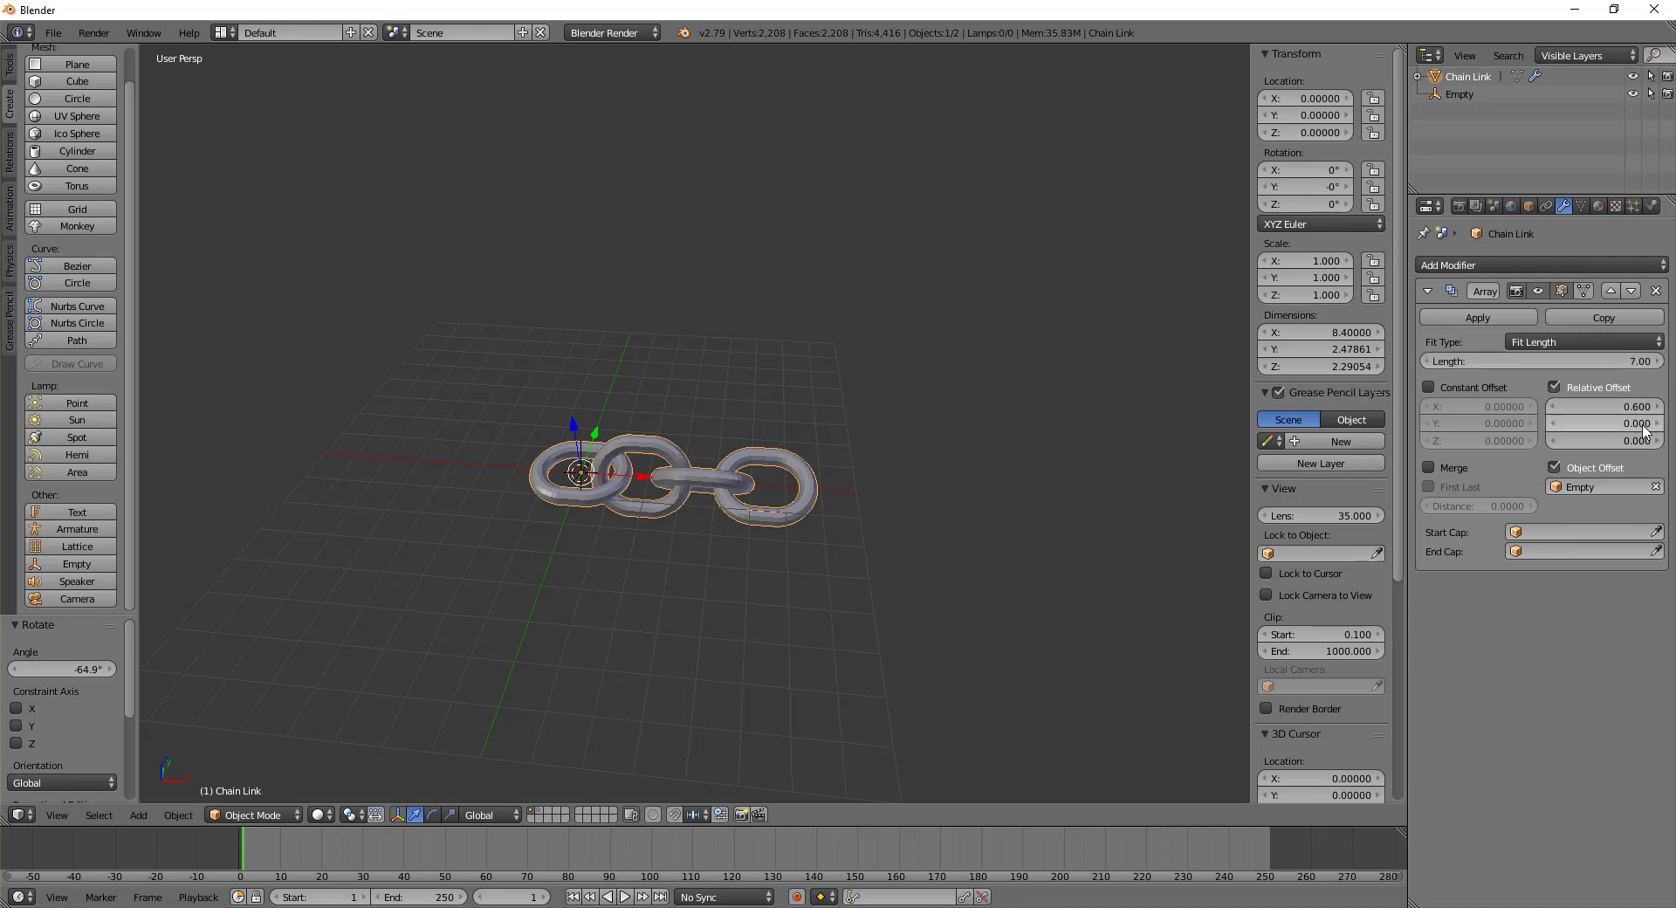
Set the Array's relative X offset to -0.7, then step it up through -0.1 to 0.1
type("-0.7")
key("Return")
left_click_drag(1597, 407, 1623, 407)
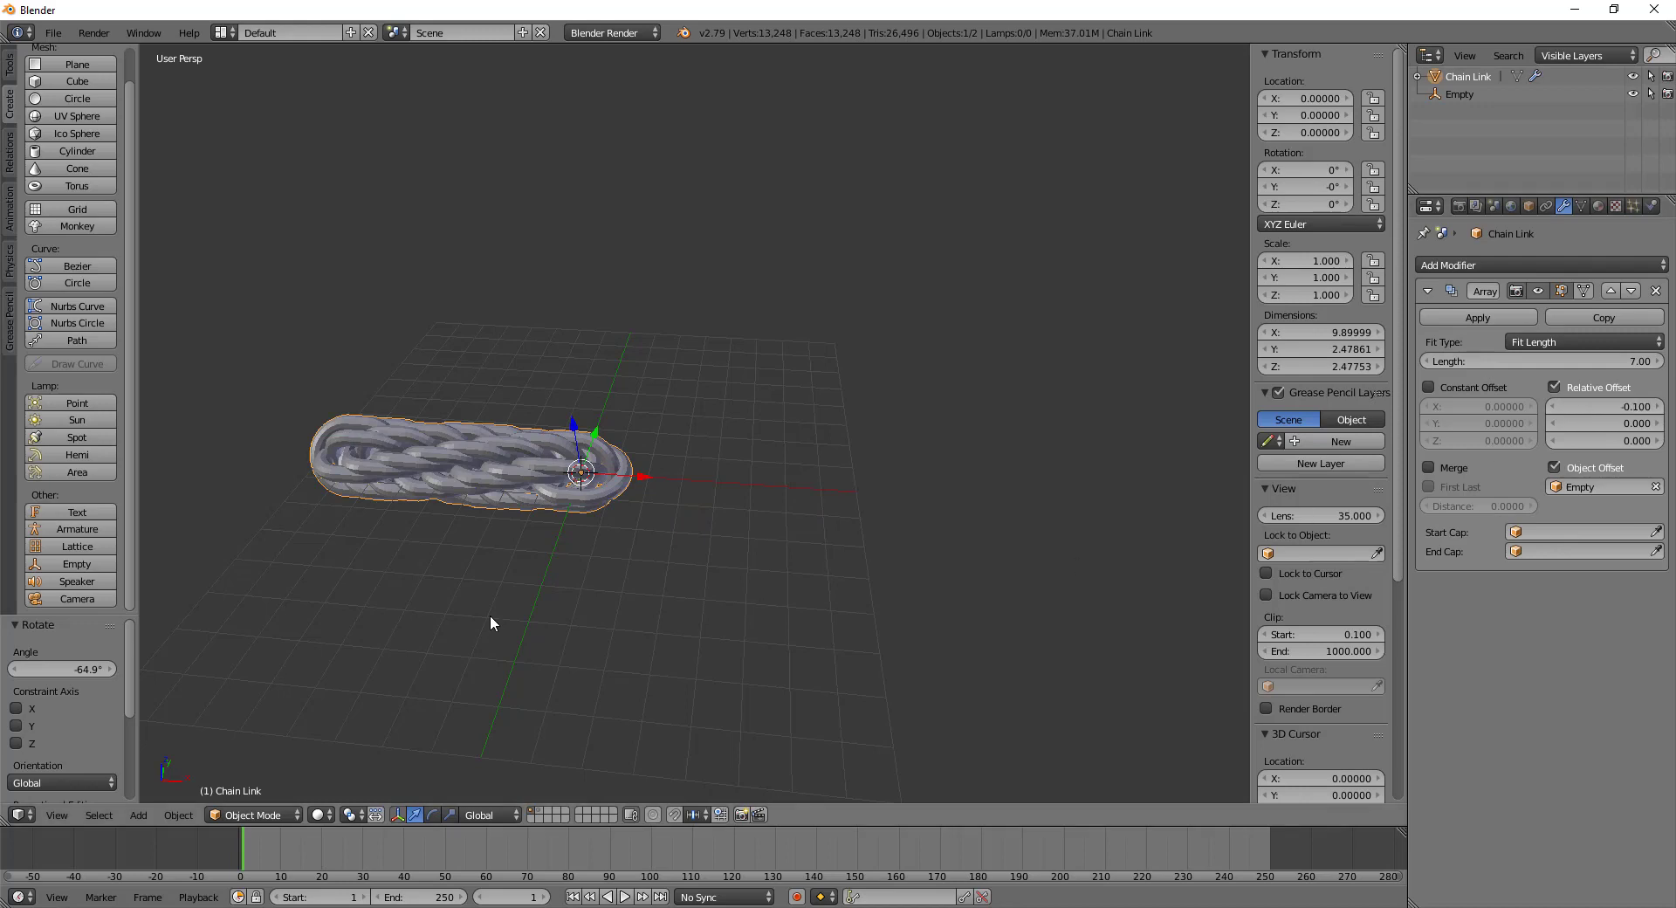
middle_click_drag(490, 614, 559, 485)
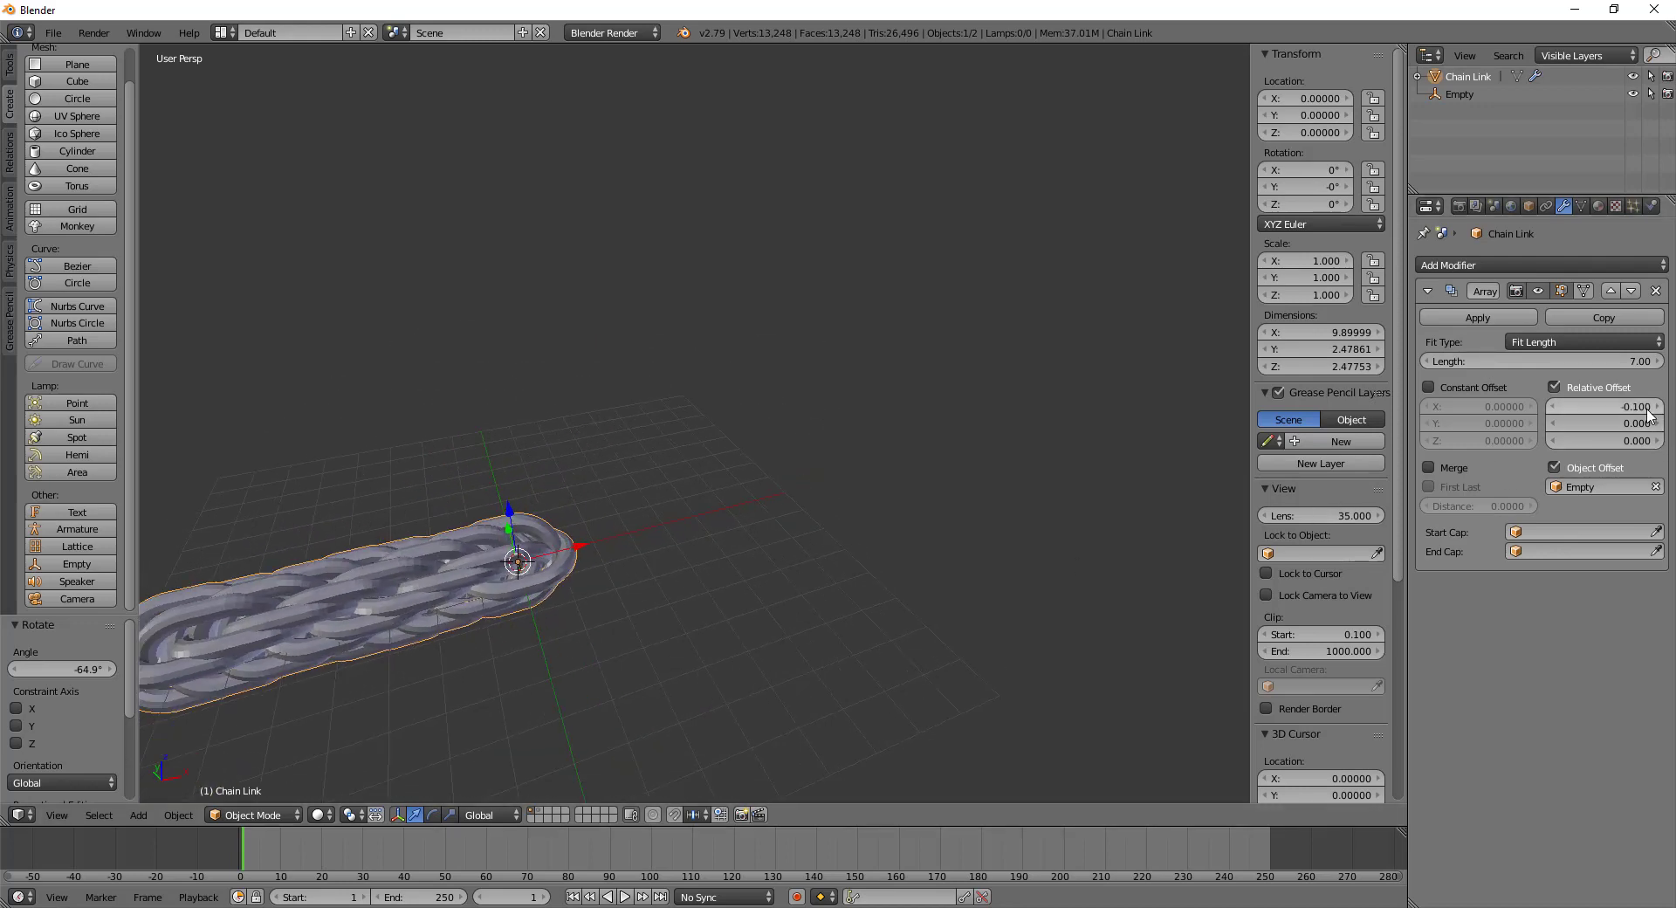
left_click(1658, 407)
left_click(1657, 407)
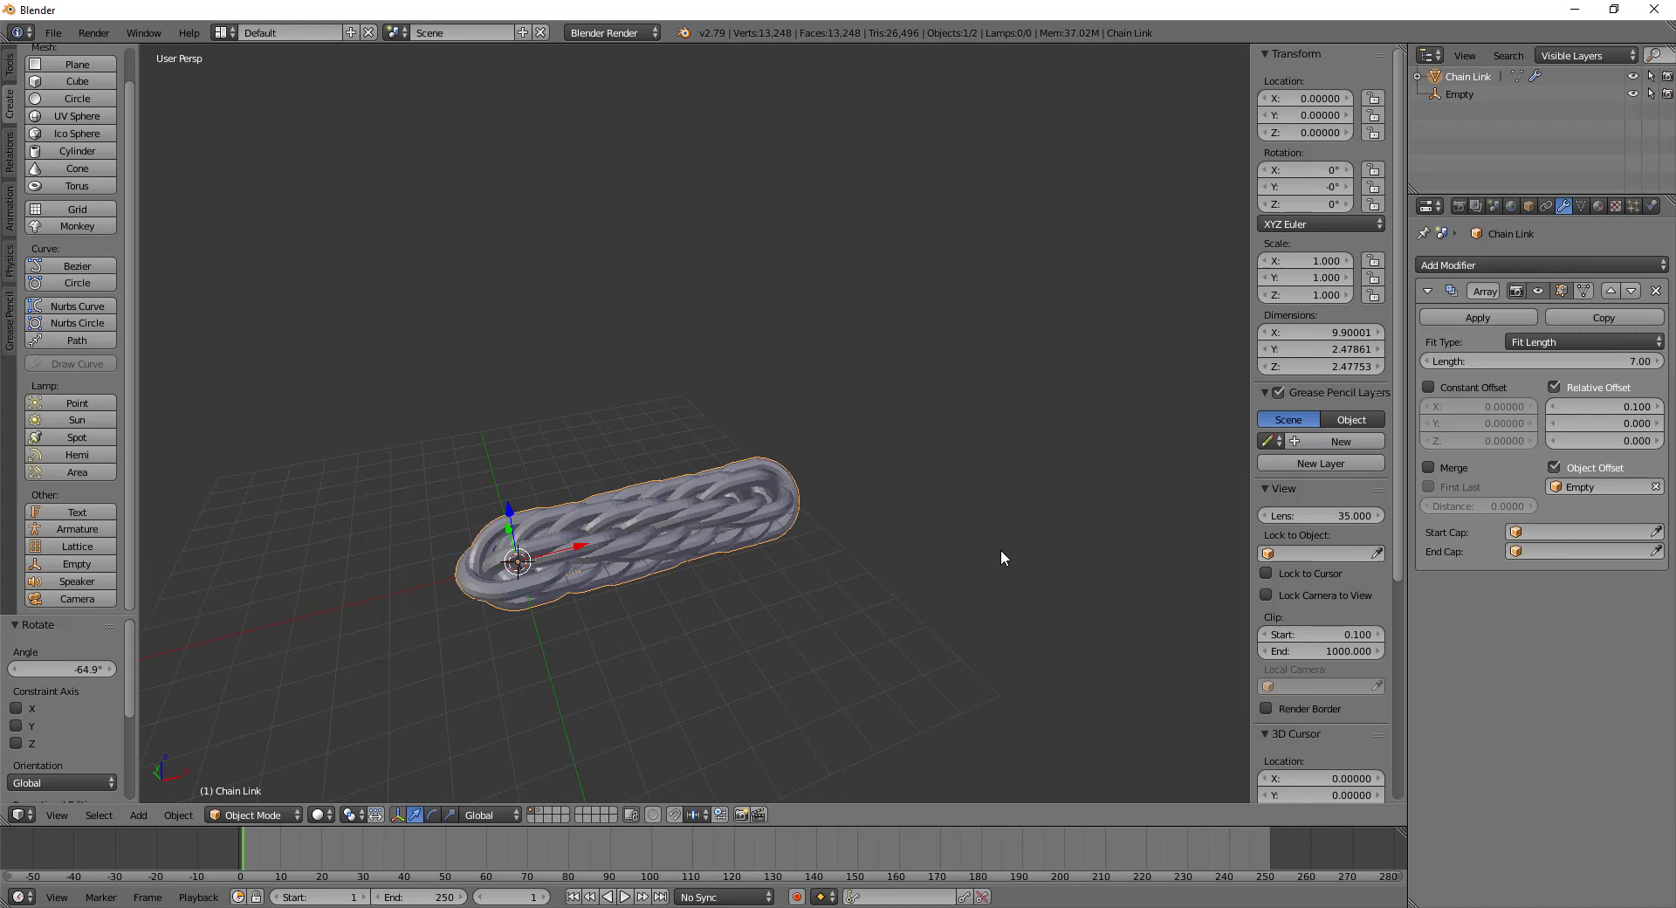
middle_click_drag(1000, 550, 1089, 547)
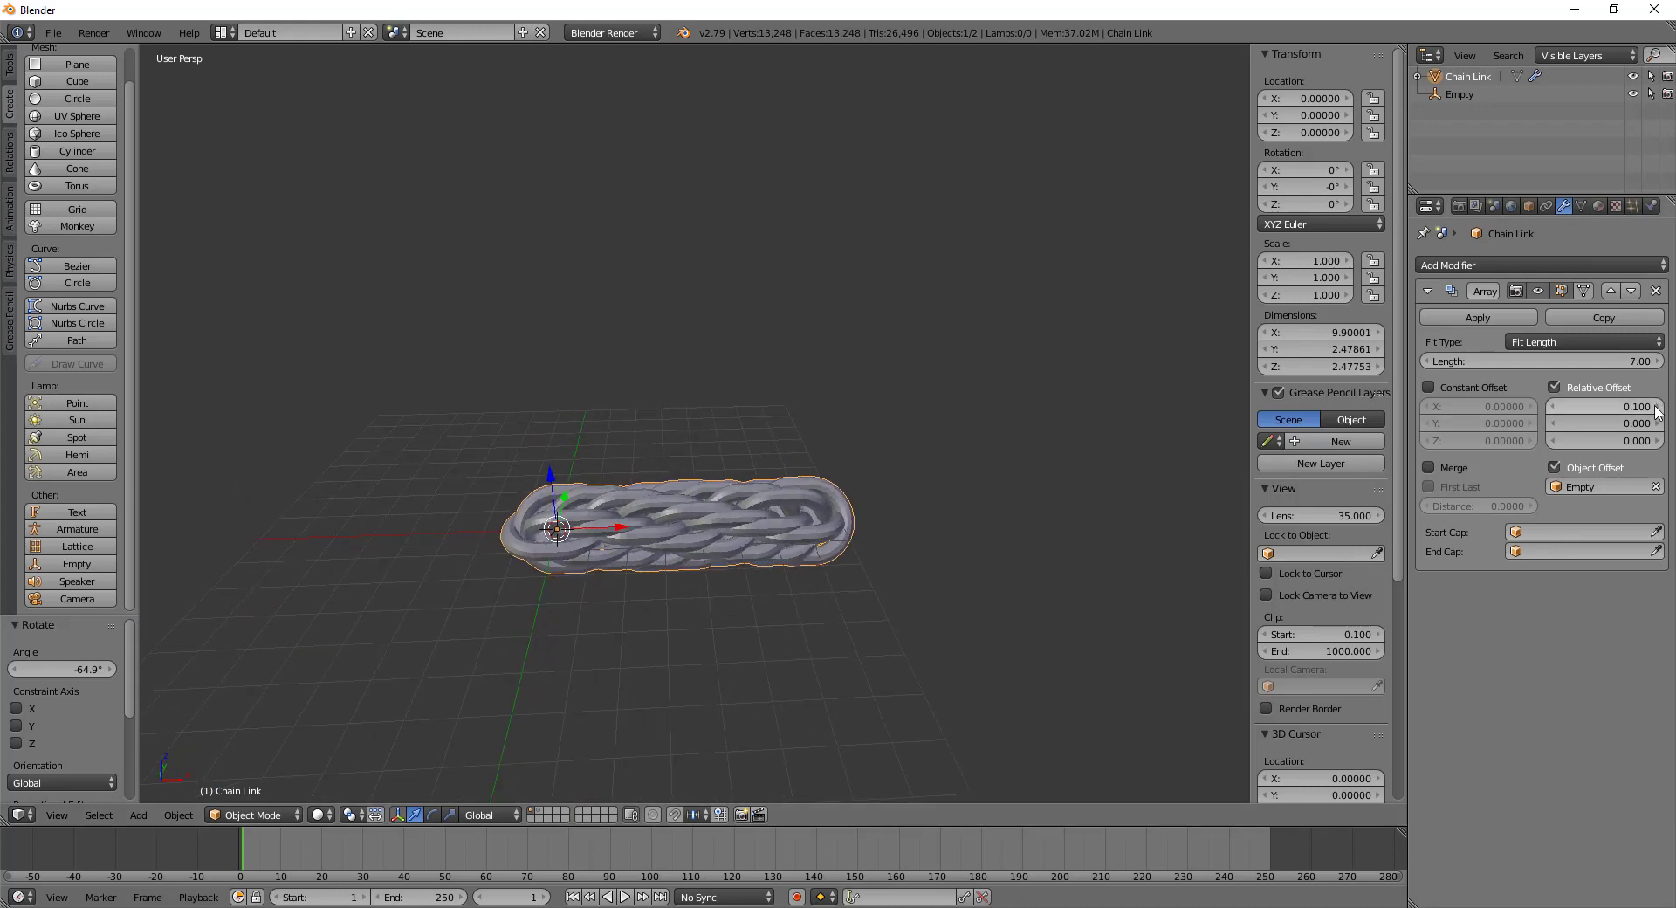
Raise the relative X offset through 0.3 and 0.4 to 0.5 for an open chain
left_click(1656, 408)
left_click(1656, 408)
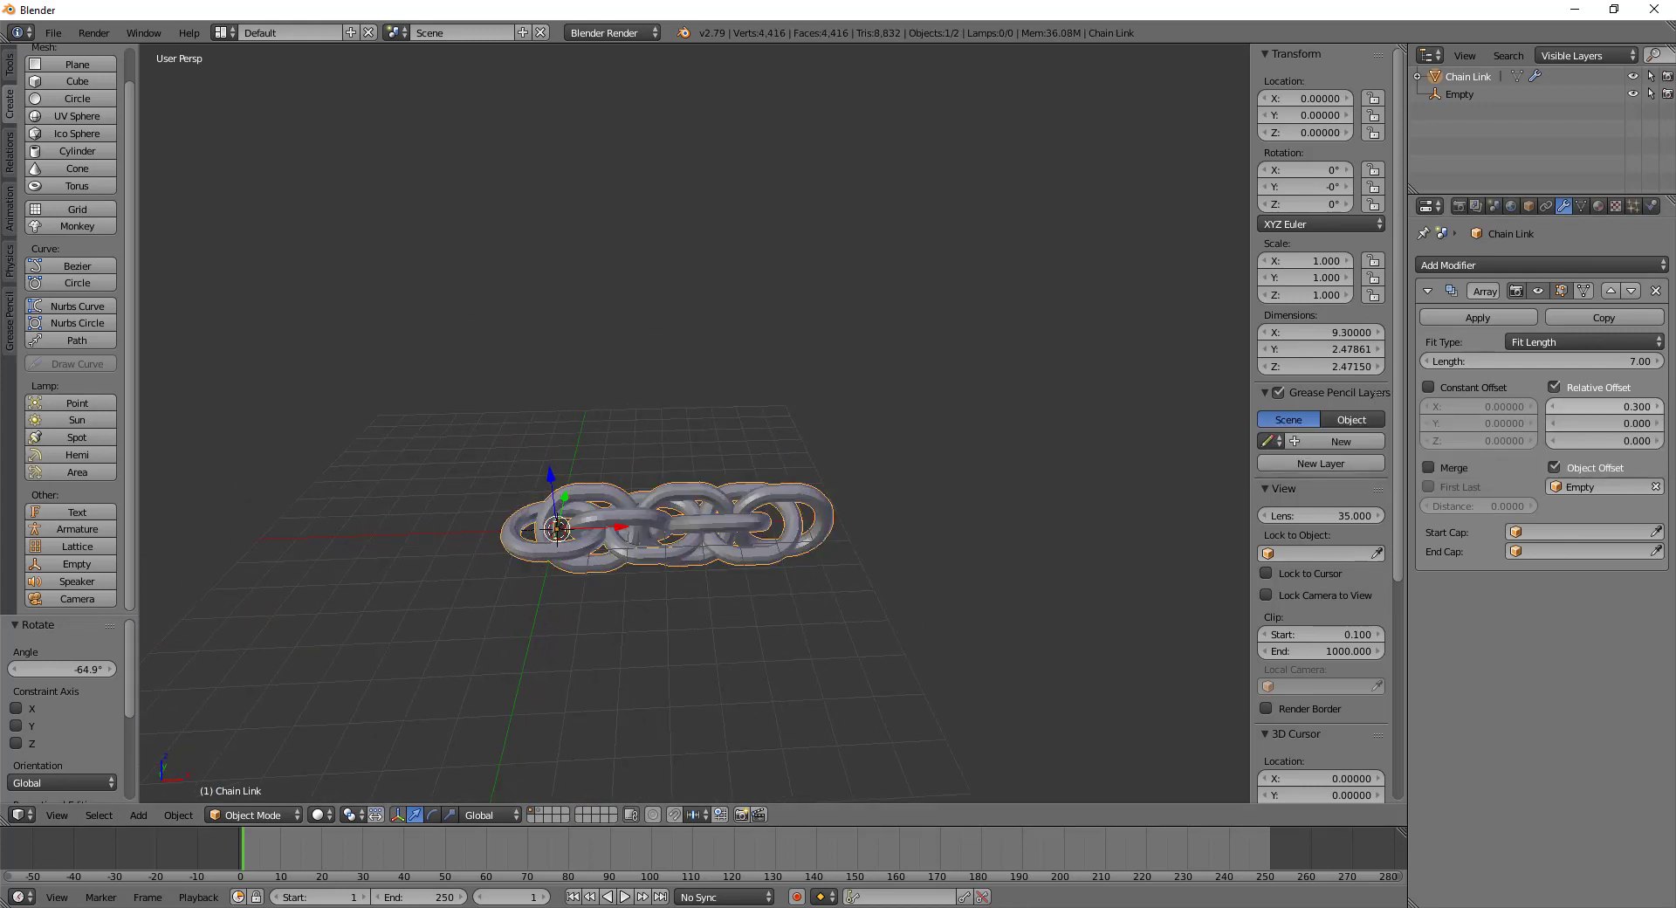
left_click(1657, 409)
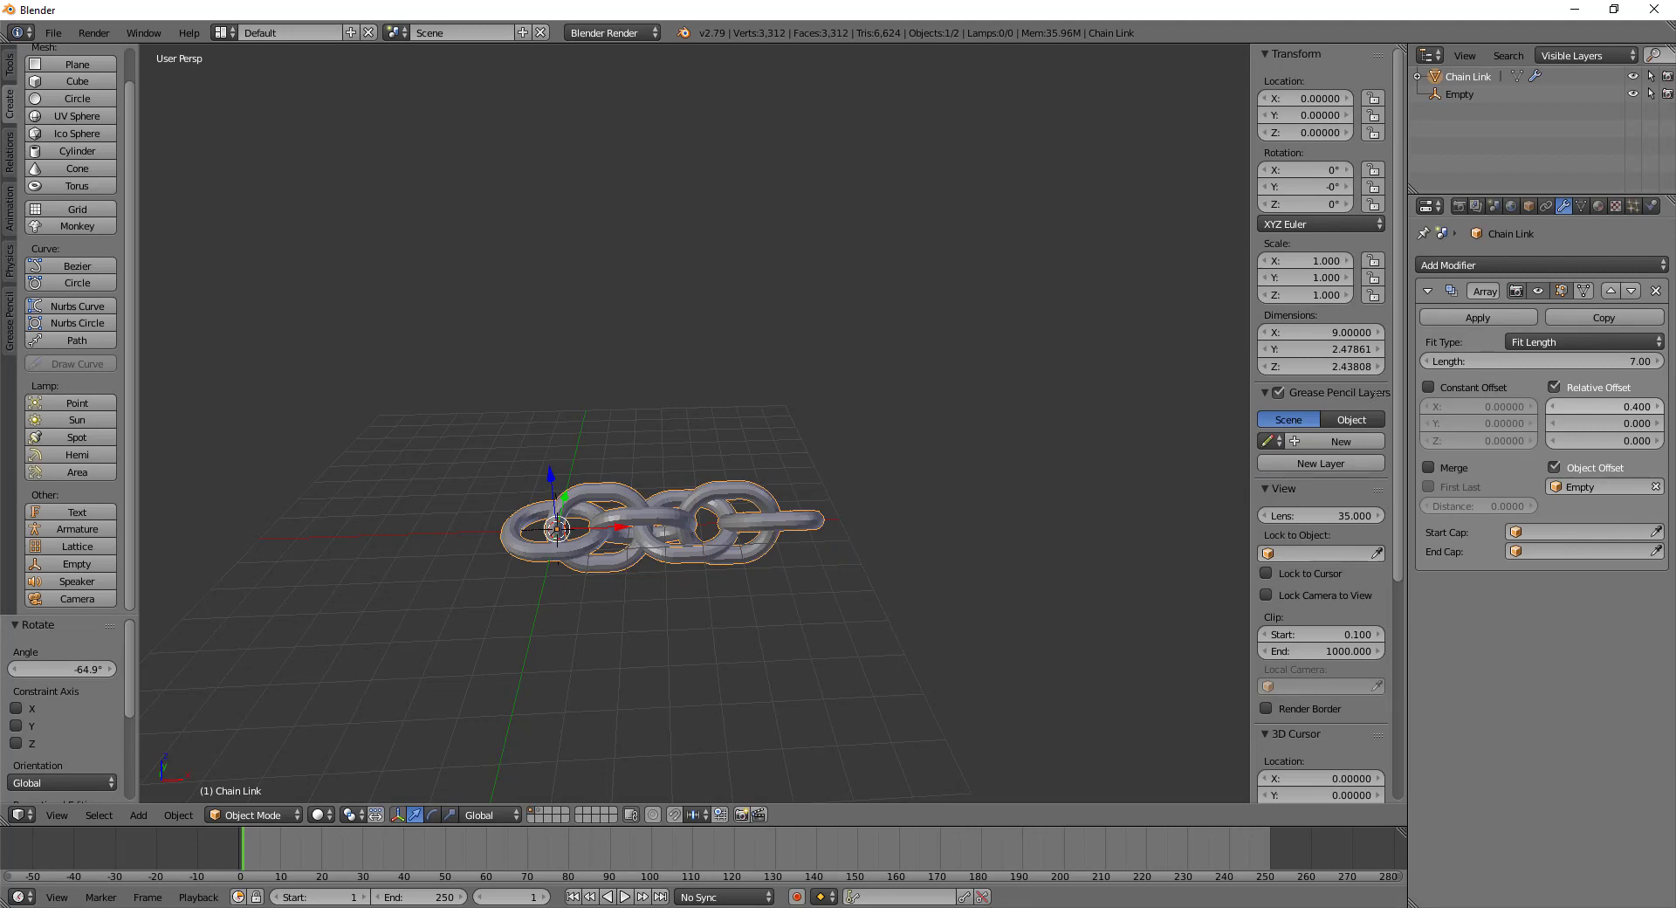
left_click(1657, 408)
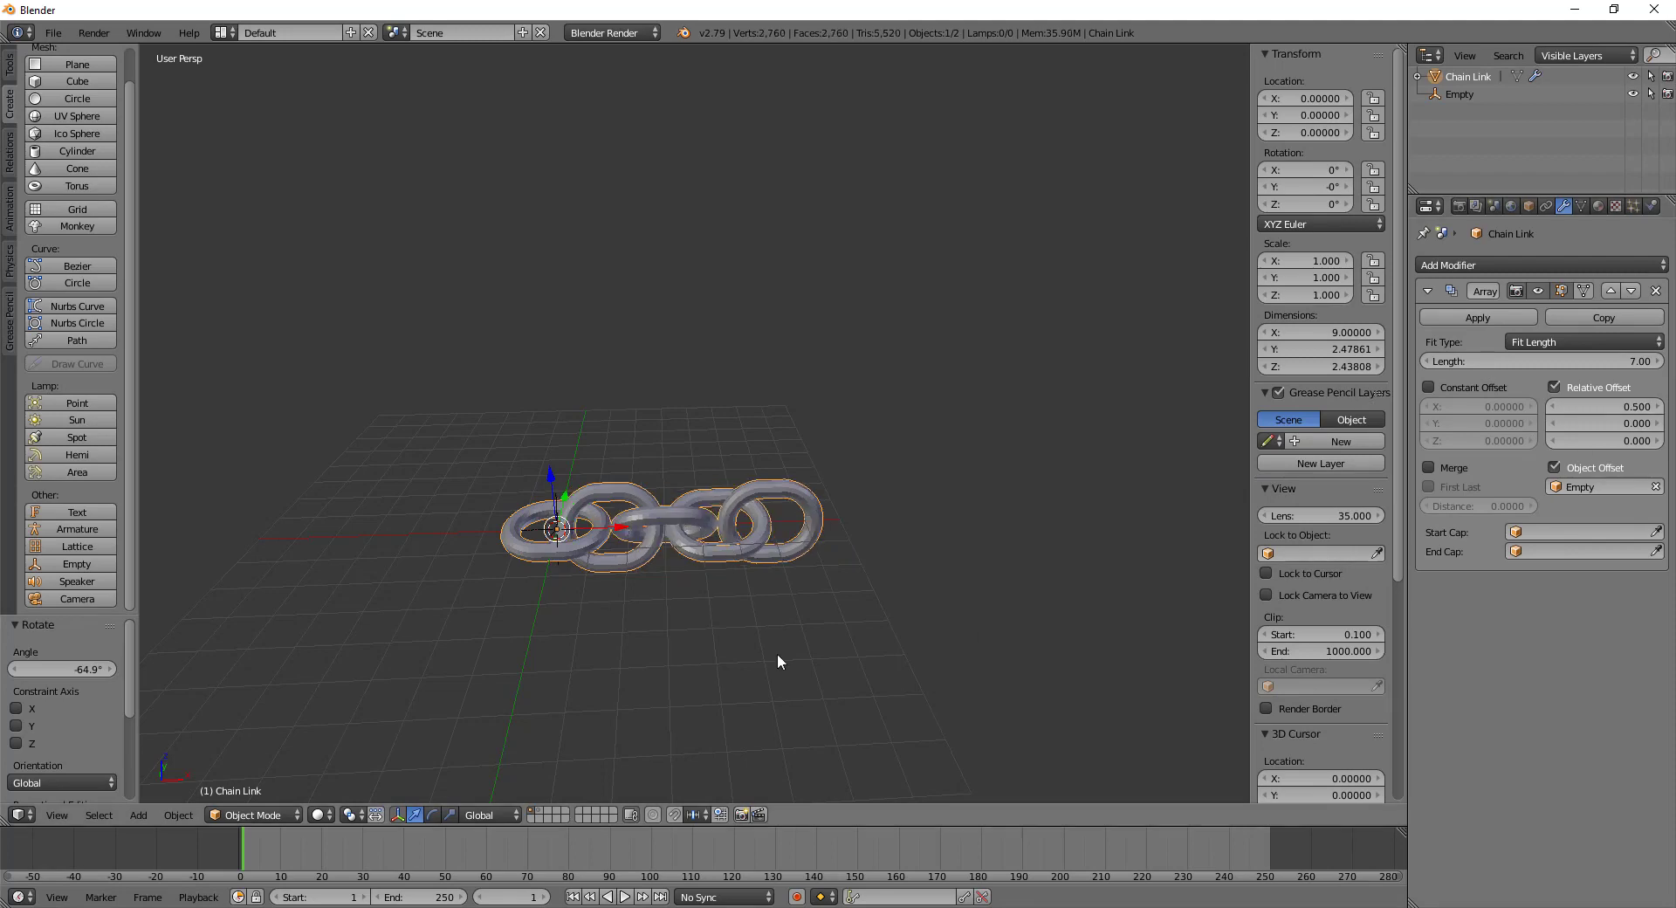
middle_click_drag(778, 666, 695, 547)
middle_click_drag(799, 441, 858, 616)
Switch the Array modifier's Fit Type to Fit Curve
left_click(1552, 344)
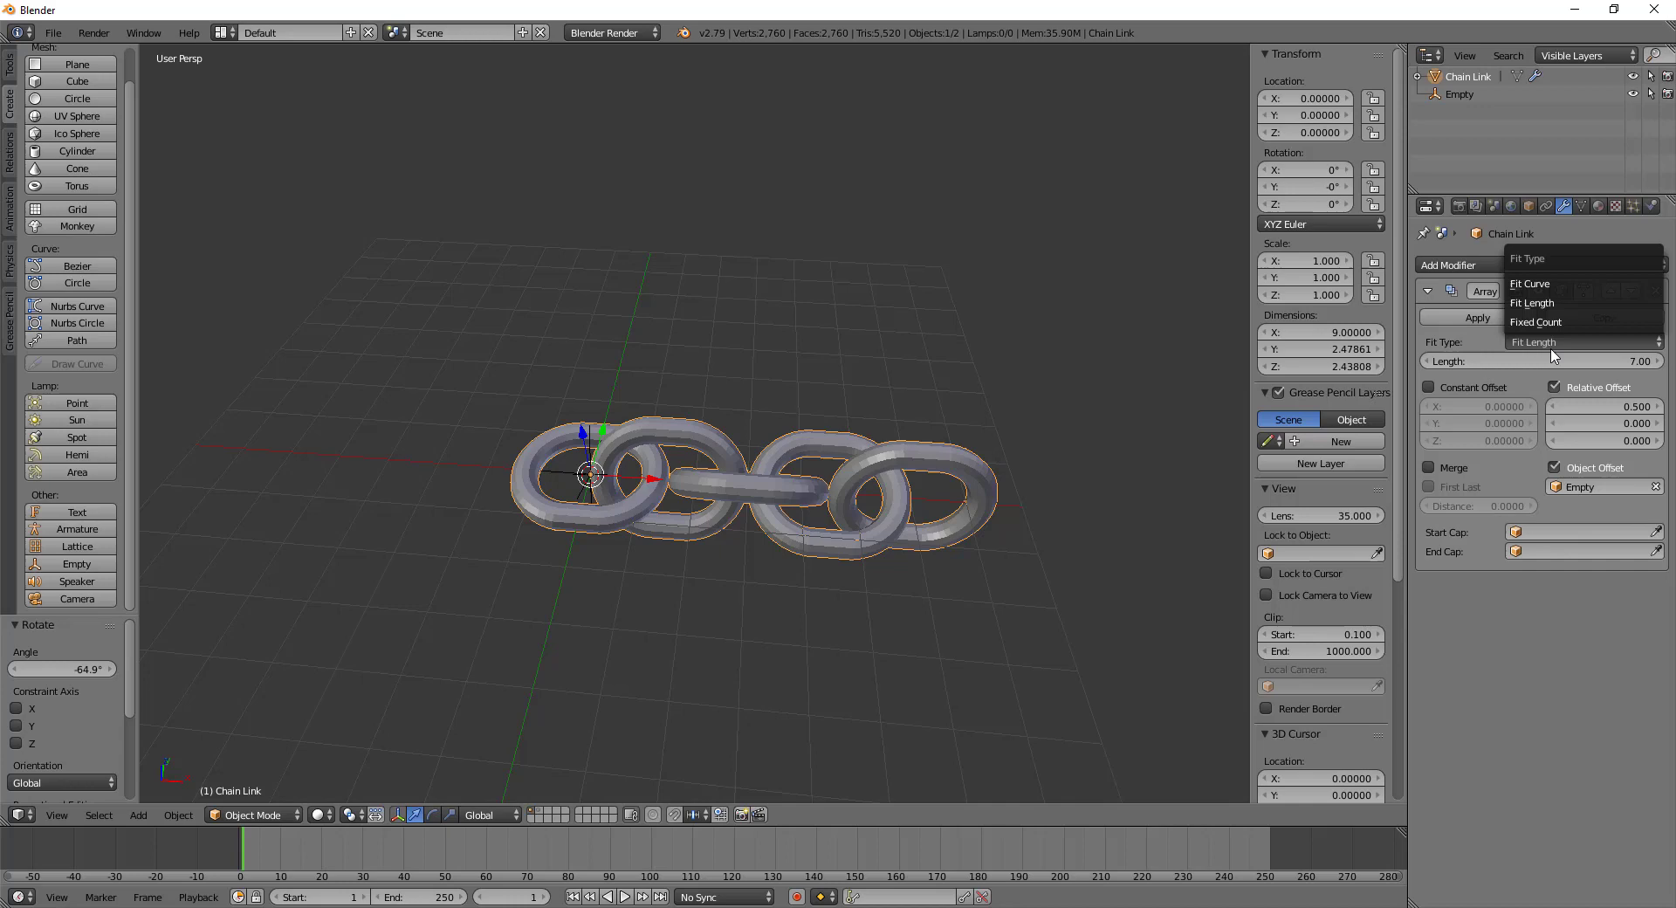
left_click(1563, 284)
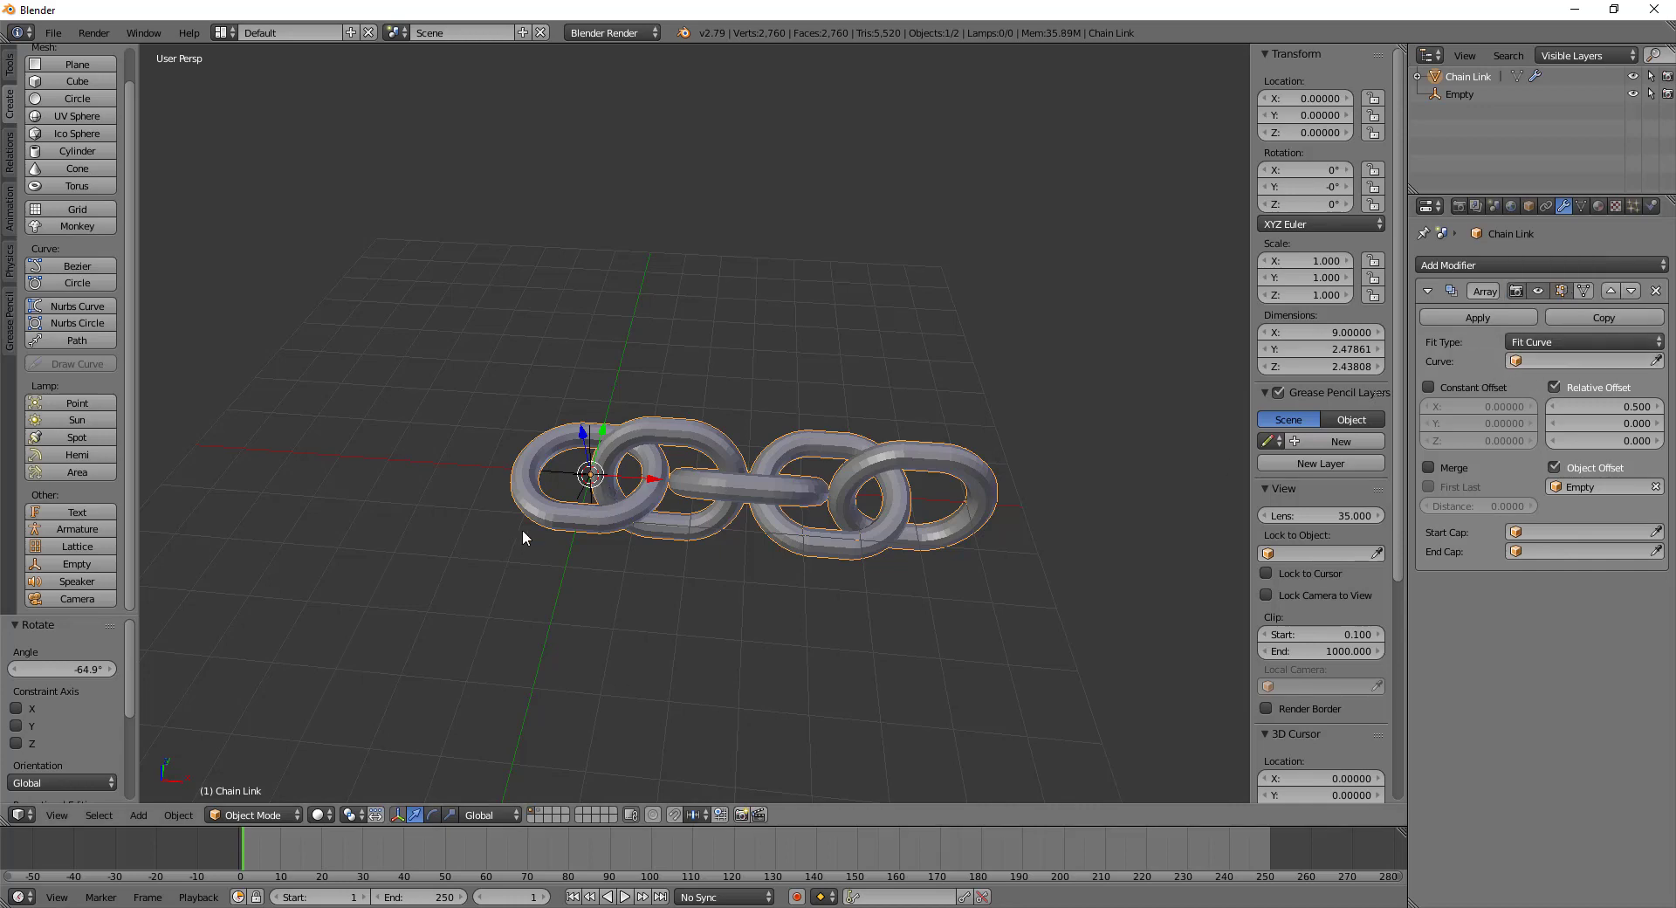
middle_click_drag(572, 516, 689, 564)
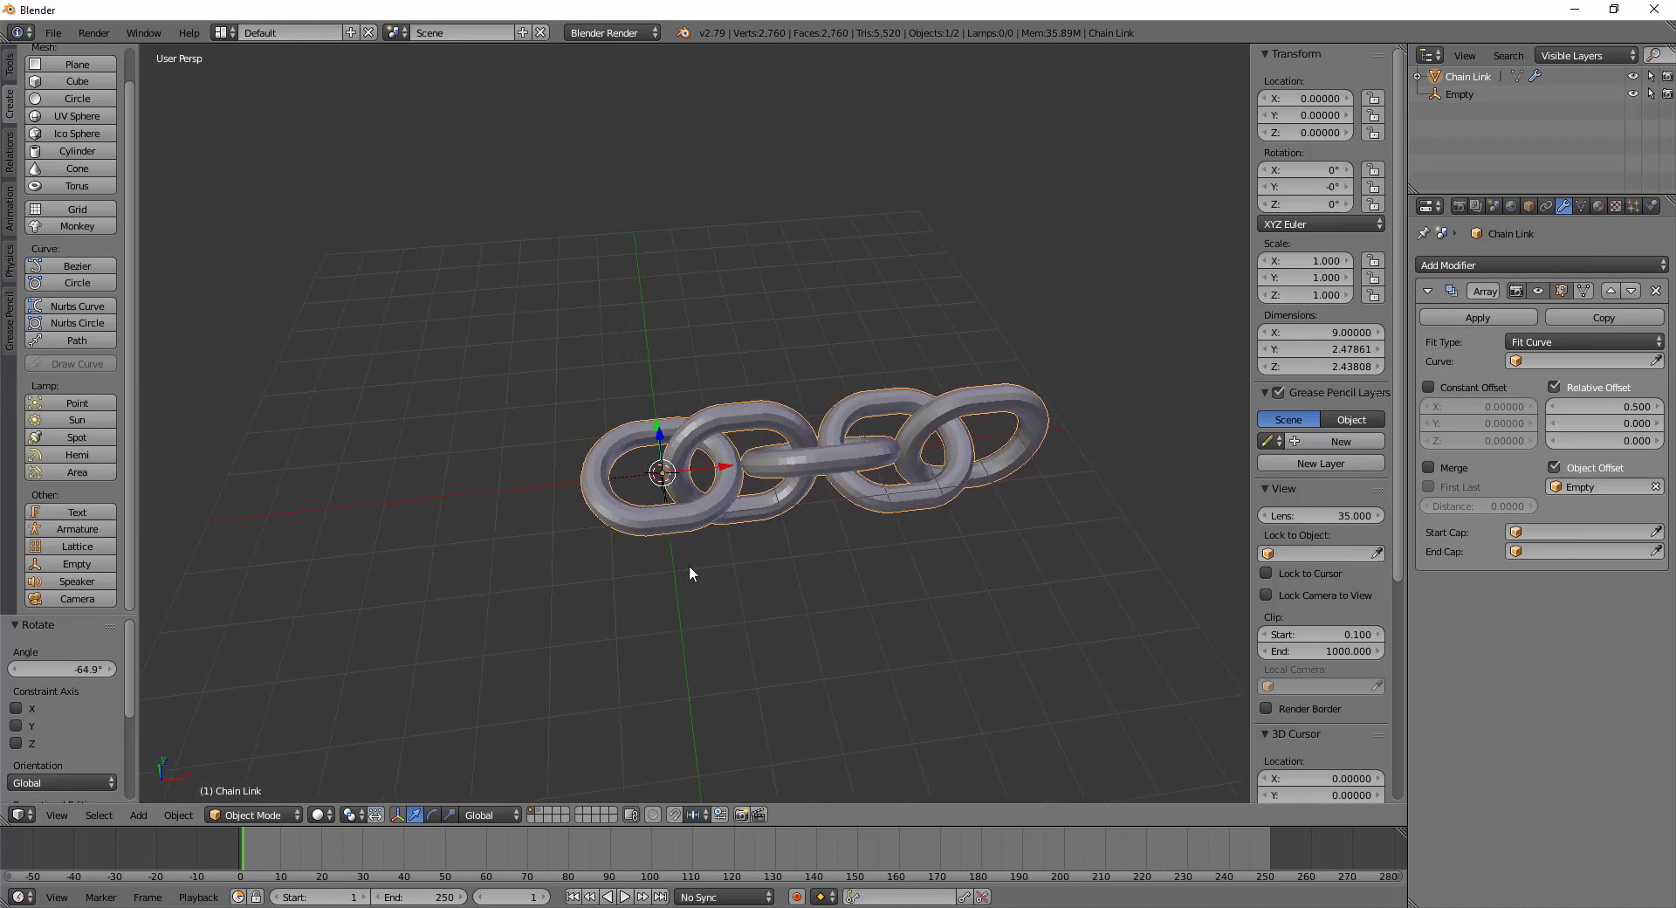
scroll(698, 565, "up", 2)
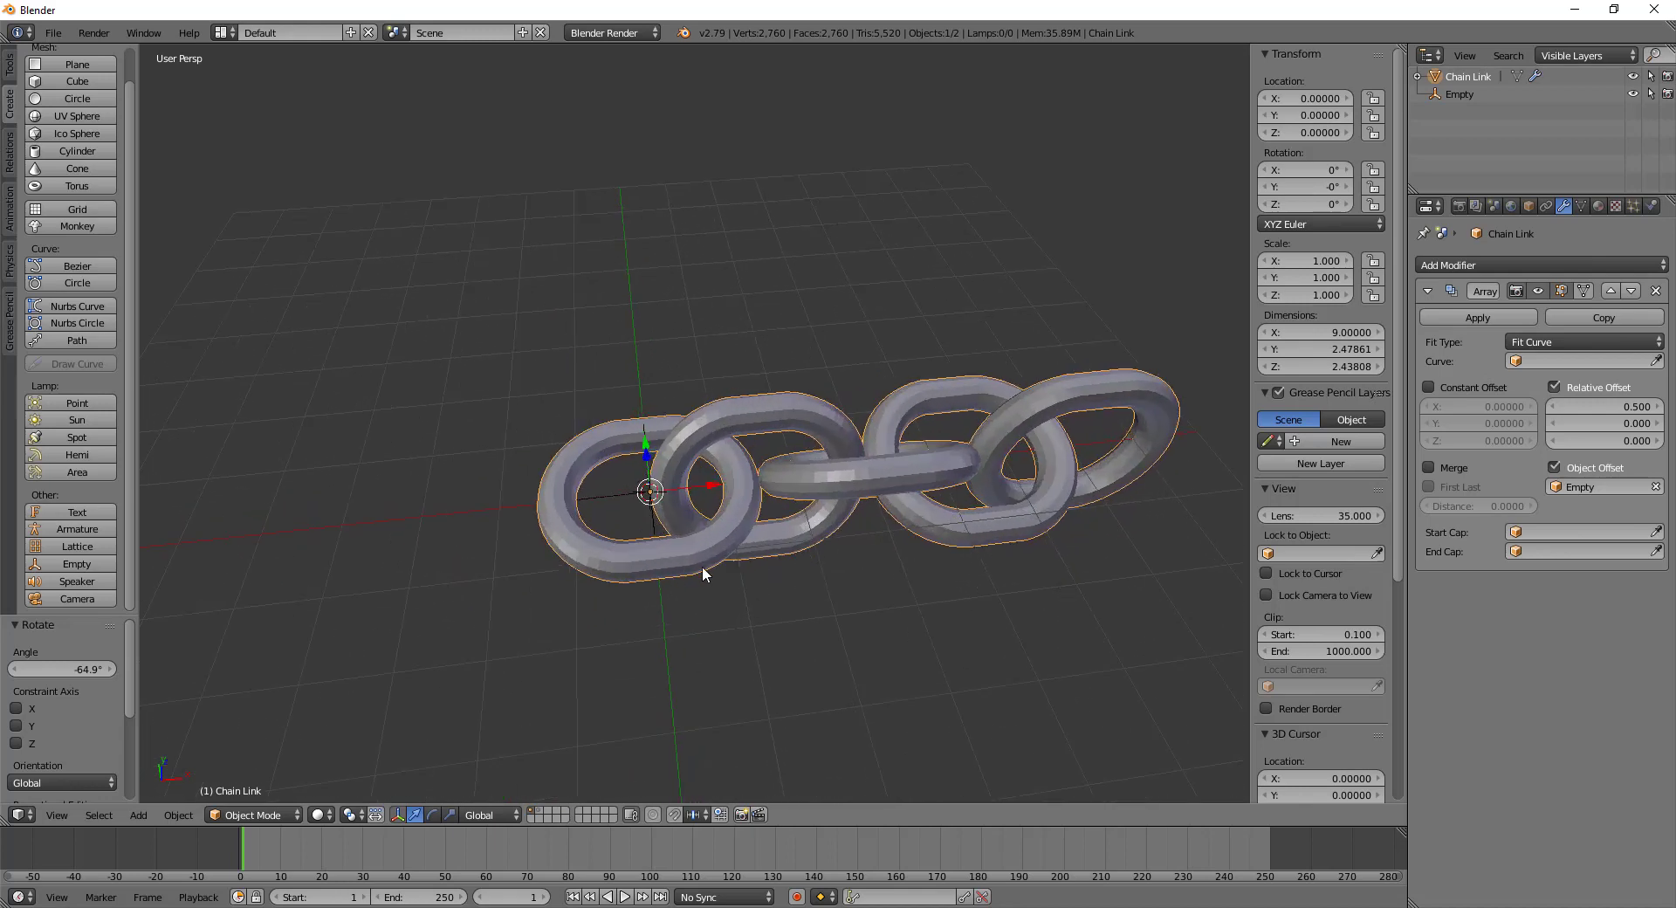
Add a NURBS path at the 3D cursor and reselect the Chain Link
left_click(73, 348)
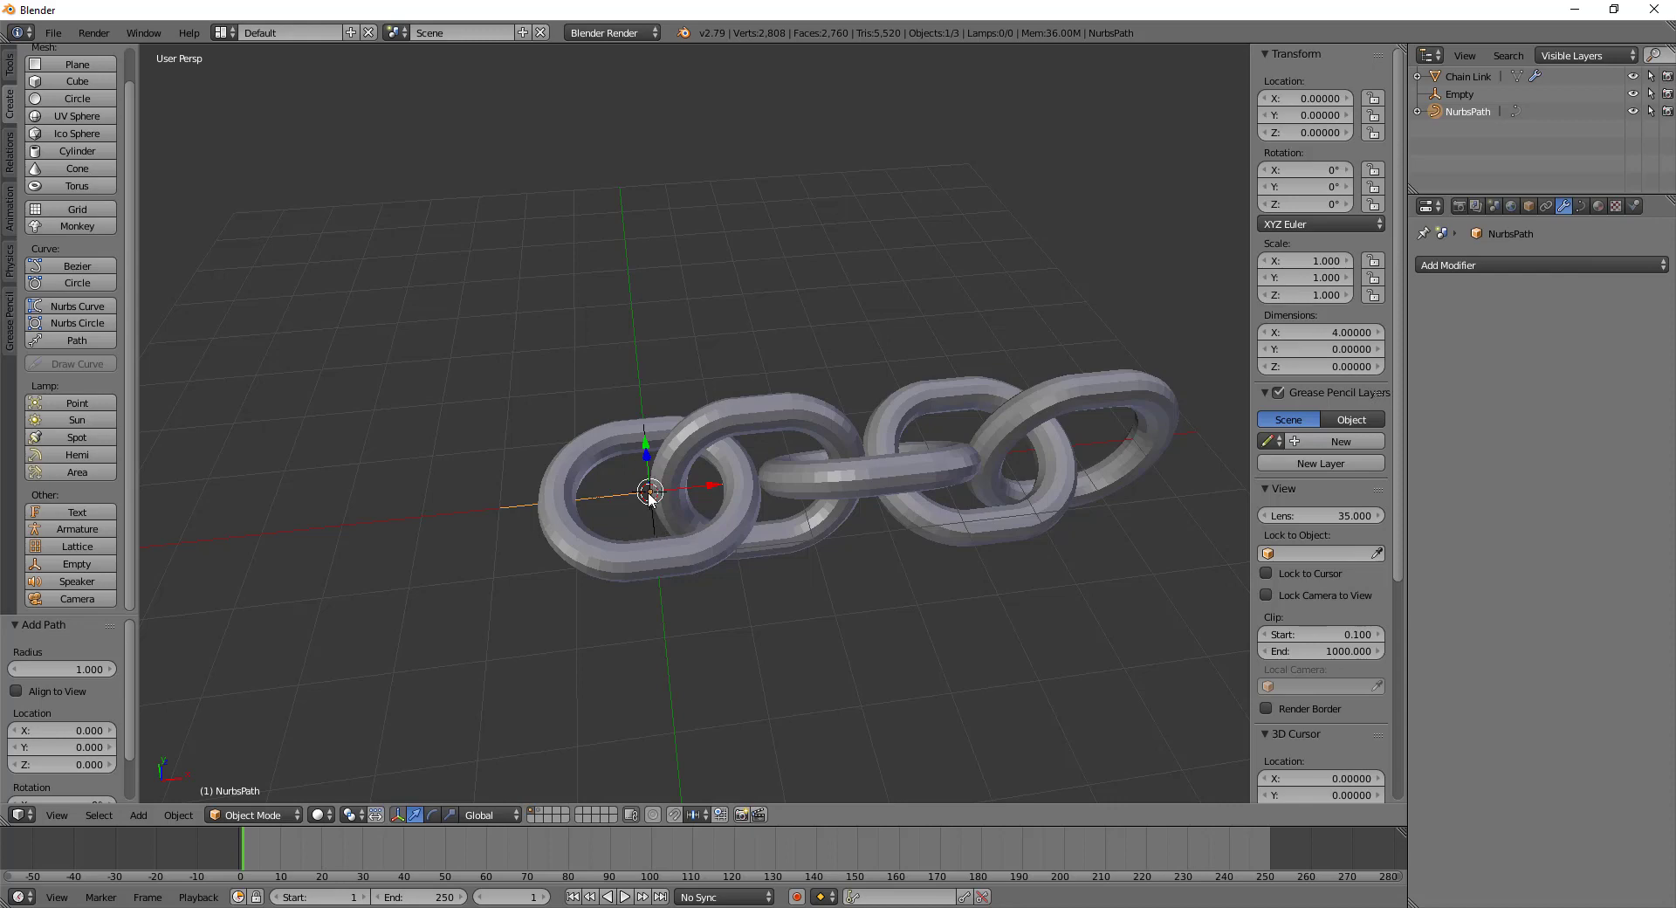
right_click(721, 534)
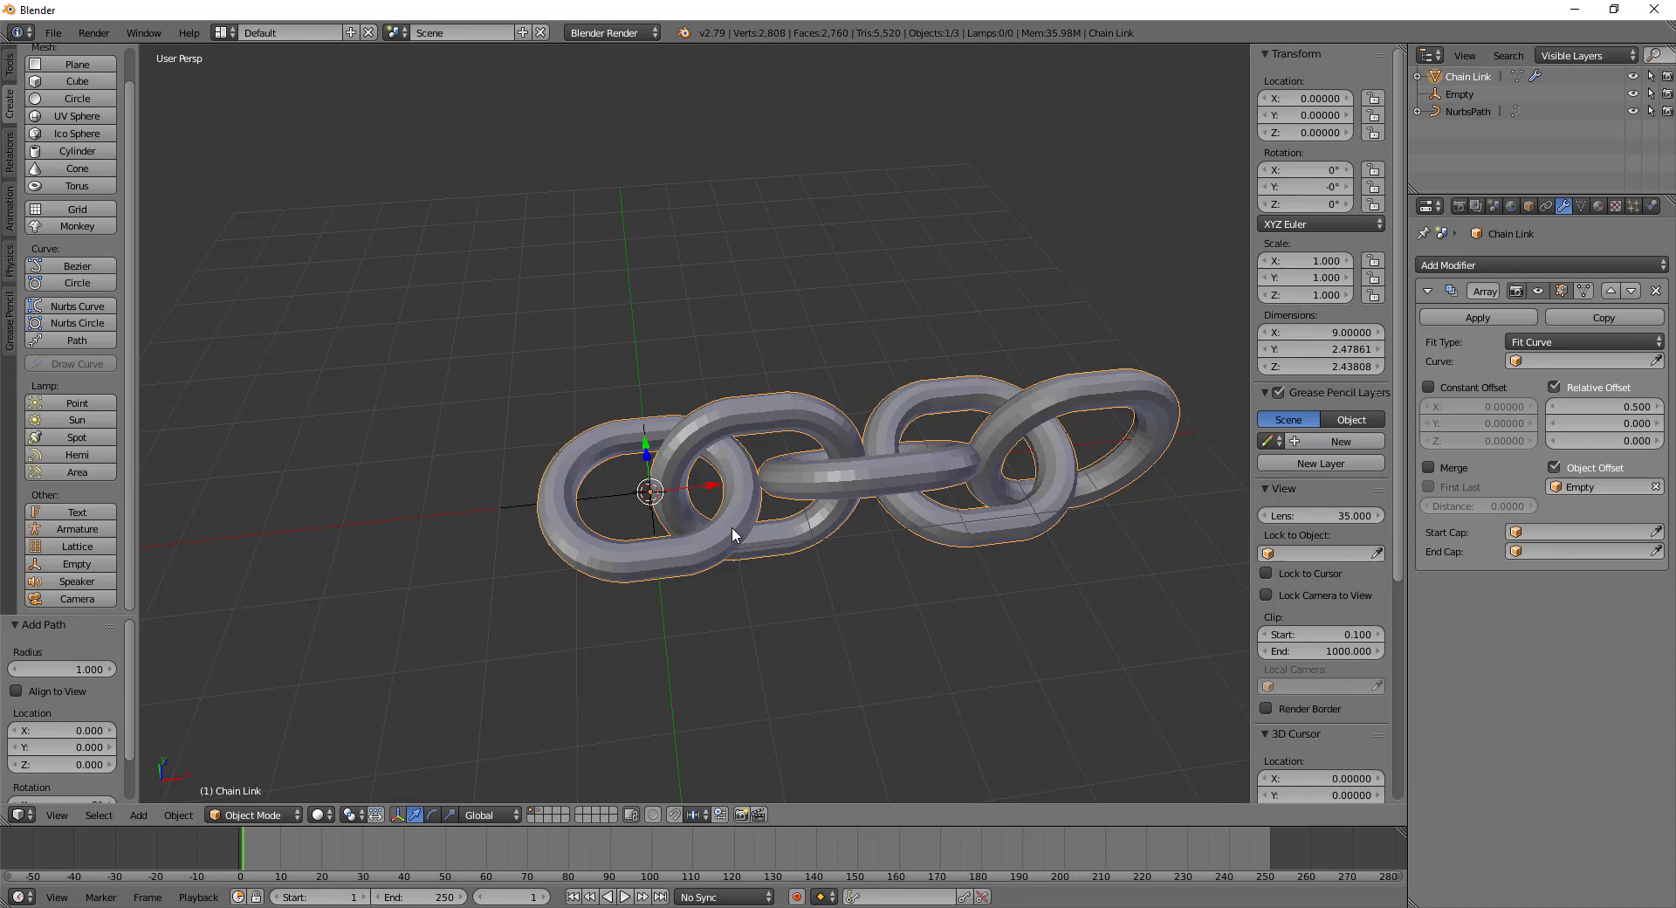
key("s")
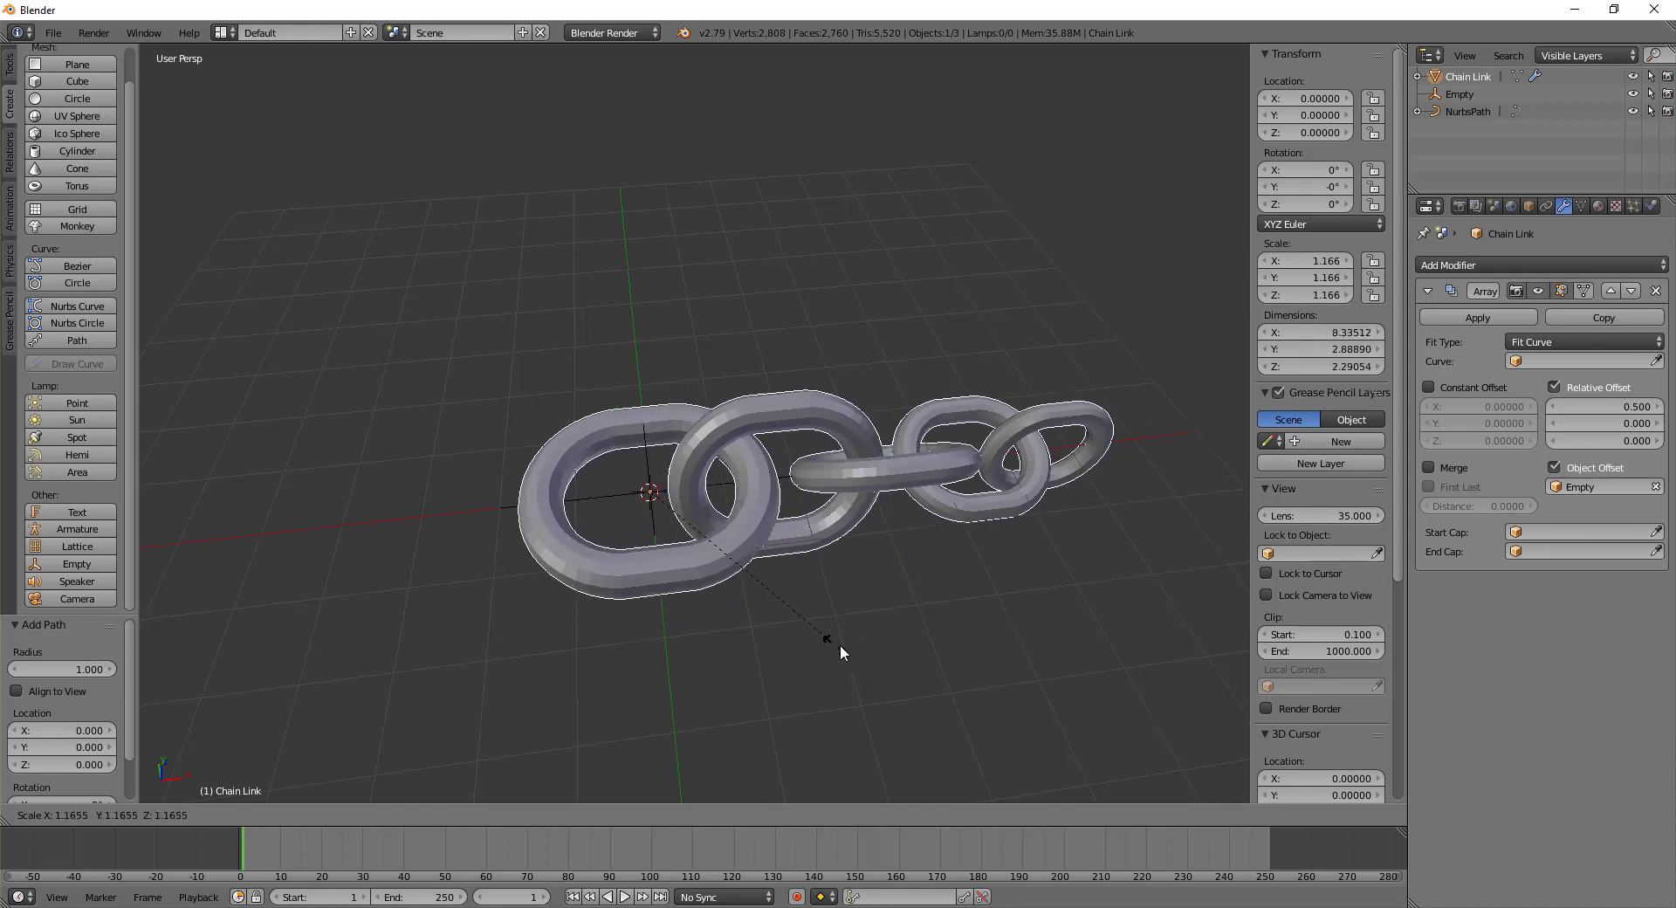
key("Escape")
double_click(1309, 260)
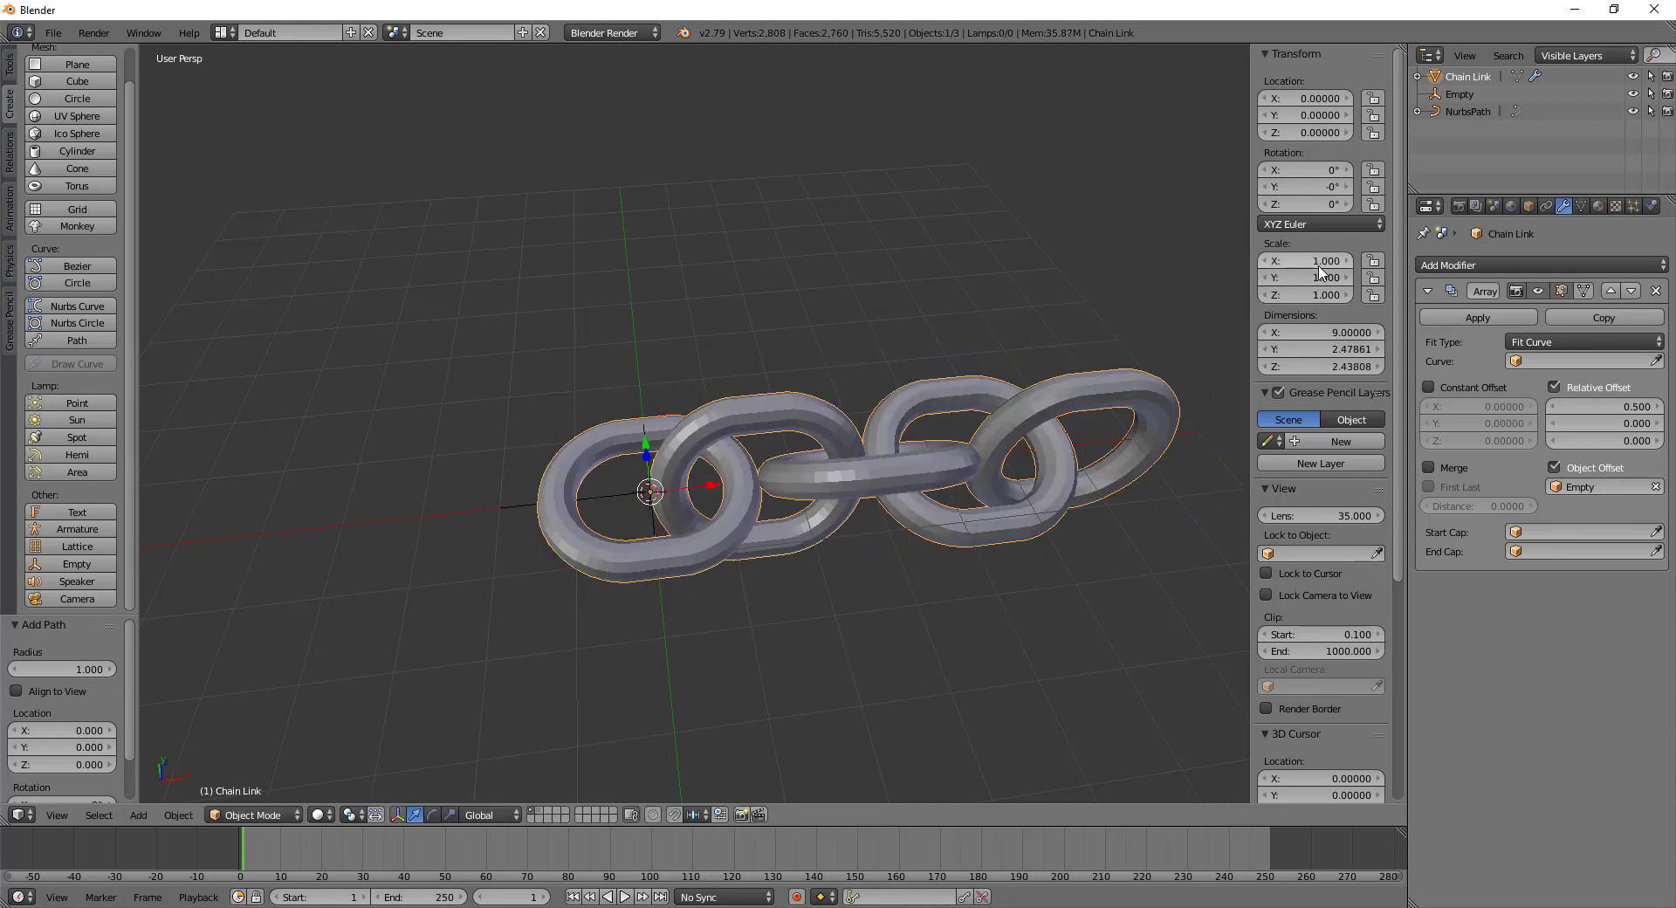
type("1.5")
key("Return")
mouse_move(1309, 260)
left_mouse_down()
mouse_move(1362, 260)
mouse_move(1292, 260)
left_mouse_up()
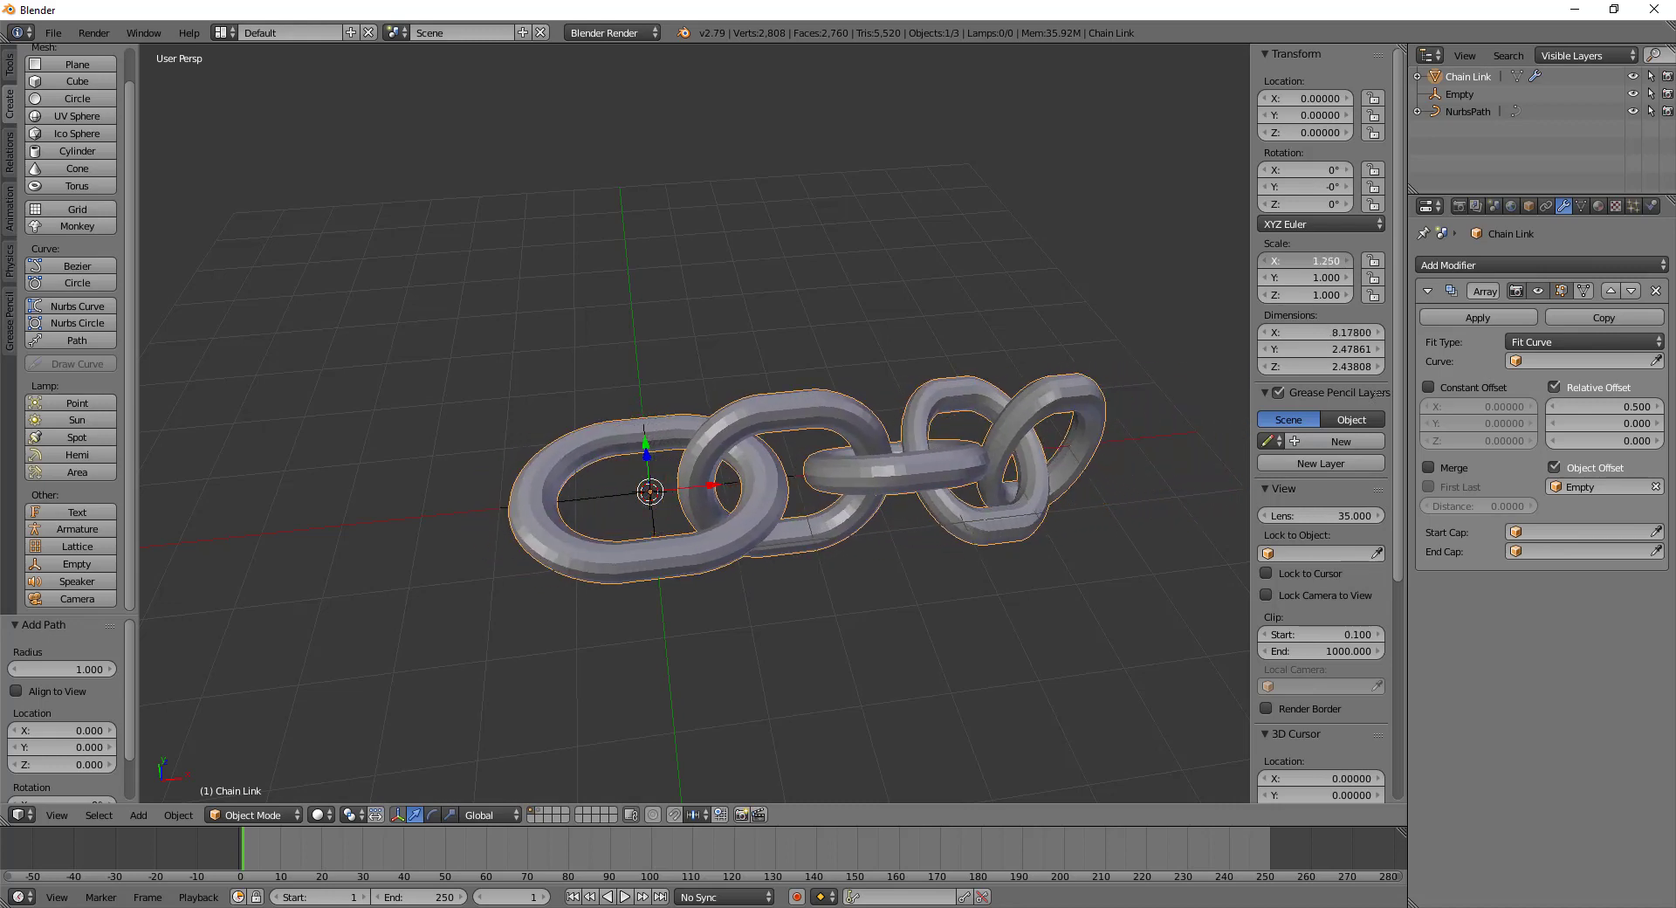
left_click(1323, 262)
type("1")
key("Return")
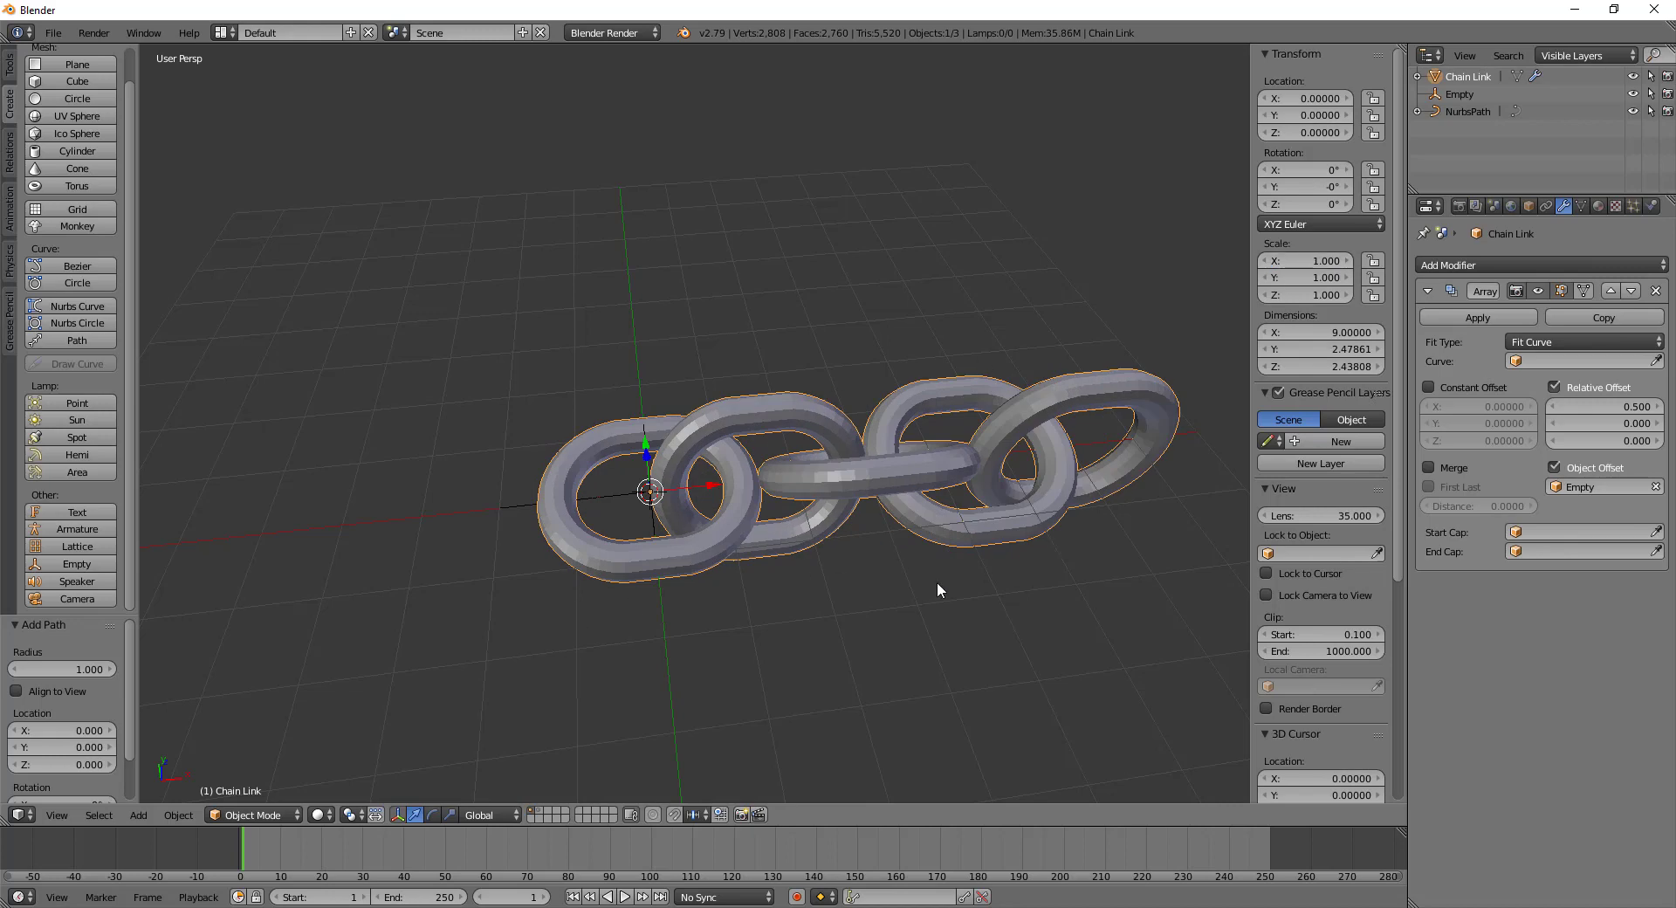
Move the NurbsPath's points 2 units along X in Edit Mode
right_click(506, 505)
key("Tab")
middle_click_drag(531, 511, 628, 388)
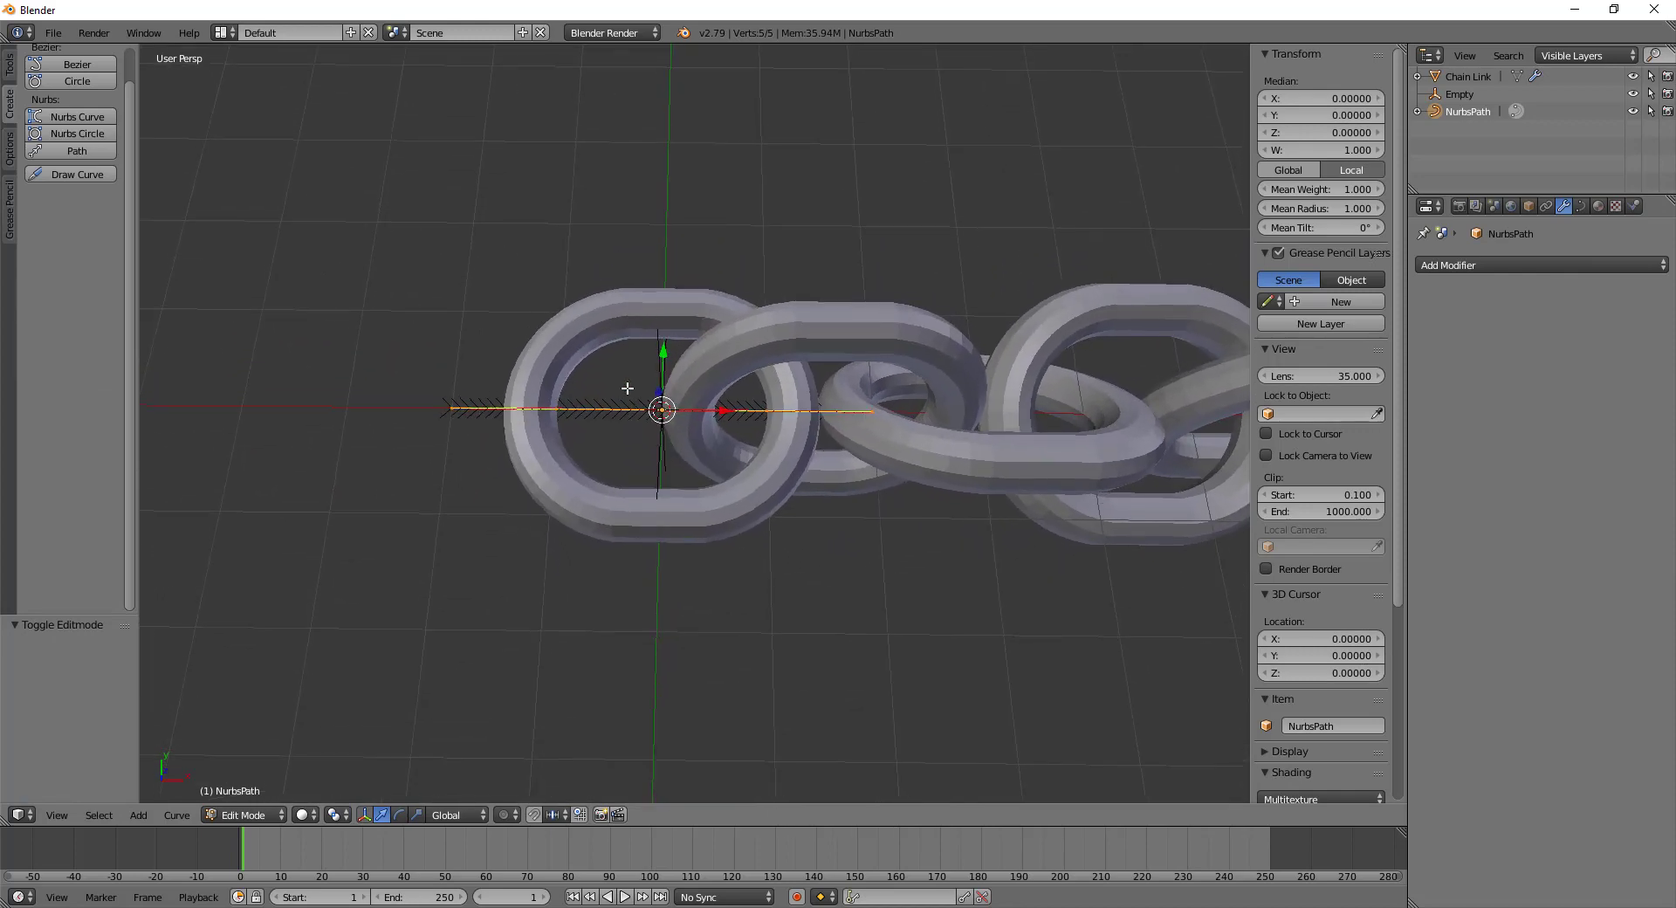
key("g")
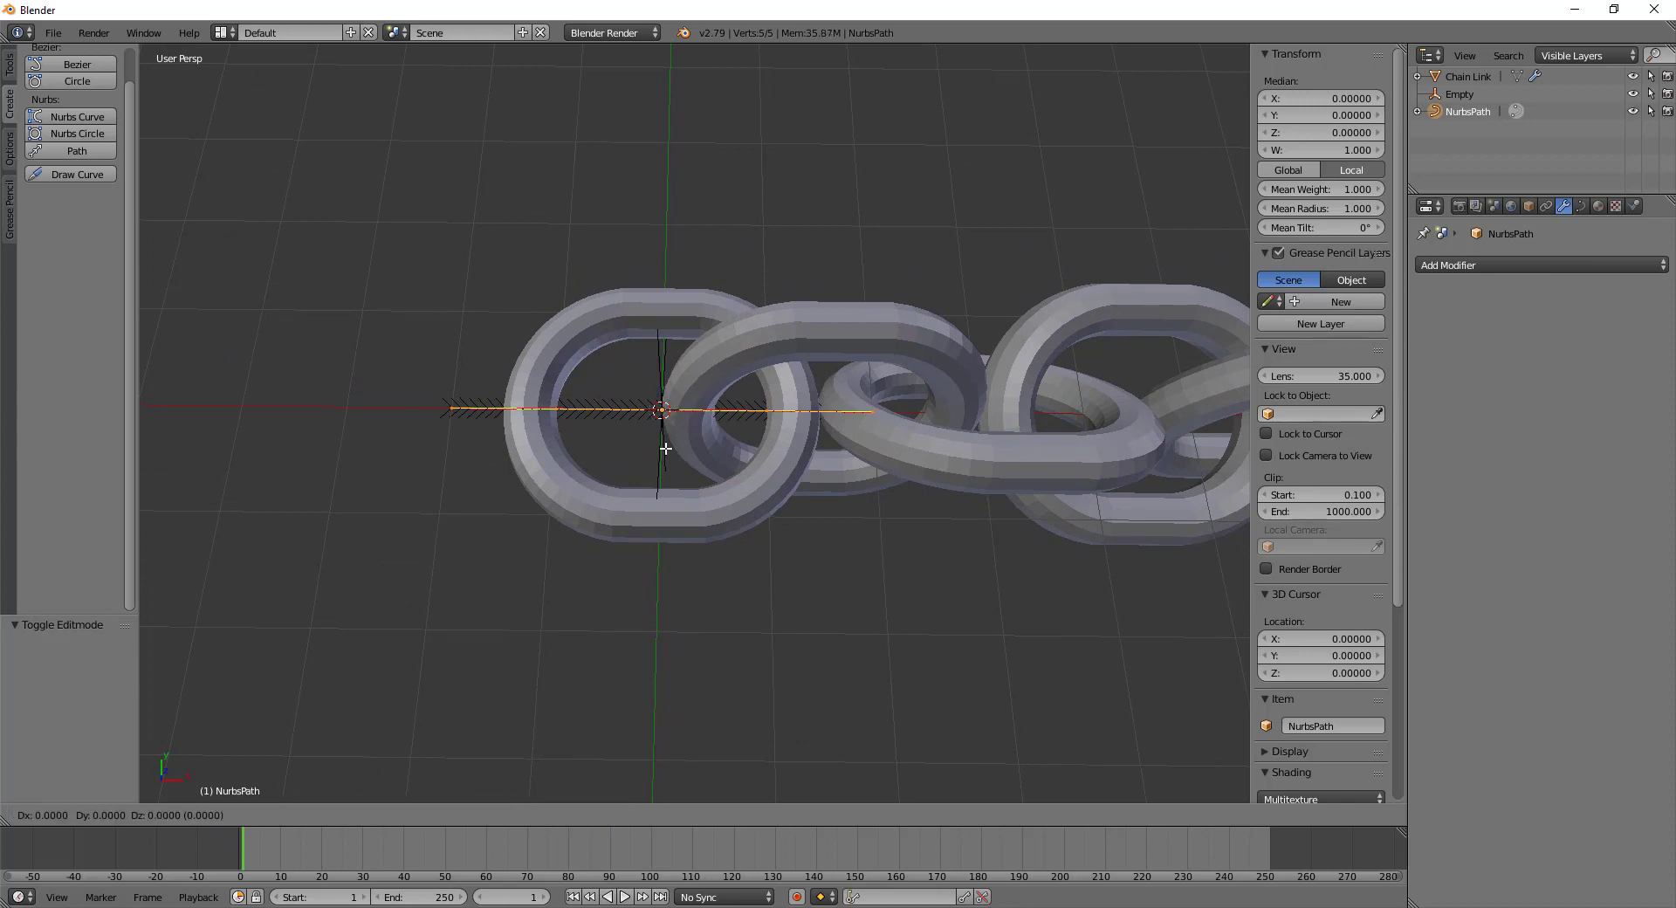
key("x")
key("2")
key("Return")
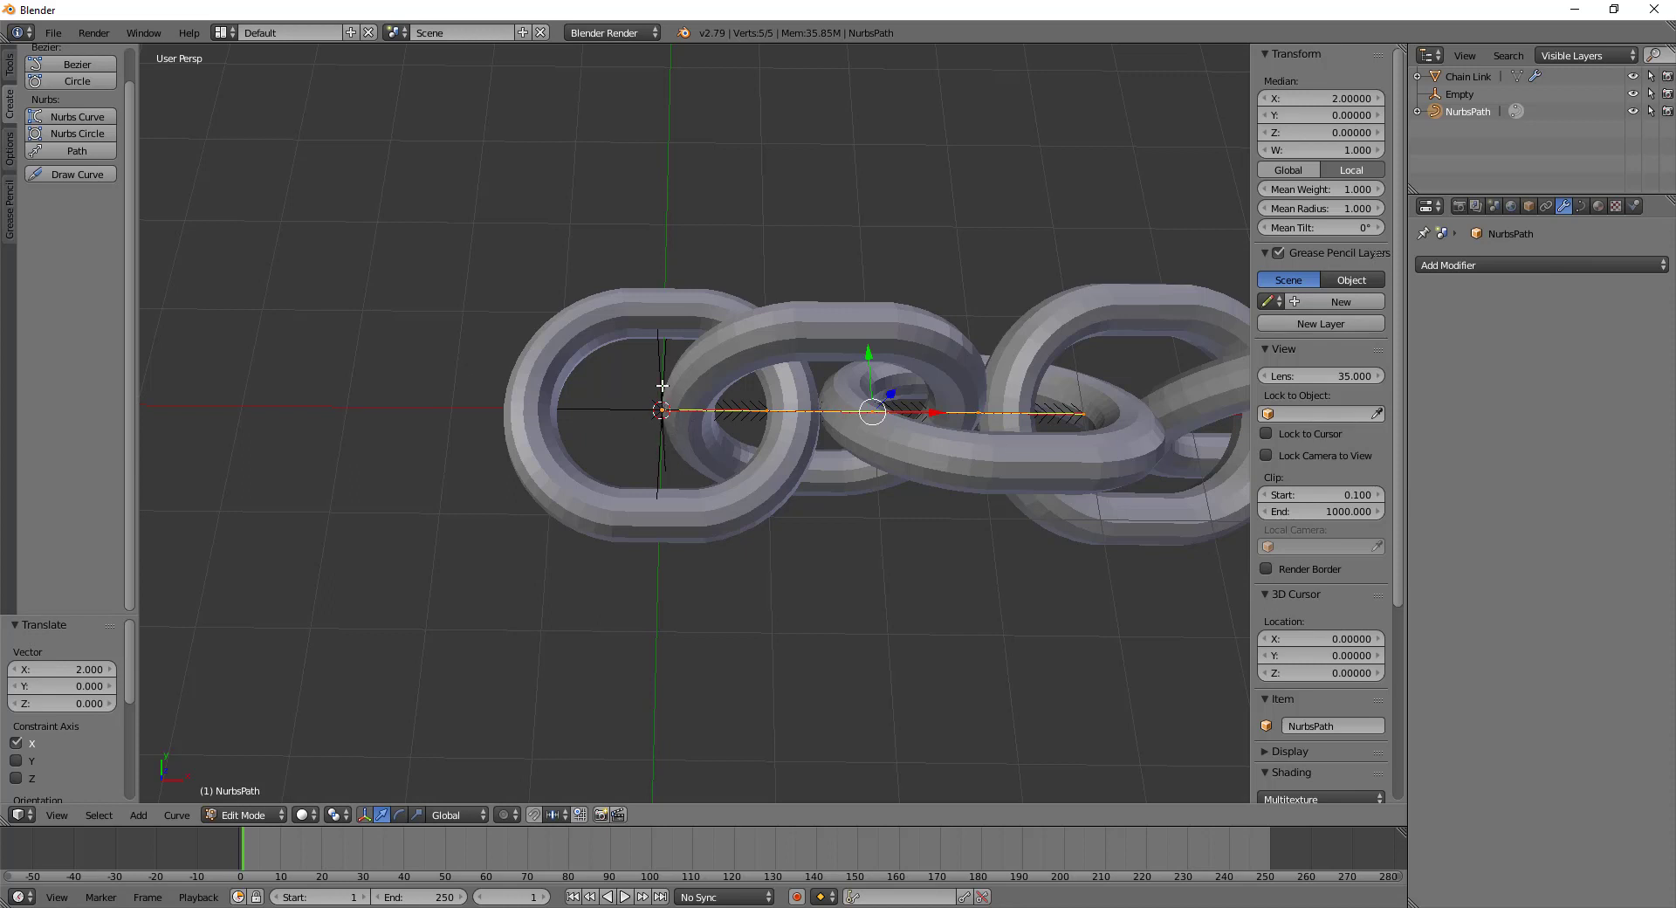
key("Tab")
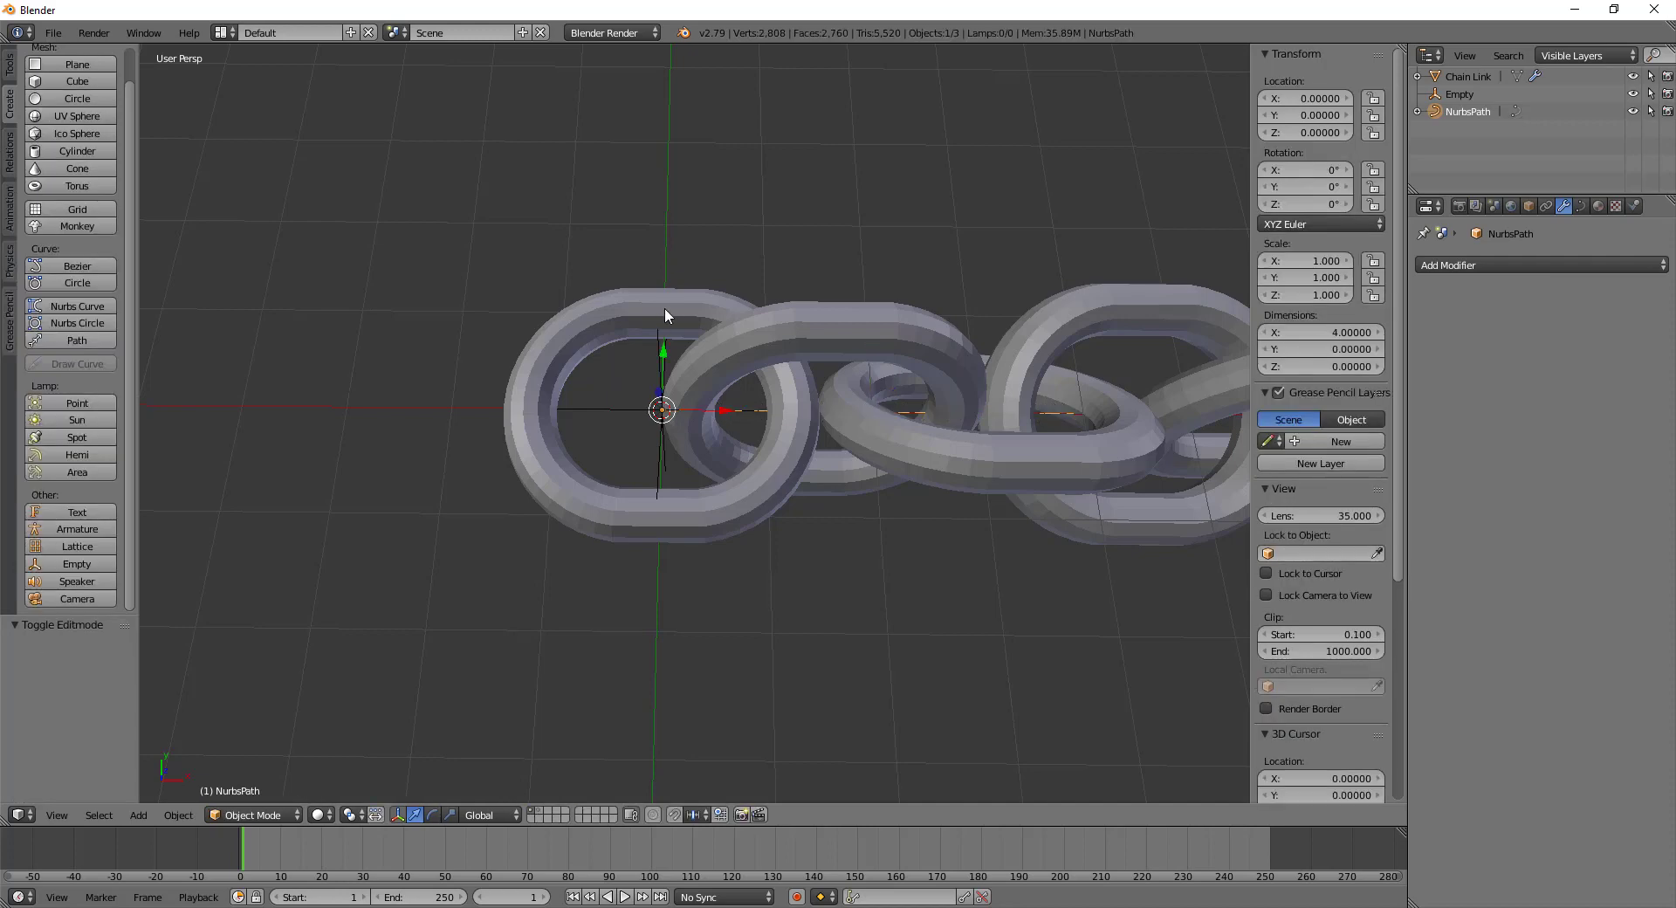
right_click(663, 307)
middle_click_drag(663, 307, 754, 508)
scroll(902, 515, "down", 4)
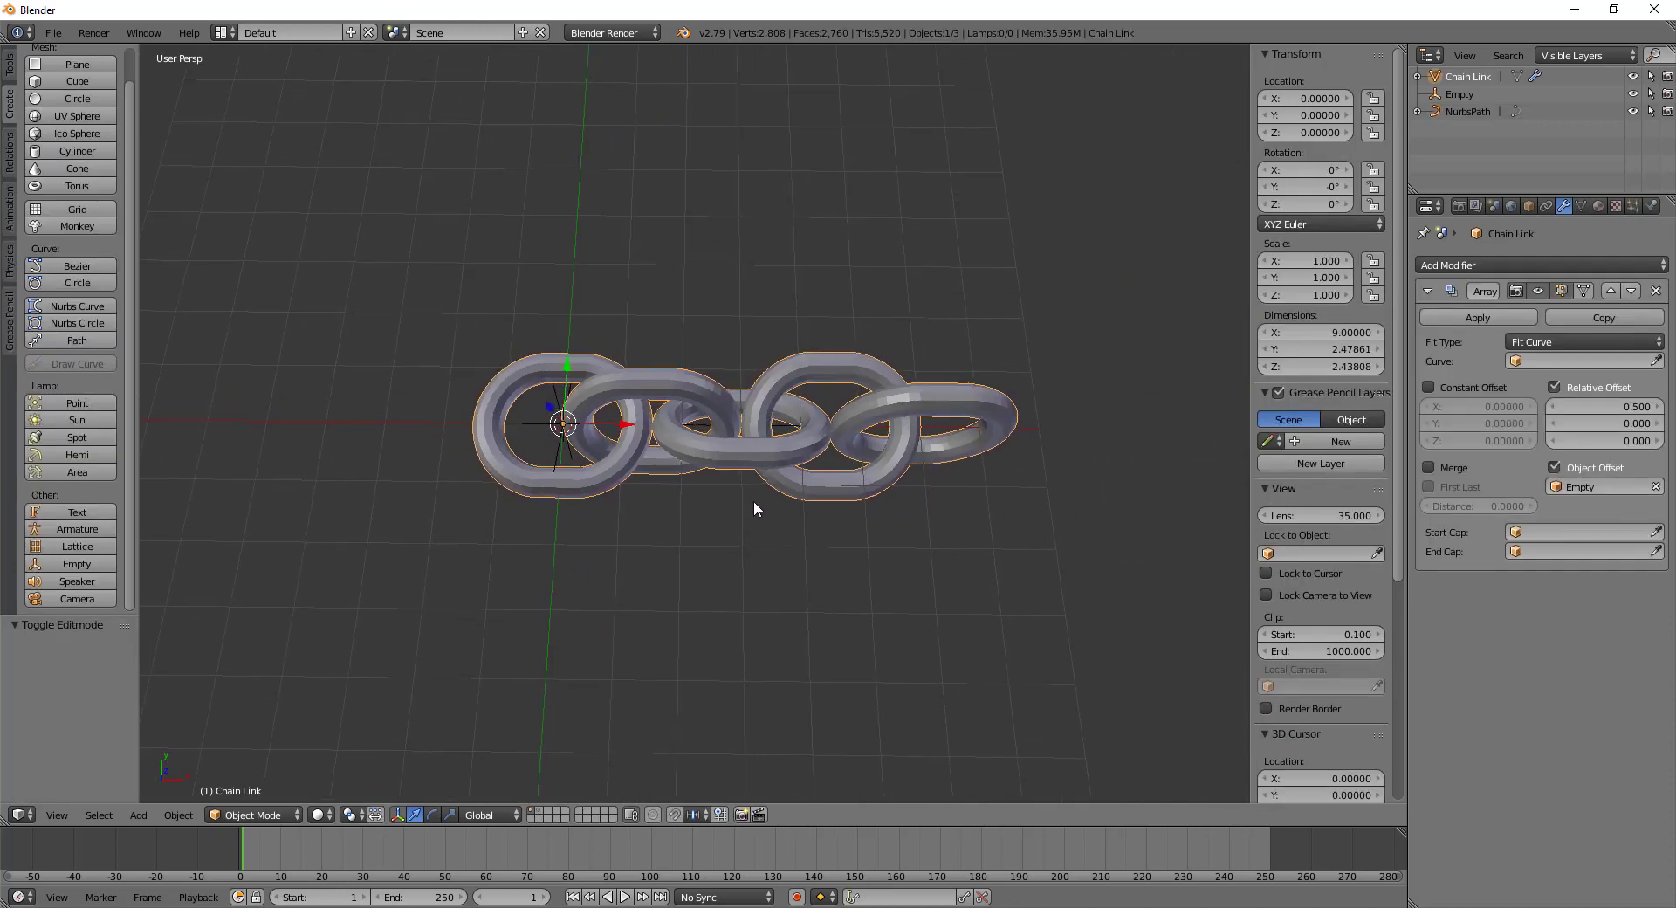
Extrude a new end point on the path and move it along X to about 10.5
right_click(715, 434)
key("Tab")
right_click(810, 422)
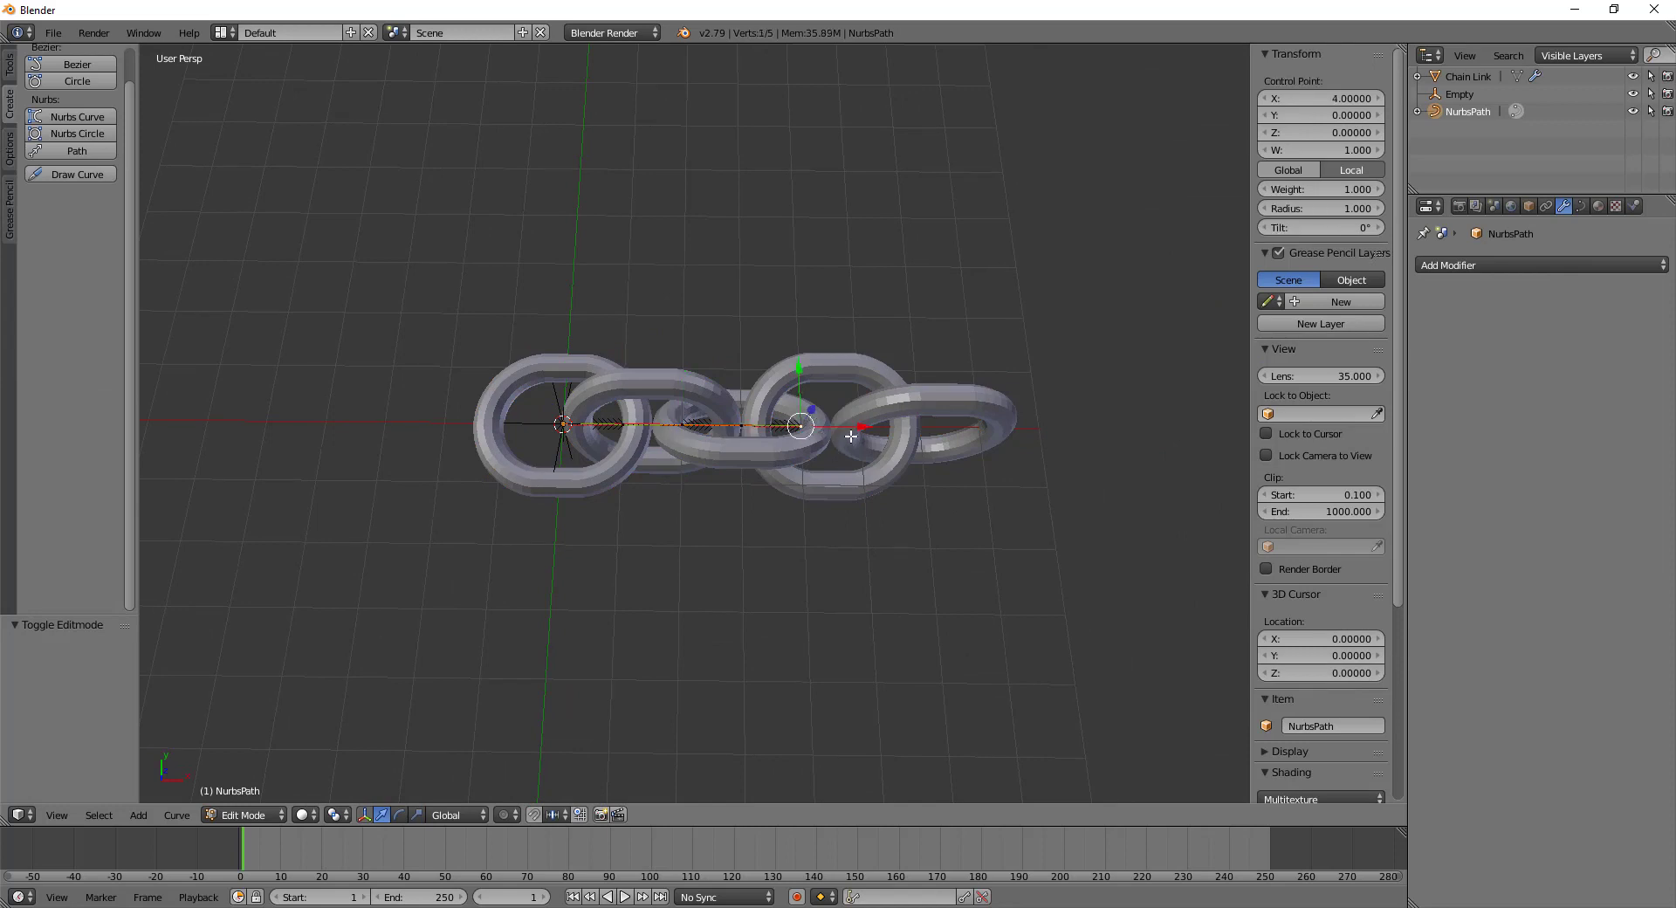
key("e")
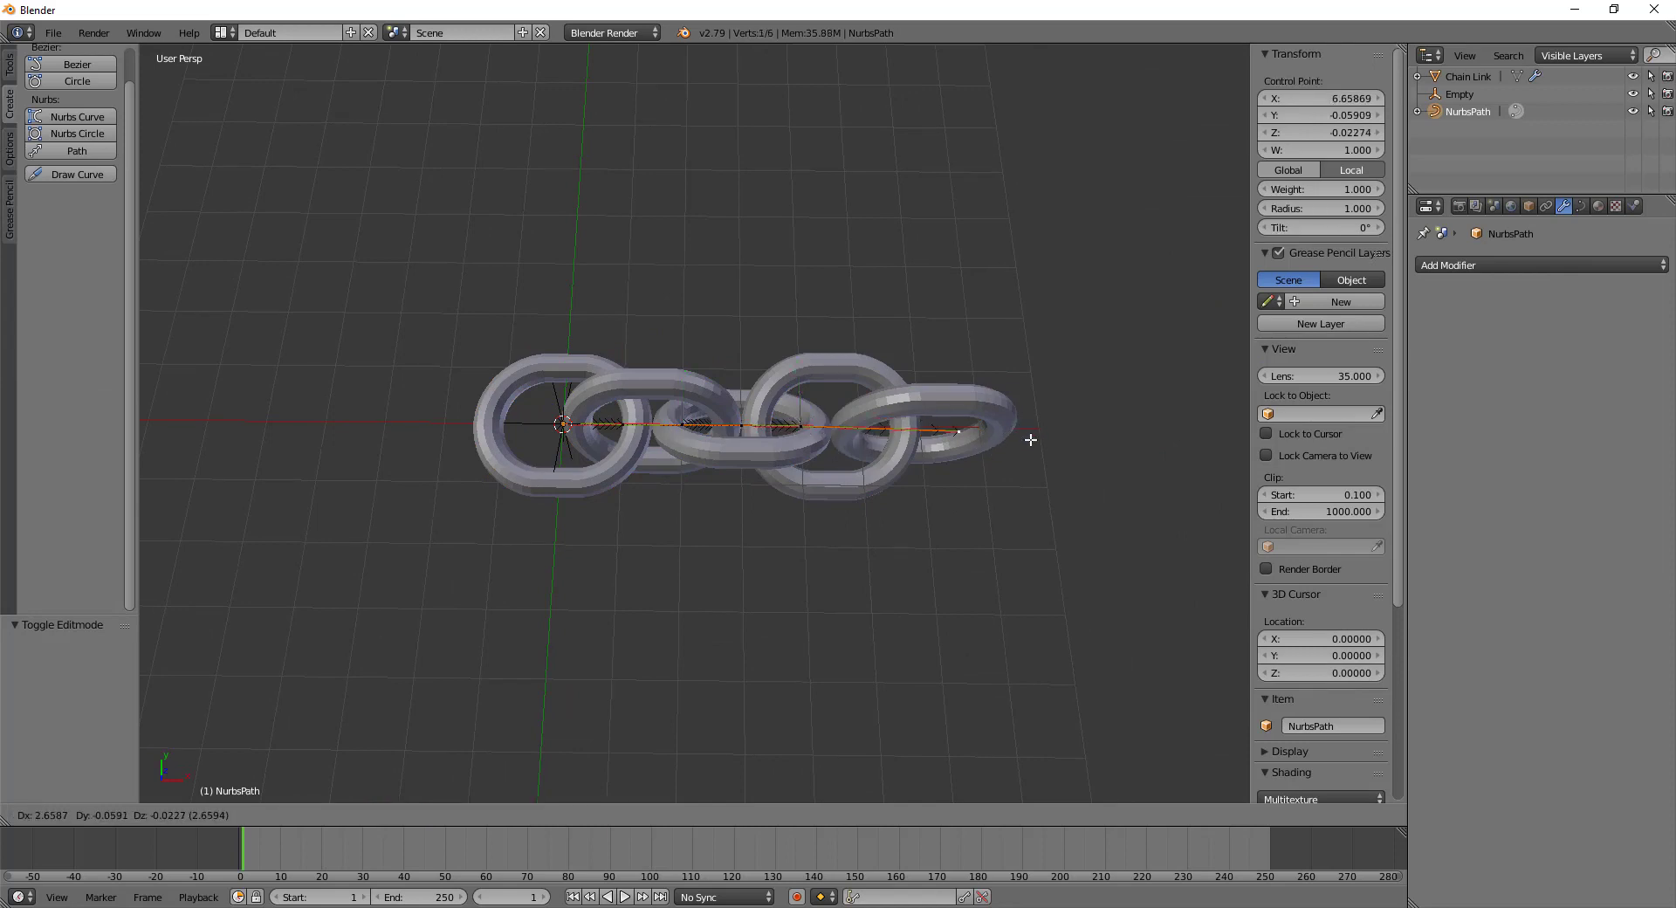
left_click(1031, 439)
key("g")
key("x")
left_click(143, 415)
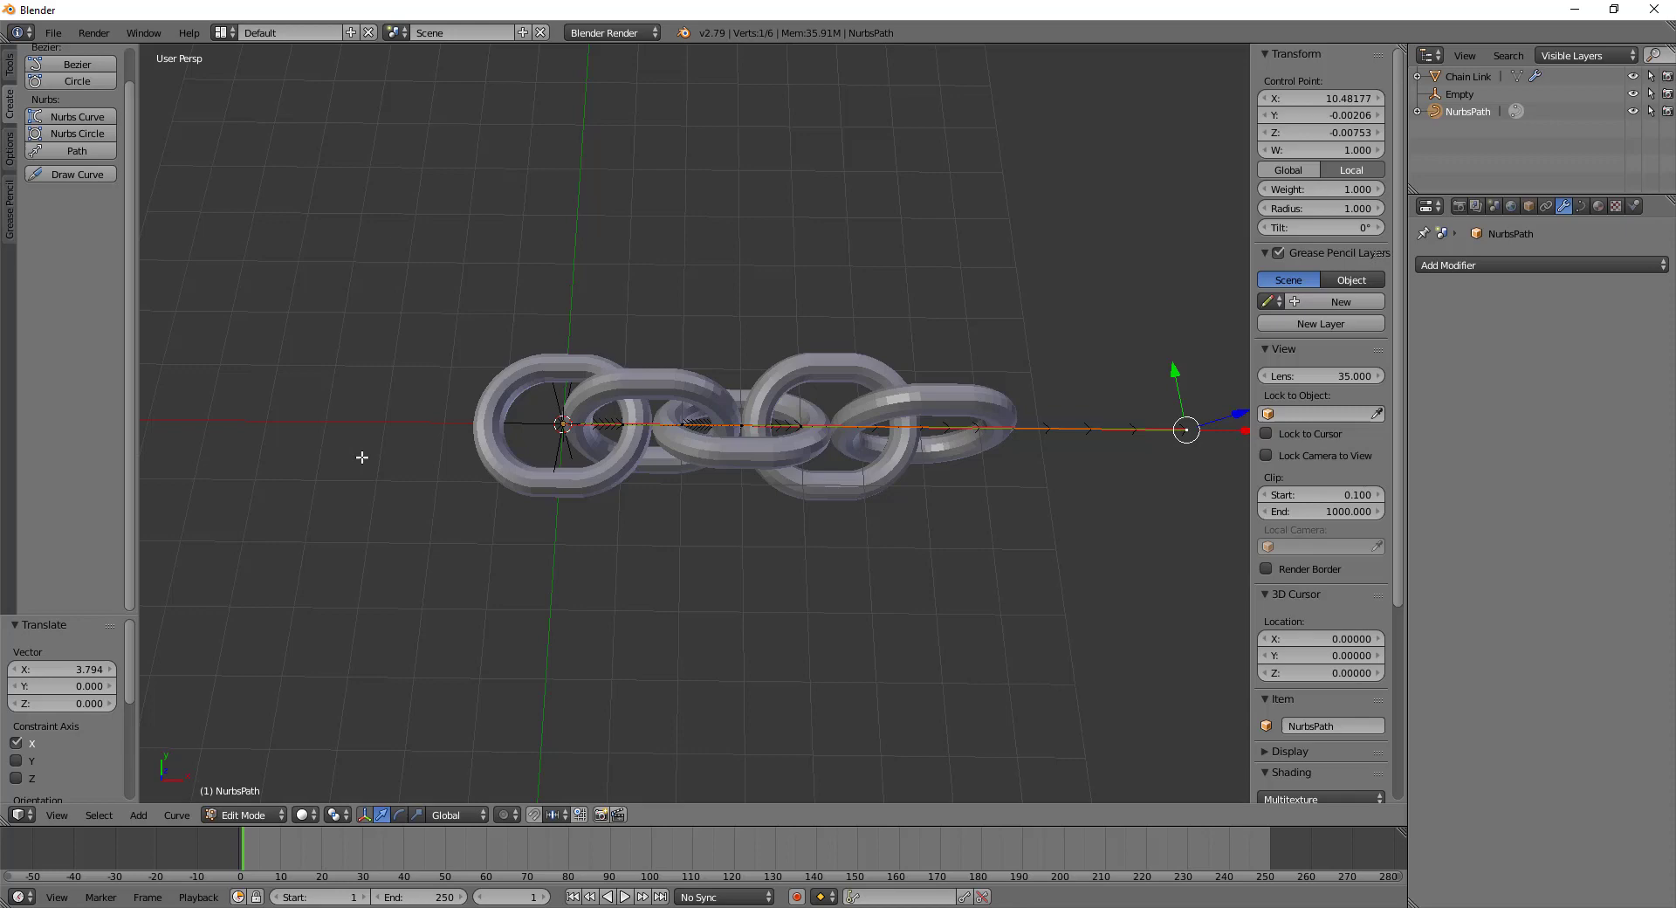
right_click(671, 394)
key("Tab")
right_click(616, 386)
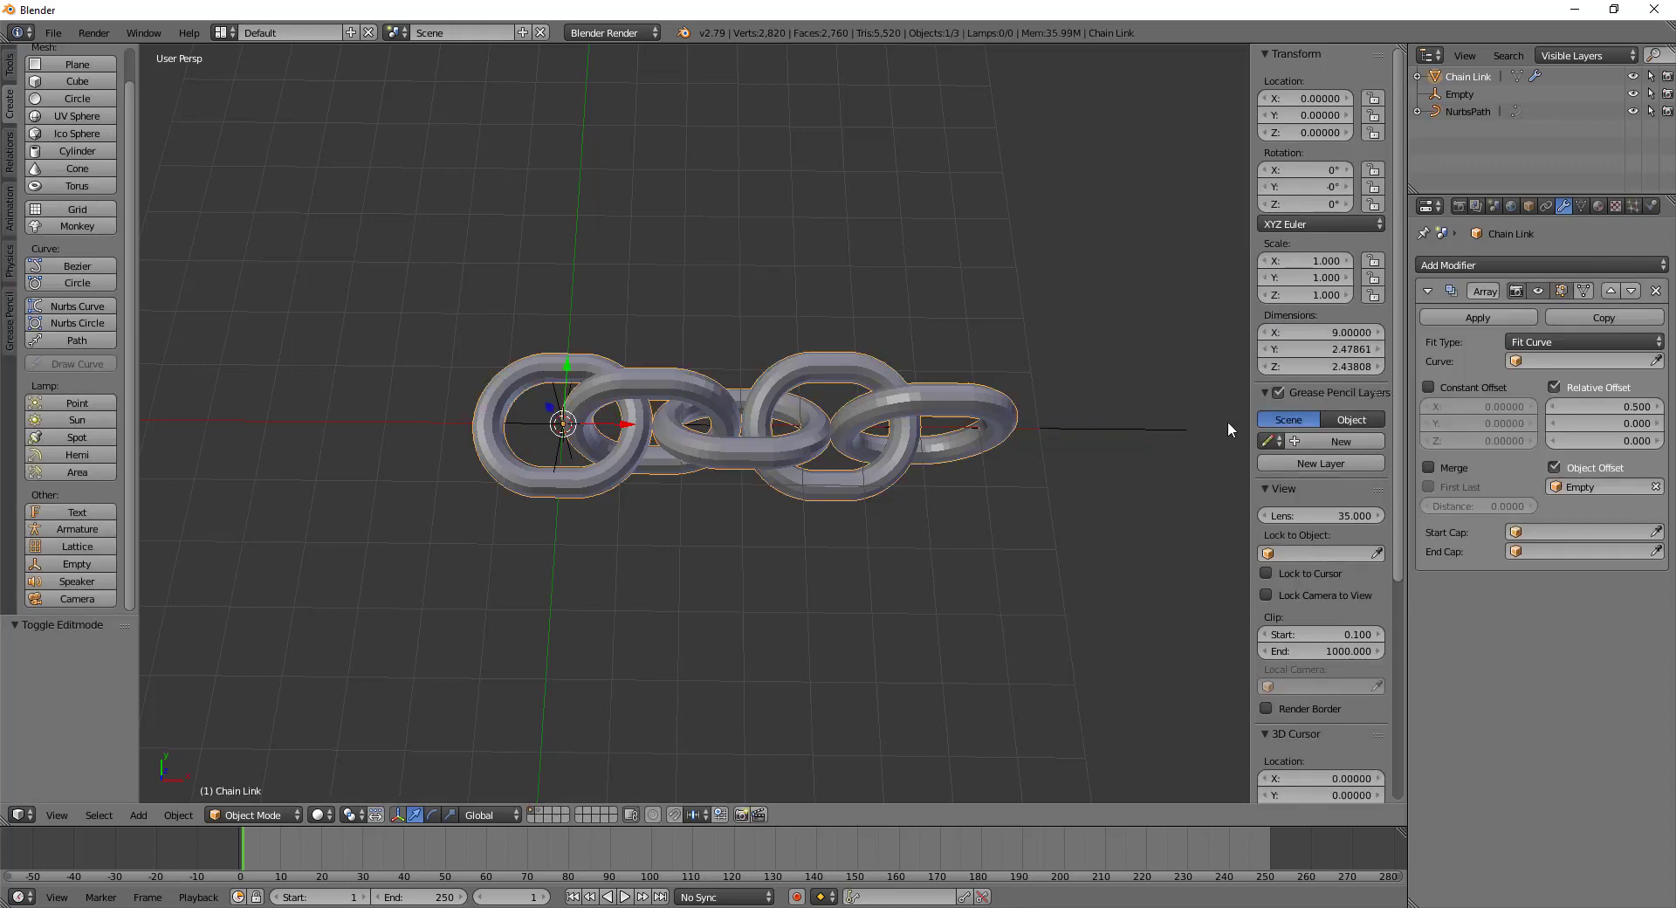
Set the Array modifier's Fit Curve to NurbsPath
left_click(1514, 361)
left_click(1536, 381)
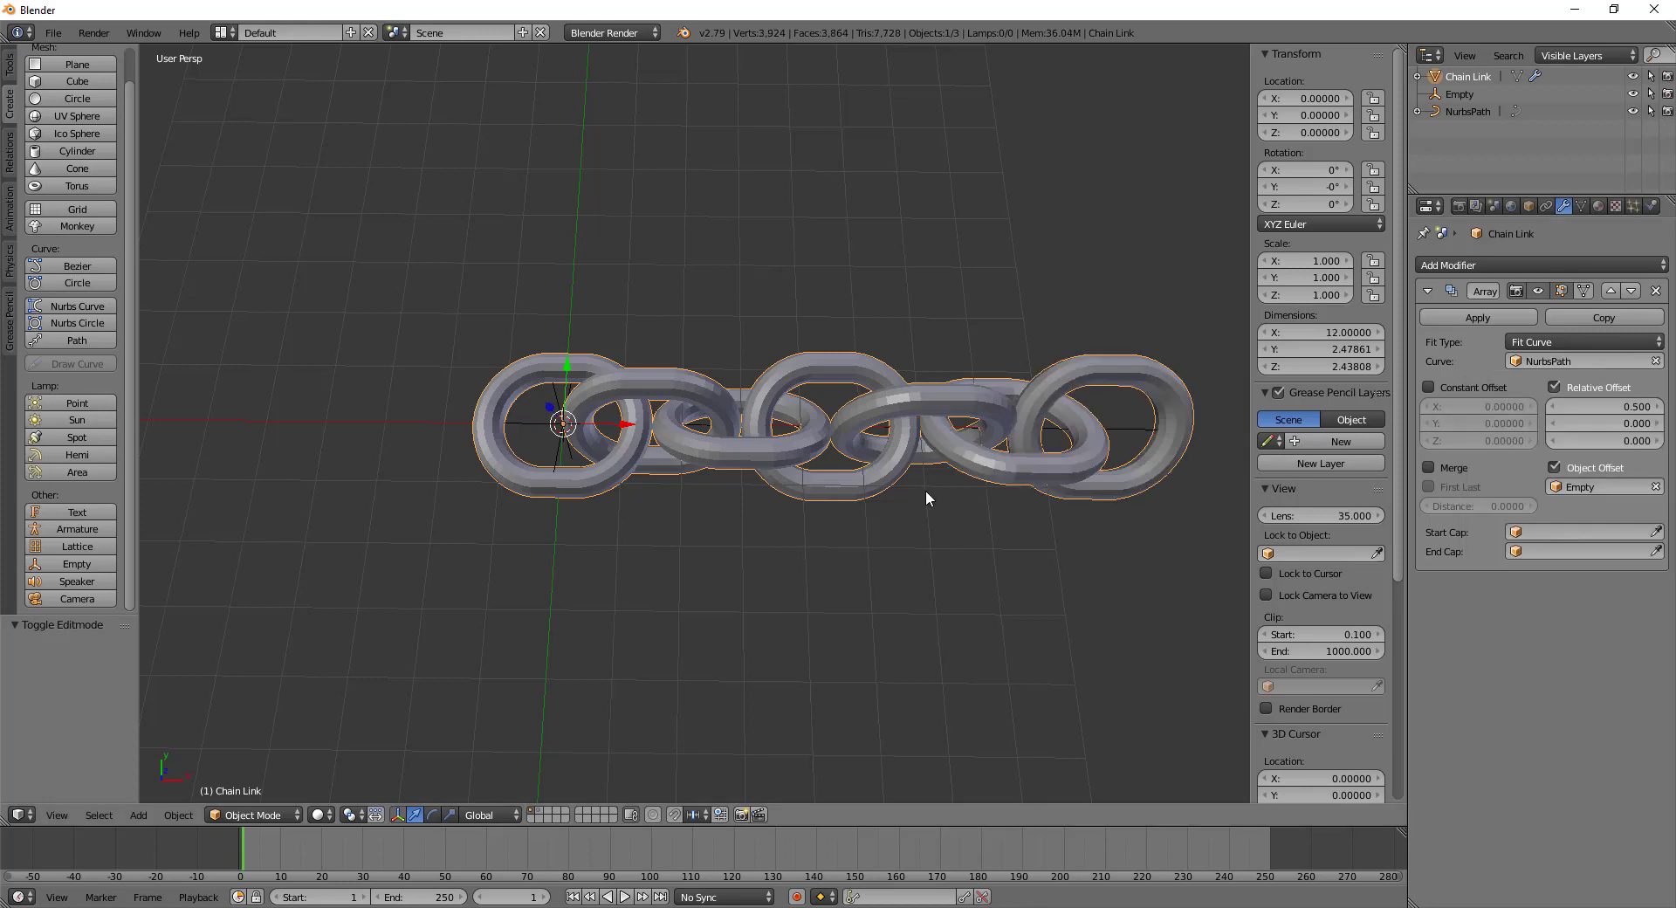
key("Tab")
key("Tab")
right_click(1114, 425)
key("Tab")
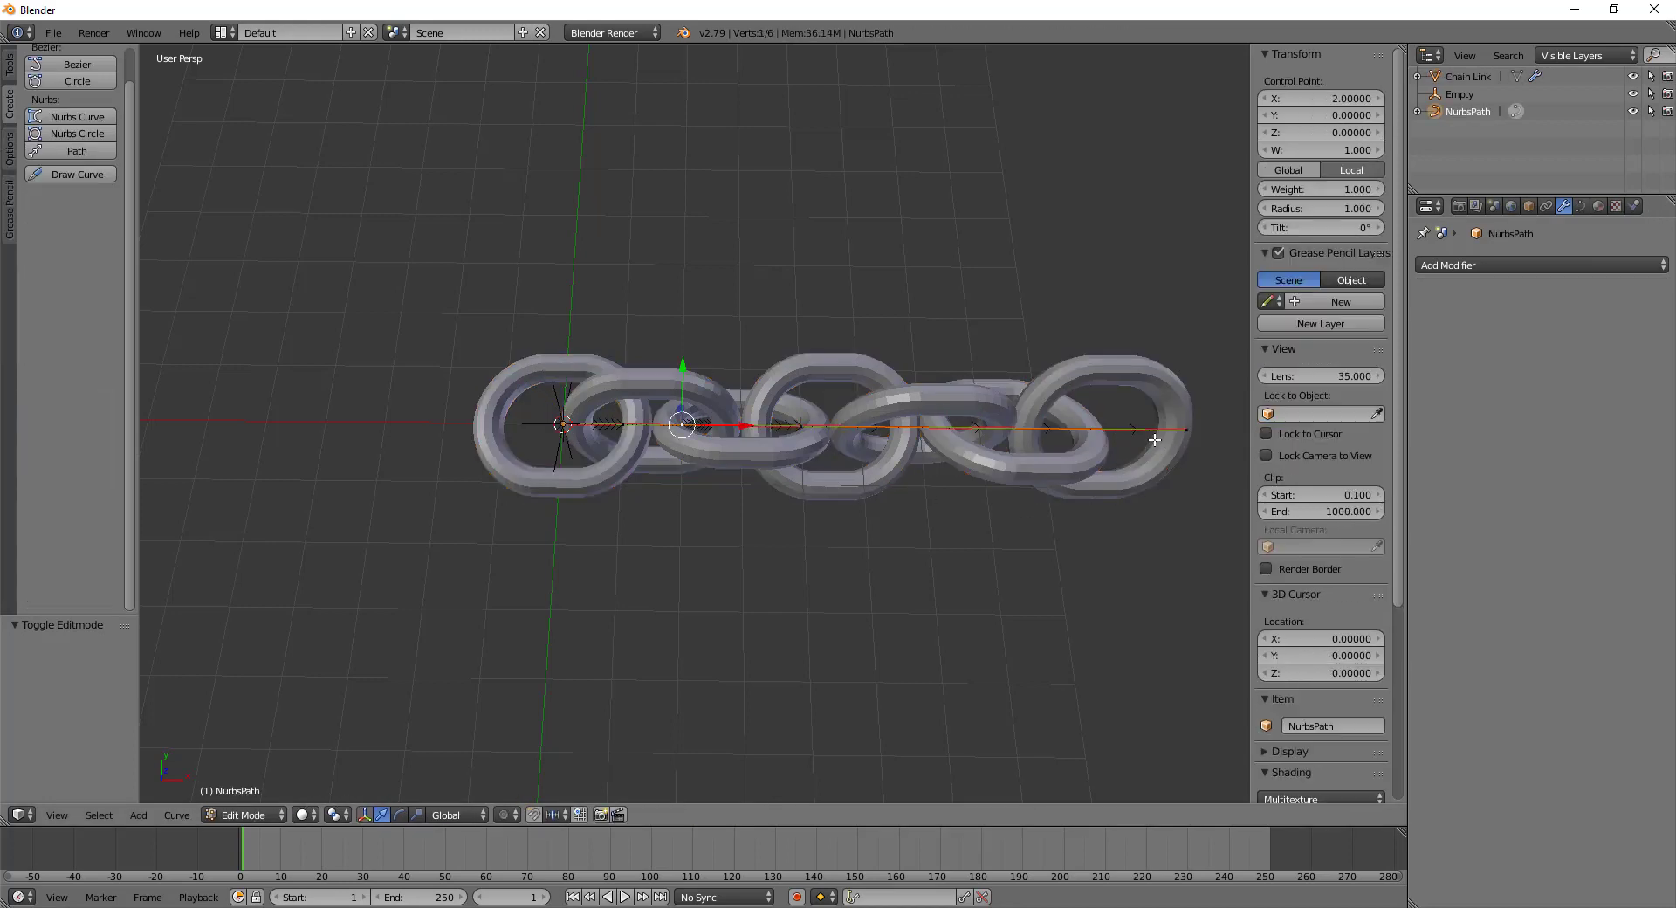
Extrude the path's end point and pull it back along X to about 8.17
middle_click_drag(1166, 470, 913, 462, "shift")
right_click(950, 432)
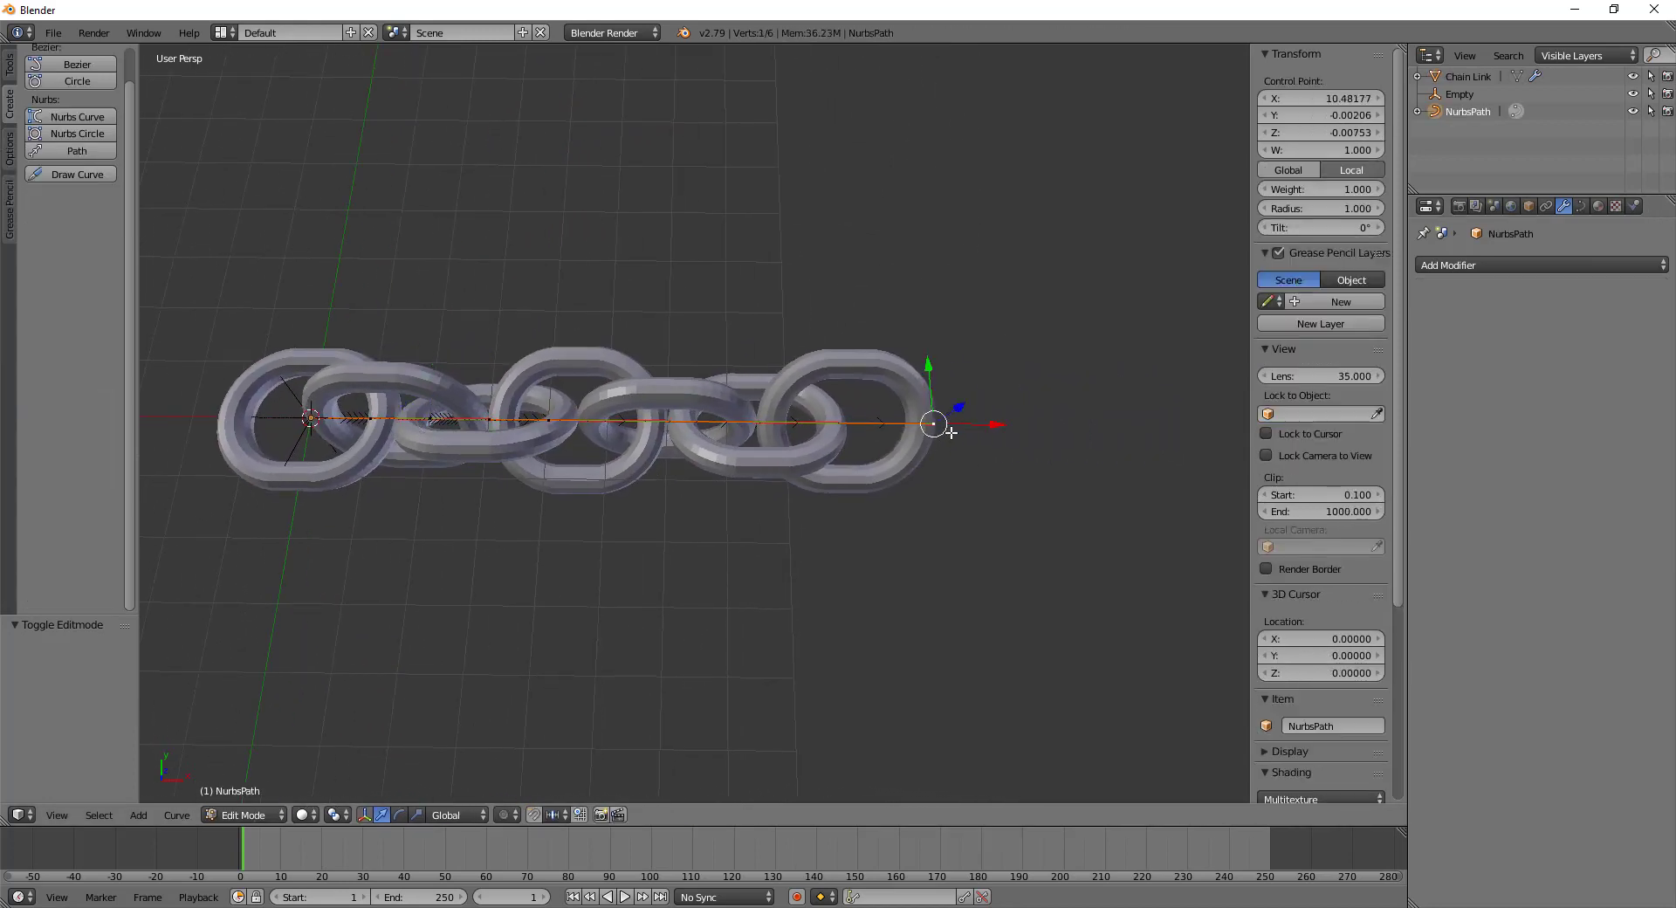
key("e")
left_click(1187, 448)
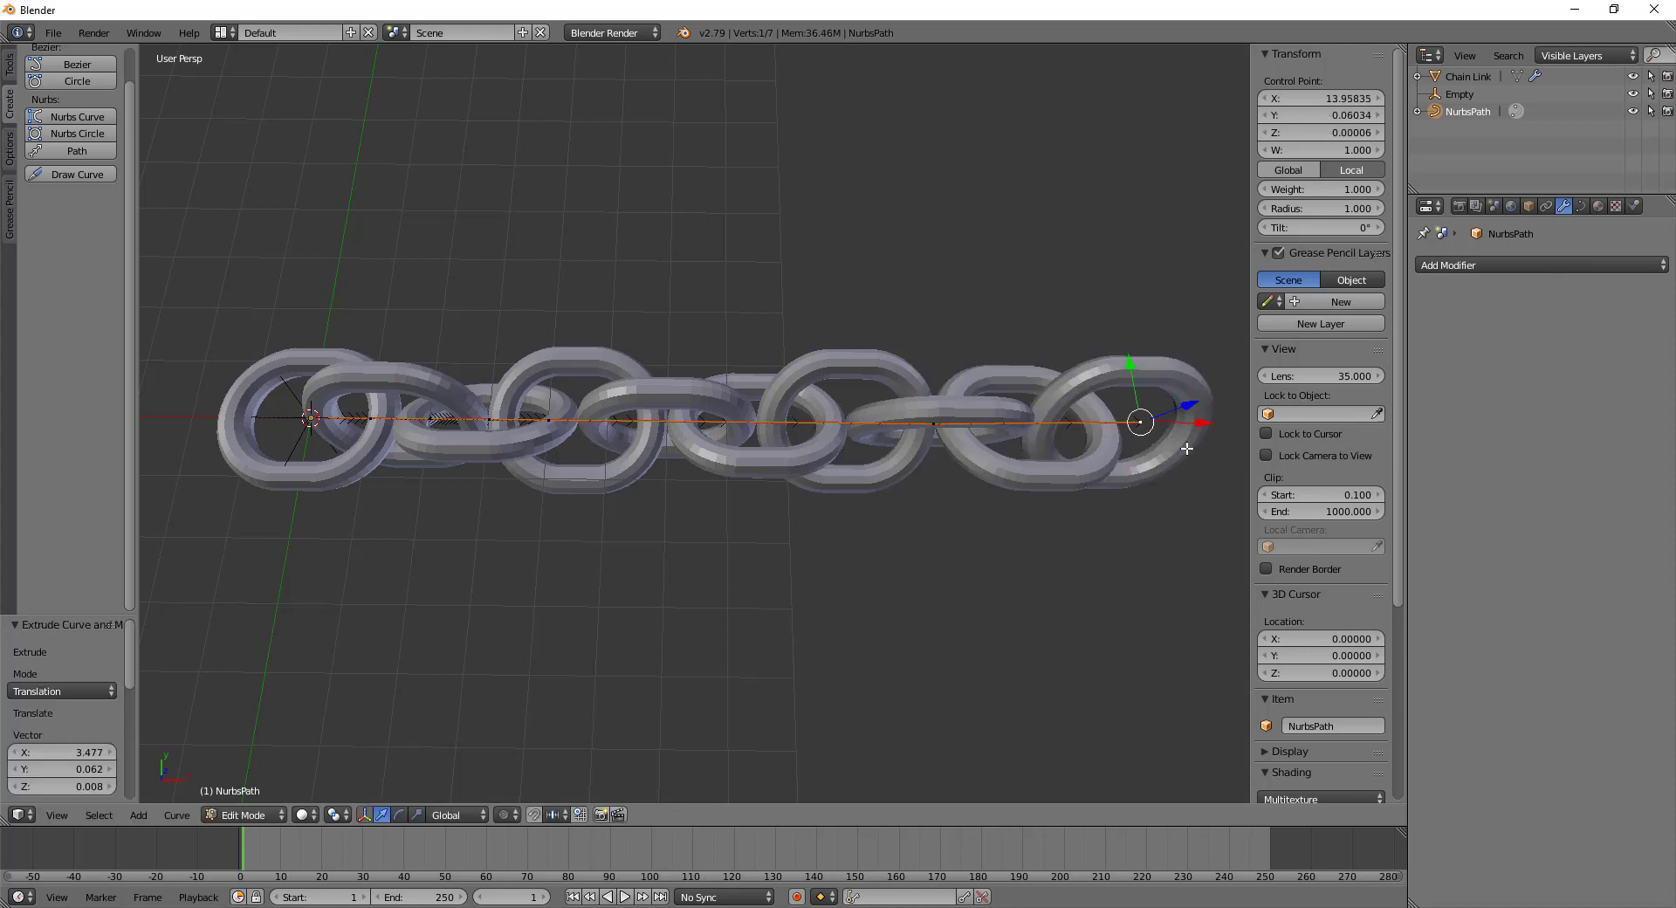
key("g")
key("x")
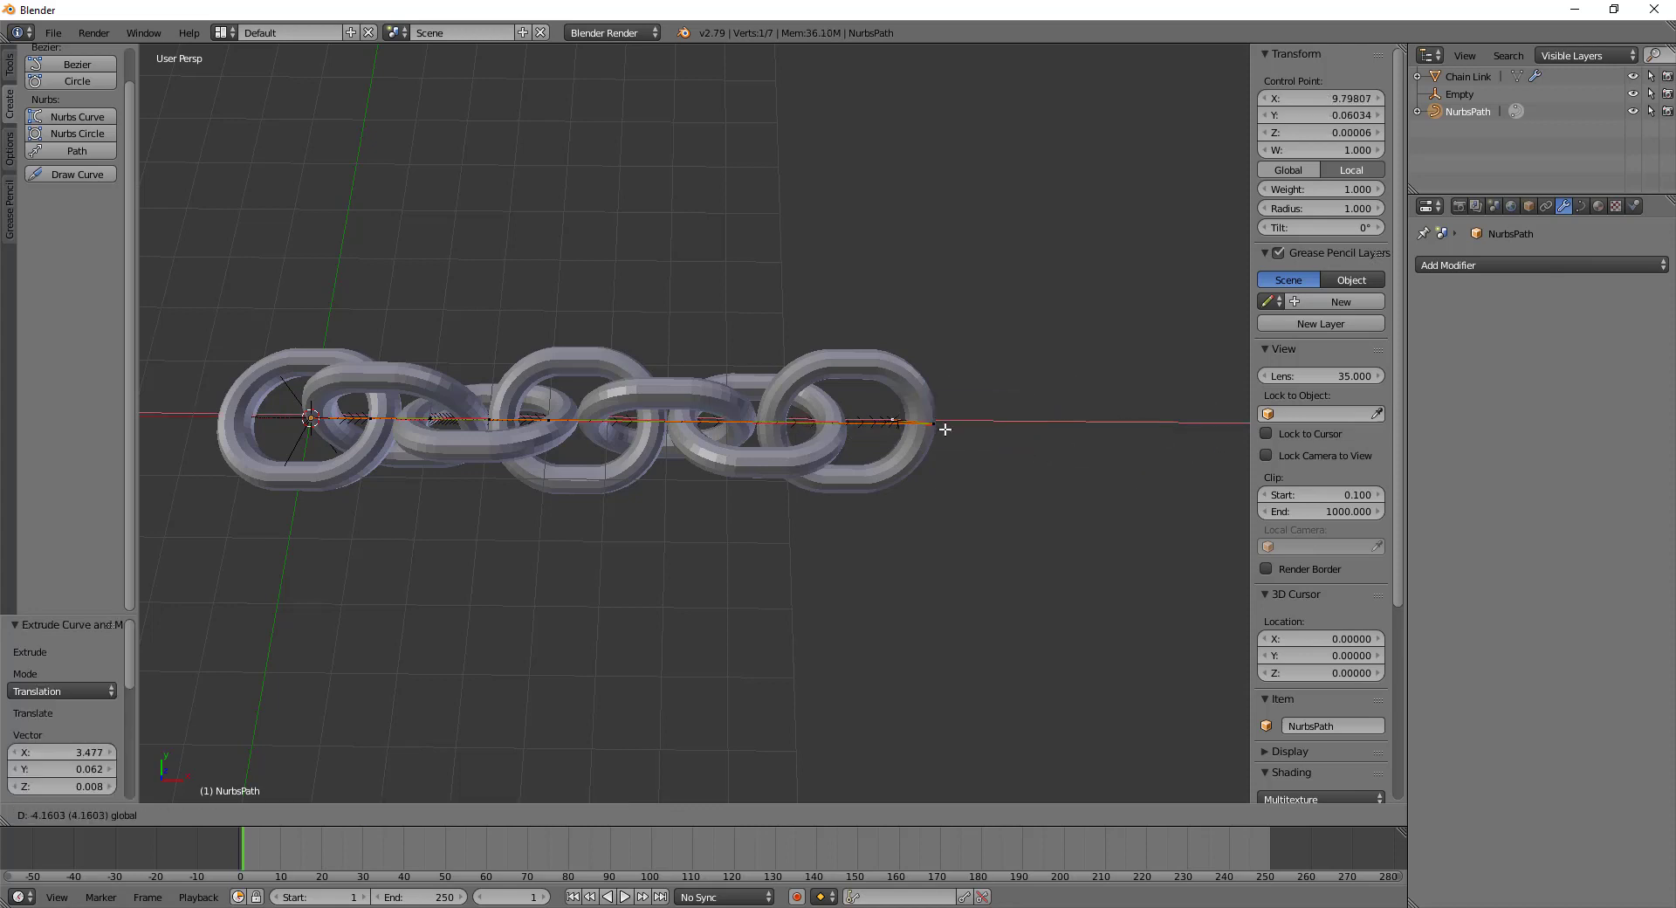
left_click(1073, 368)
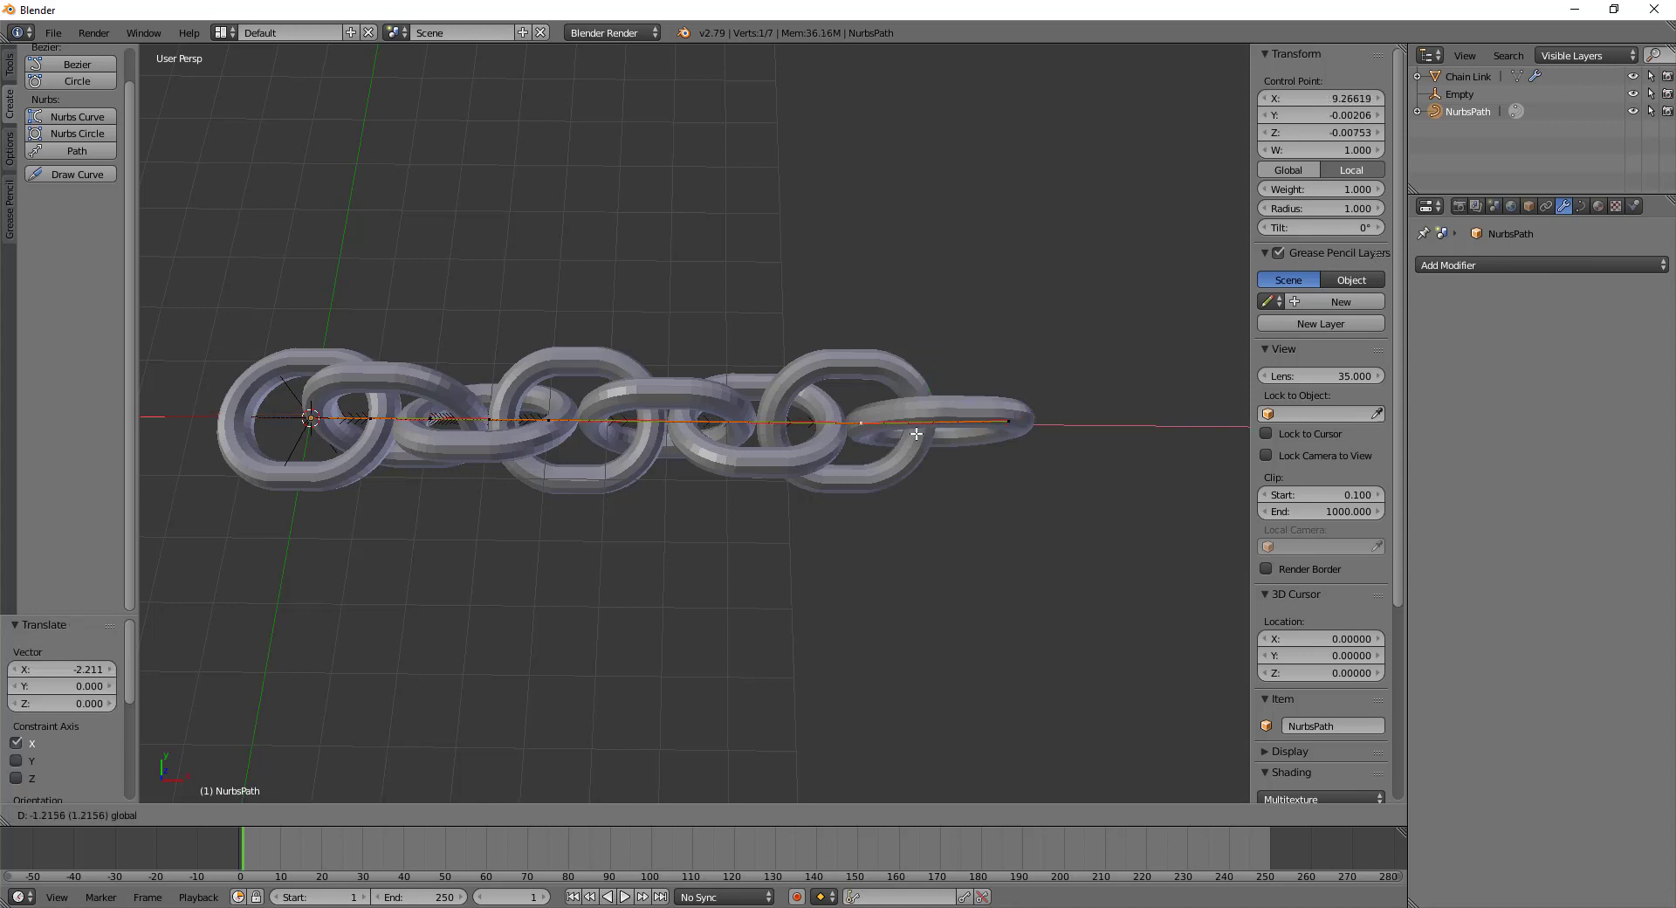
left_click(1006, 419)
Reposition the path's end point along X, then raise the end and a middle point
key("g")
key("x")
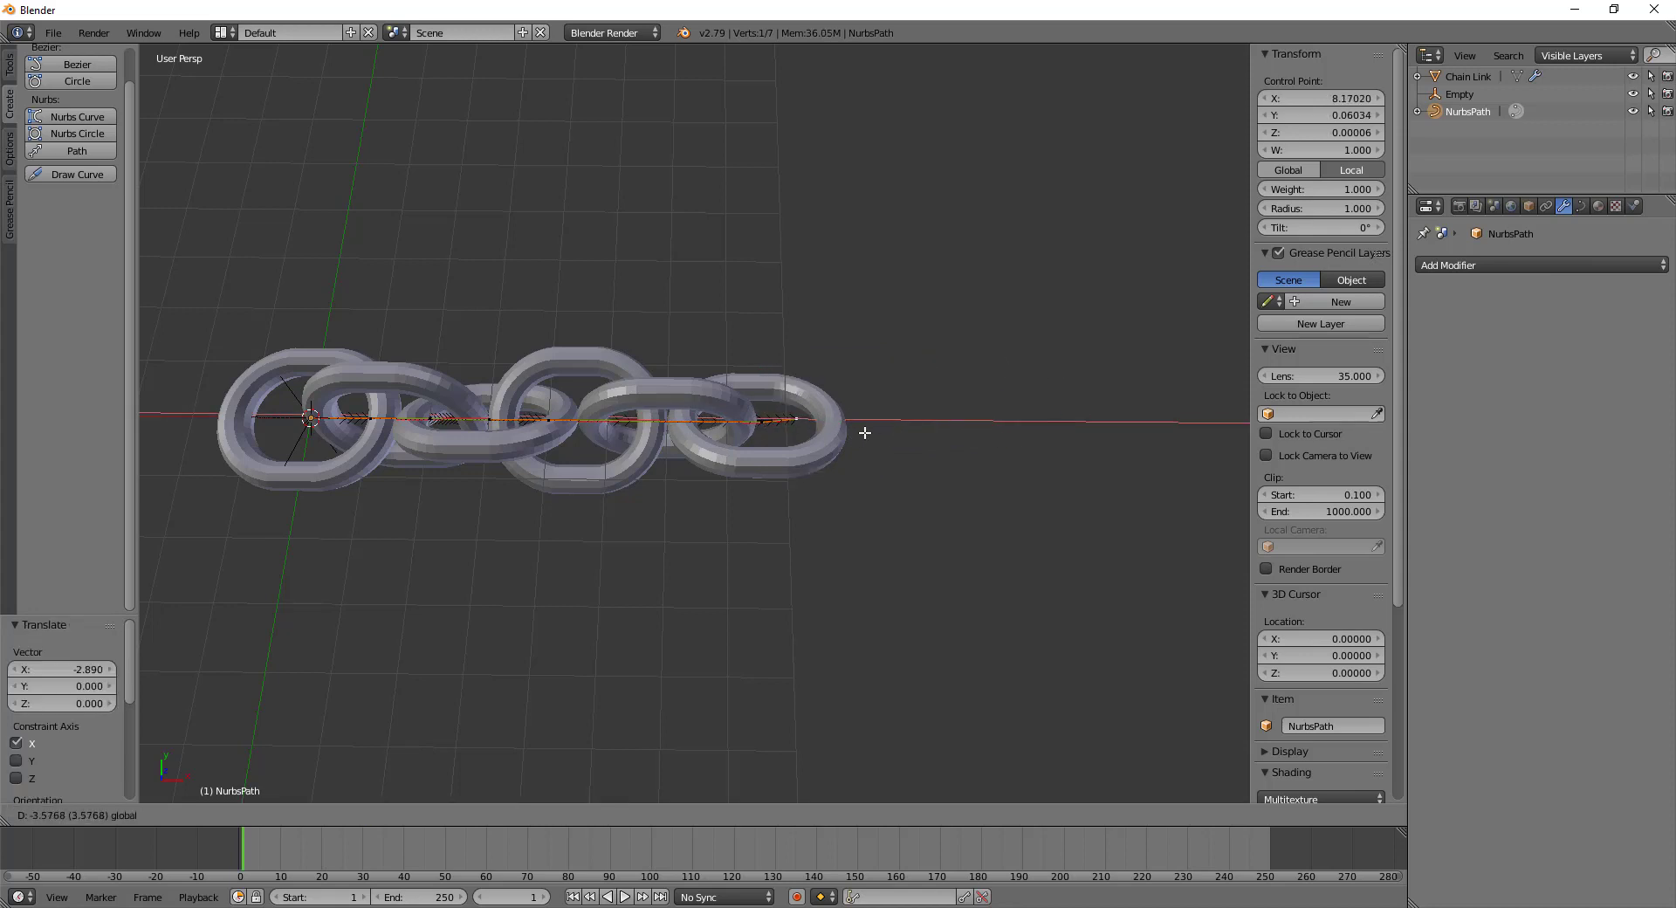
left_click(995, 441)
middle_click_drag(868, 521, 906, 590)
left_click_drag(870, 550, 870, 358)
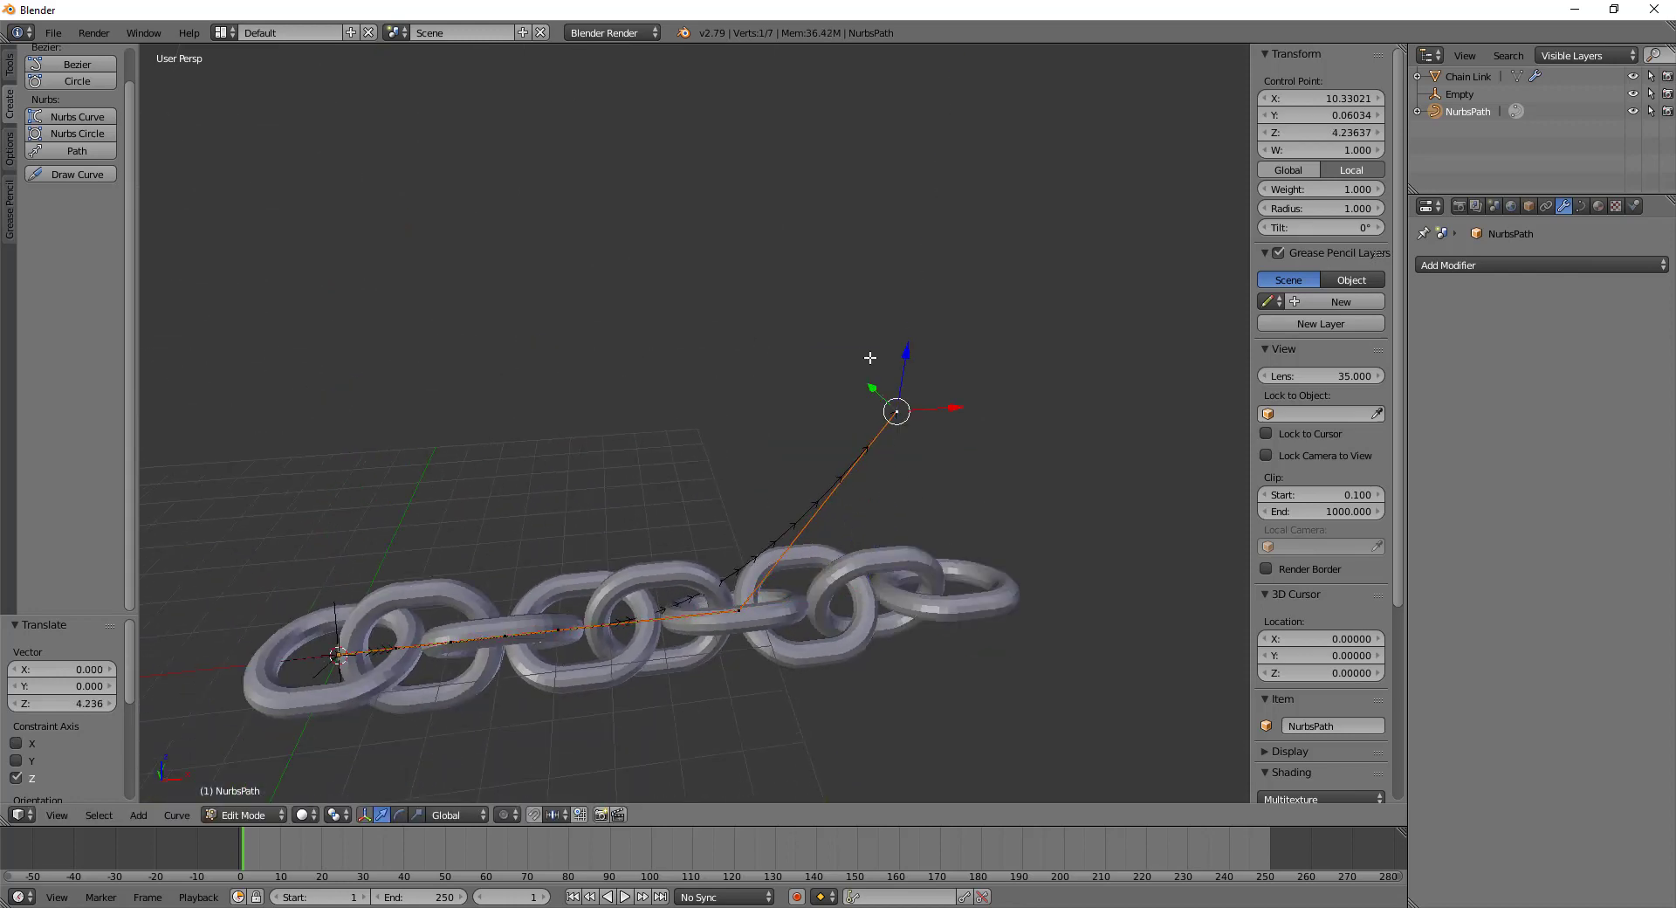
right_click(740, 608)
left_click_drag(742, 548, 751, 510)
Extrude three new points from the path end, looping up, left and back down
right_click(899, 408)
key("e")
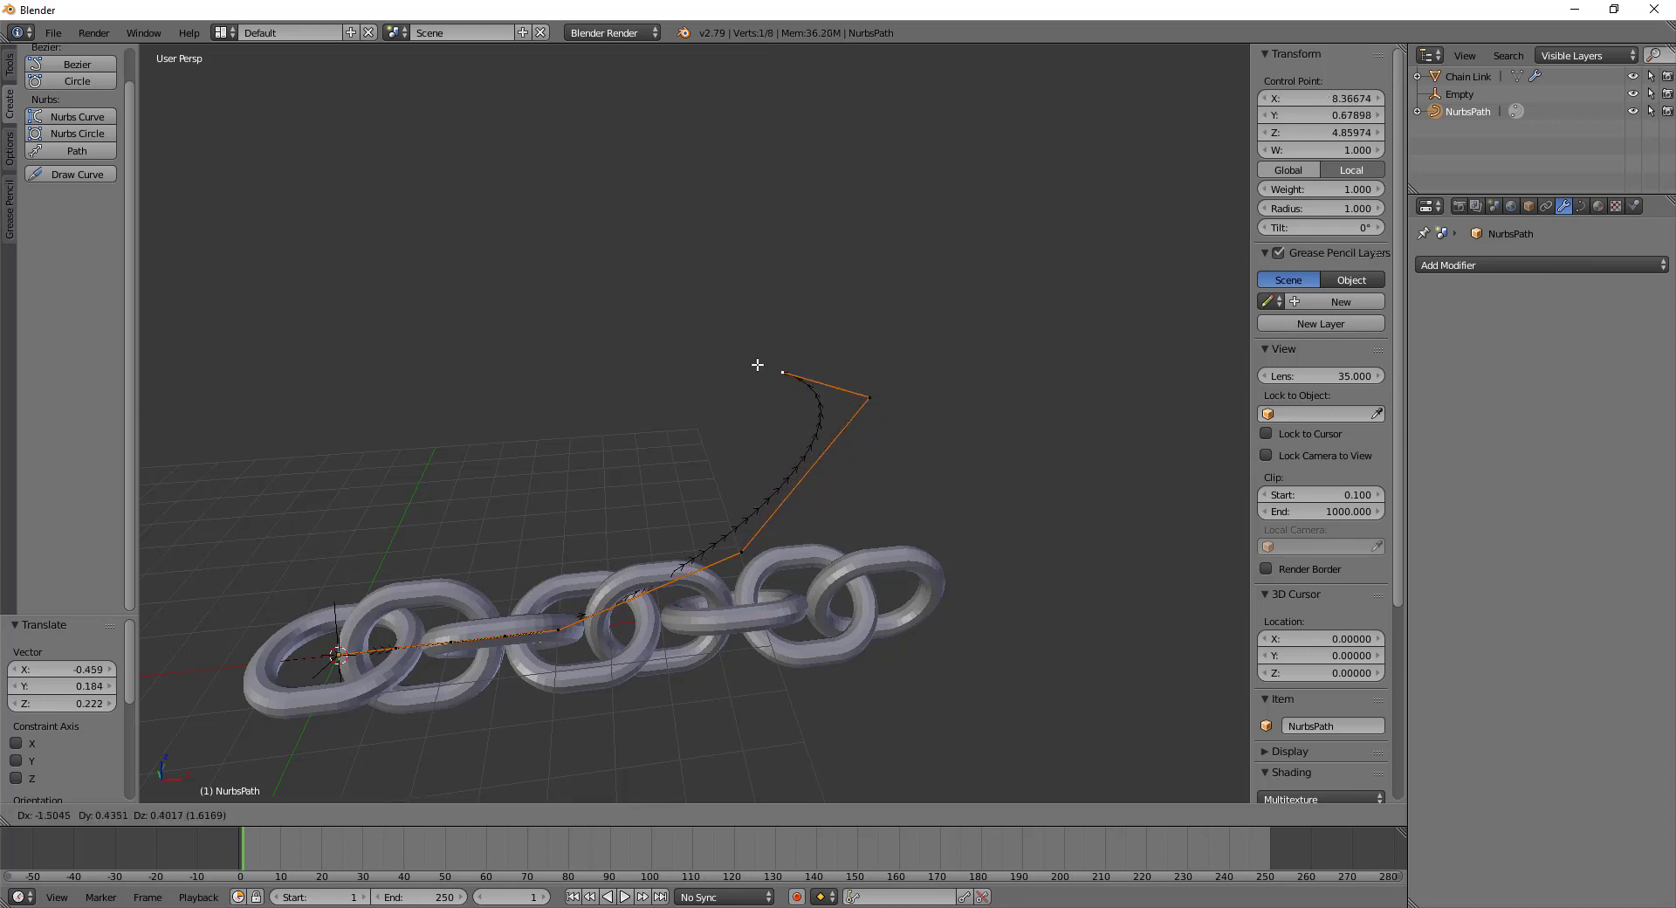
left_click(622, 345)
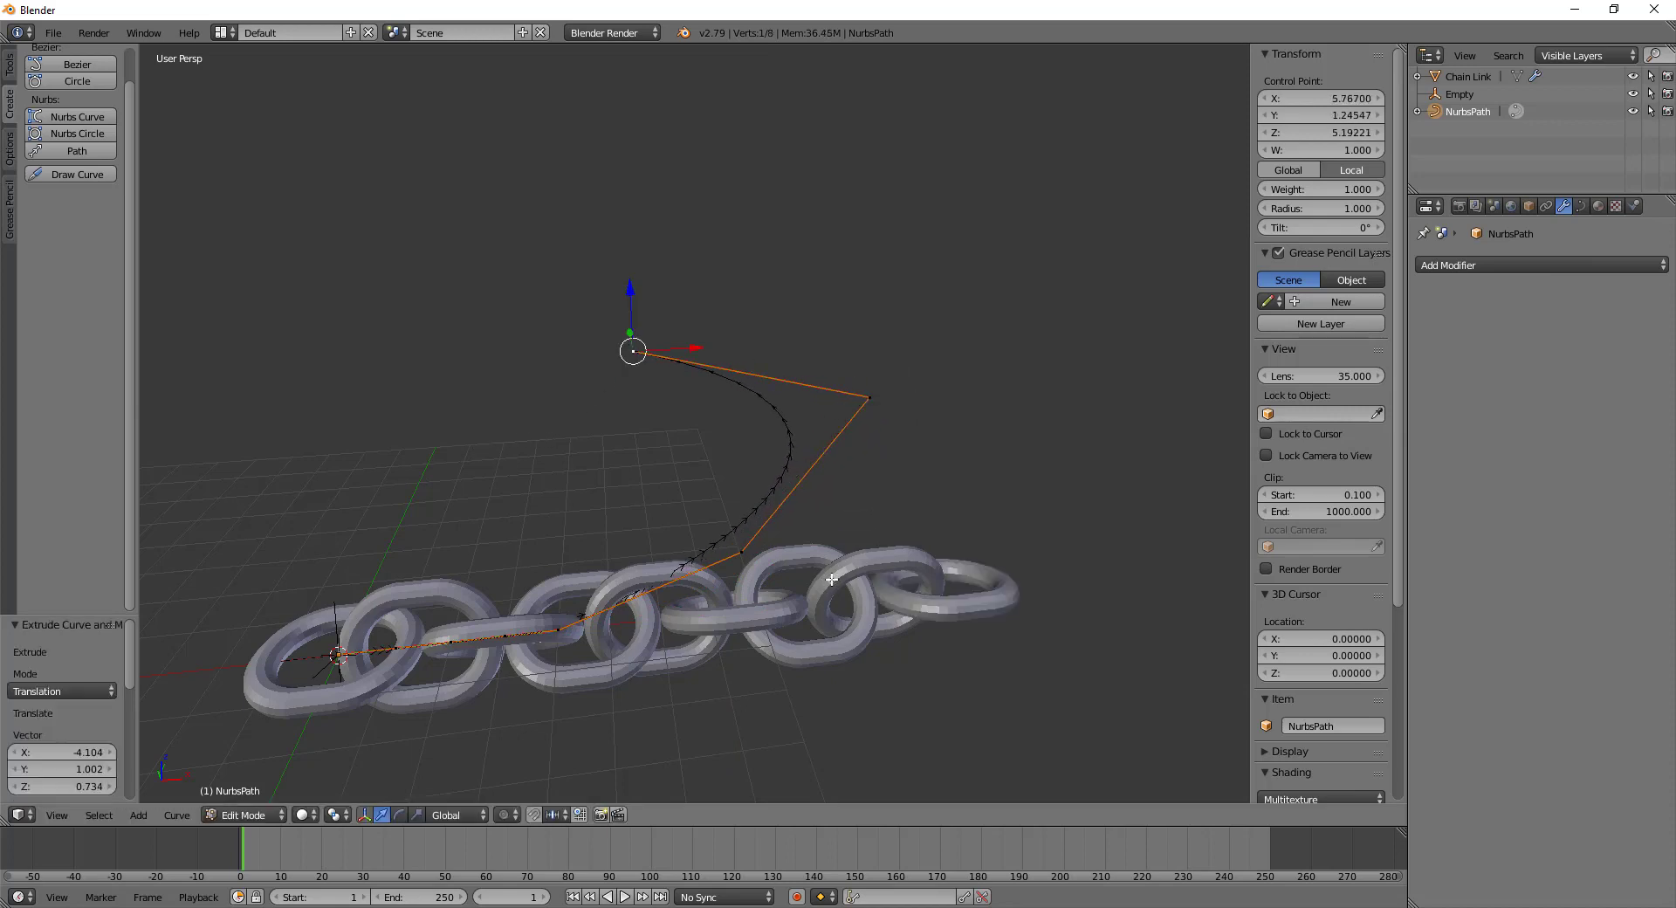
key("e")
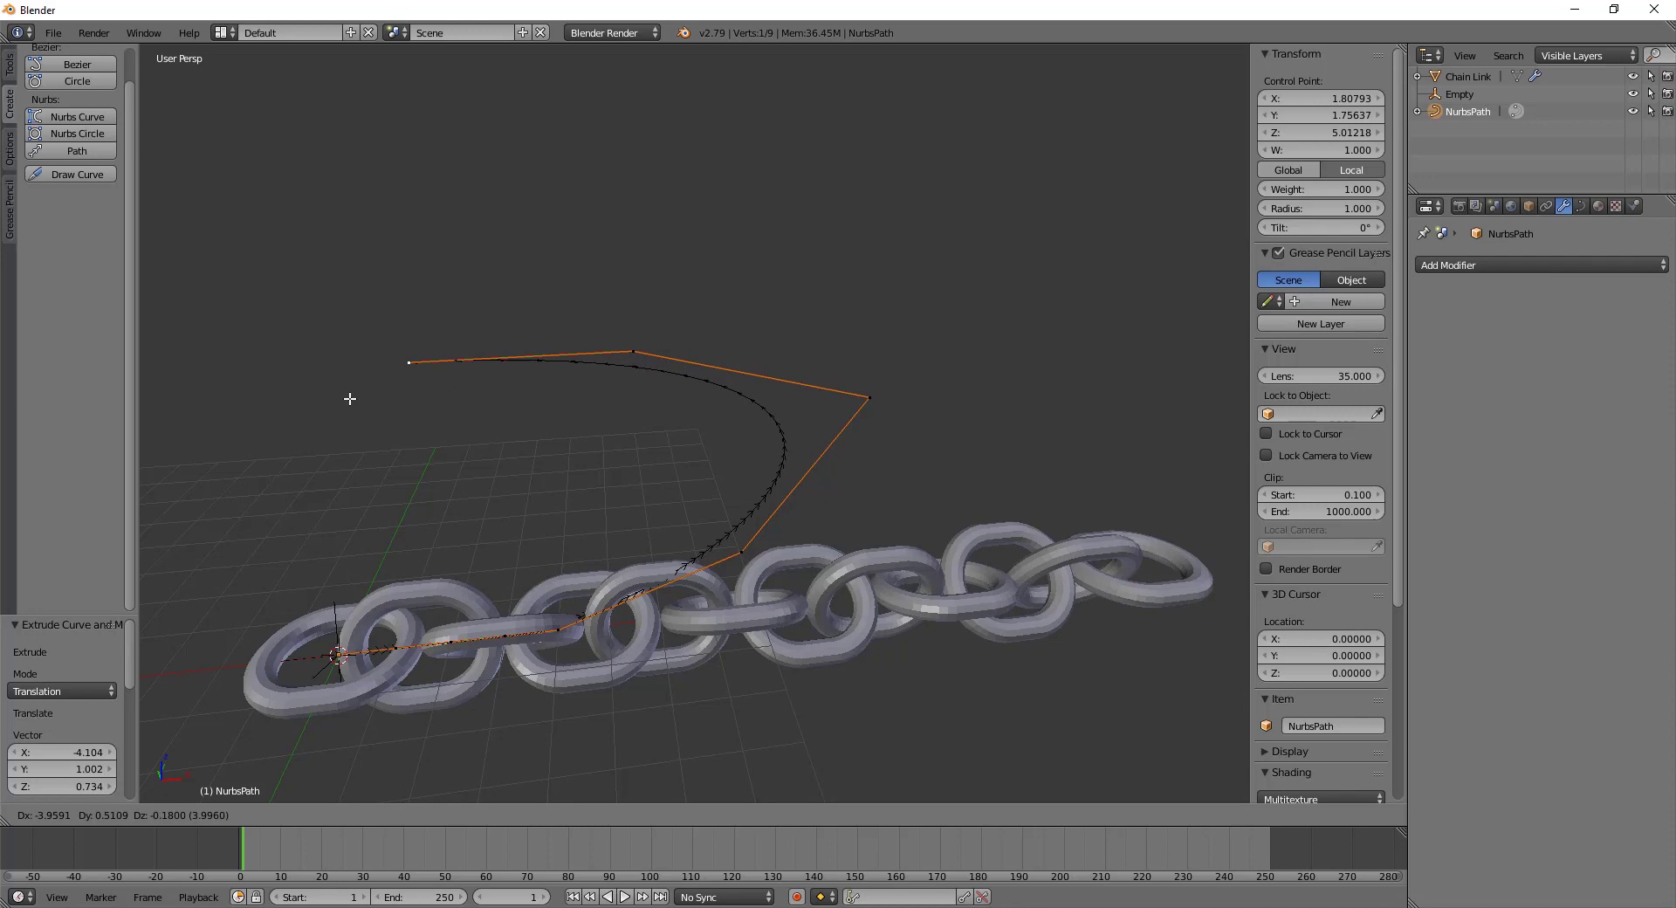
left_click(390, 430)
key("e")
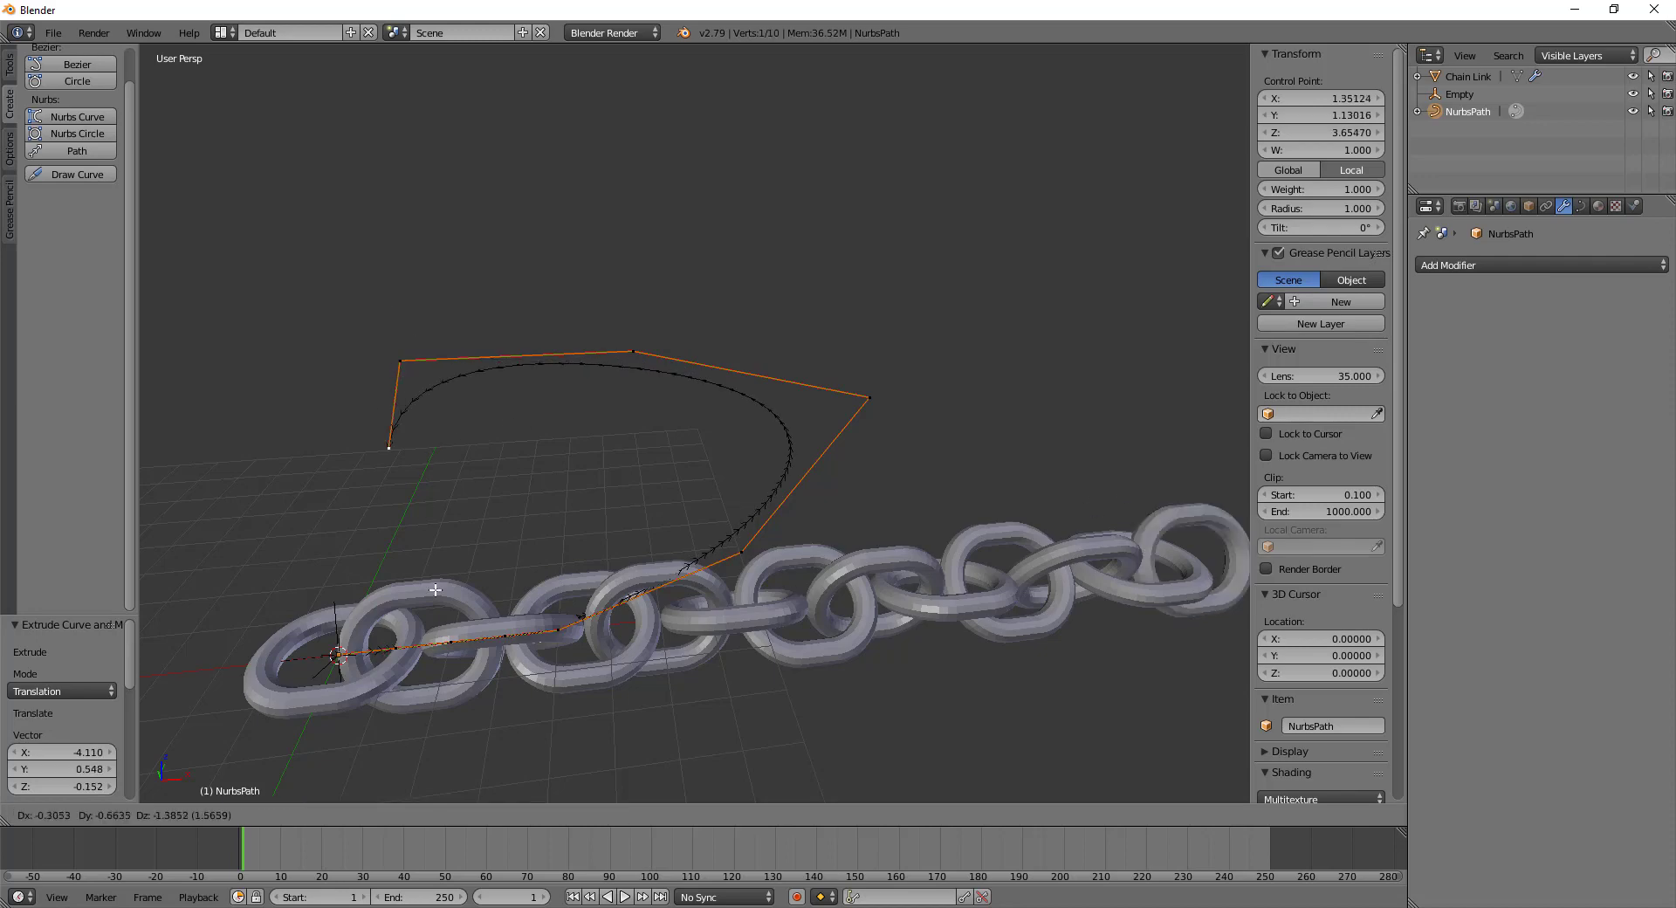
left_click(568, 718)
middle_click_drag(568, 718, 670, 610)
Extrude a final path point, then add a Curve modifier to Chain Link targeting NurbsPath
key("e")
left_click(848, 594)
key("Tab")
right_click(670, 610)
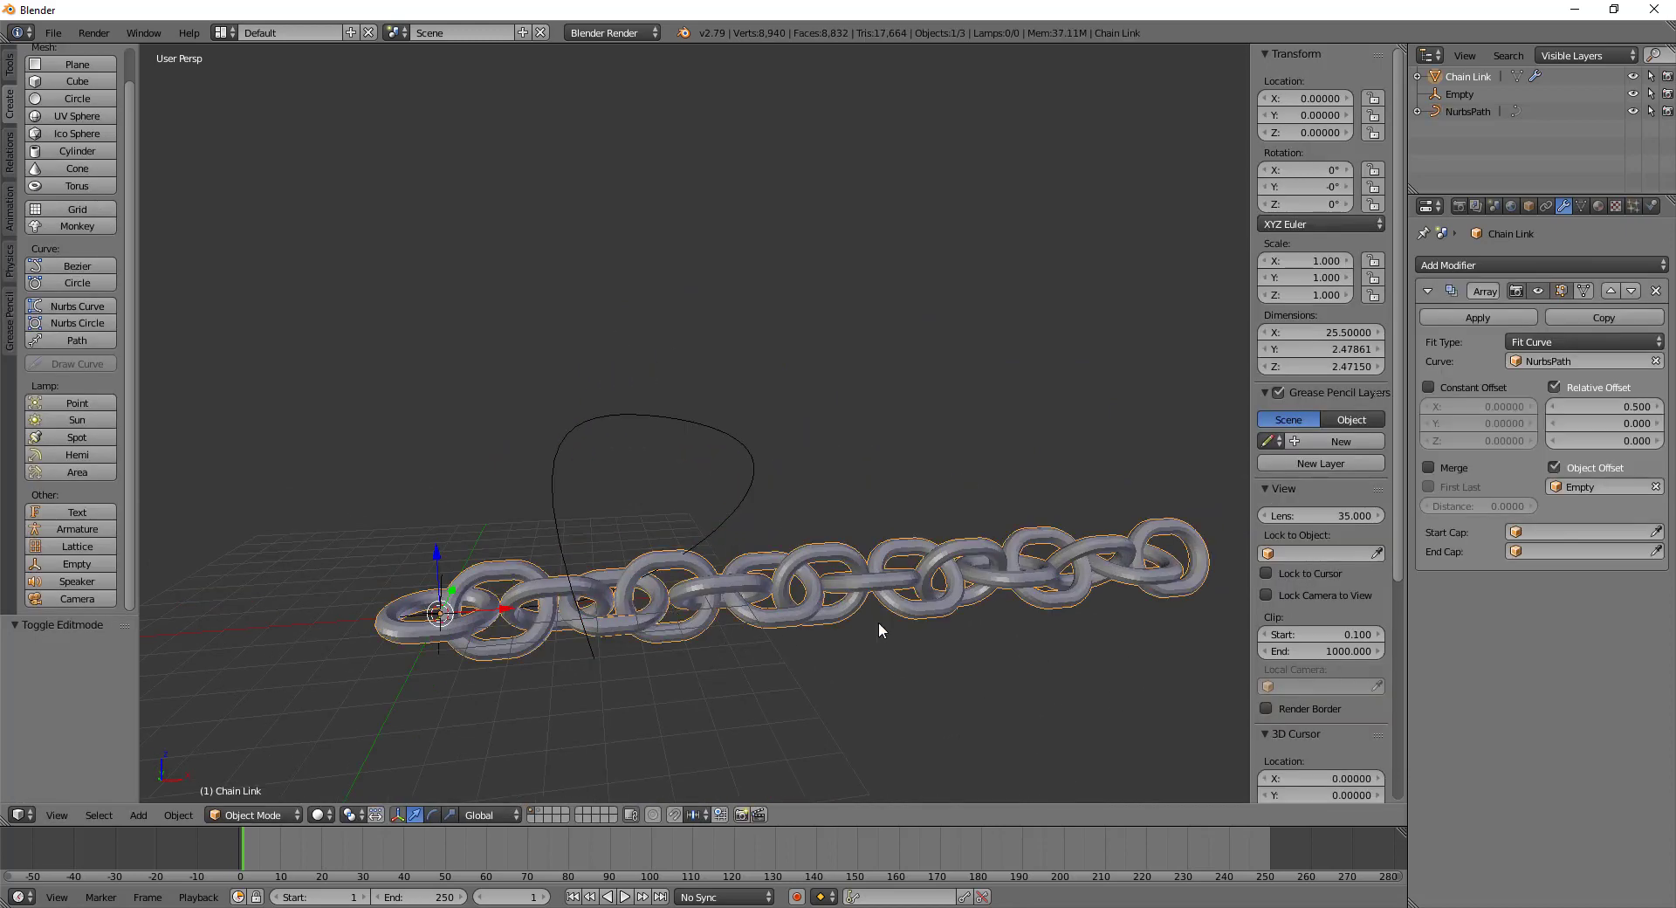
left_click(1513, 265)
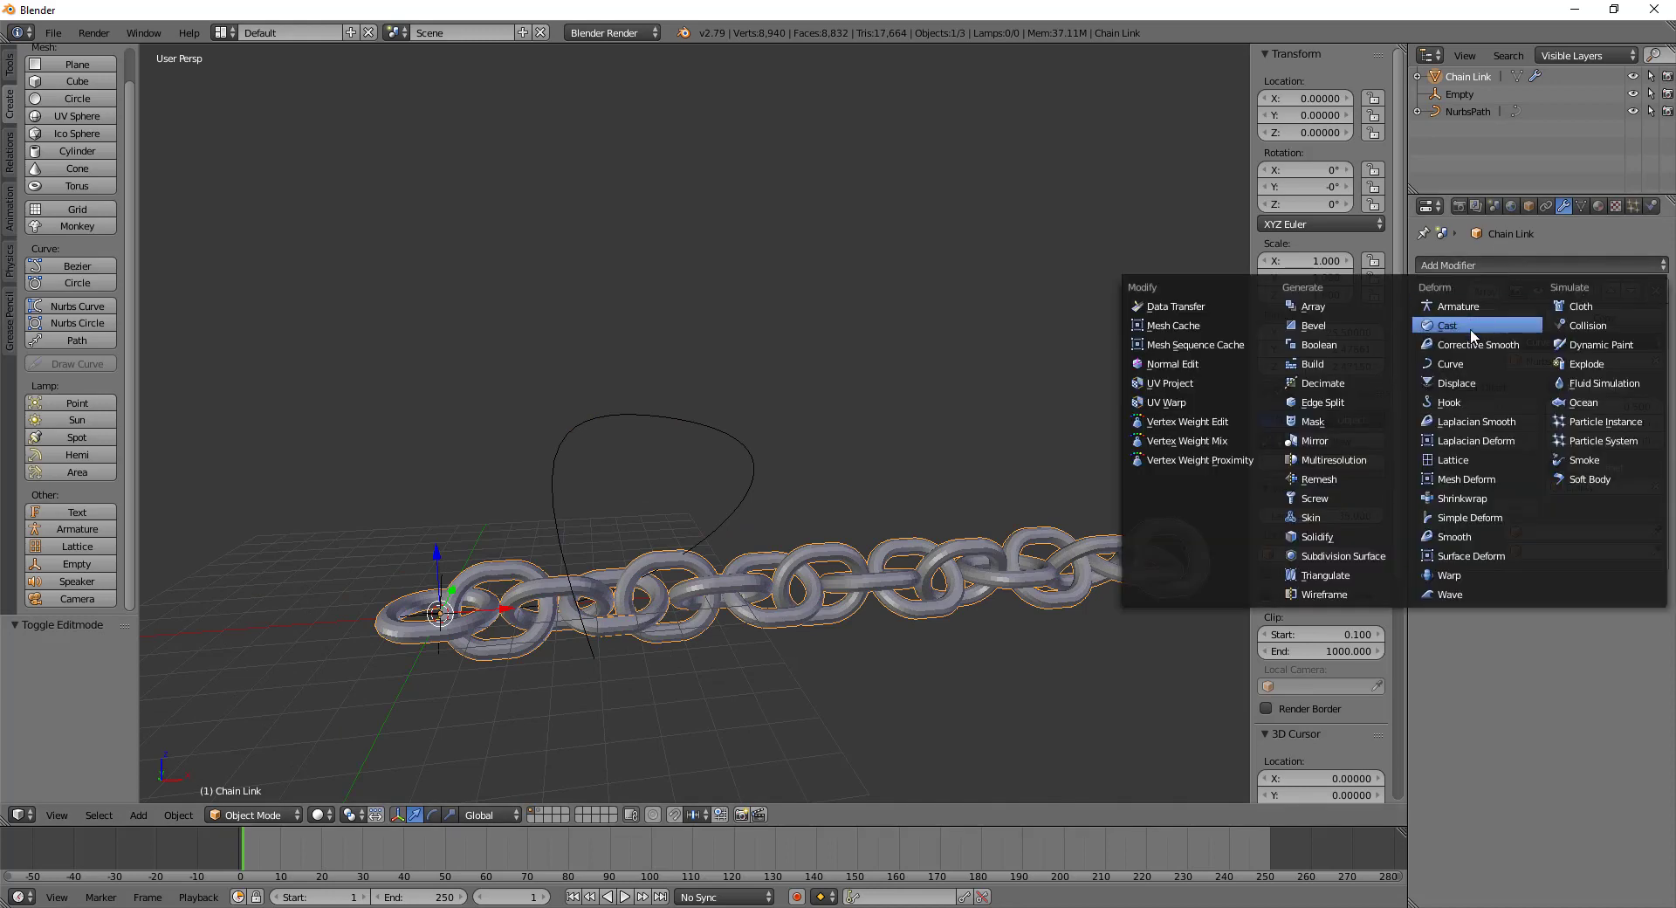
left_click(1477, 360)
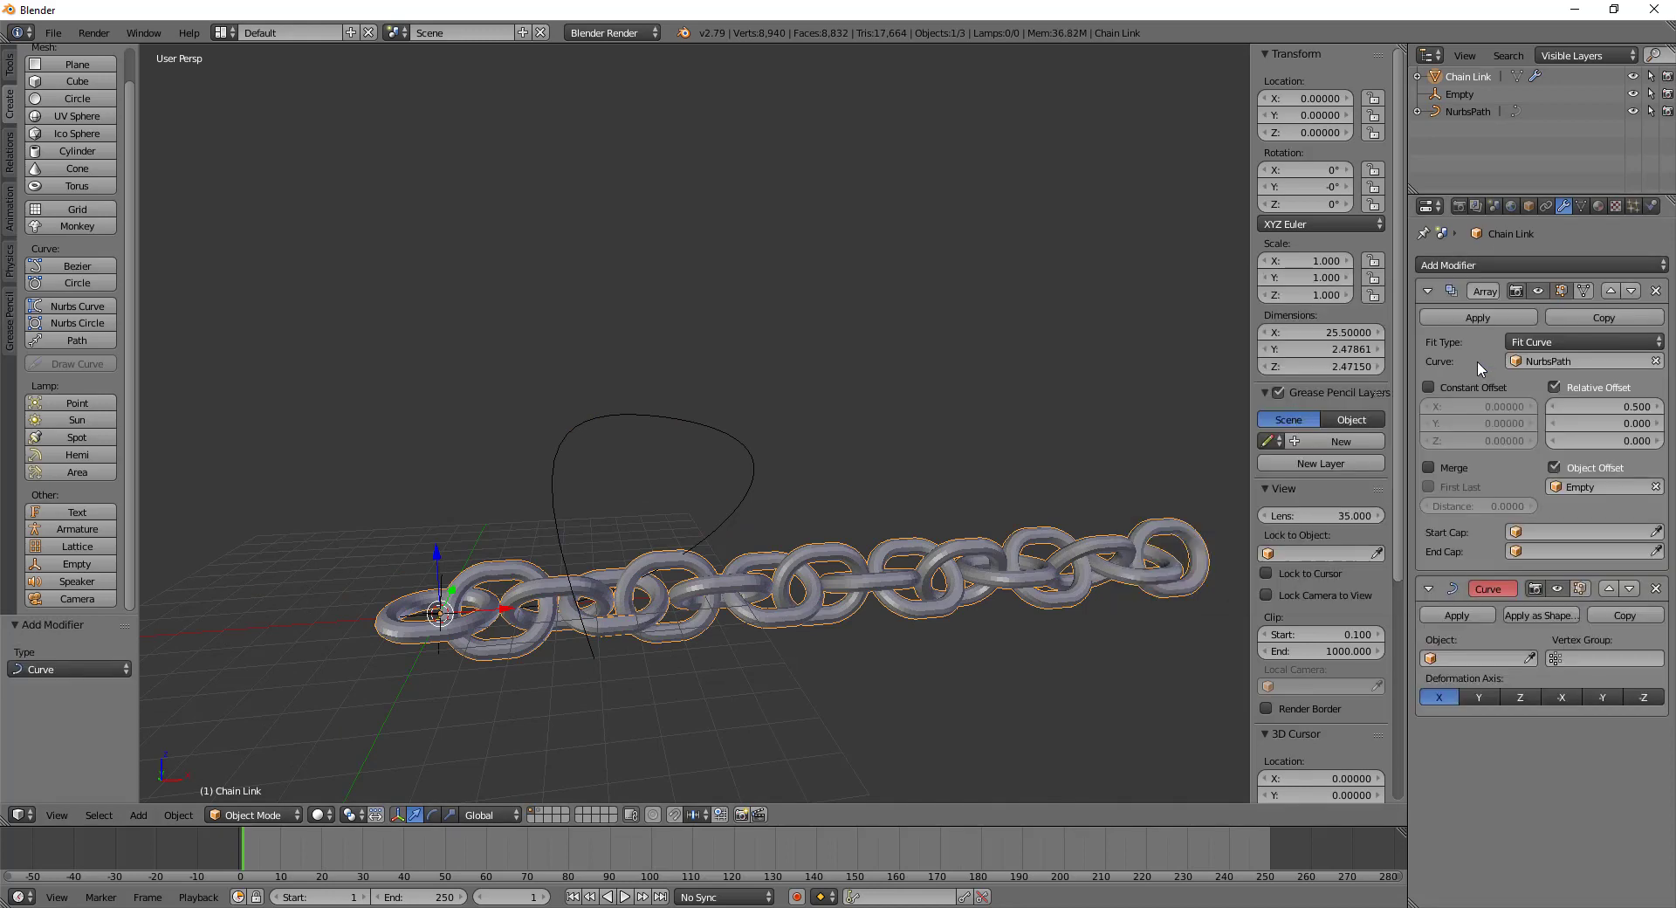
left_click(1438, 658)
left_click(1454, 702)
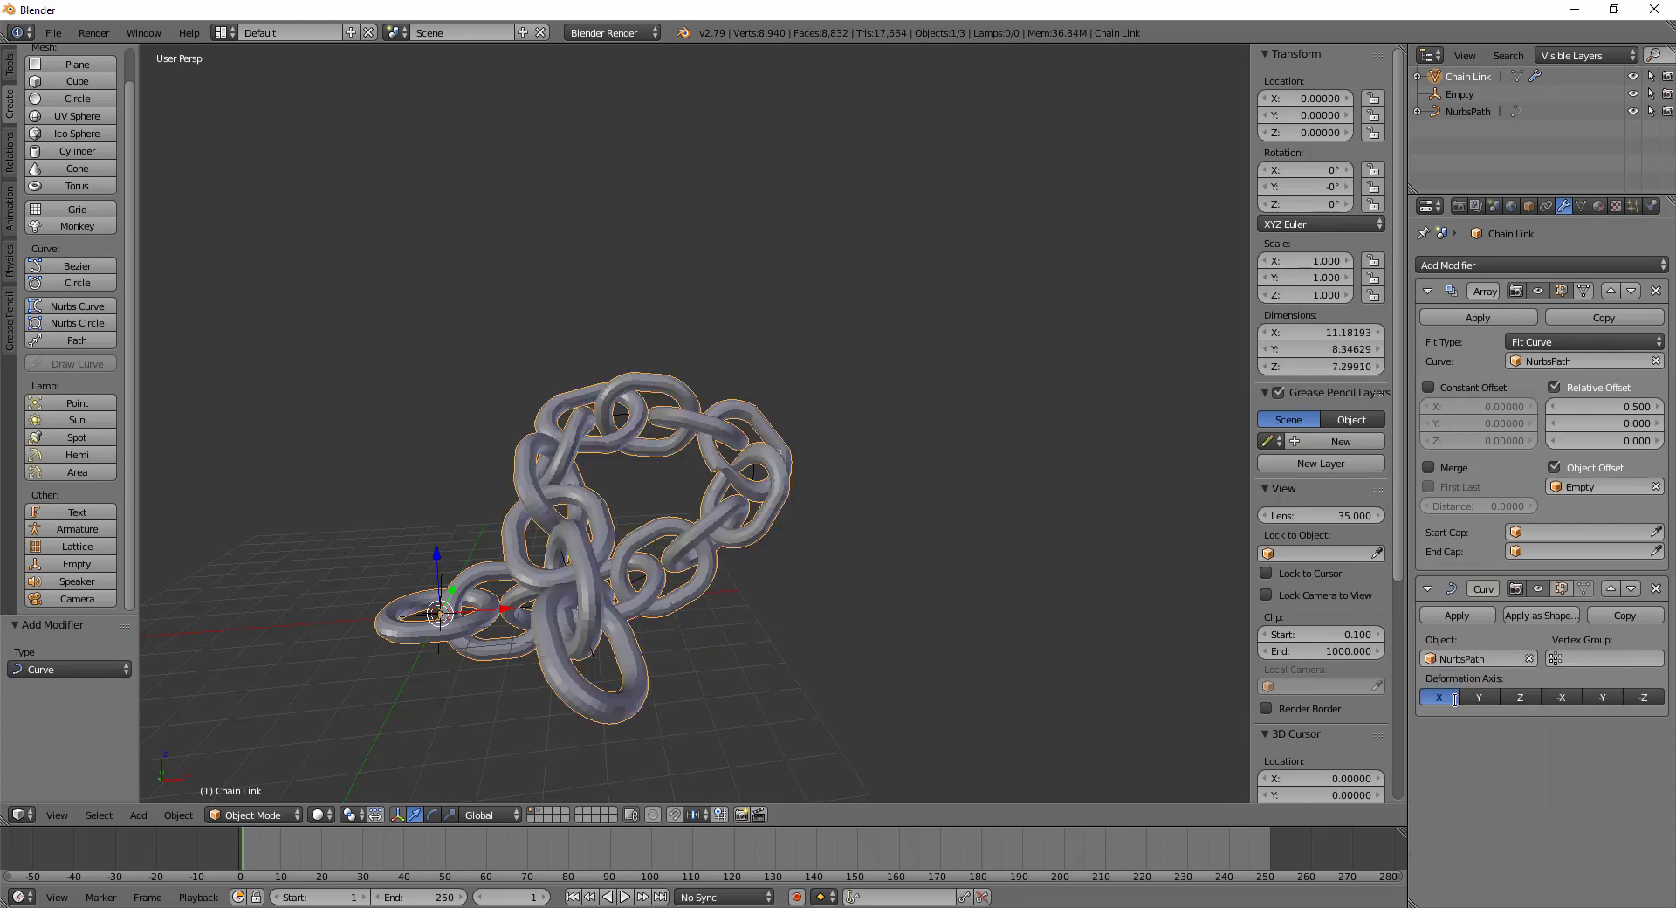
Extend NurbsPath with three more points so the chain climbs upward and winds right
mouse_move(676, 611)
middle_mouse_down()
mouse_move(856, 598)
mouse_move(886, 620)
mouse_move(763, 595)
mouse_move(663, 545)
mouse_move(557, 604)
mouse_move(711, 707)
mouse_move(685, 632)
middle_mouse_up()
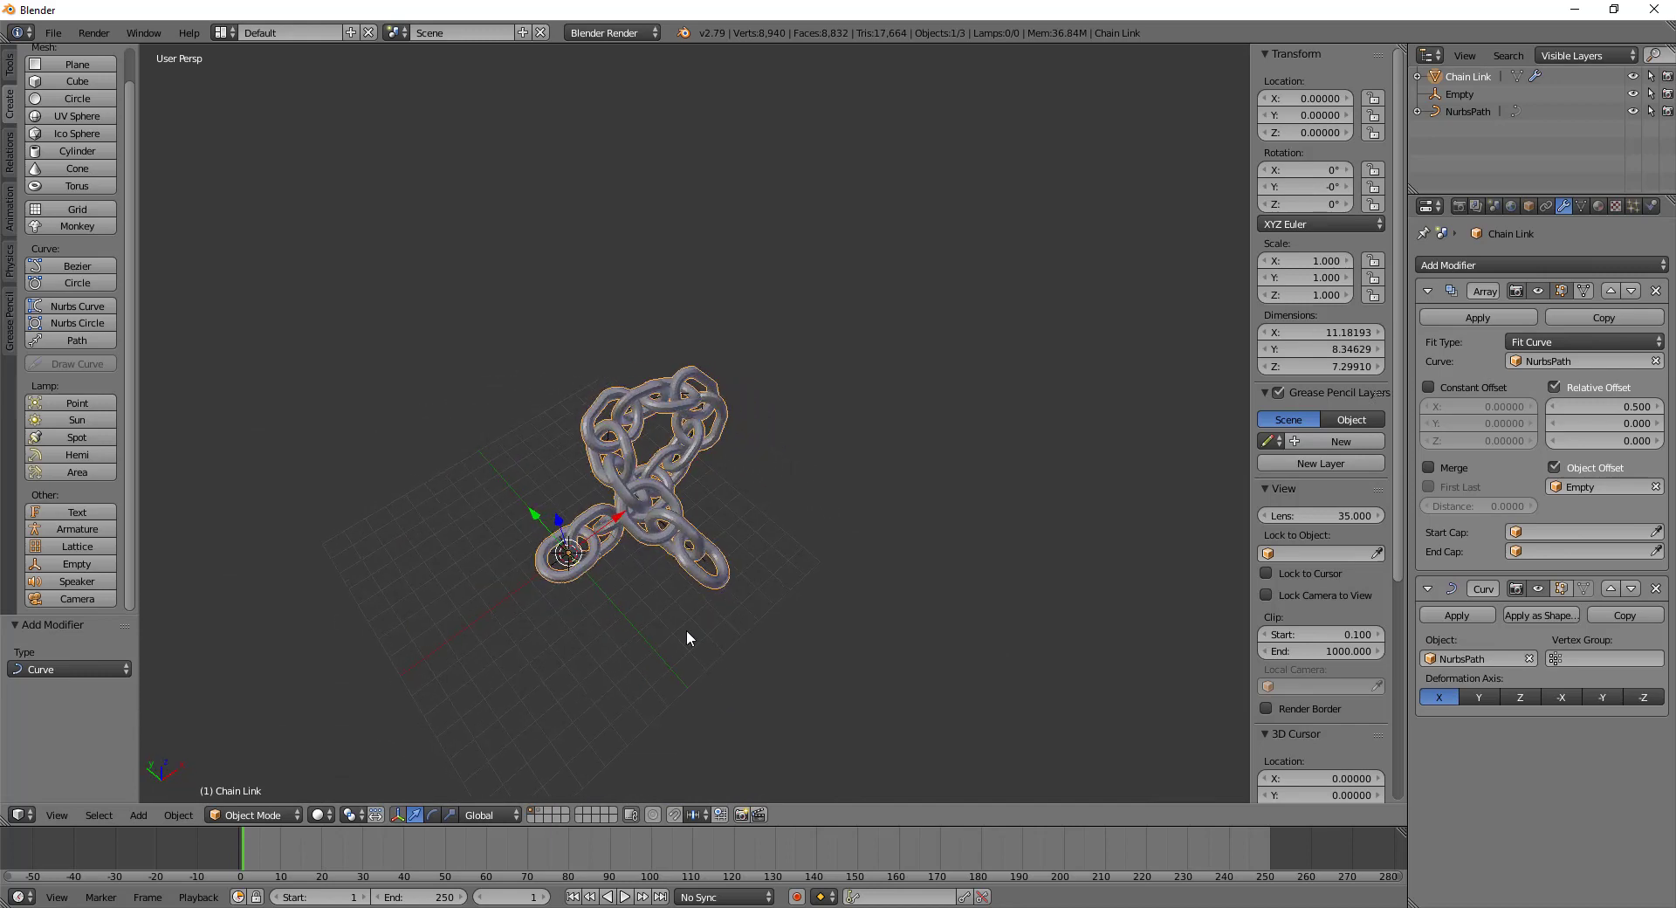
right_click(709, 566)
key("Tab")
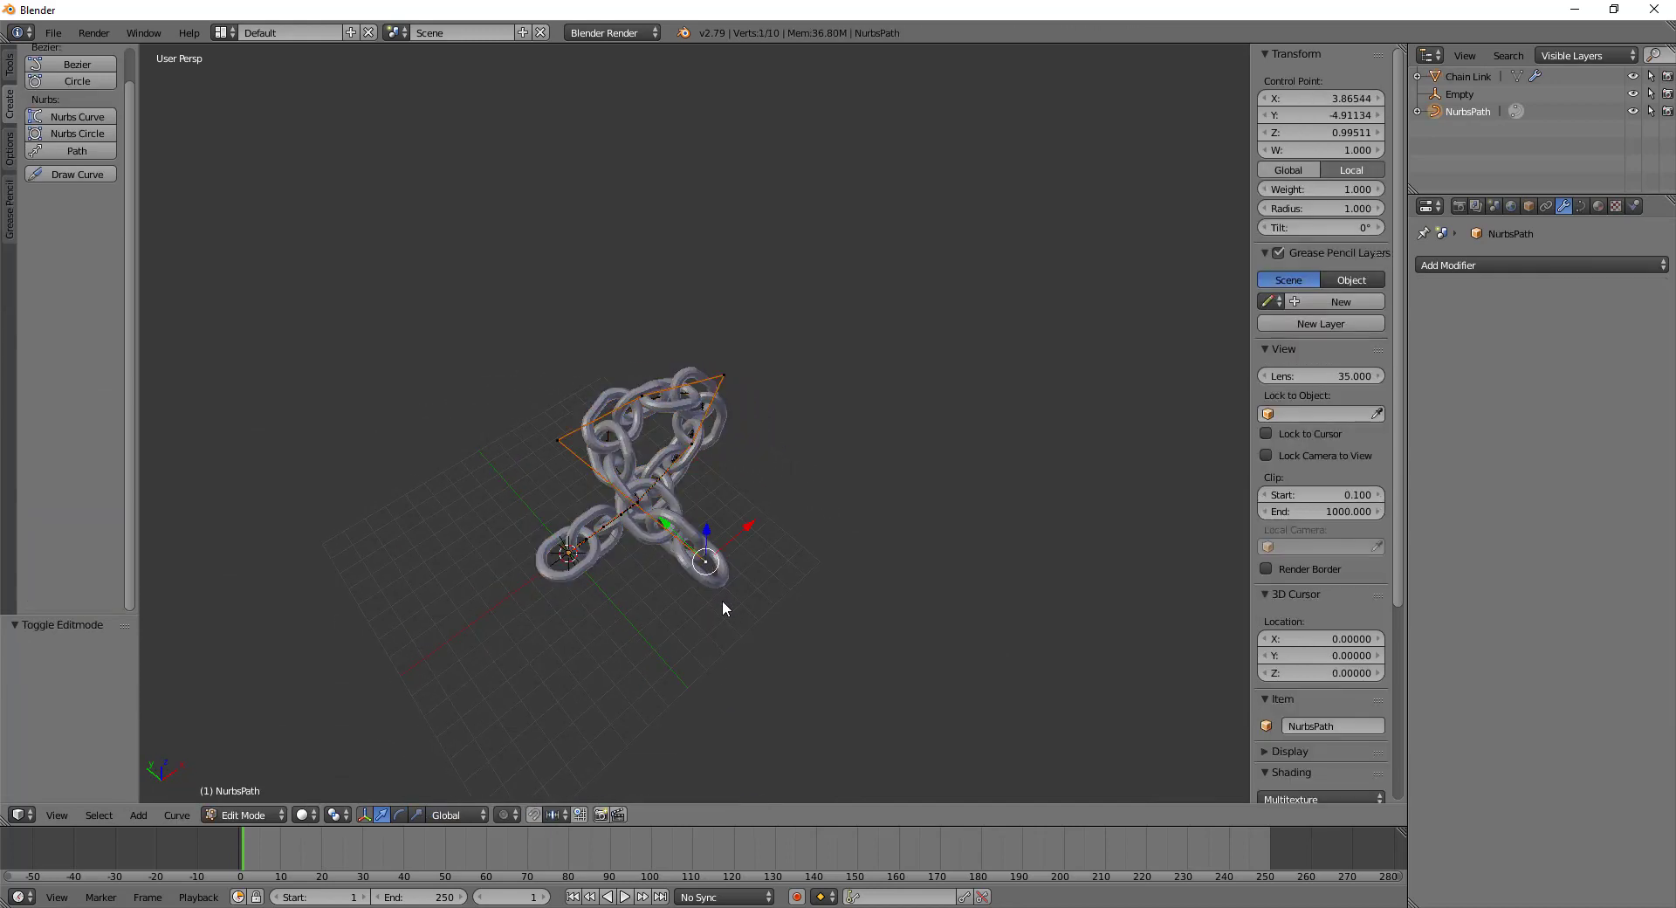
key("g")
left_click(908, 517)
key("e")
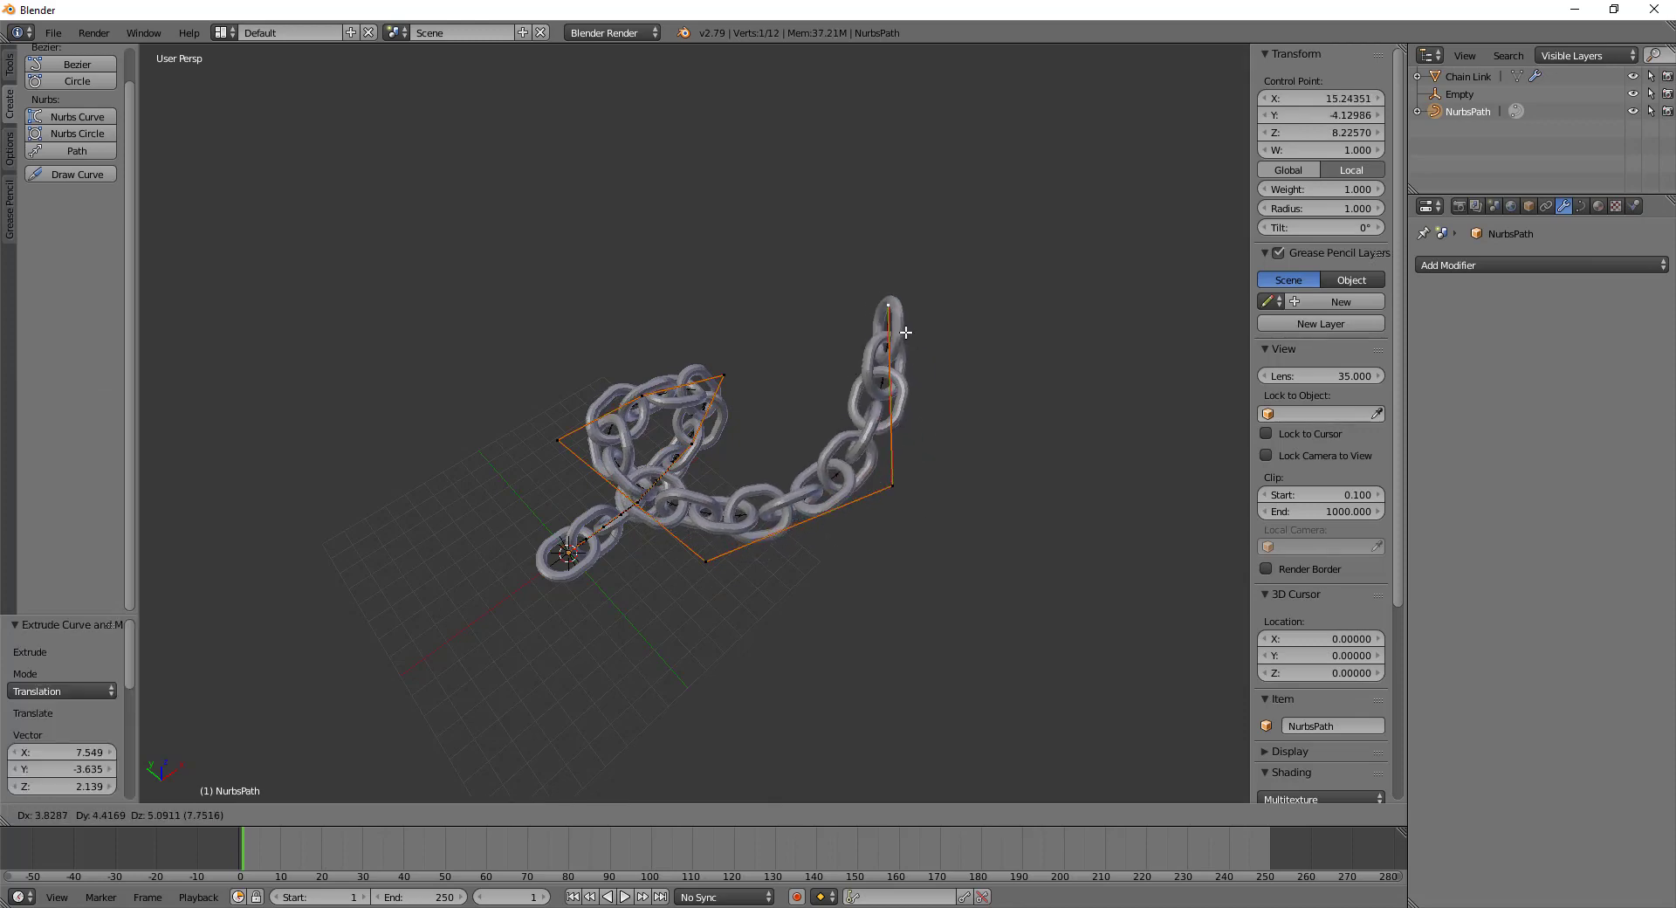
left_click(876, 321)
key("e")
left_click(694, 138)
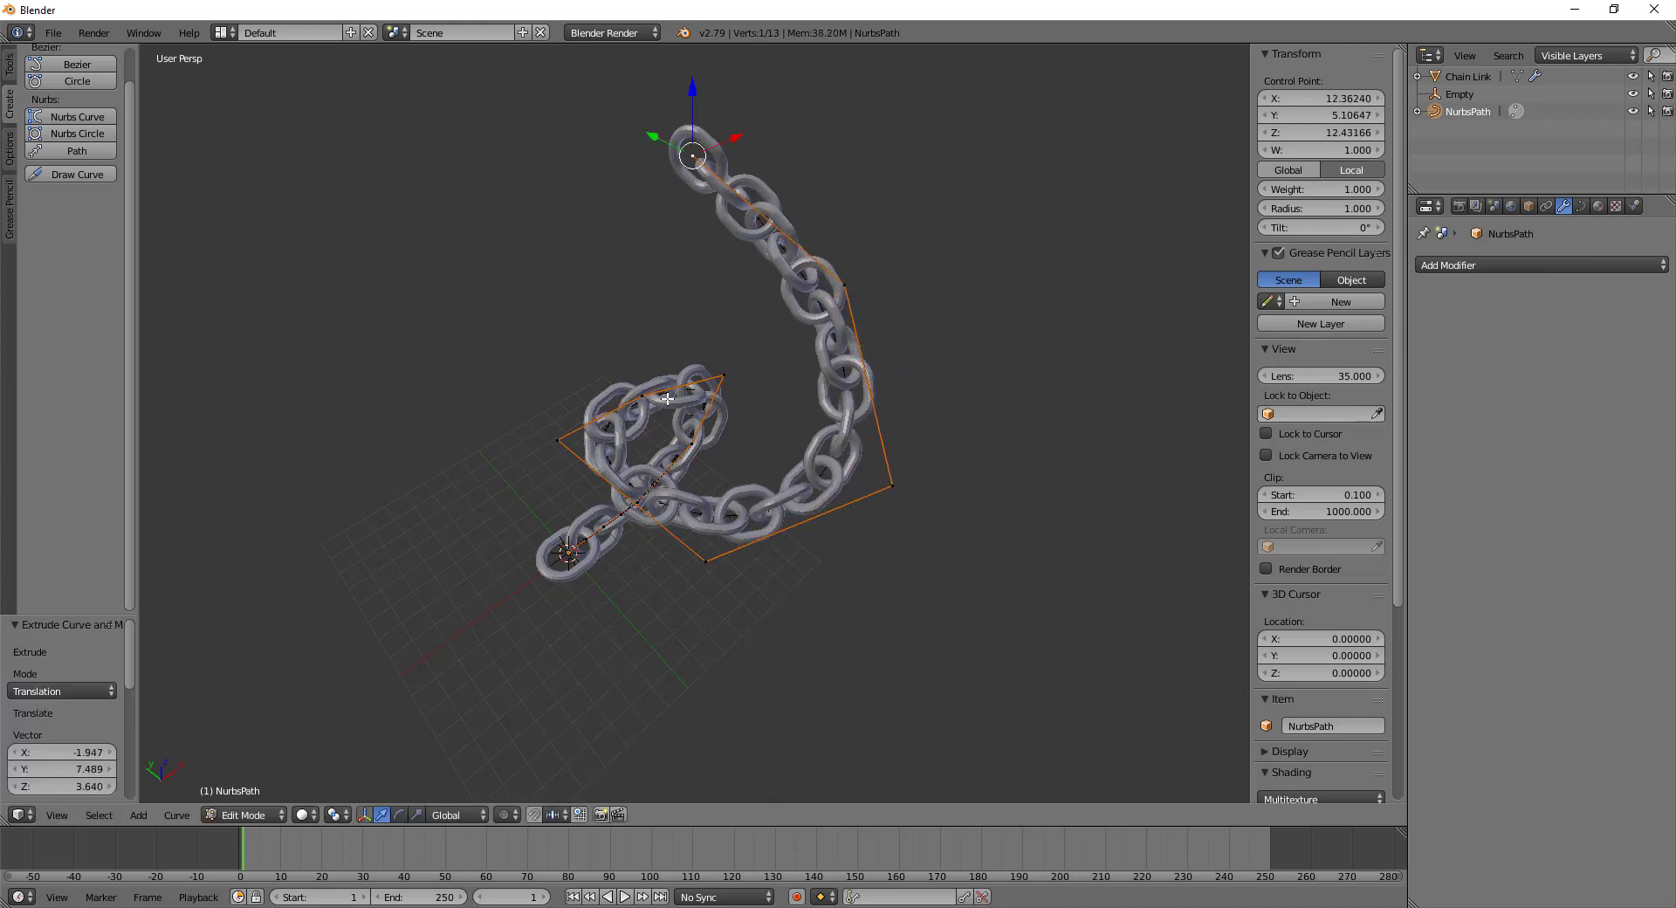
middle_click_drag(694, 138, 785, 344)
key("e")
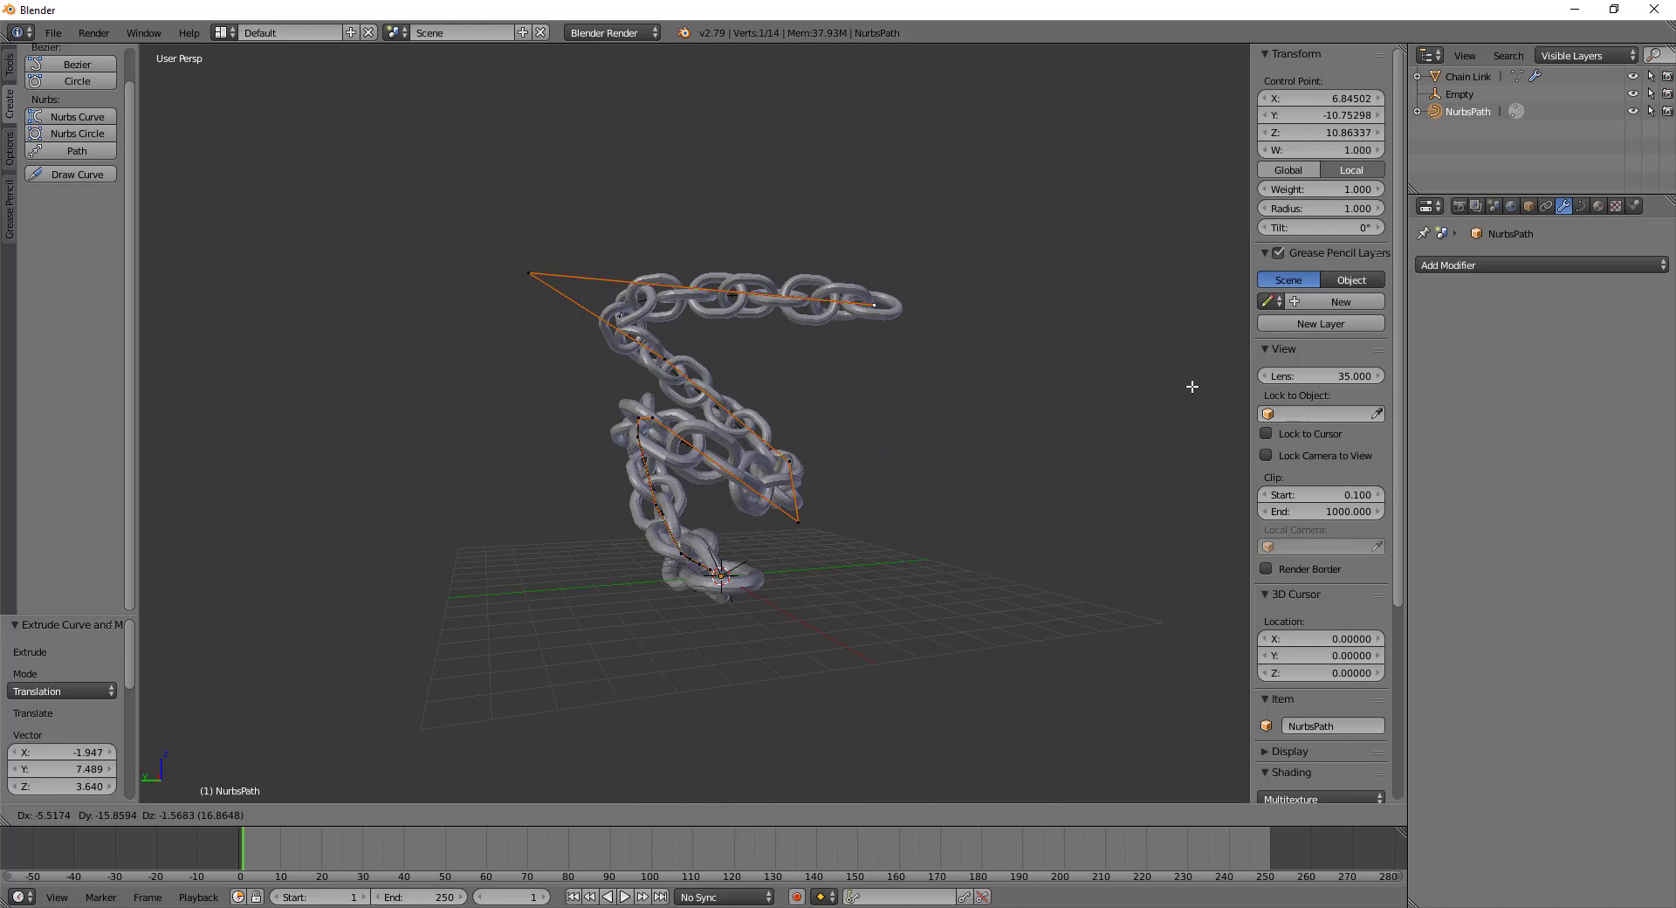
left_click(1028, 474)
middle_click_drag(1029, 475, 687, 410)
Return to Object Mode and reselect the Chain Link to inspect the bent chain
key("Tab")
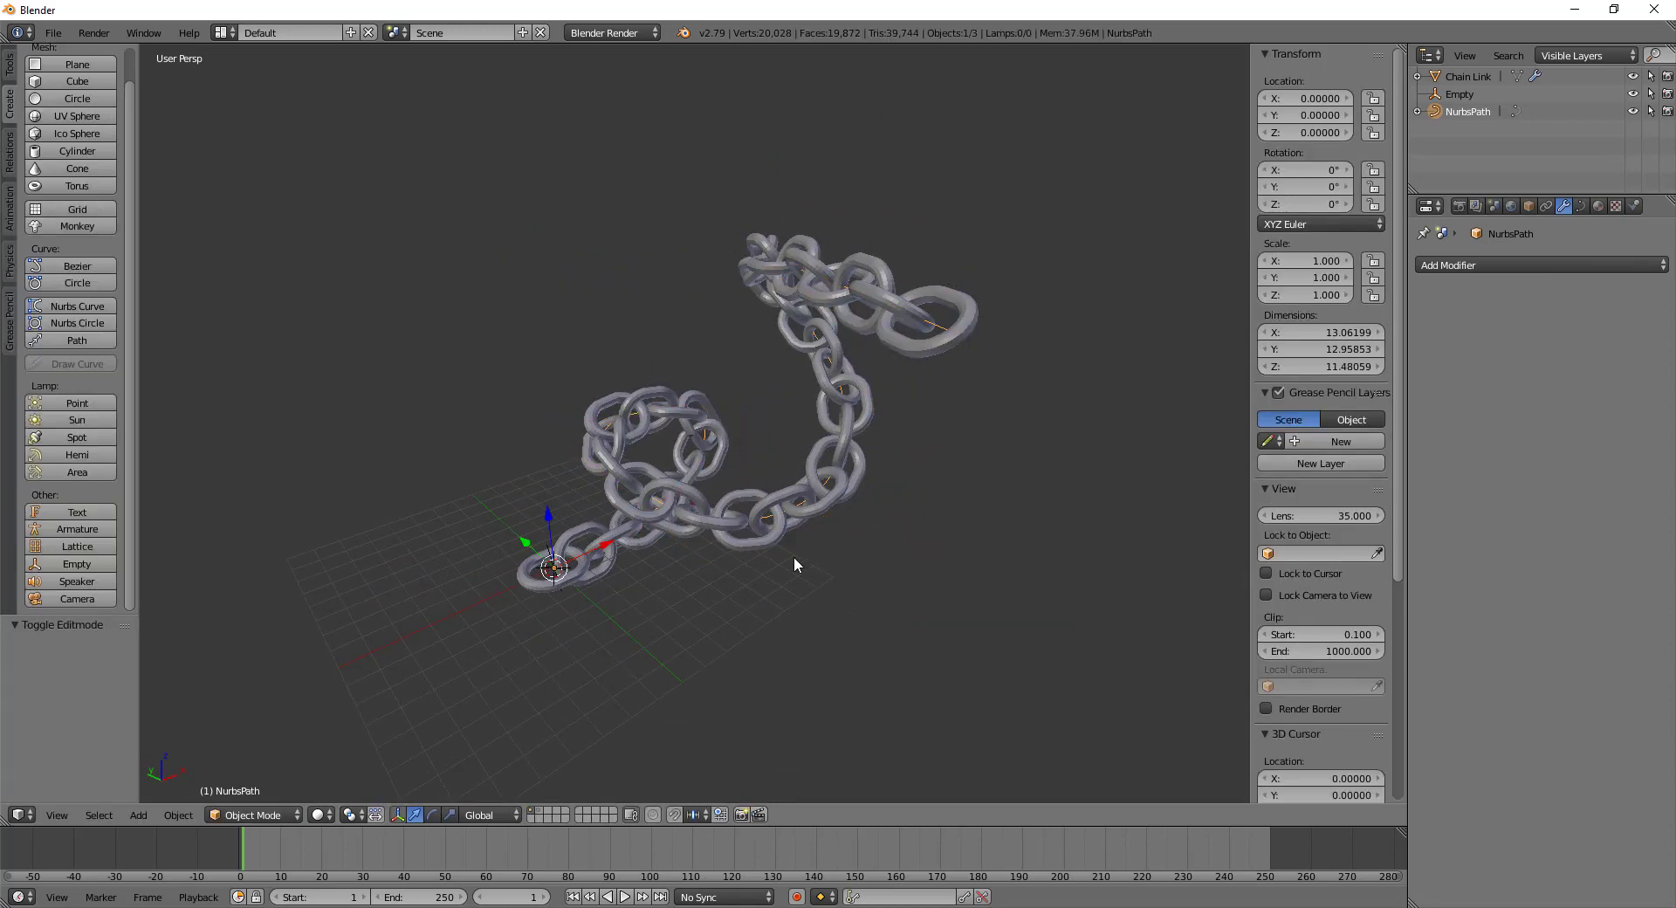
middle_click_drag(572, 576, 659, 630)
key("Tab")
key("Tab")
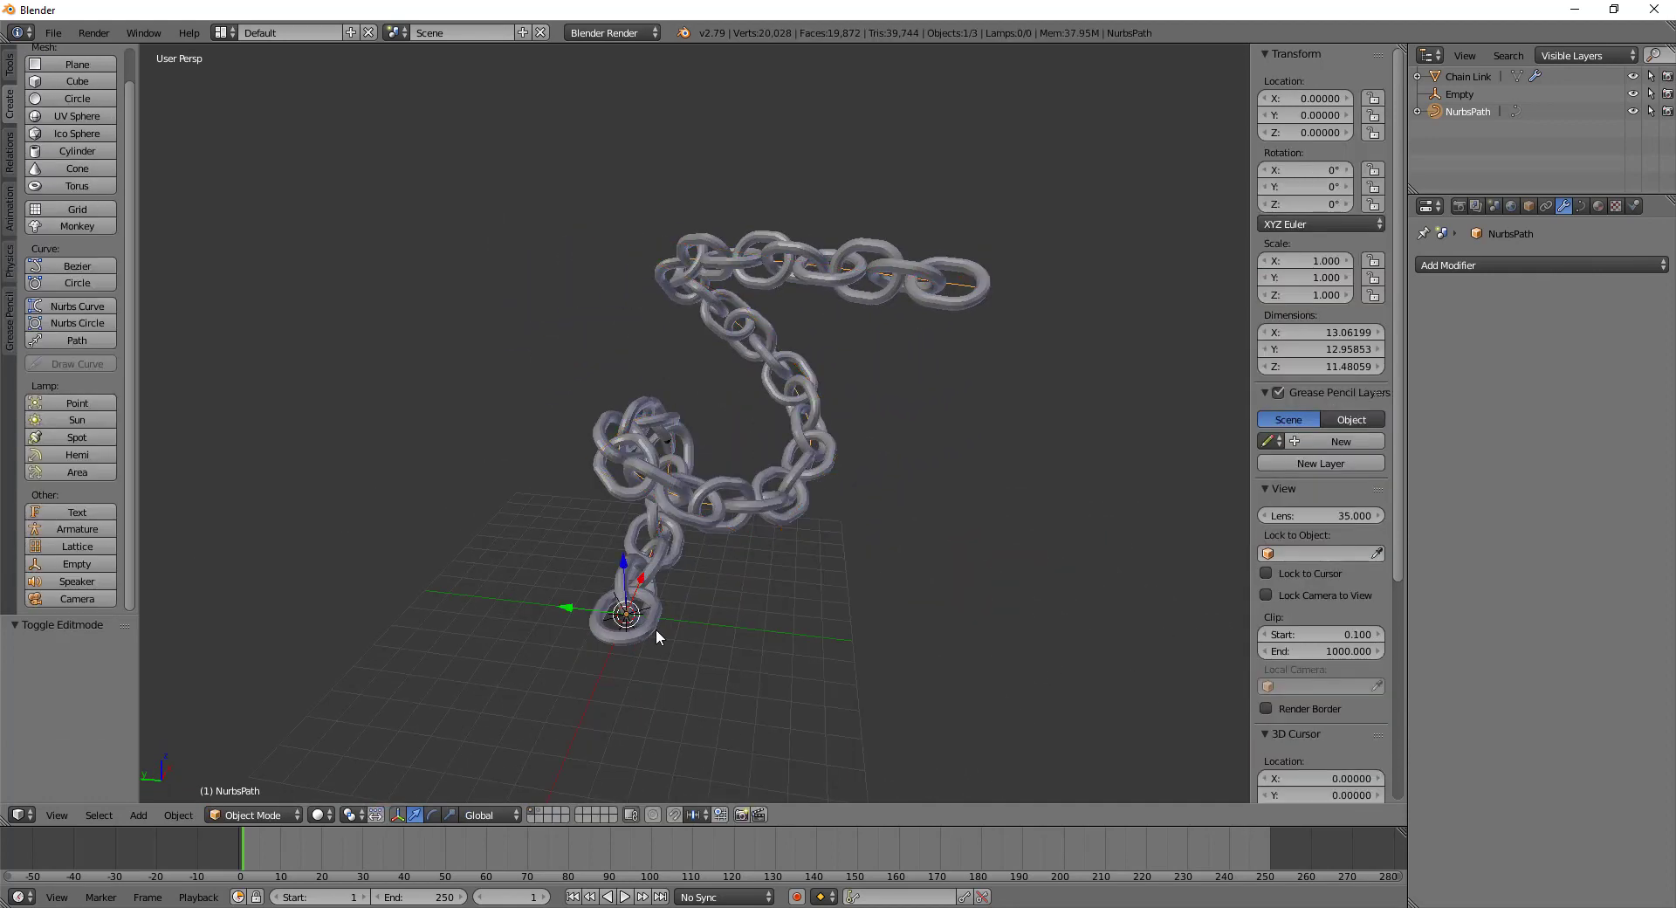
right_click(656, 628)
key("Tab")
middle_click_drag(826, 607, 466, 601)
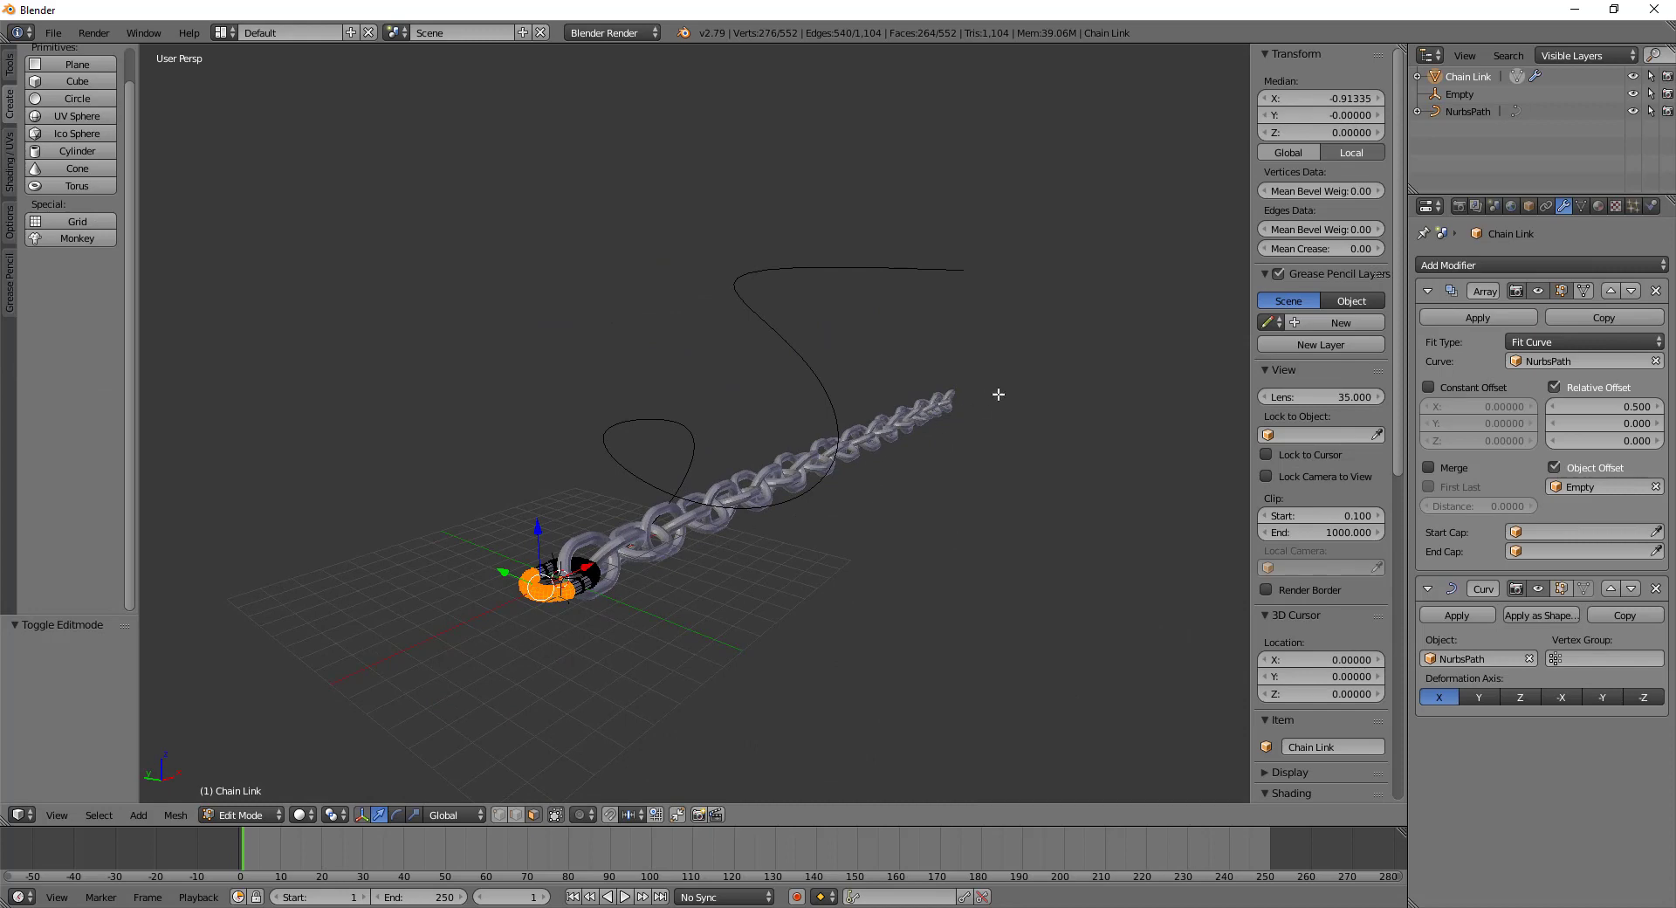
Try the Curve modifier above the Array, then restore the Array above the Curve
key("Tab")
left_click(1611, 588)
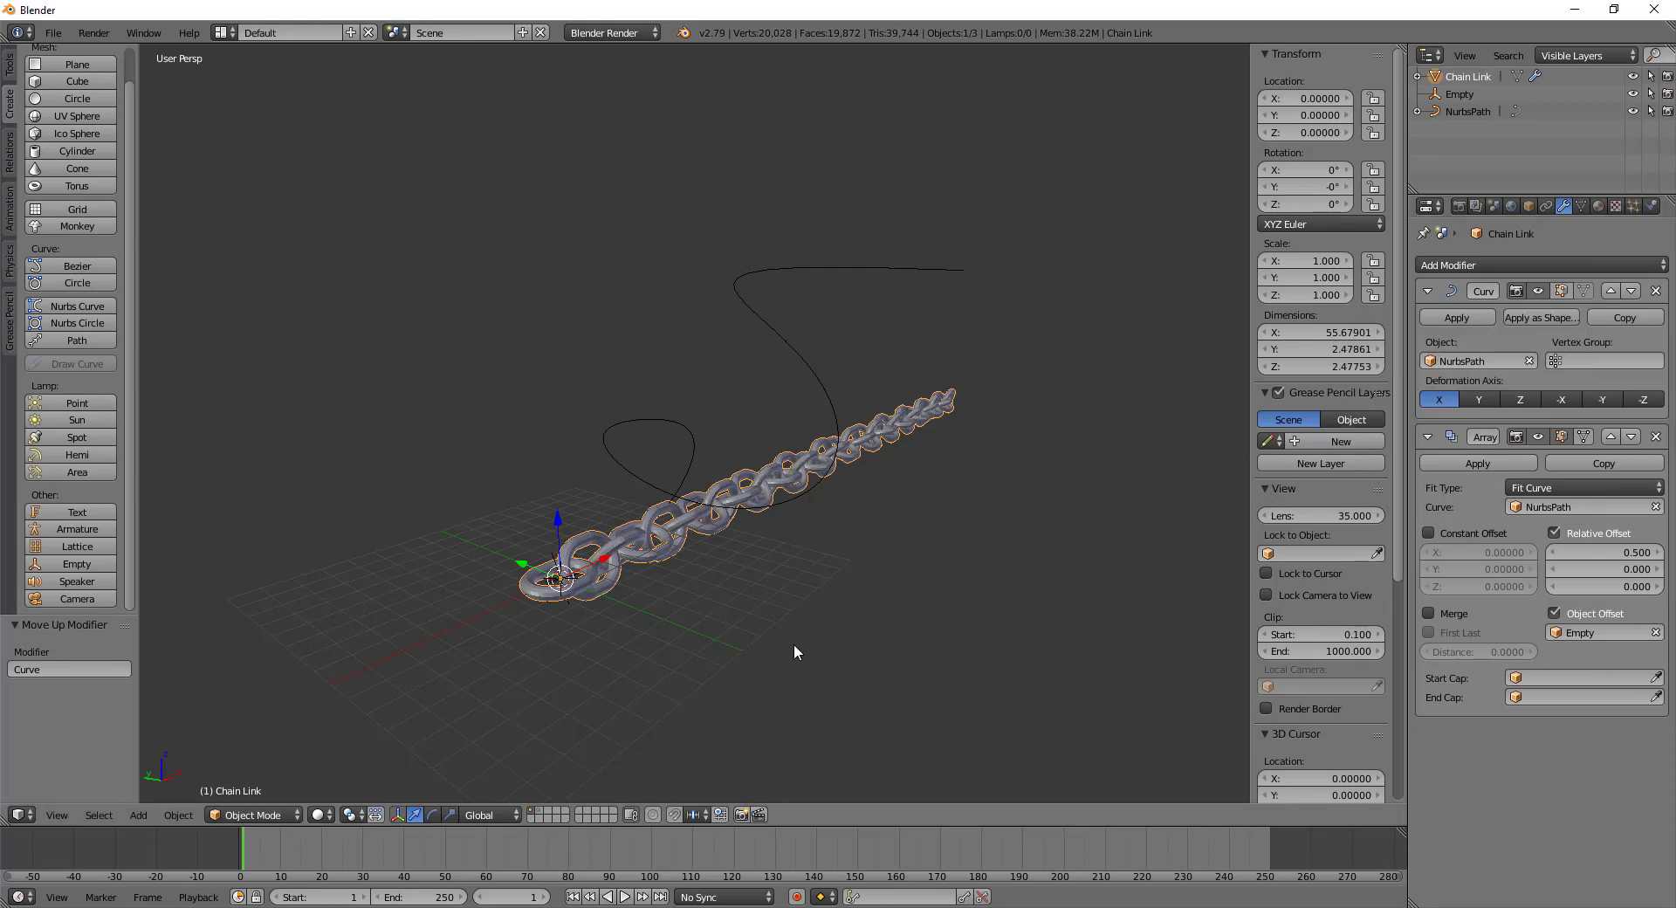
middle_click_drag(793, 643, 658, 678)
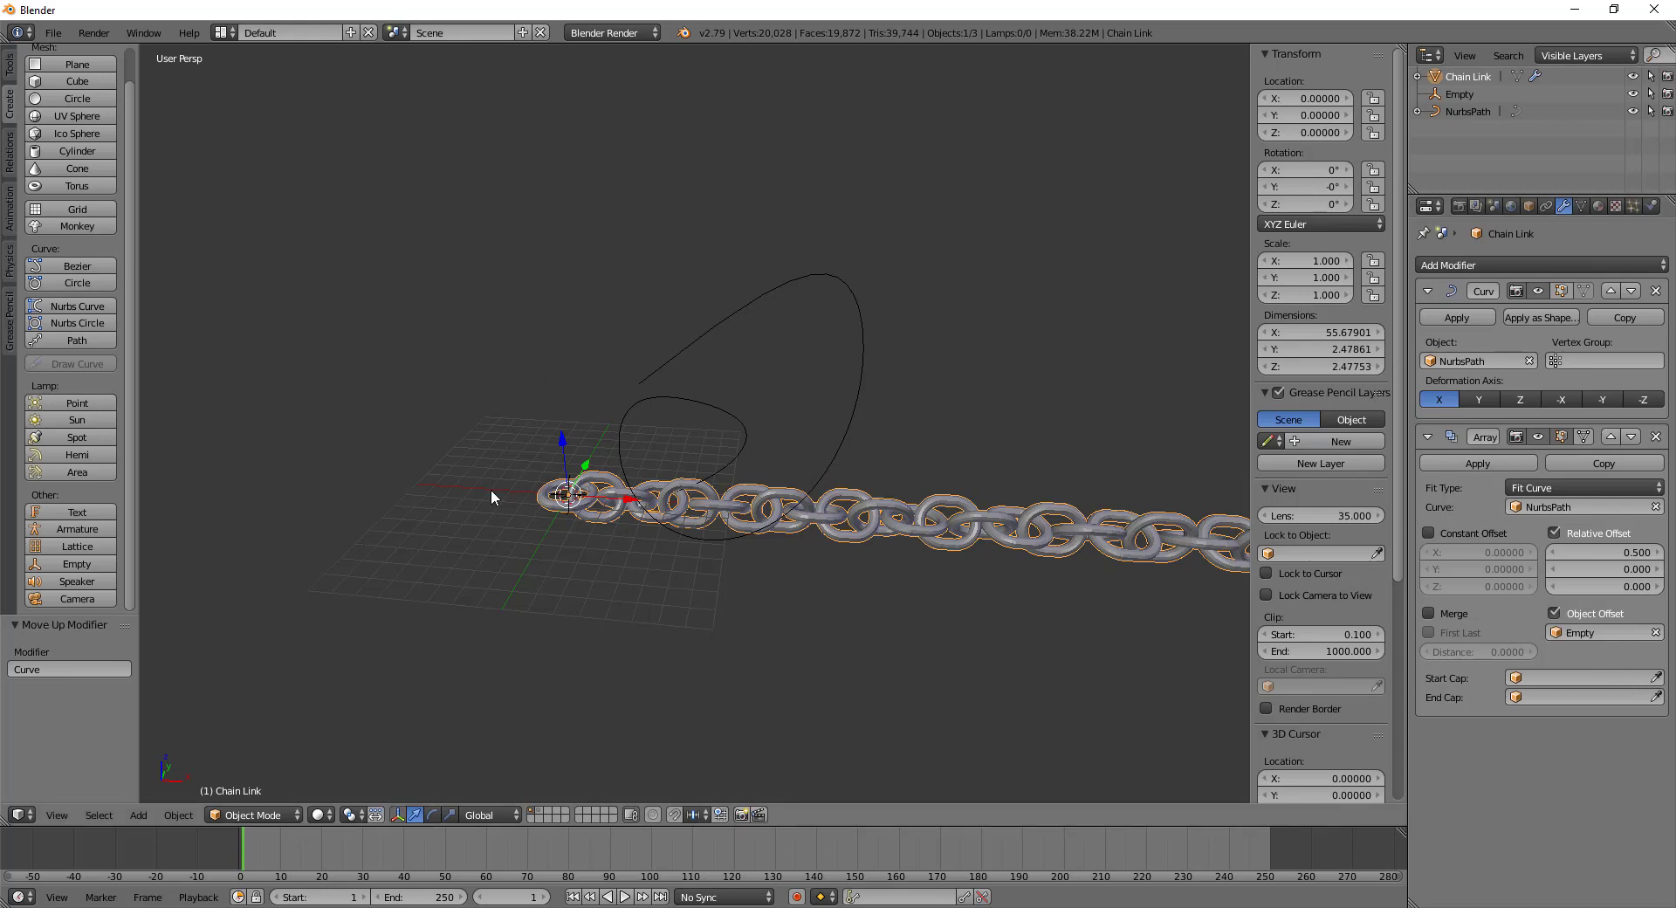
left_click(1611, 436)
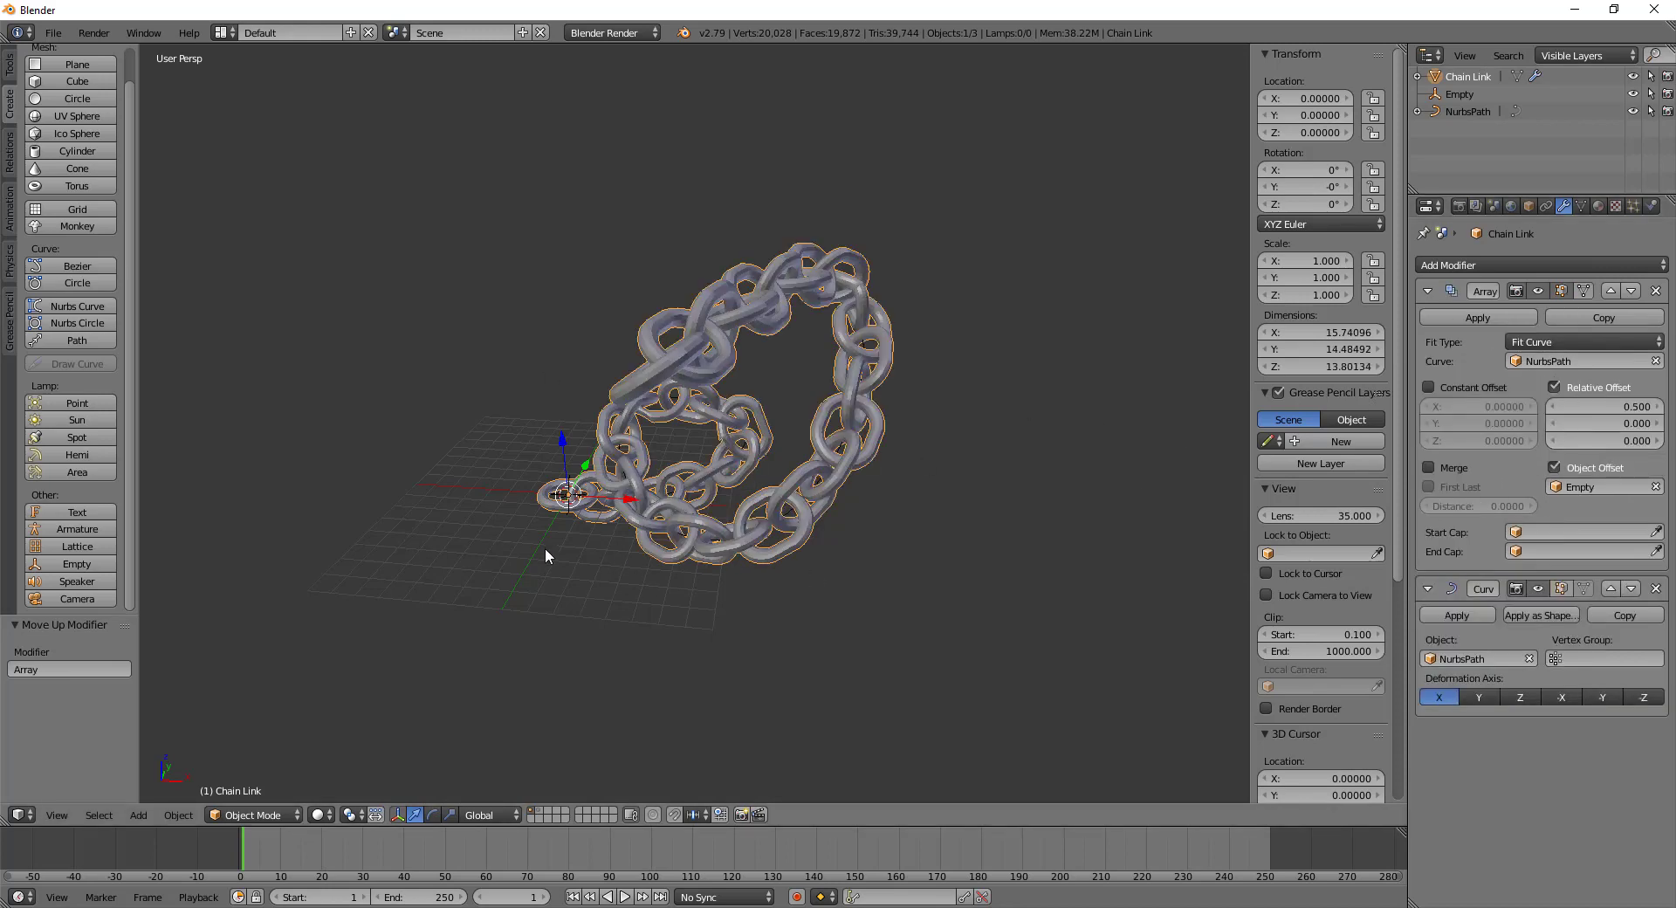
middle_click_drag(586, 554, 526, 557)
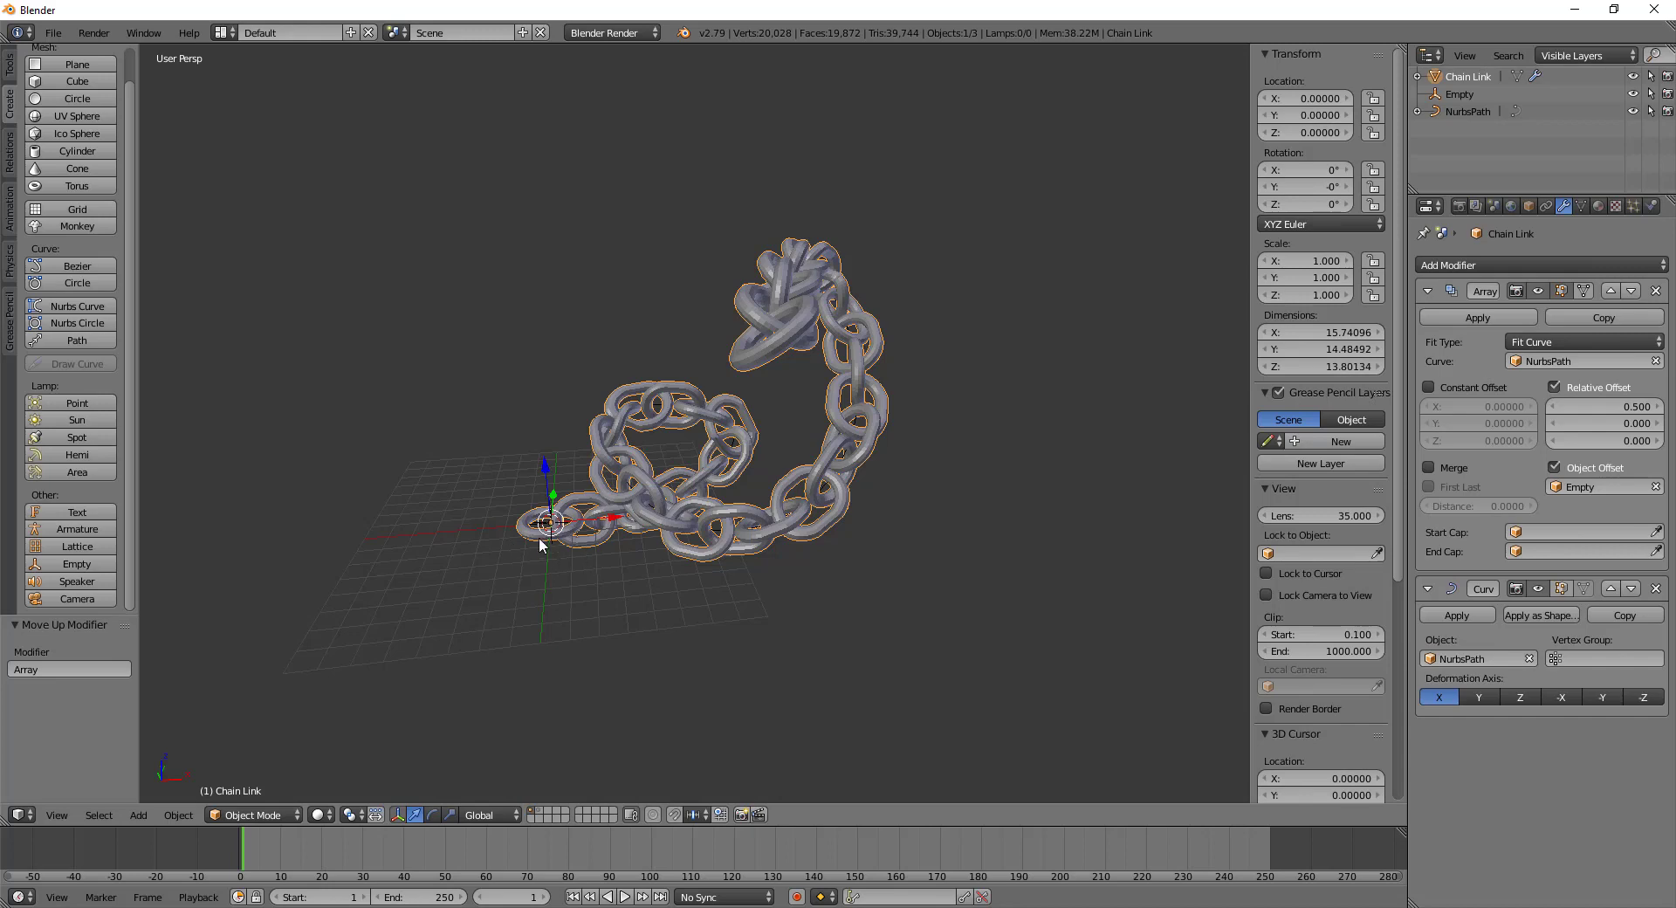
mouse_move(648, 556)
middle_mouse_down()
mouse_move(815, 581)
mouse_move(942, 548)
mouse_move(1001, 458)
mouse_move(930, 460)
mouse_move(658, 551)
middle_mouse_up()
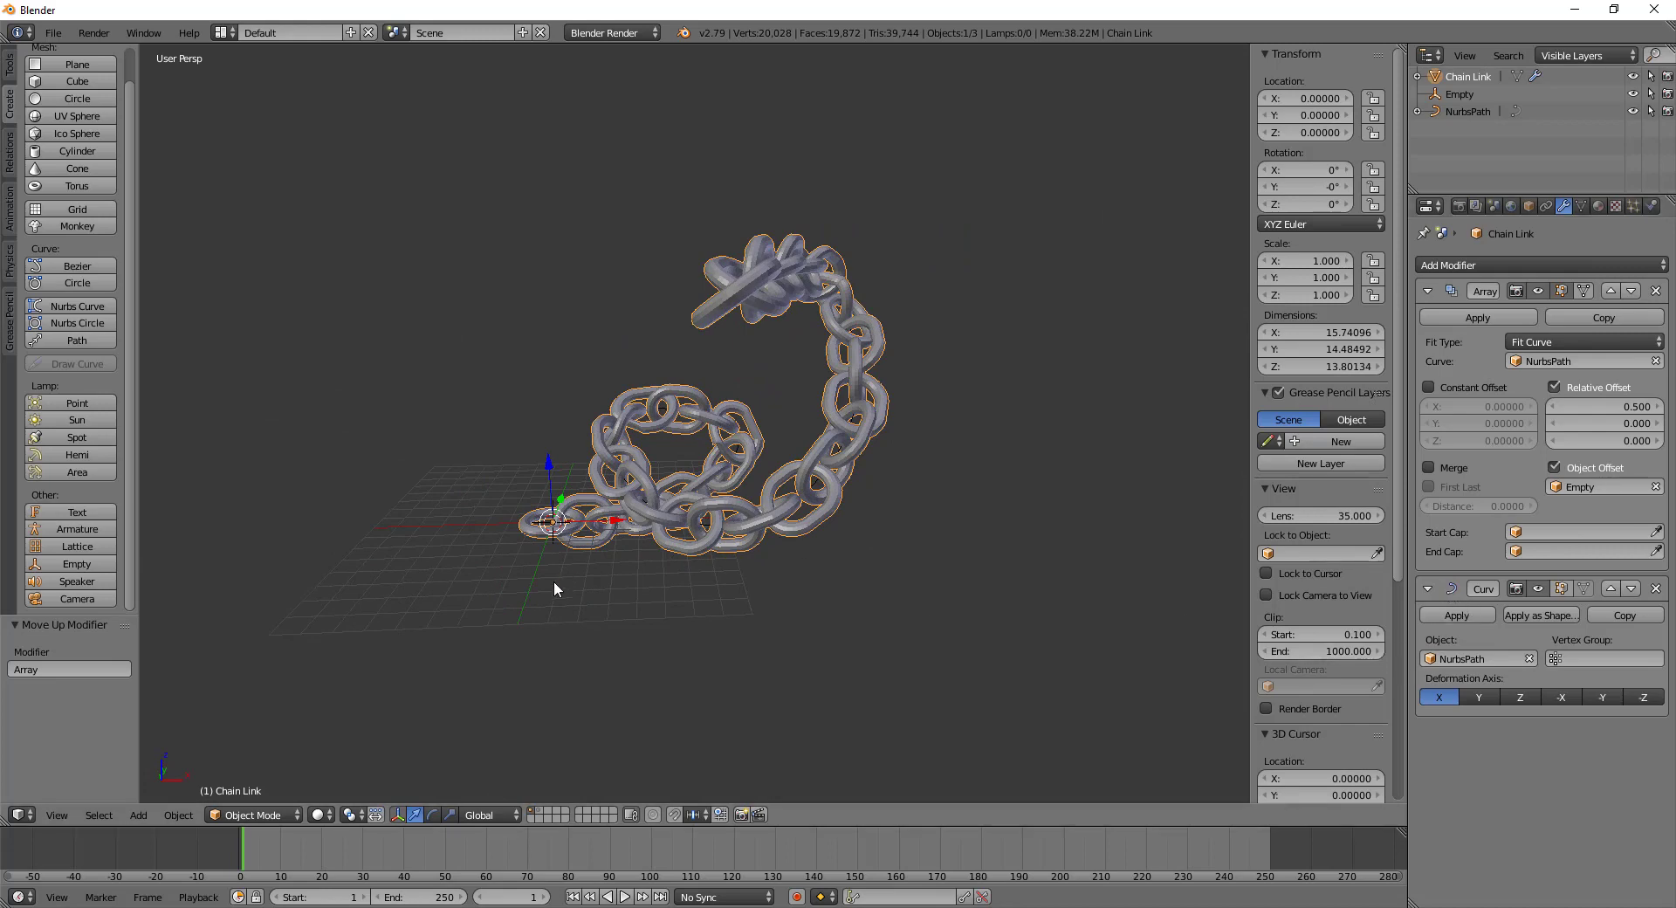
Inspect NurbsPath's curve data settings, then add a Bezier circle to the scene
left_click(1475, 111)
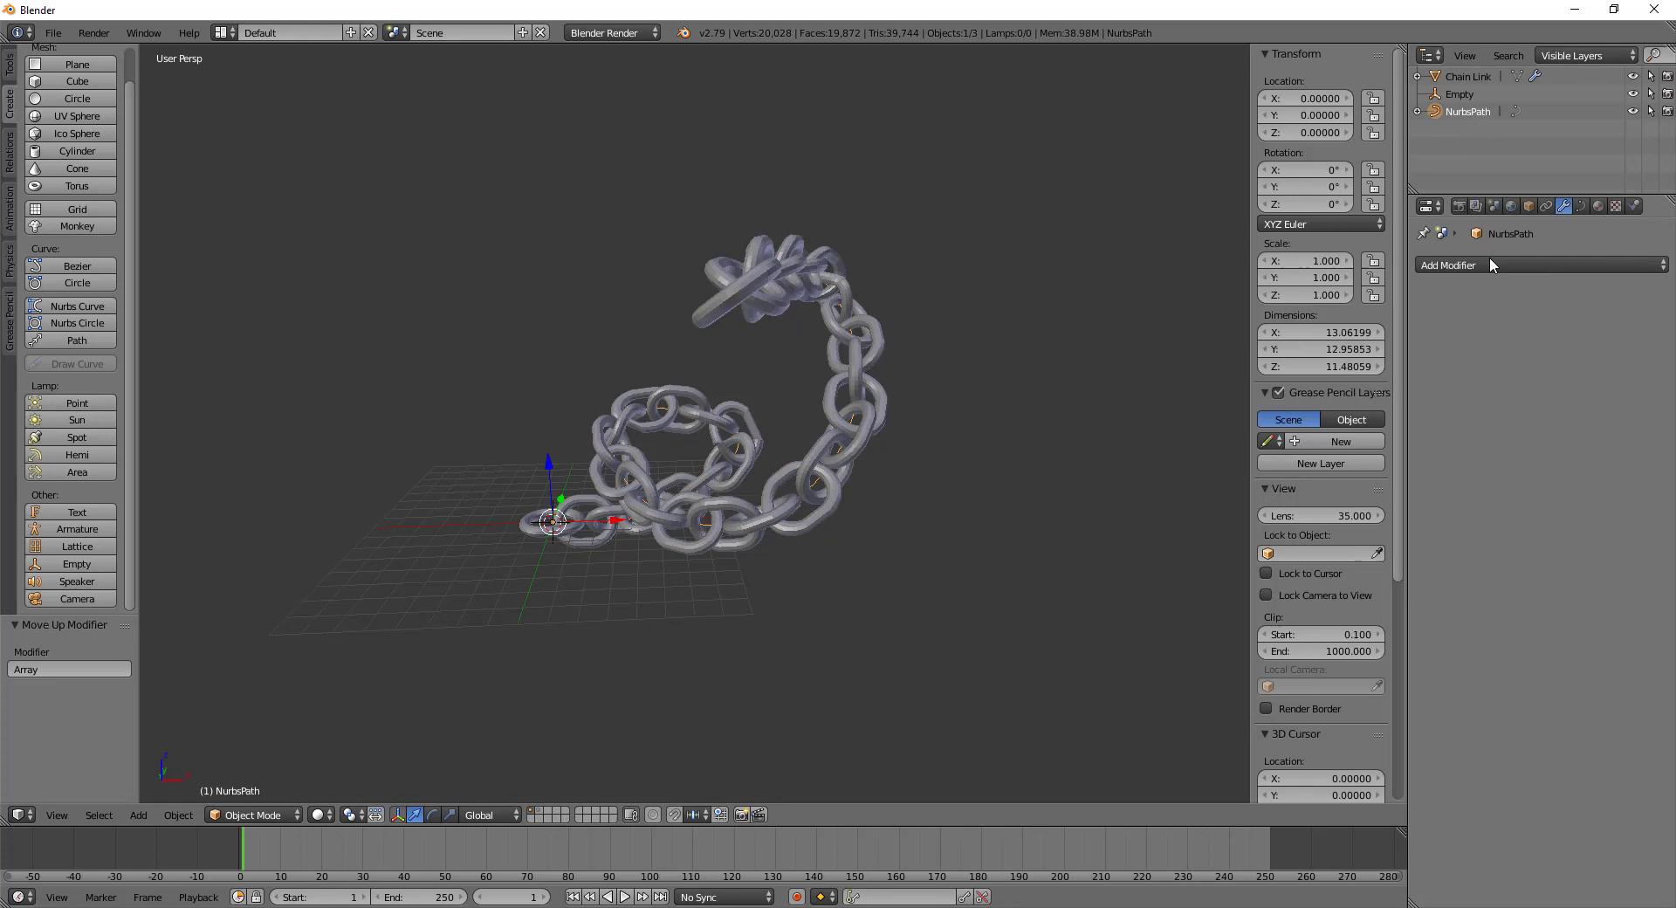
left_click(1580, 206)
left_click(1429, 264)
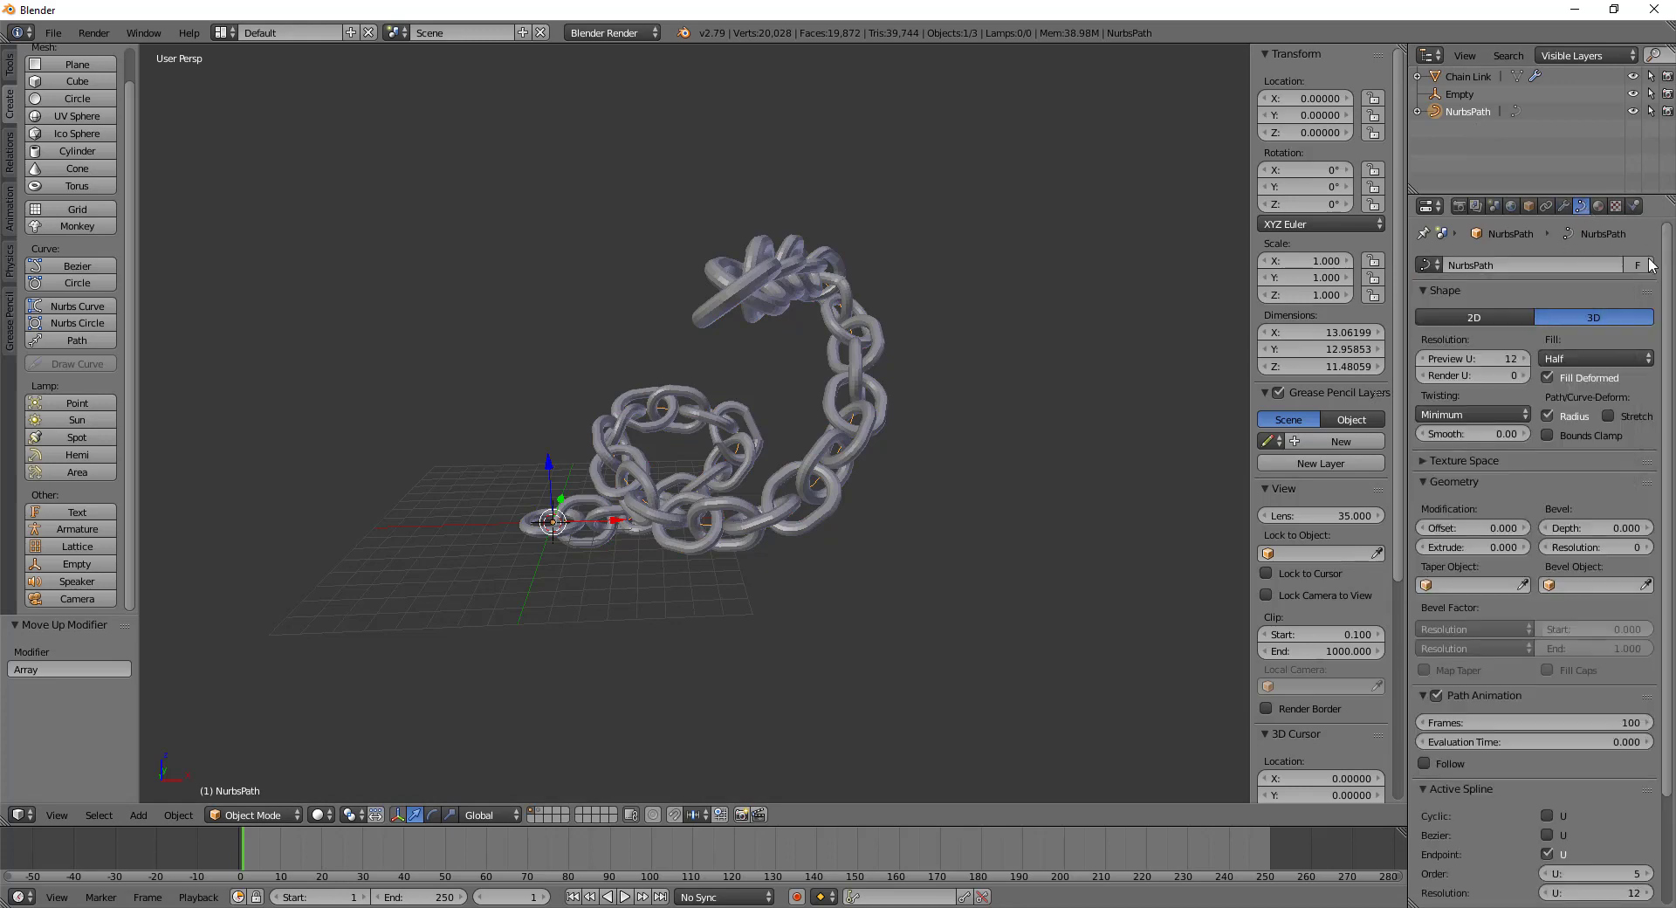
middle_click_drag(527, 577, 957, 611)
scroll(584, 672, "up", 5)
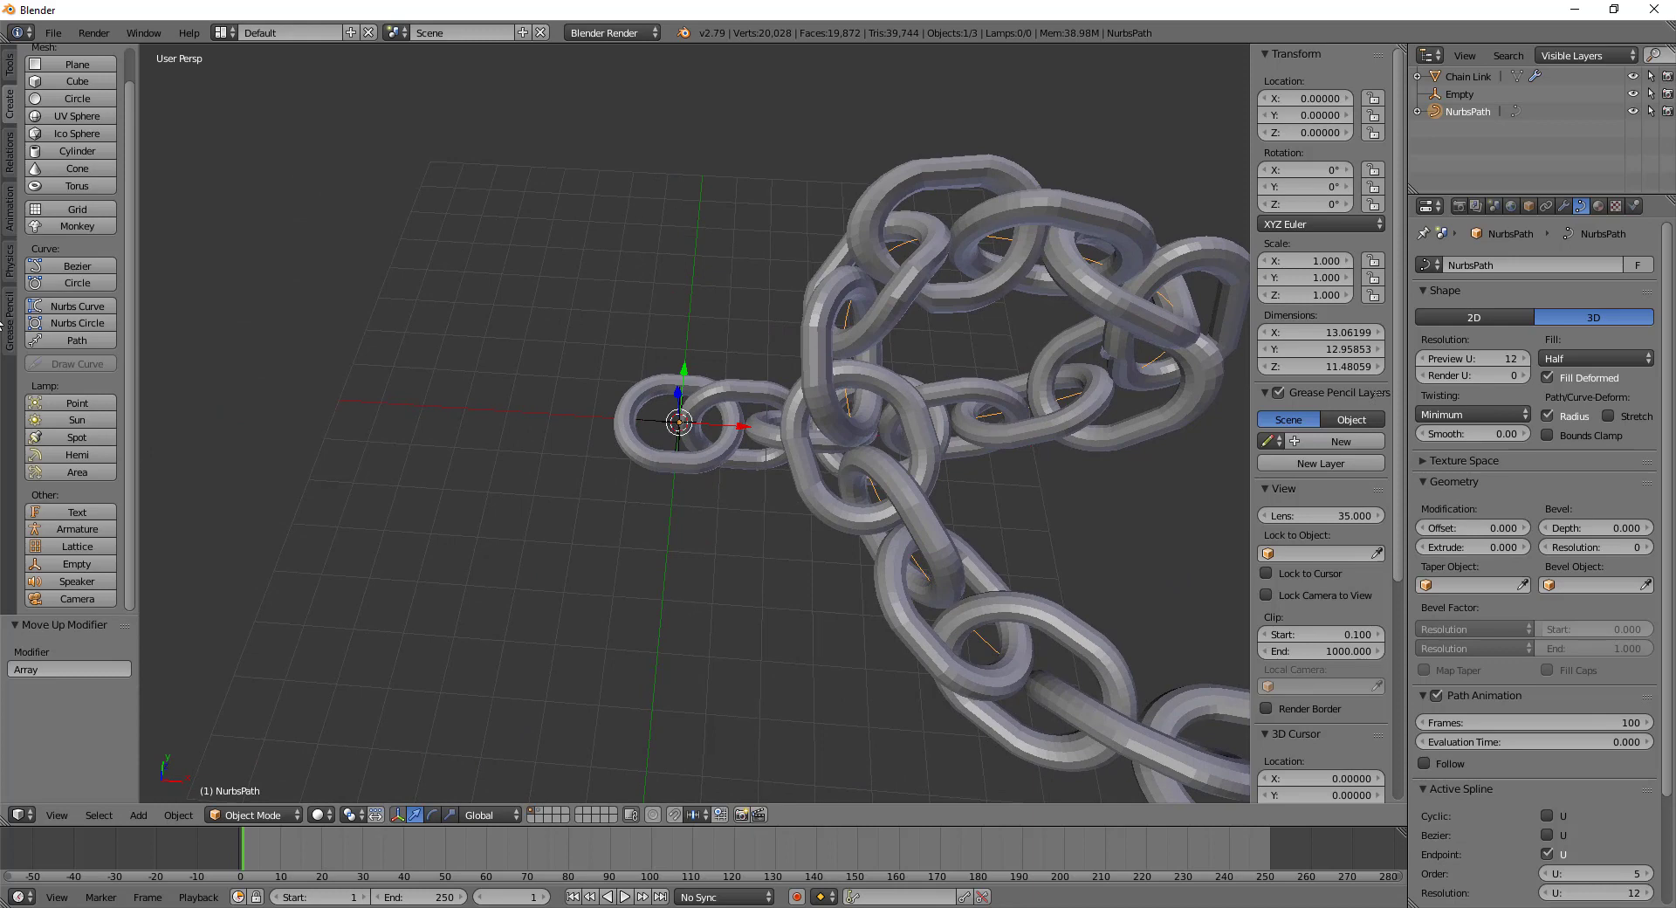
left_click(78, 282)
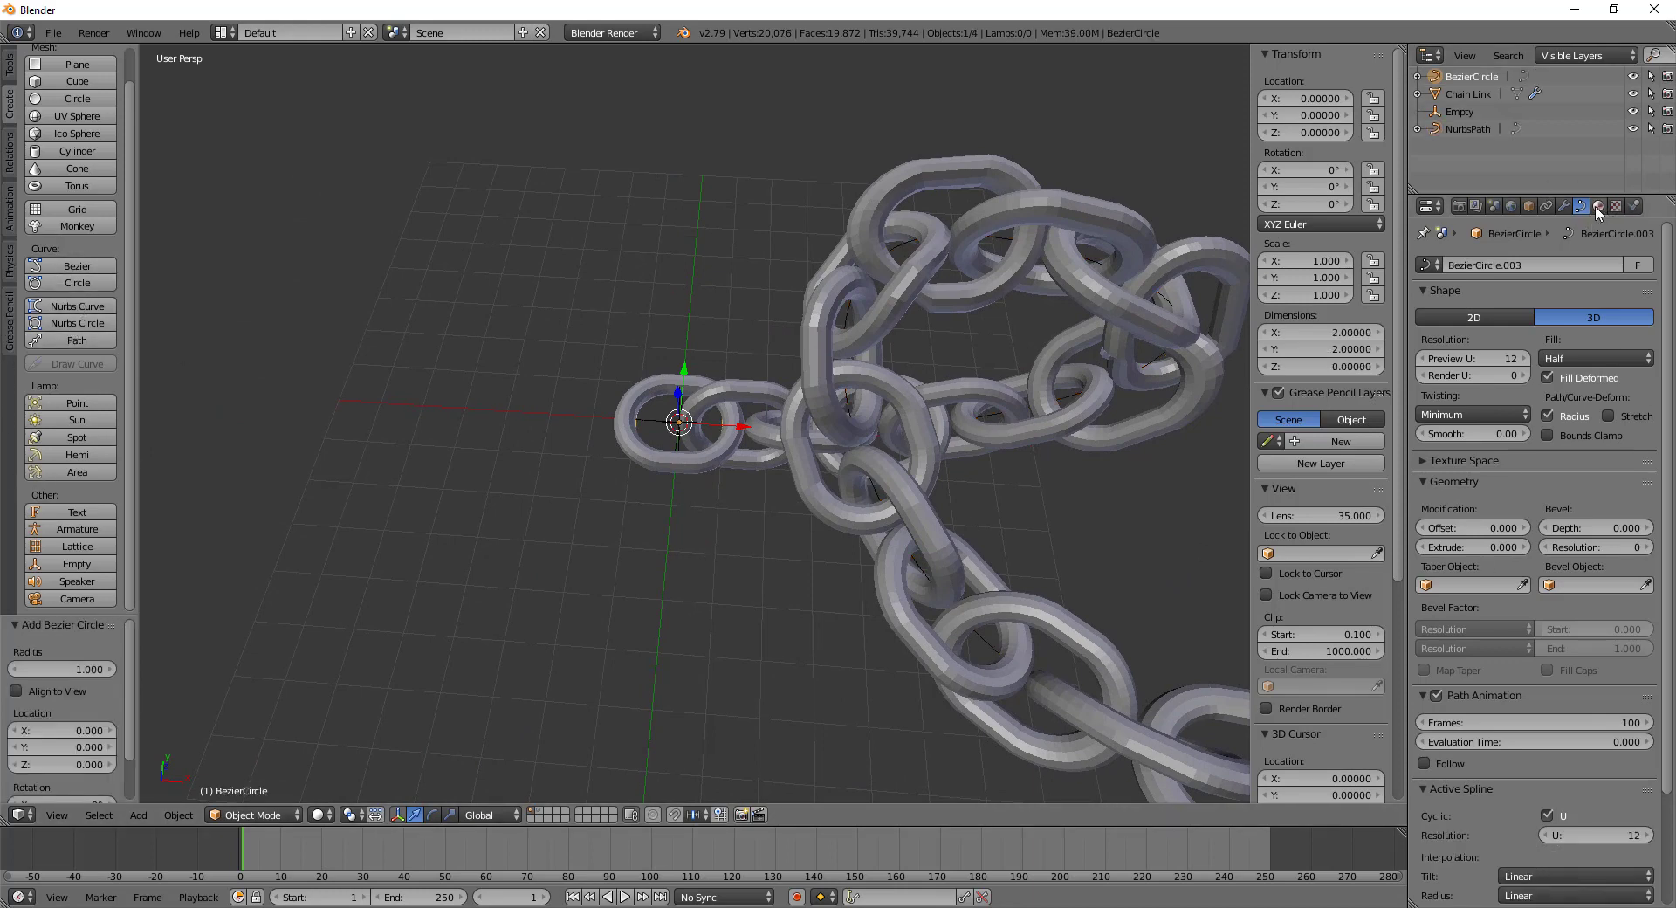
Point both the Curve modifier and the Array fit curve at the Bezier circle
left_click(1474, 92)
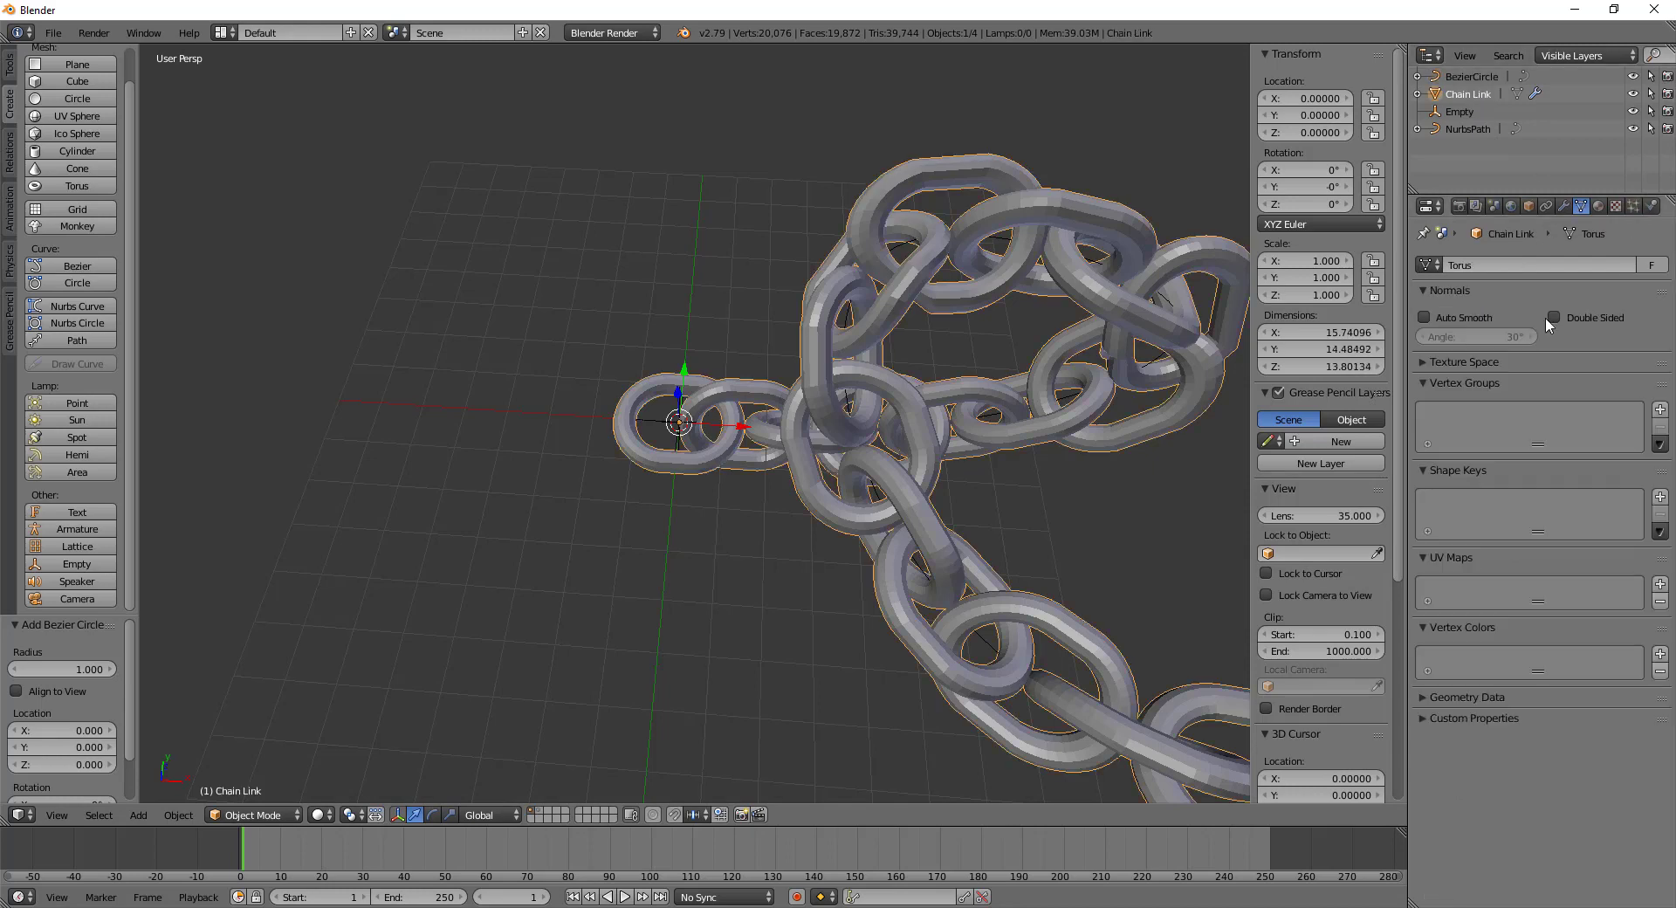
left_click(1564, 206)
left_click(1475, 659)
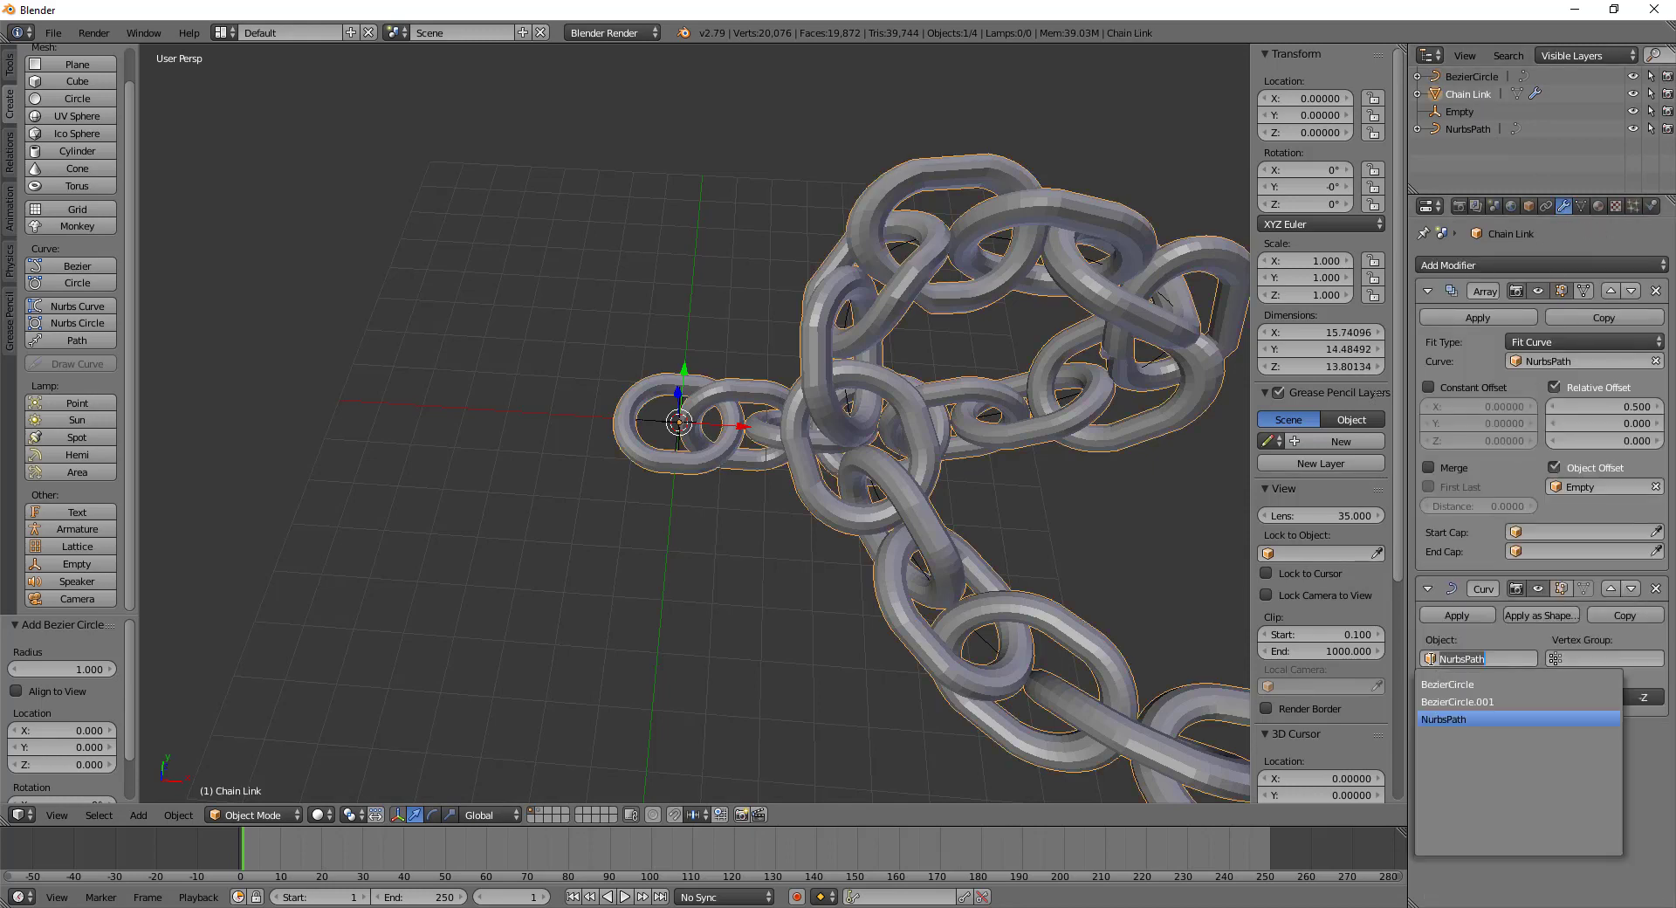
left_click(1453, 684)
middle_click_drag(610, 516, 684, 733)
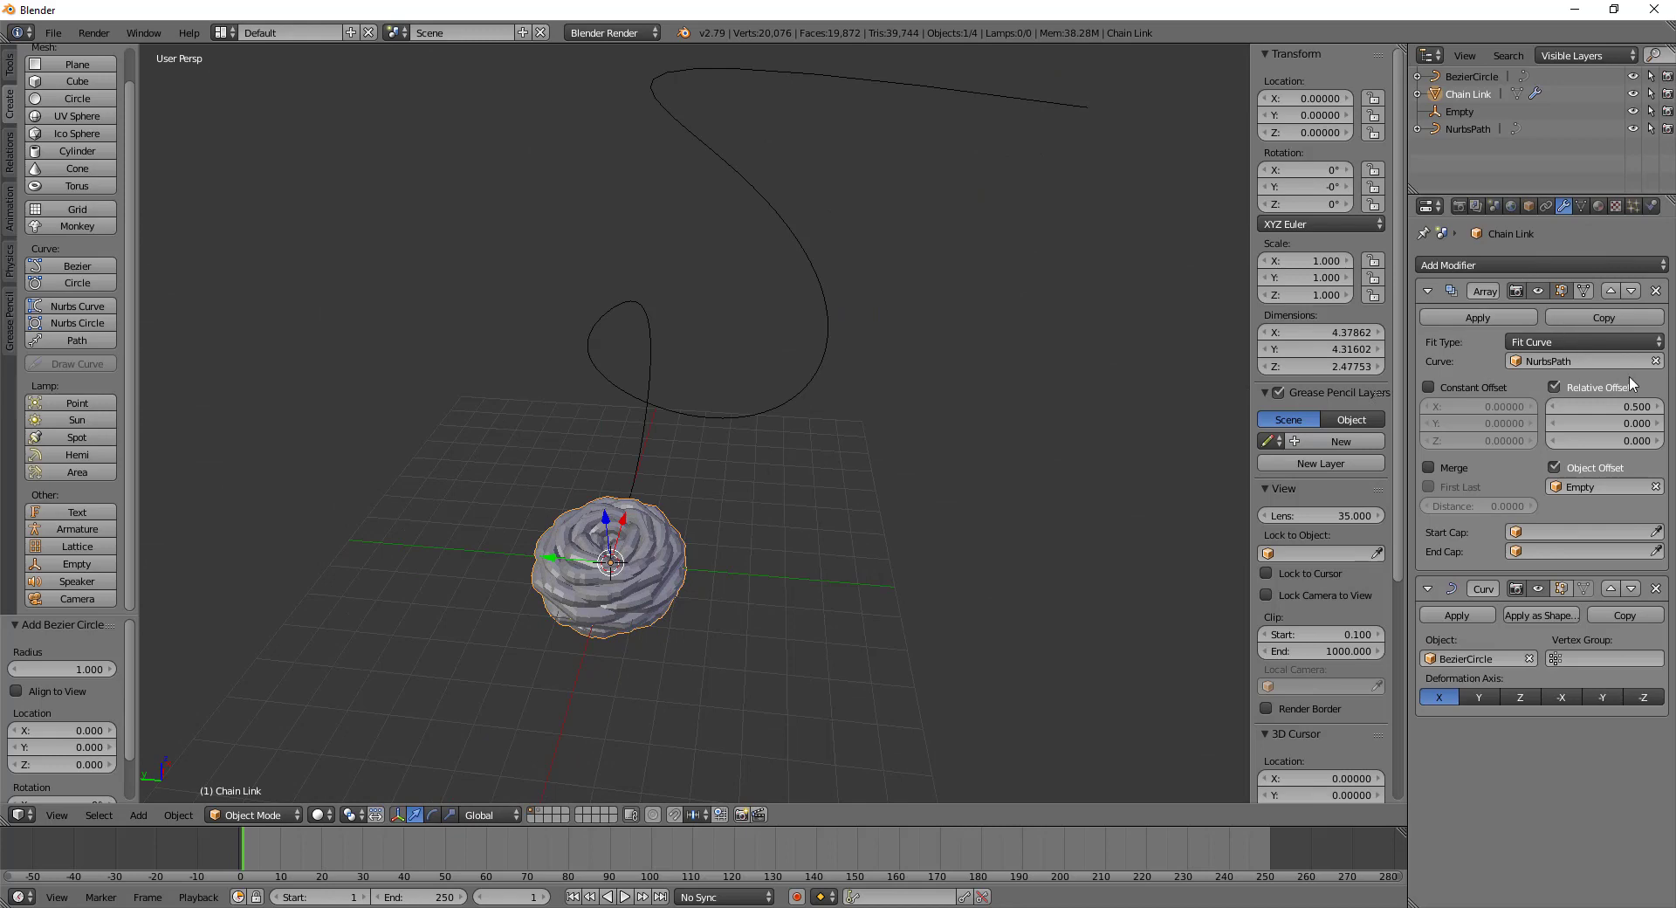
left_click(1655, 361)
left_click(1585, 361)
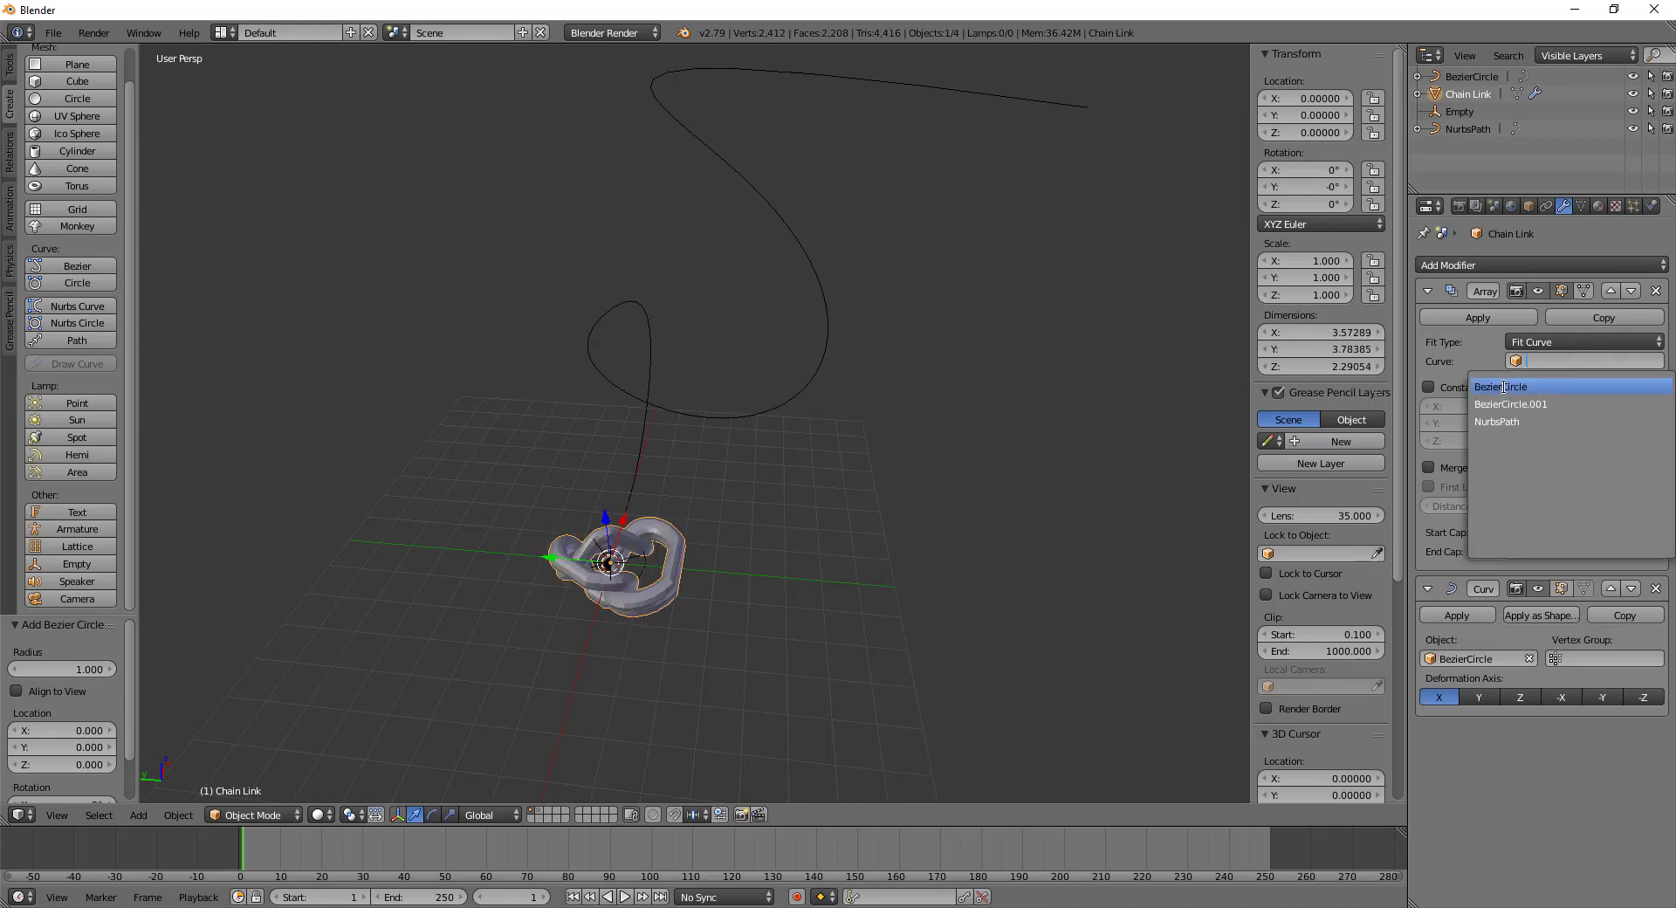
left_click(1502, 387)
mouse_move(681, 594)
middle_mouse_down()
mouse_move(904, 551)
mouse_move(685, 611)
middle_mouse_up()
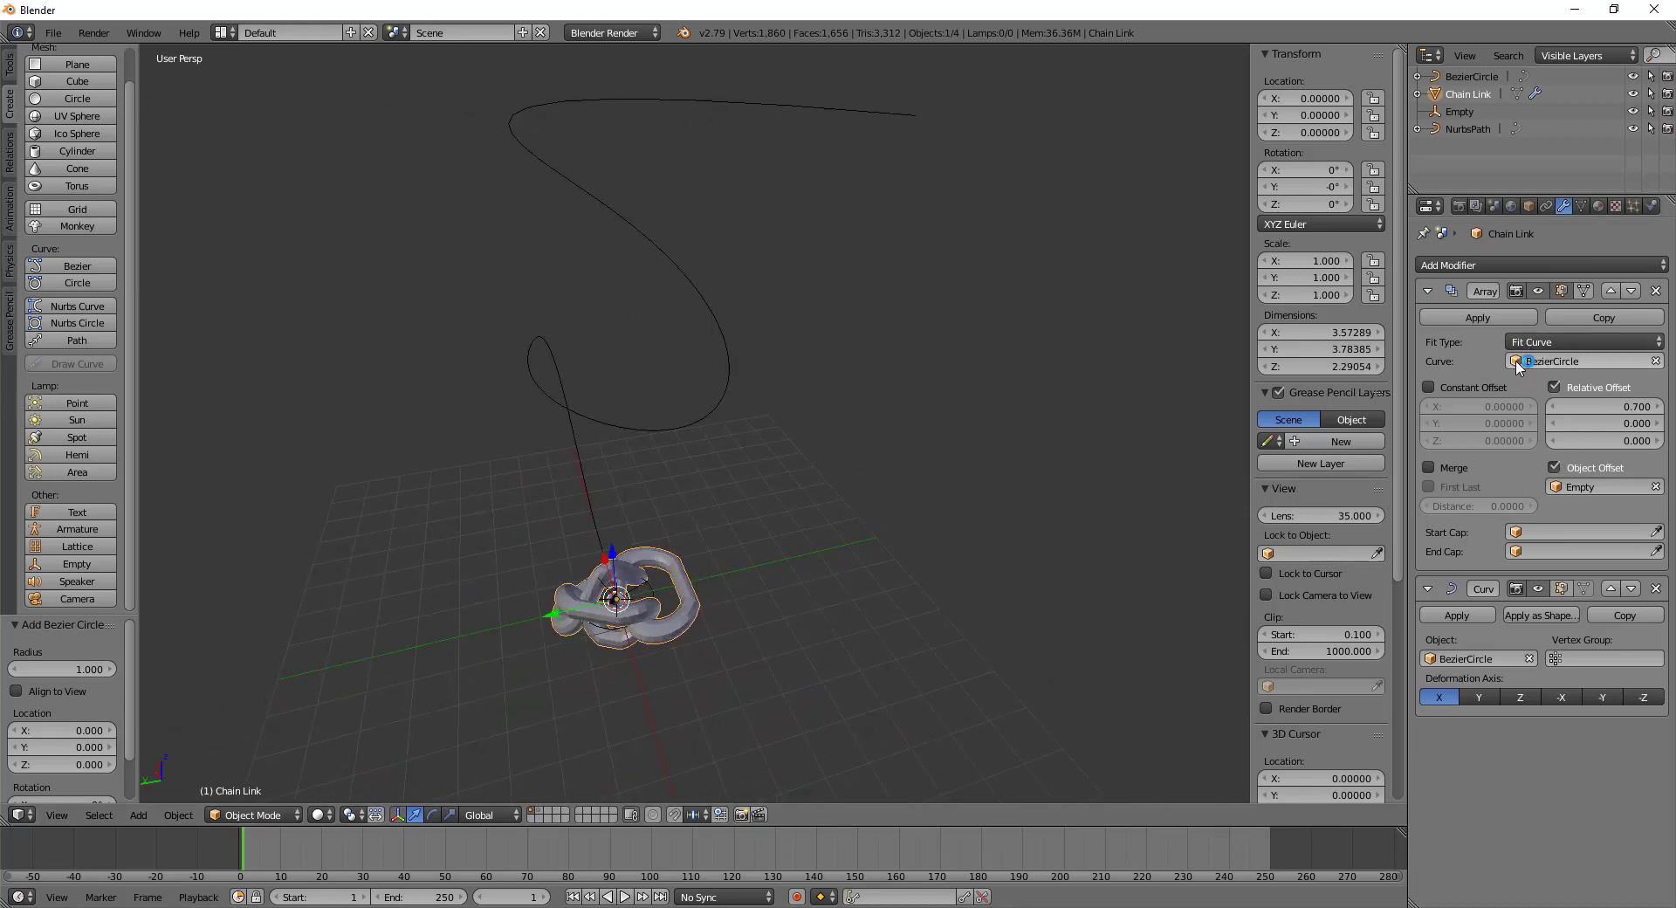
Set both the Array fit curve and the Curve modifier back to NurbsPath
left_click(1562, 361)
left_click(1512, 422)
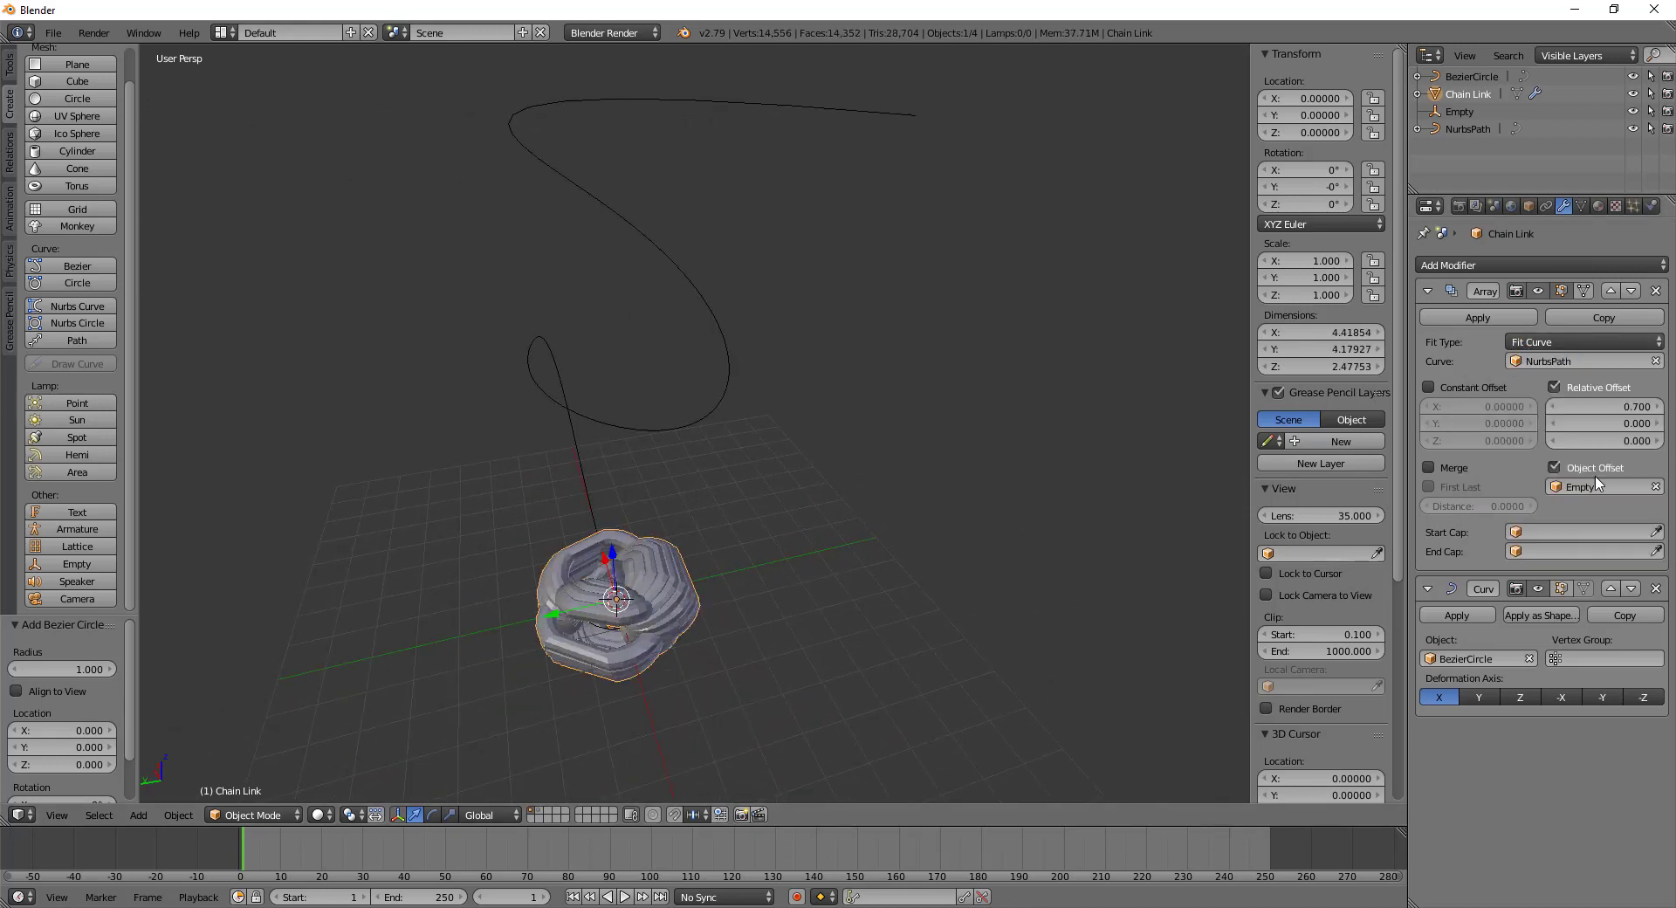
left_click(1442, 656)
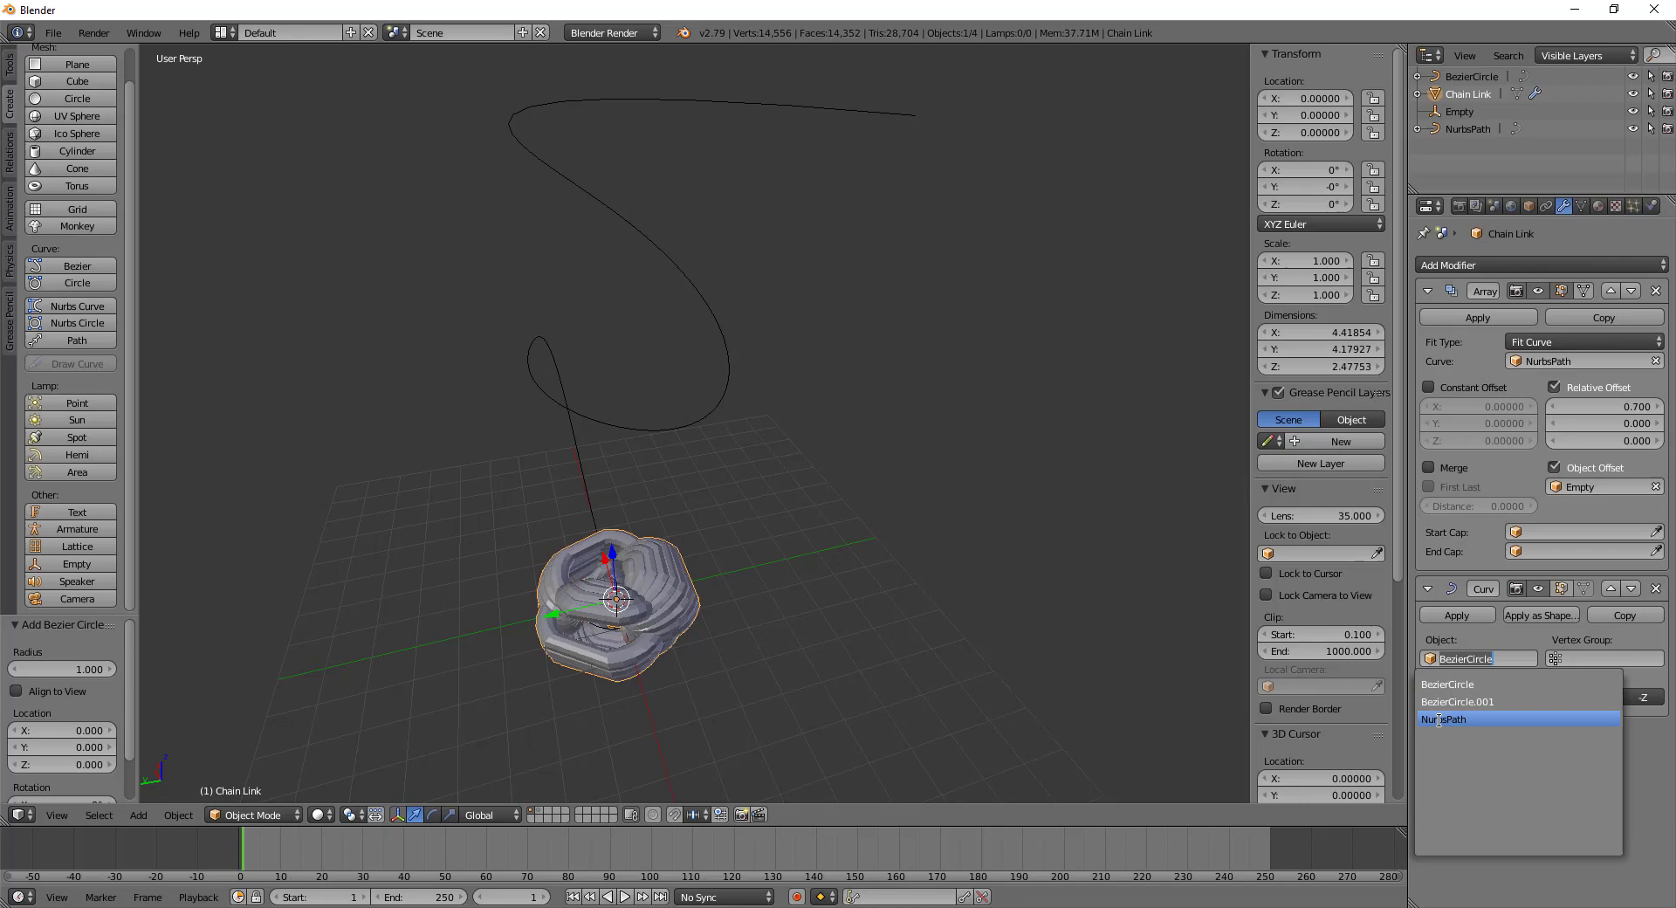
left_click(1475, 719)
middle_click_drag(1025, 526, 420, 533)
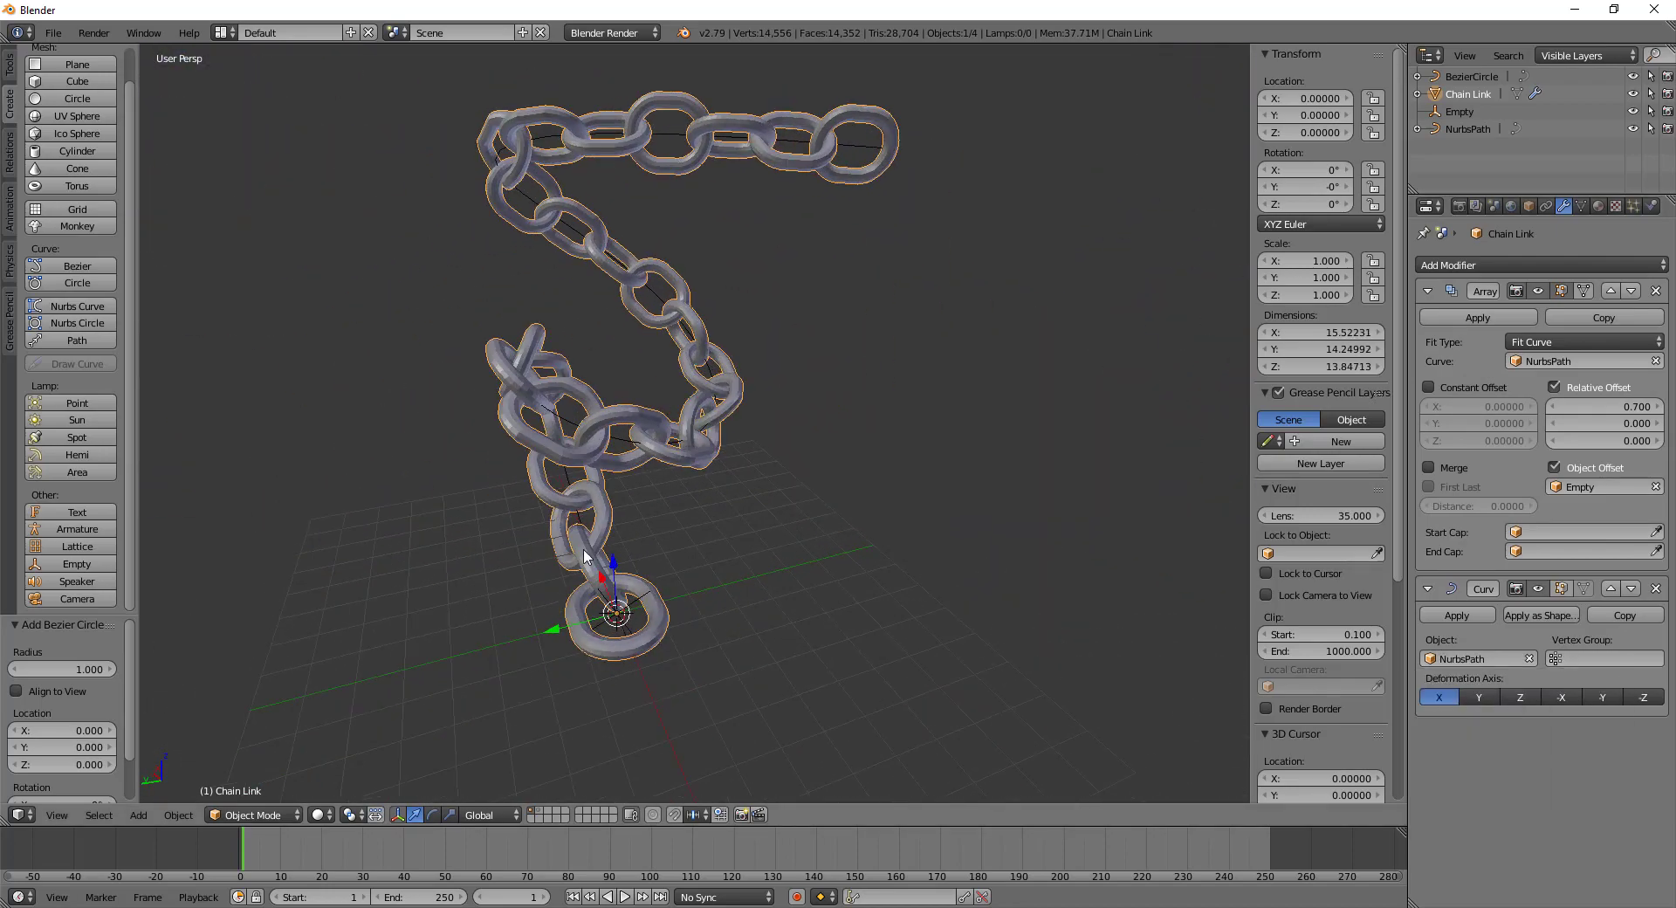
middle_click_drag(584, 552, 1211, 524)
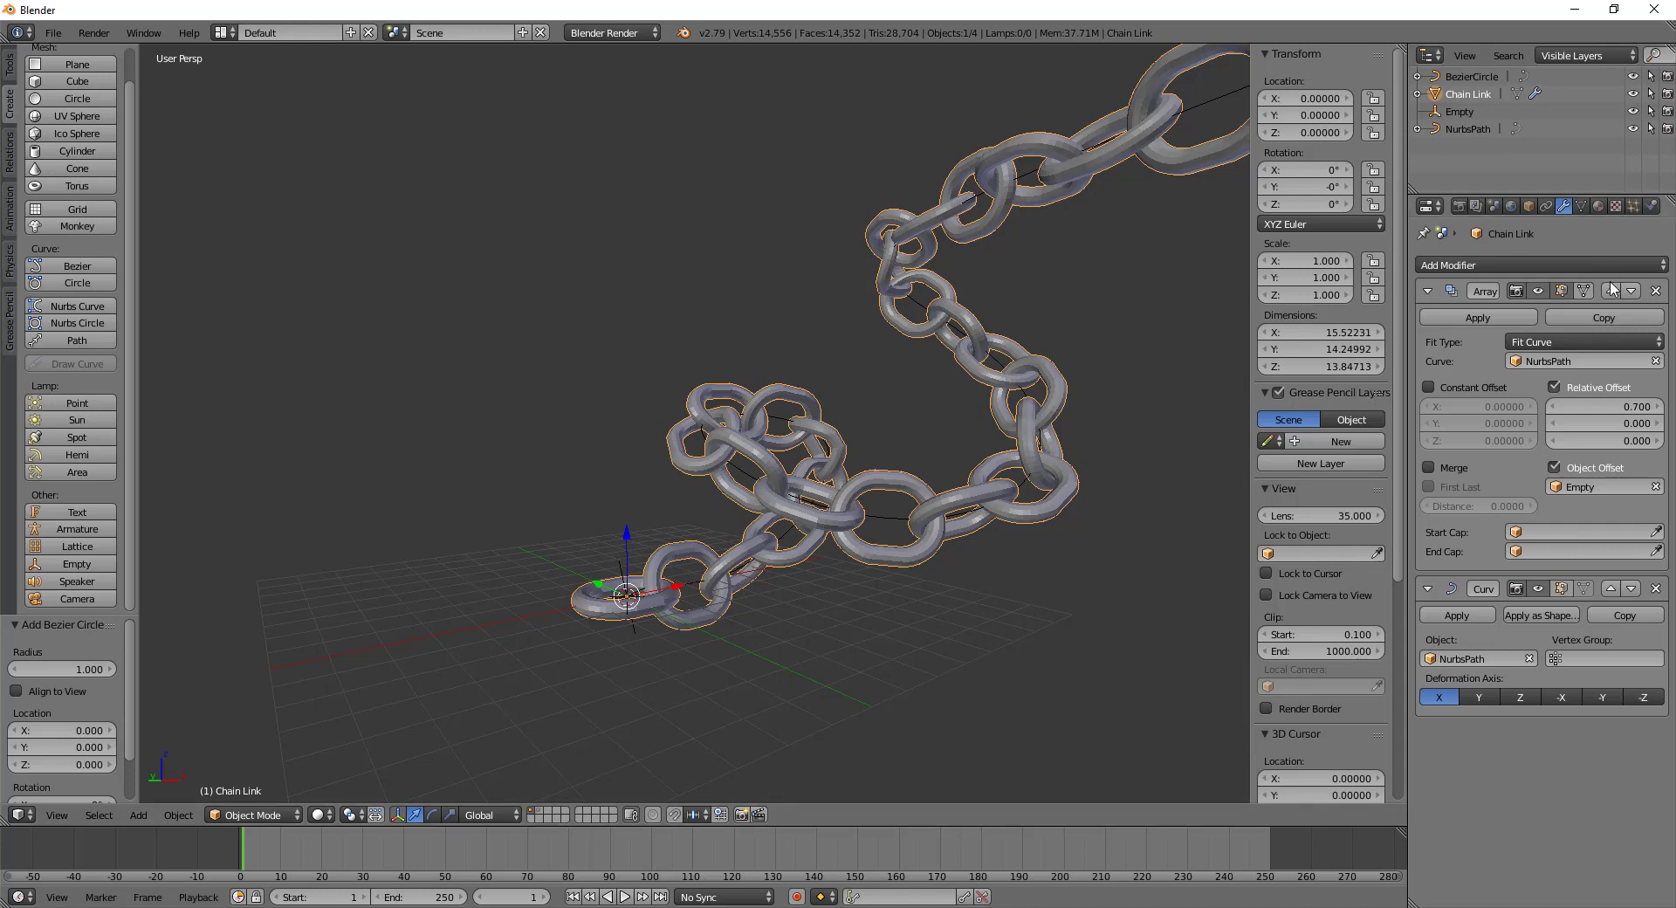
Add another Array modifier to the chain-link mesh's modifier stack
left_click(1496, 262)
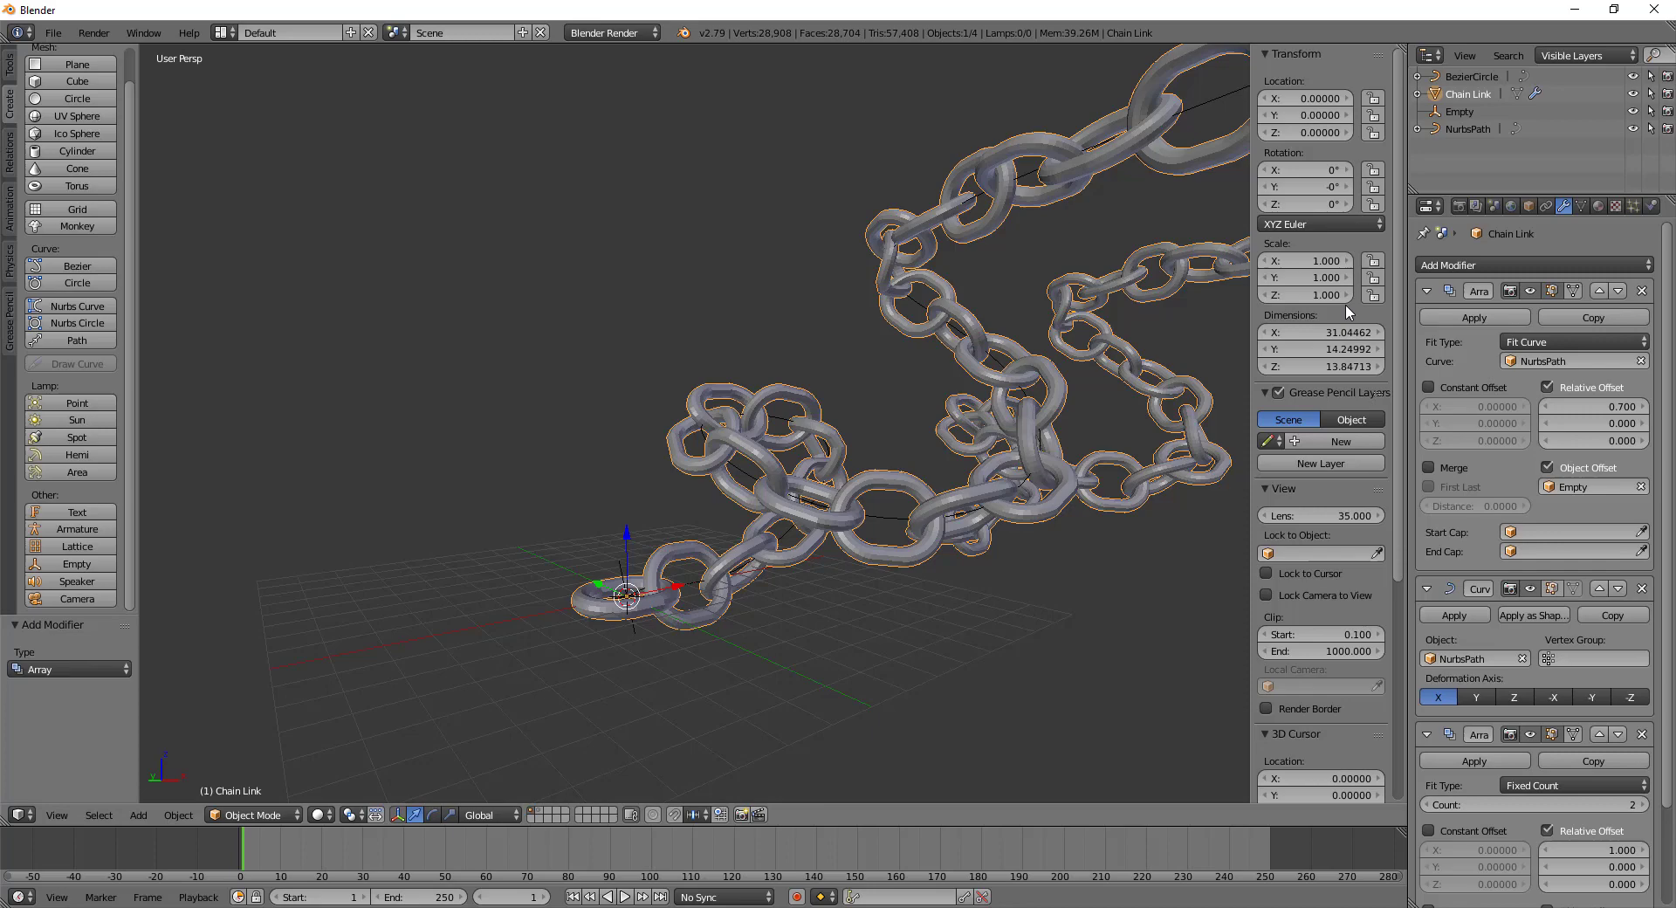
middle_click_drag(944, 498, 955, 531)
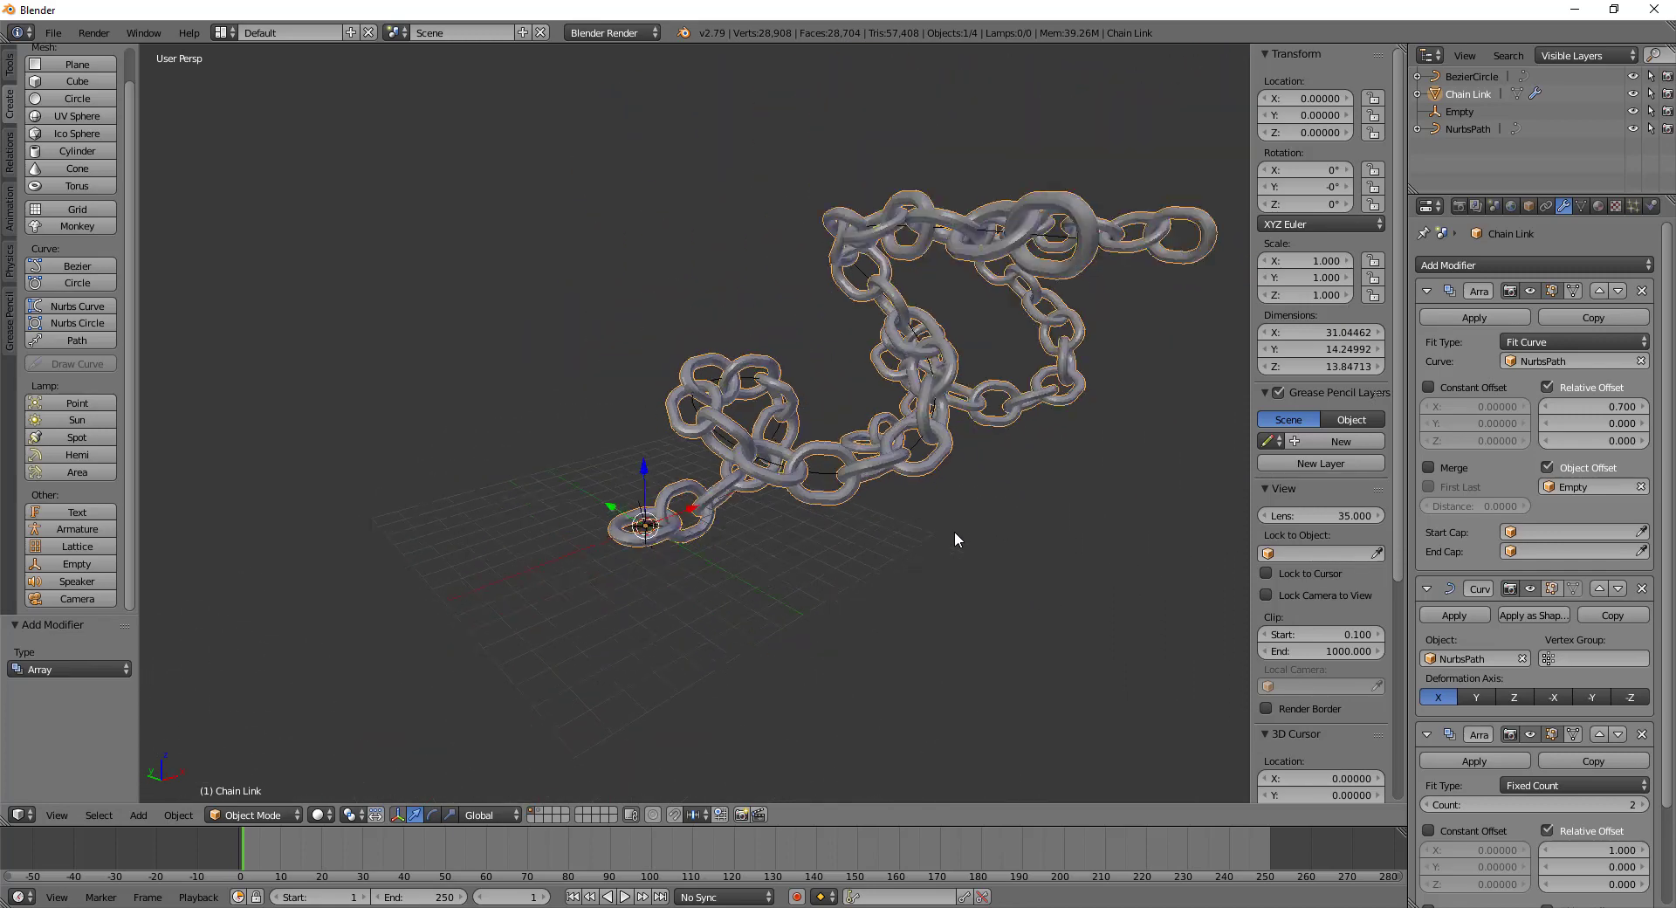
scroll(955, 531, "down", 2)
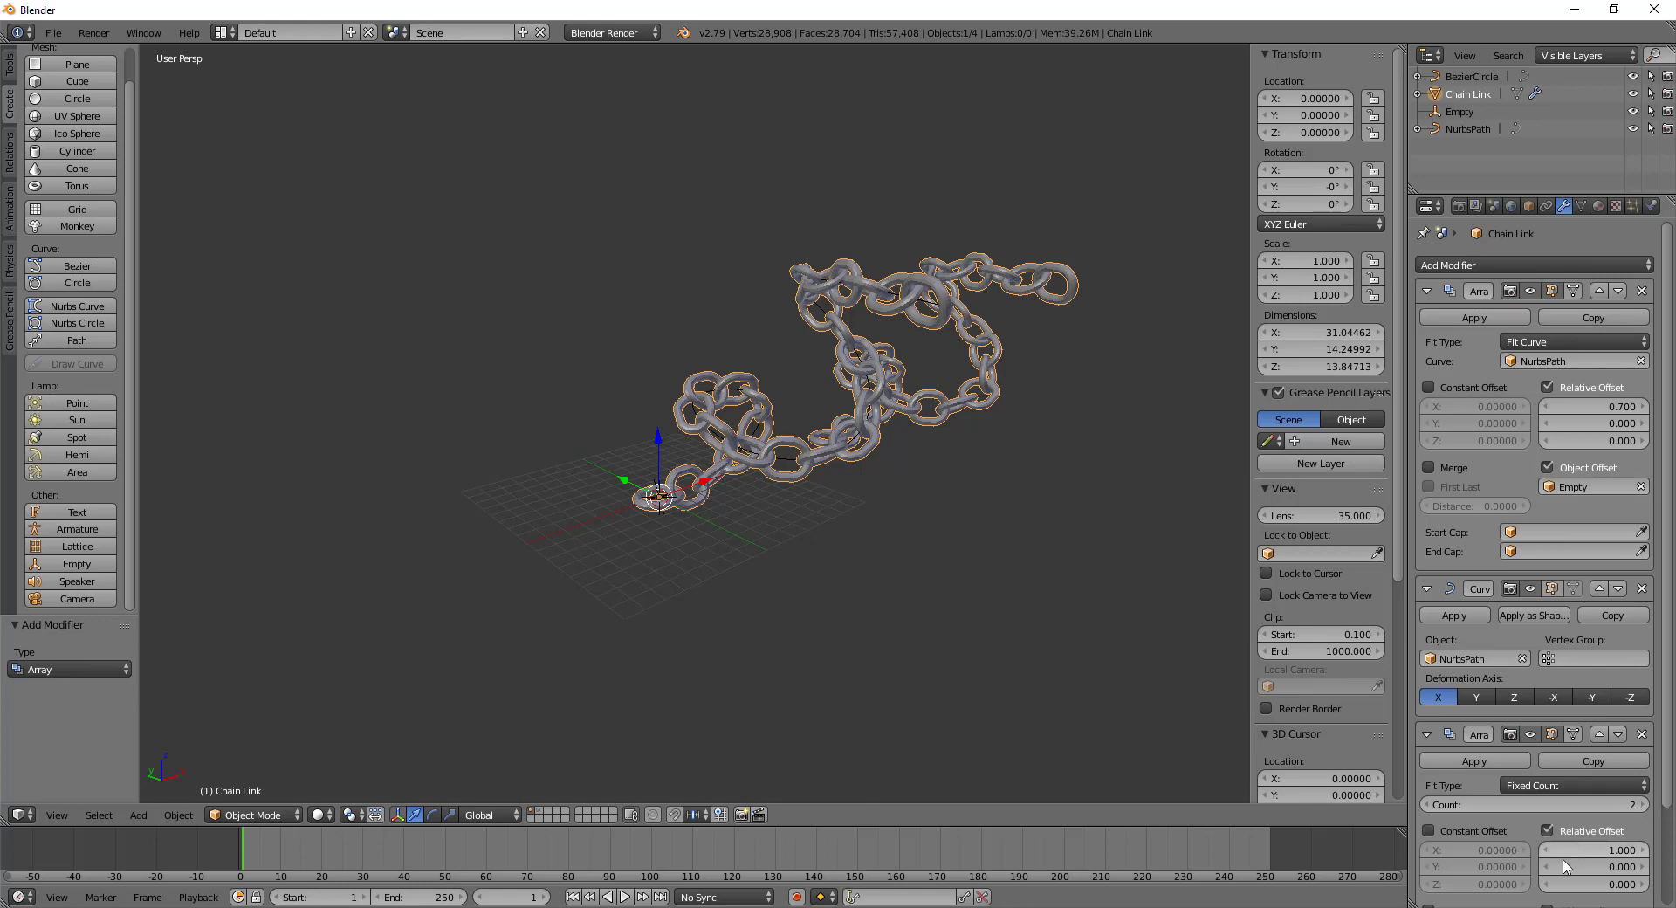
Set the new Array's relative offset to X 0, Y 1, then inspect both parallel chains
left_click(1615, 870)
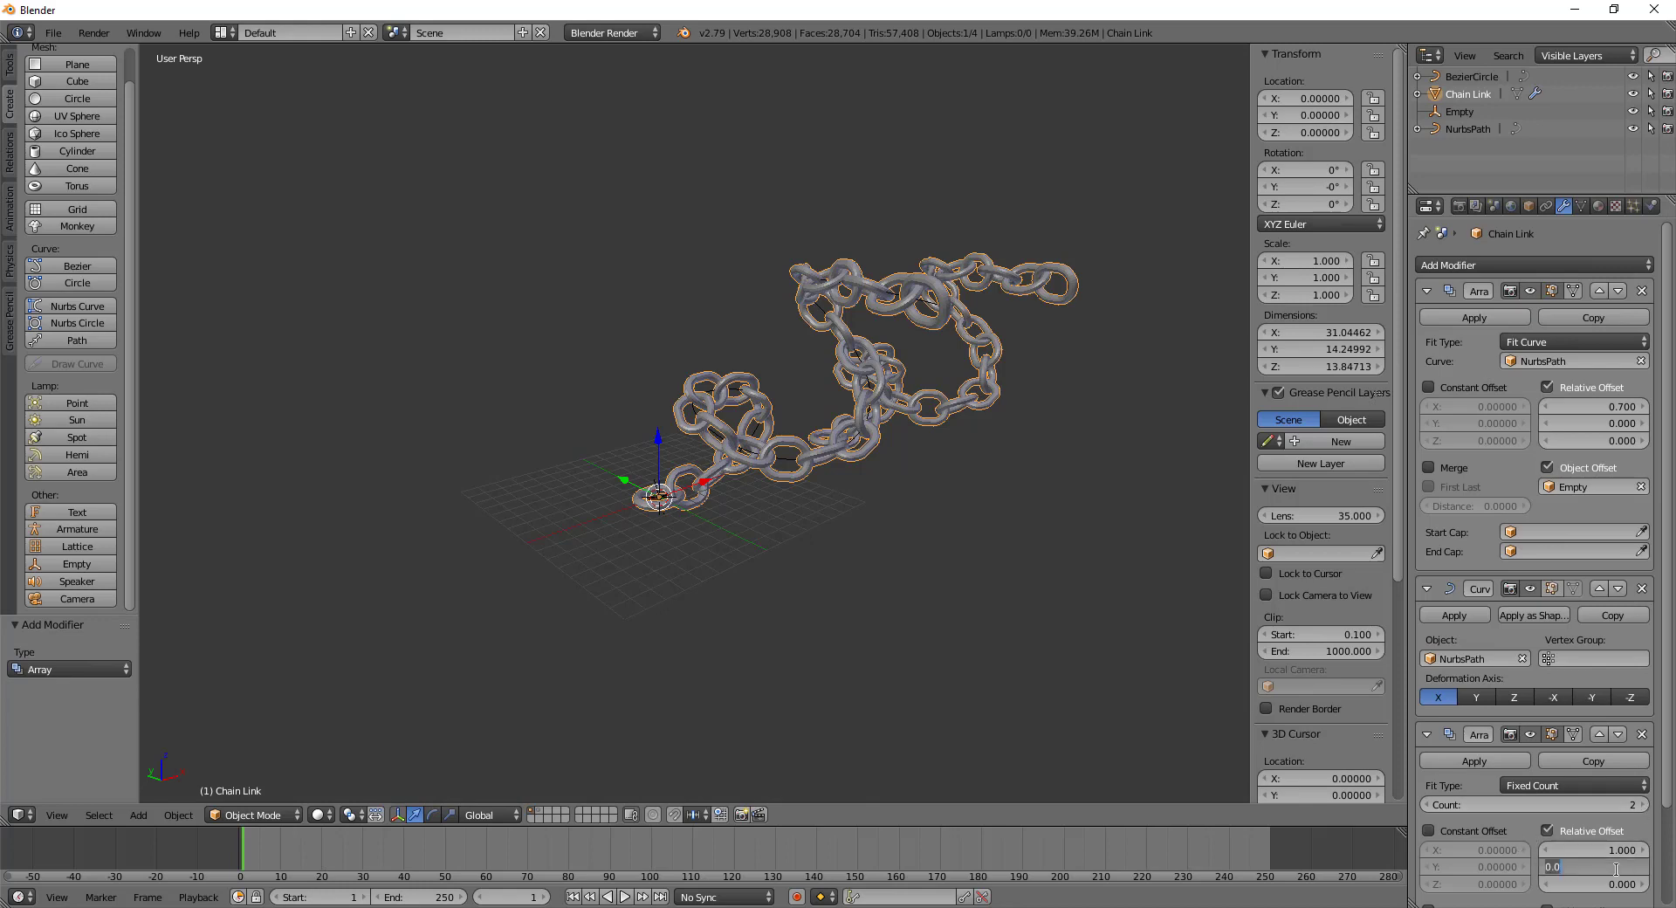
type("1")
key("Return")
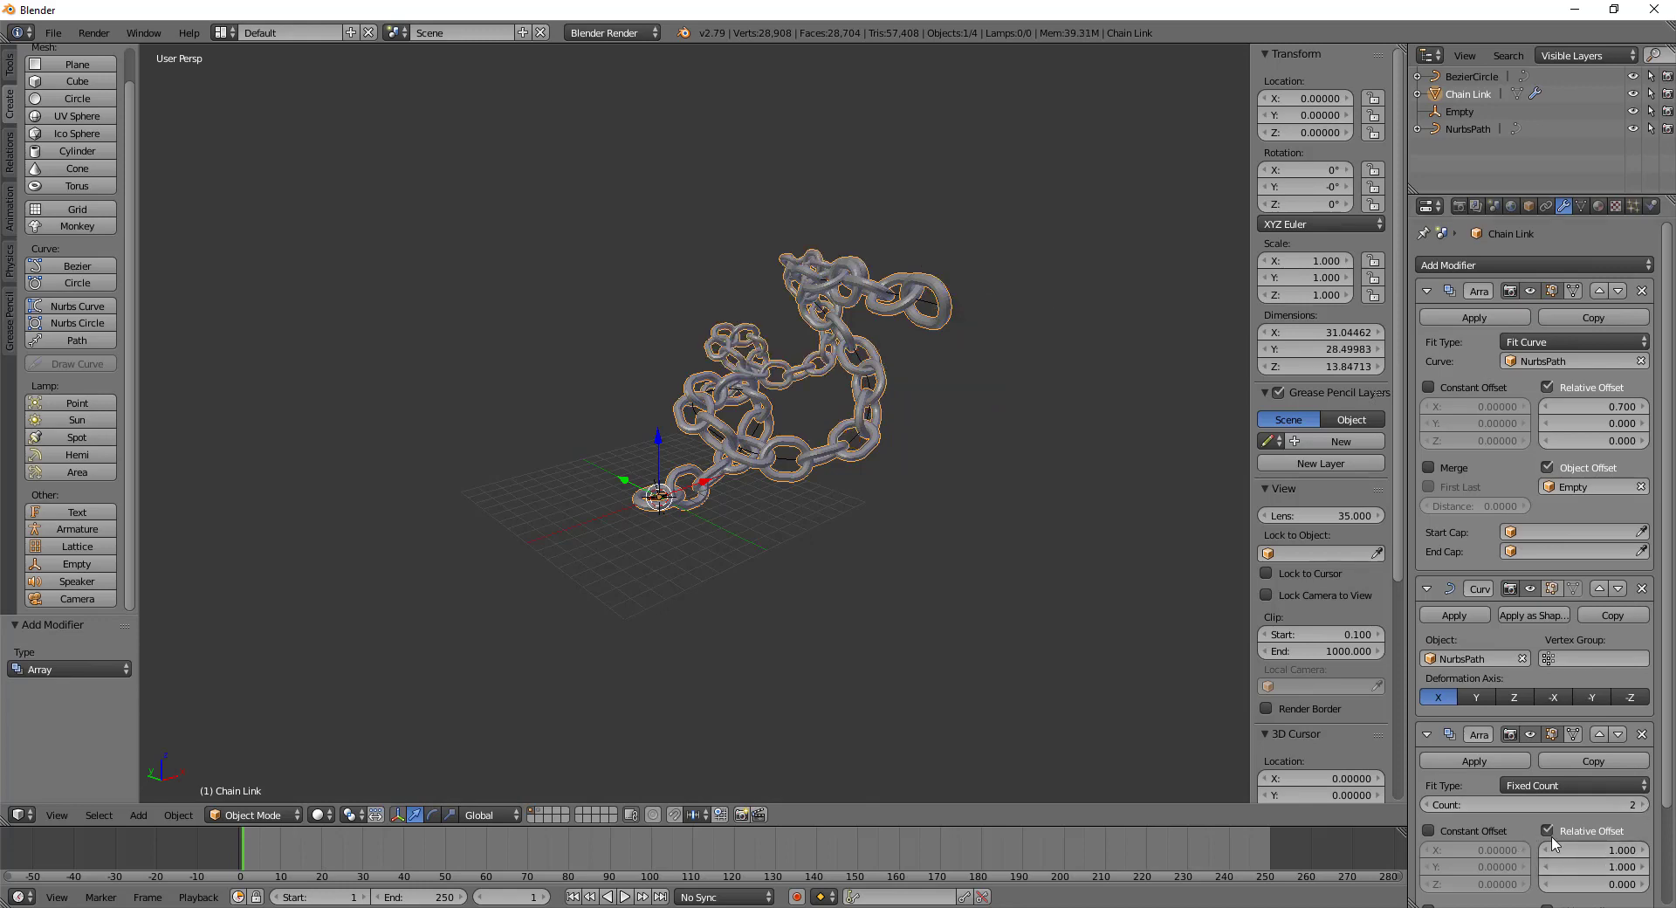
left_click(1579, 847)
type("0")
key("Return")
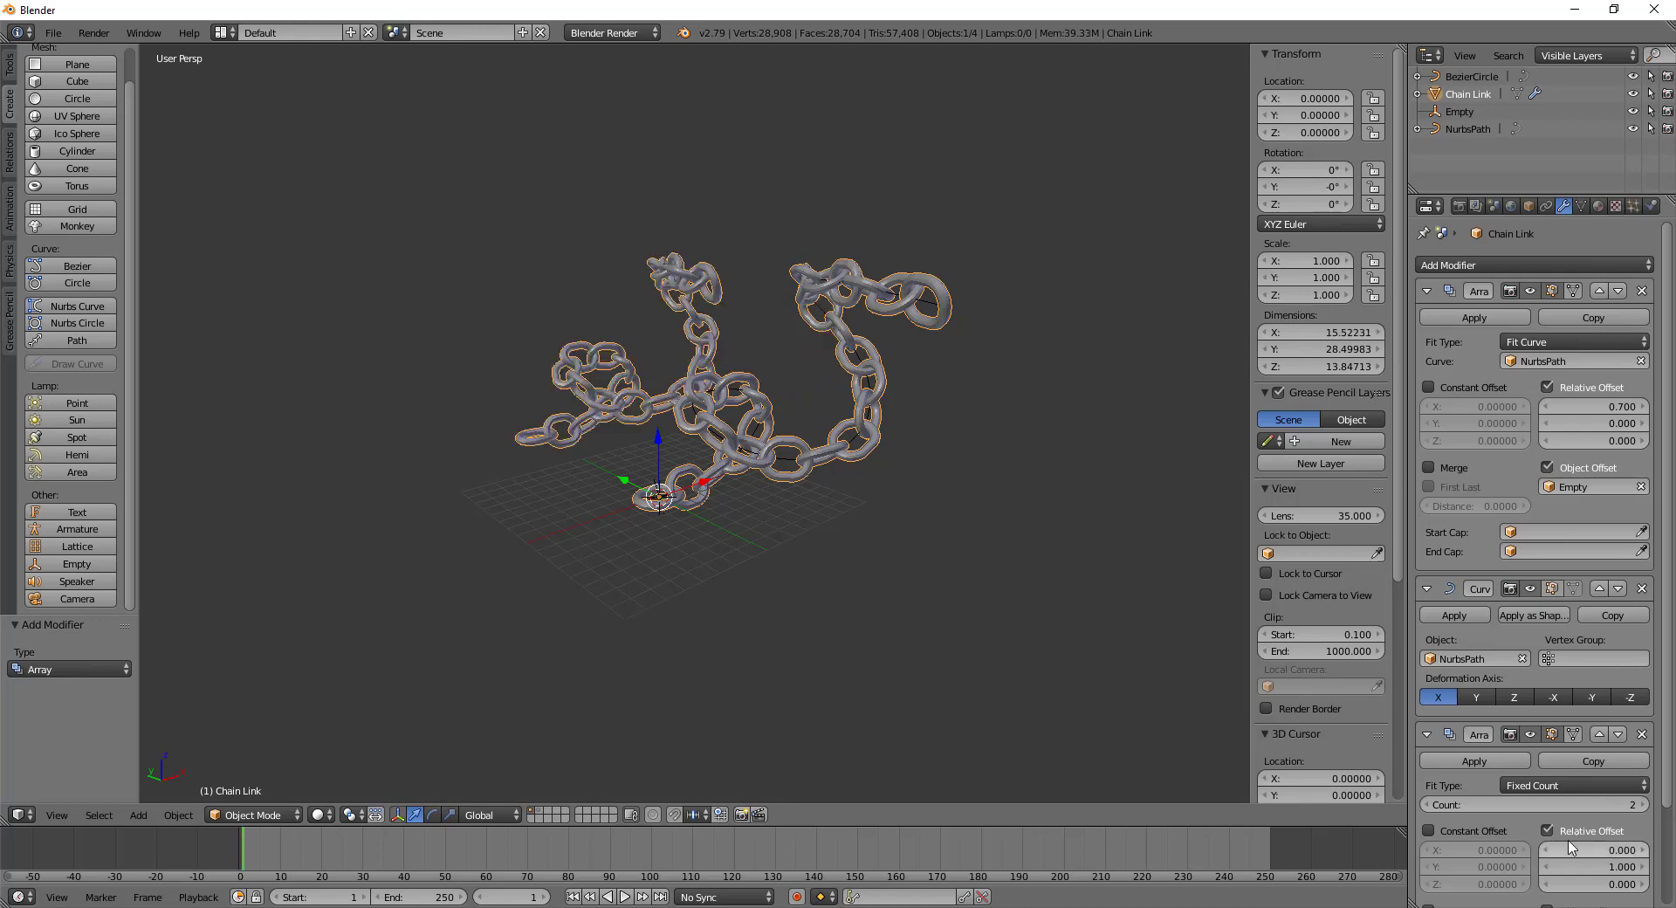
middle_click_drag(536, 495, 632, 521)
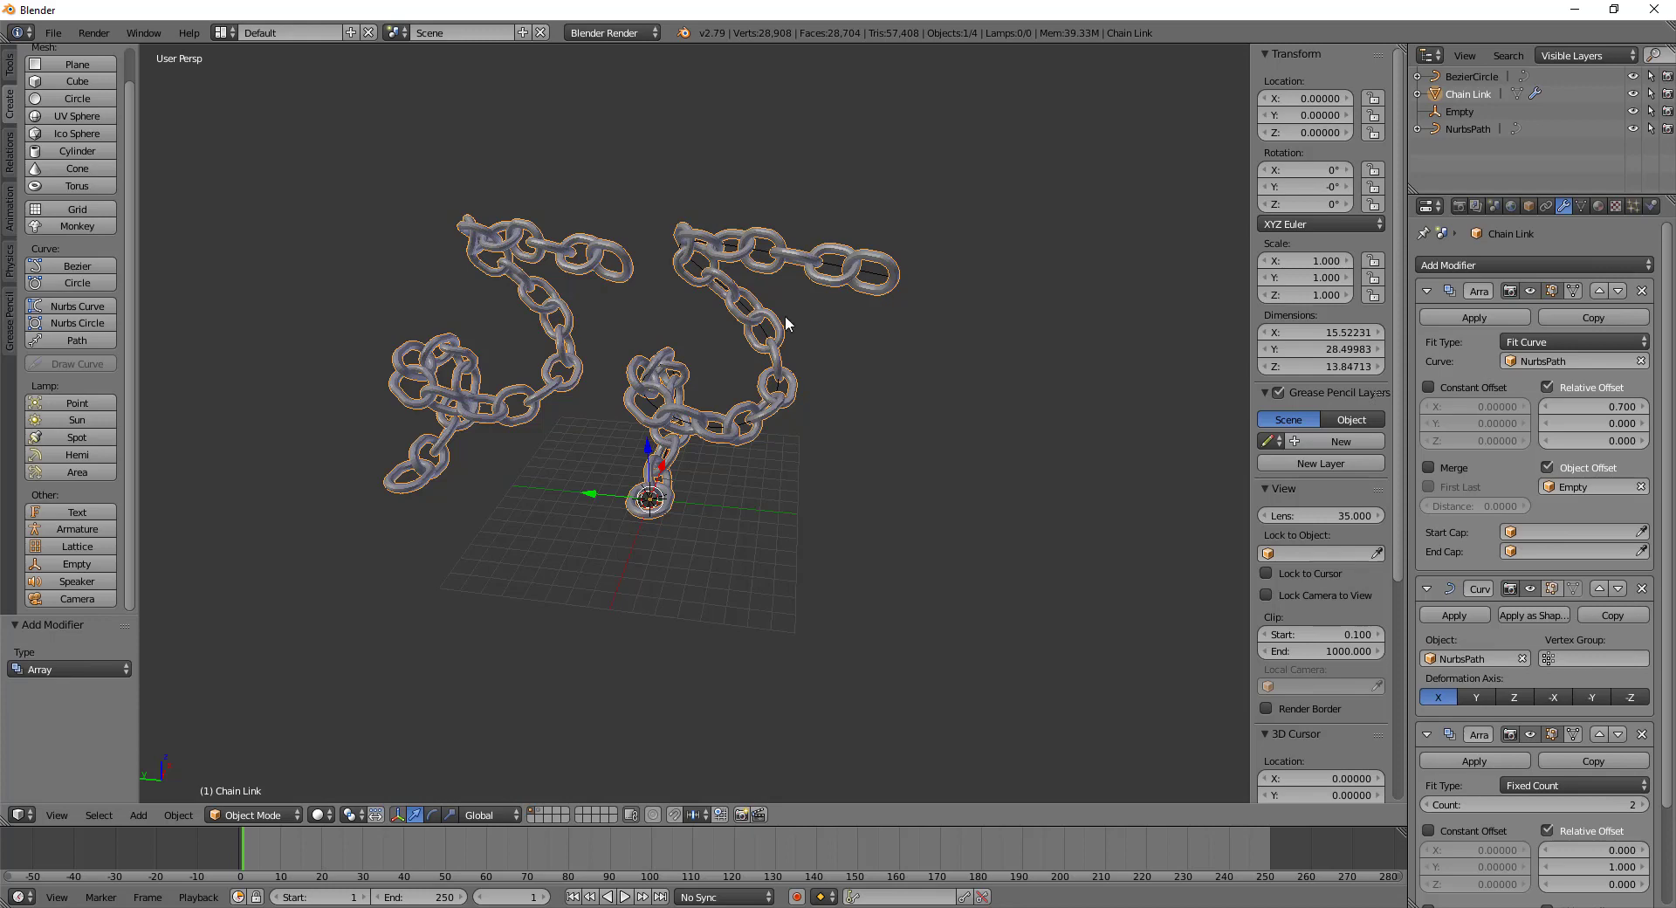
middle_click_drag(924, 585, 887, 597)
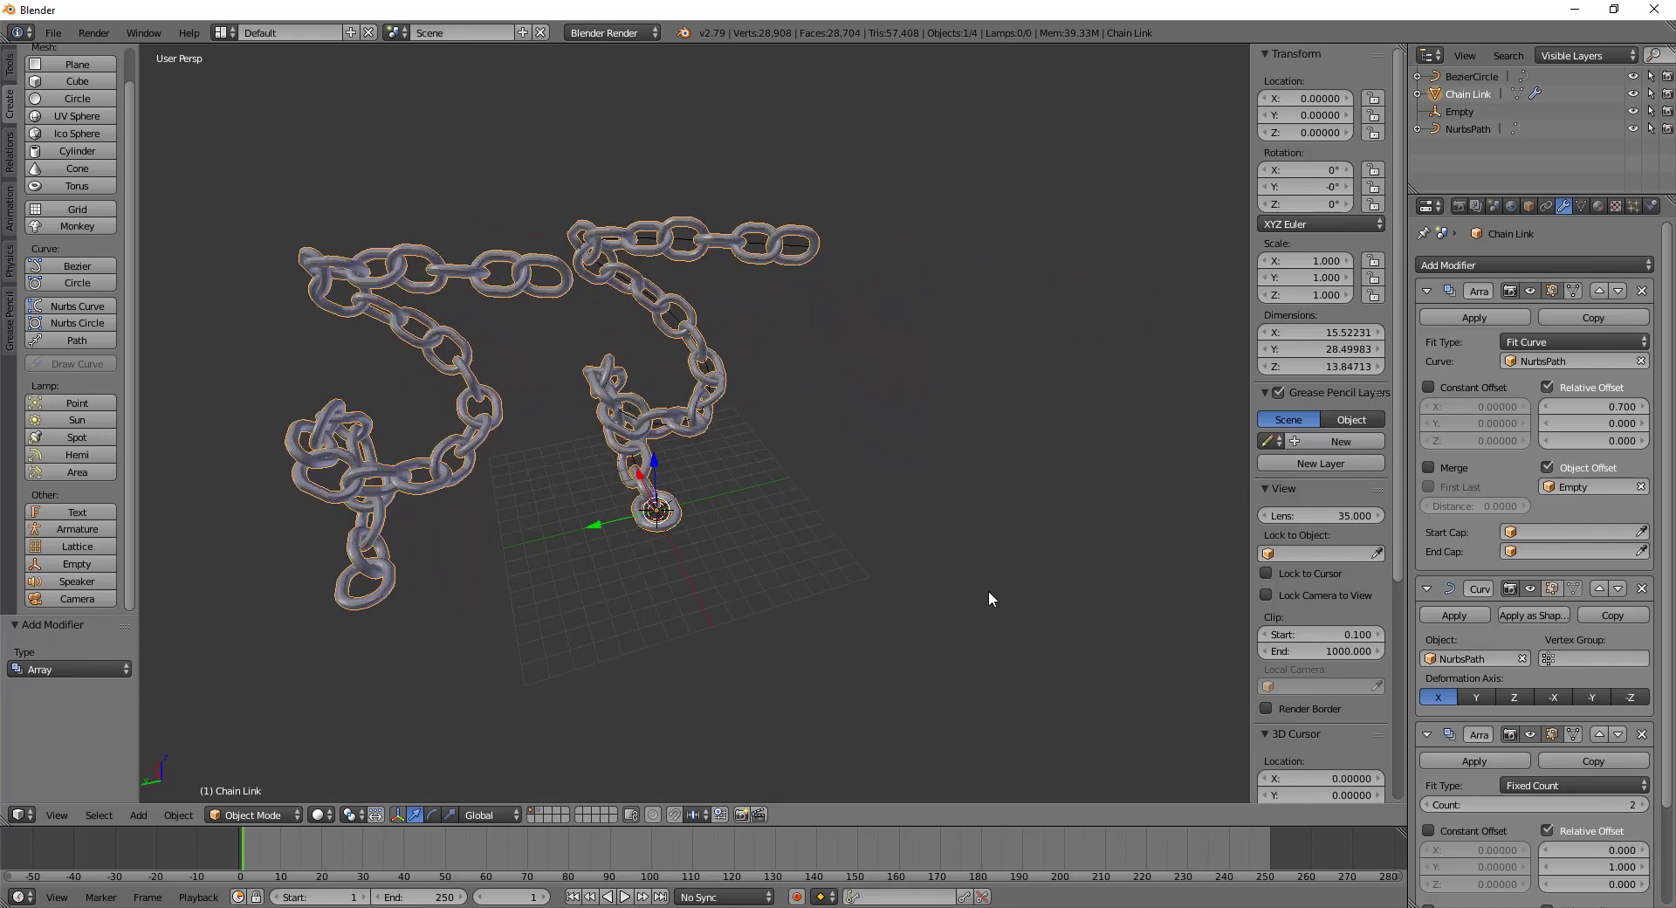
left_click(1488, 319)
left_click(1487, 320)
left_click(1487, 319)
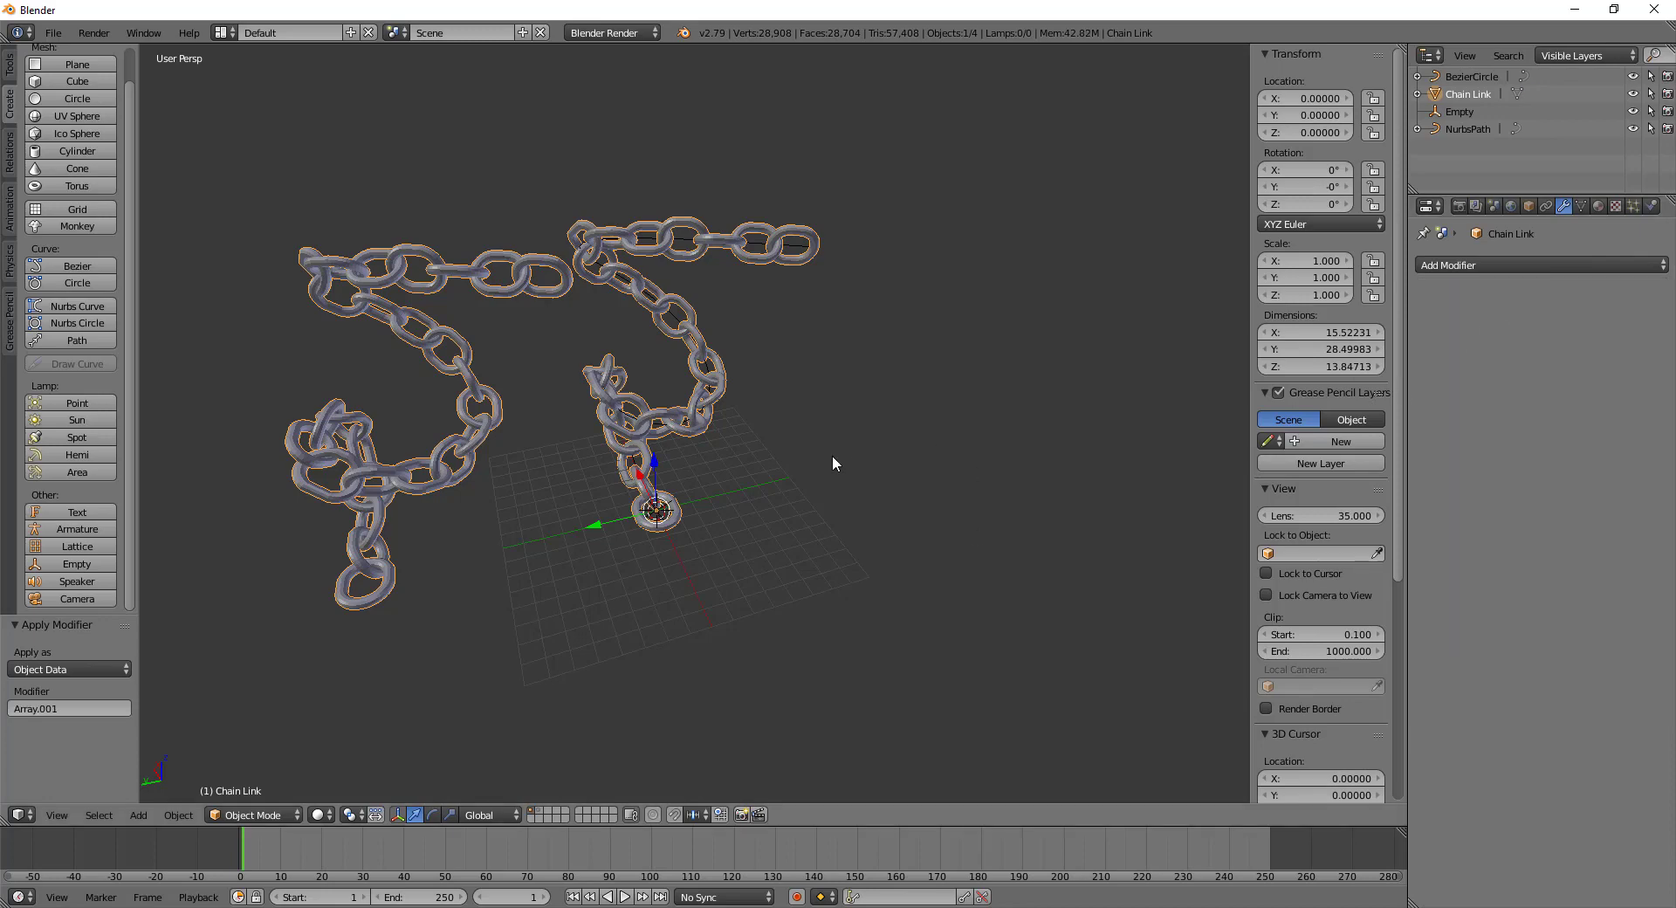
key("Tab")
mouse_move(825, 449)
middle_mouse_down()
mouse_move(788, 417)
mouse_move(664, 384)
mouse_move(890, 374)
mouse_move(1001, 417)
mouse_move(797, 464)
middle_mouse_up()
key("a")
key("a")
key("Tab")
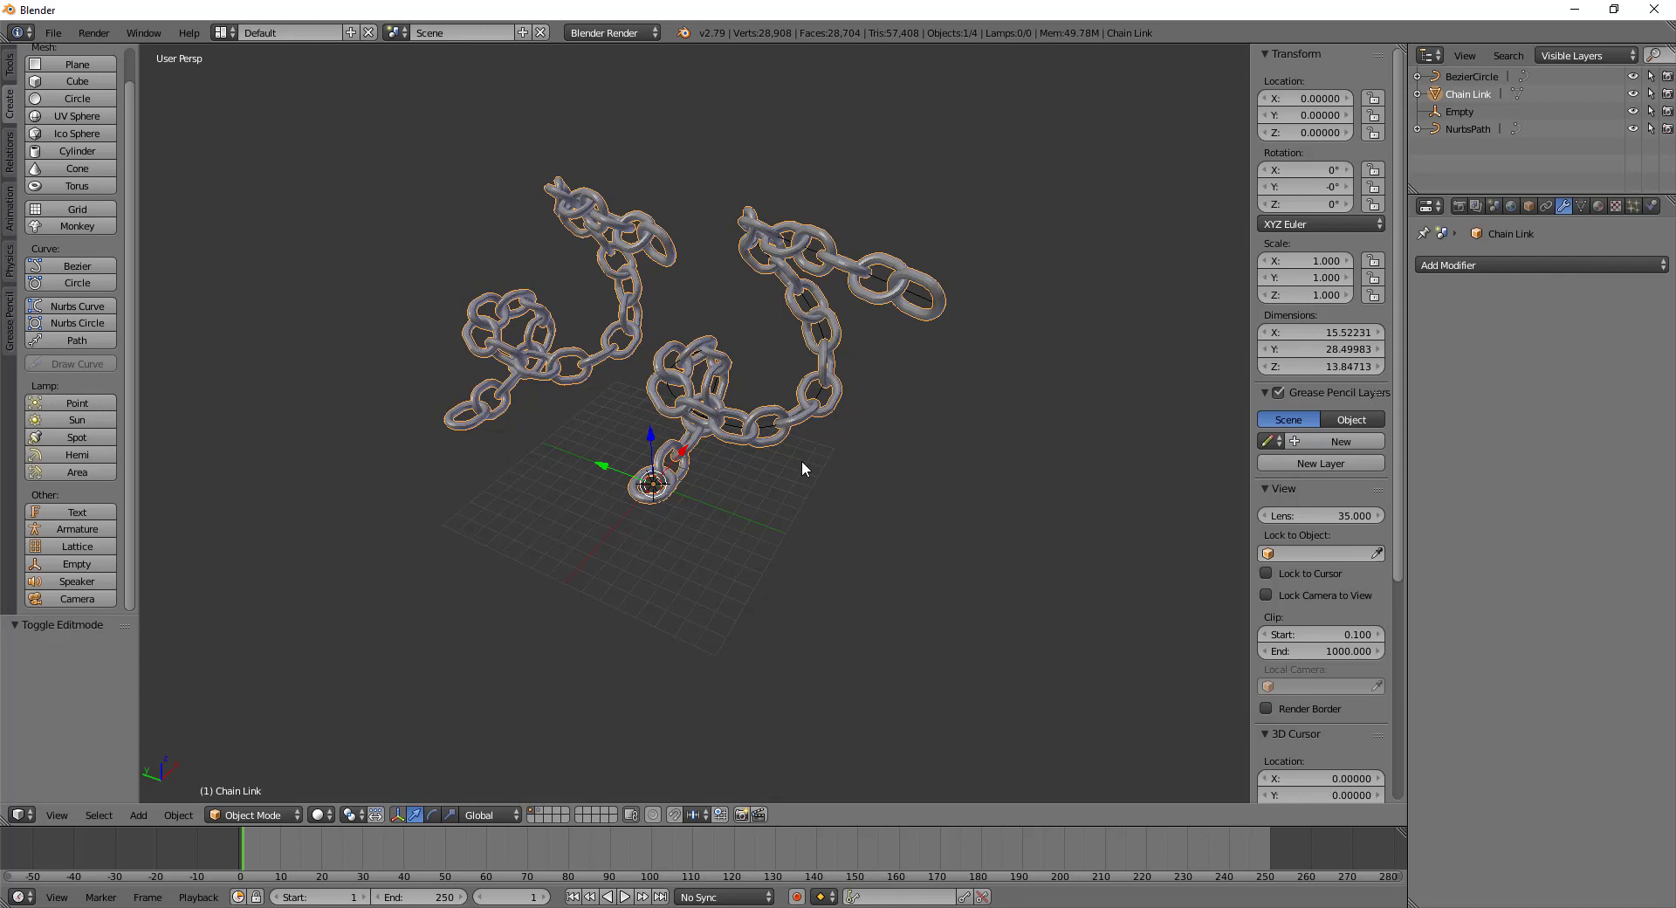
key("ctrl+z")
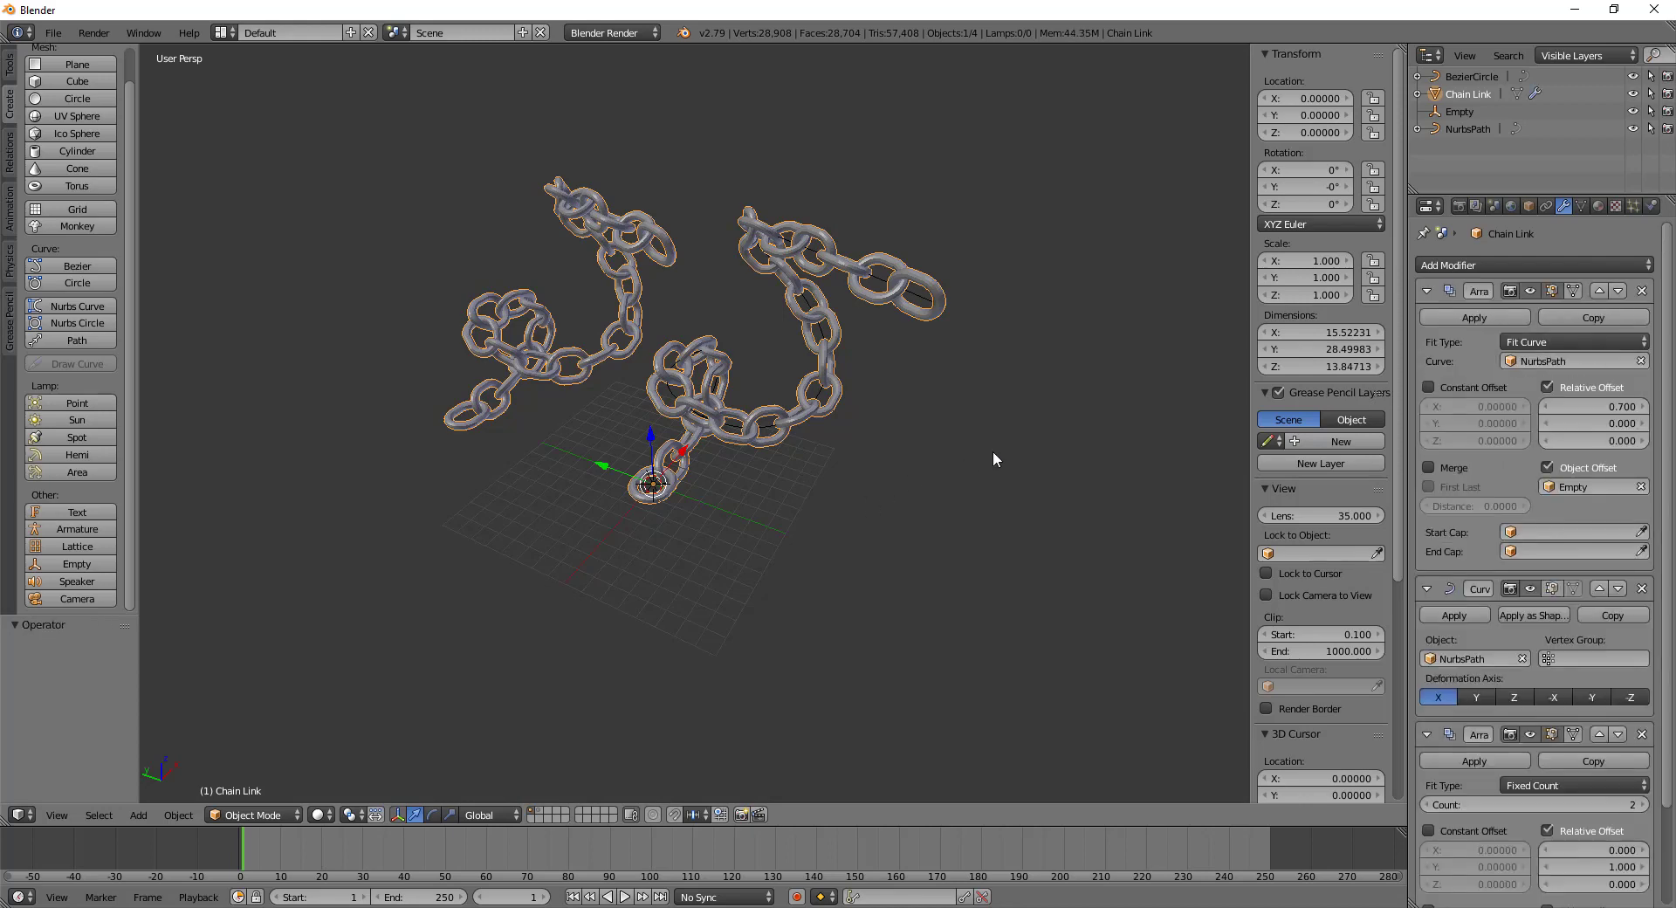
middle_click_drag(992, 450, 908, 410)
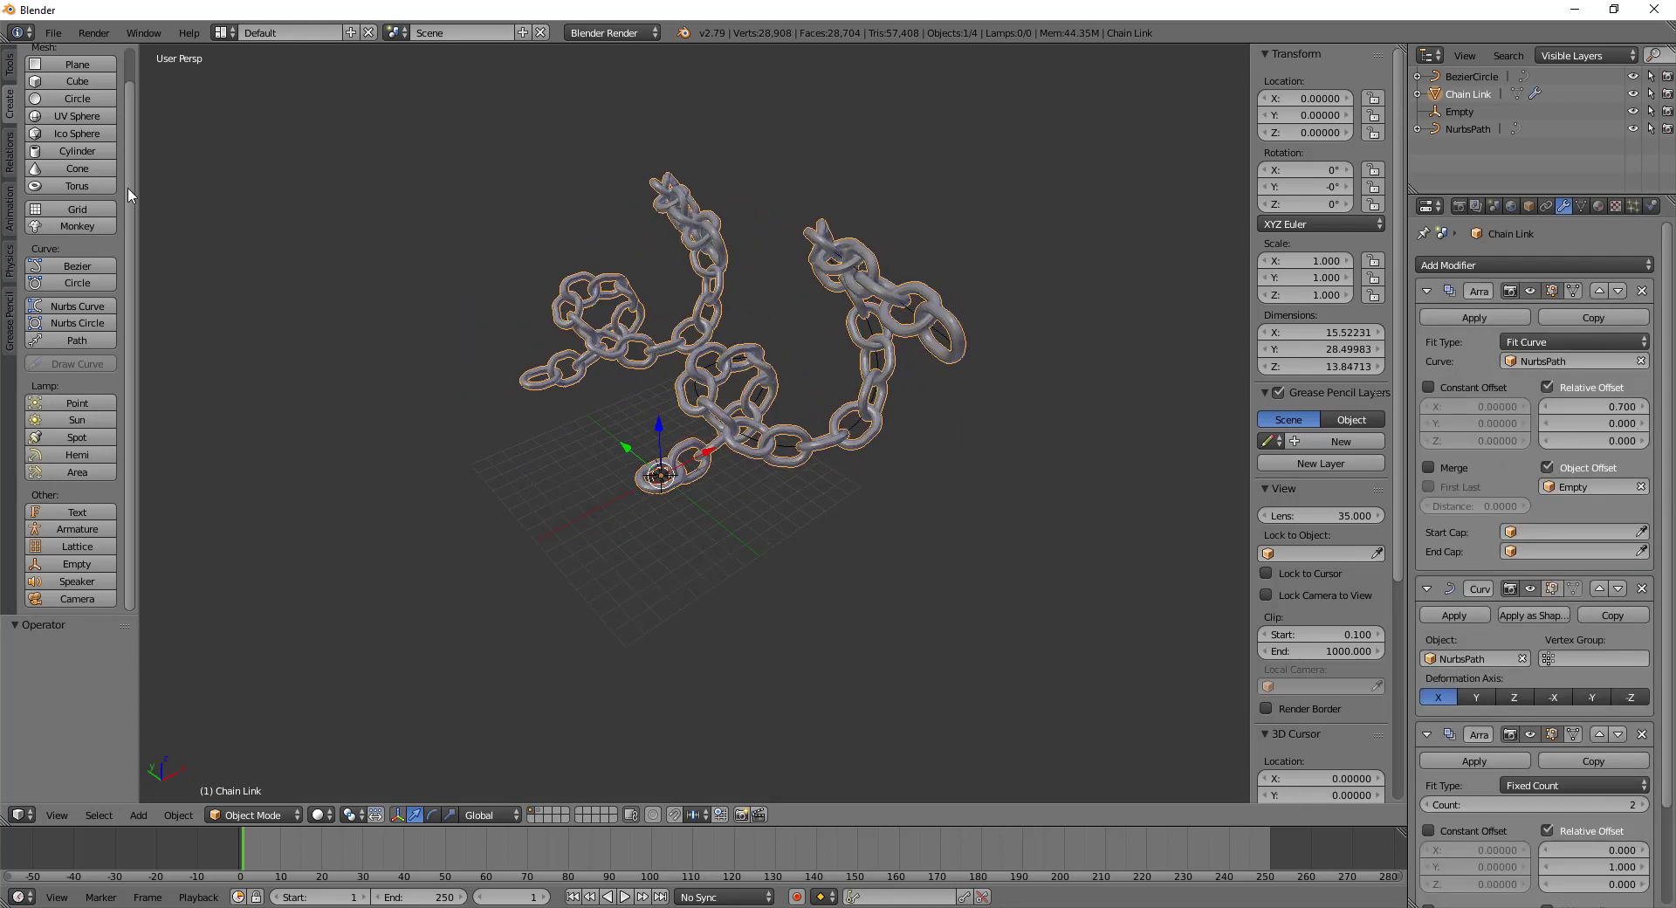
middle_click_drag(601, 563, 591, 495)
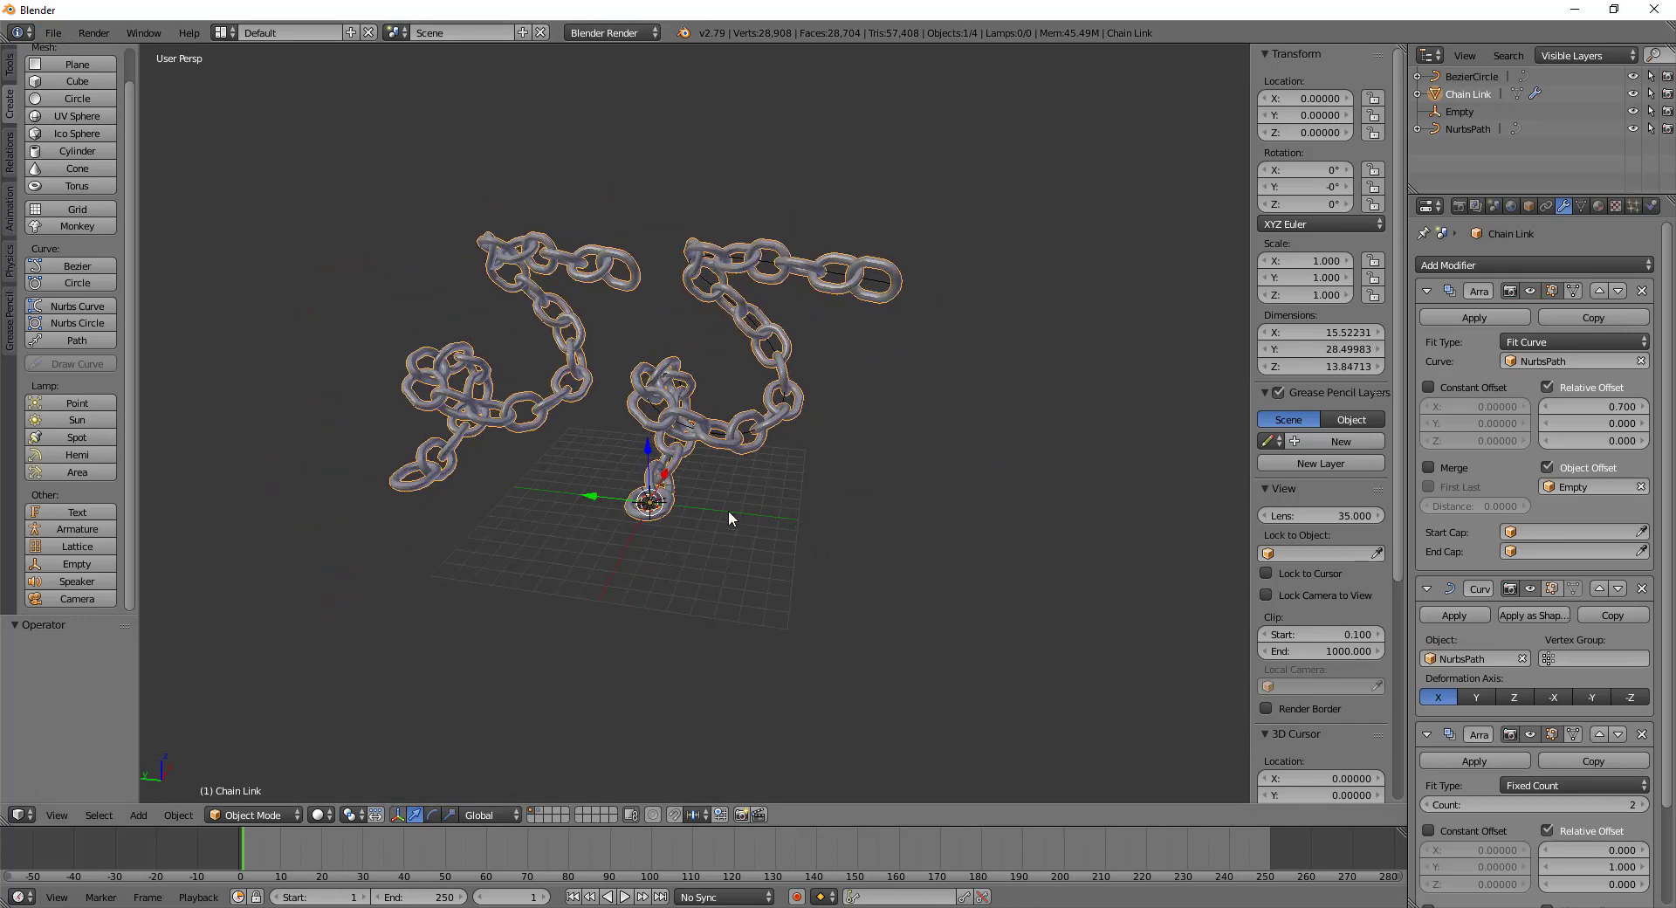